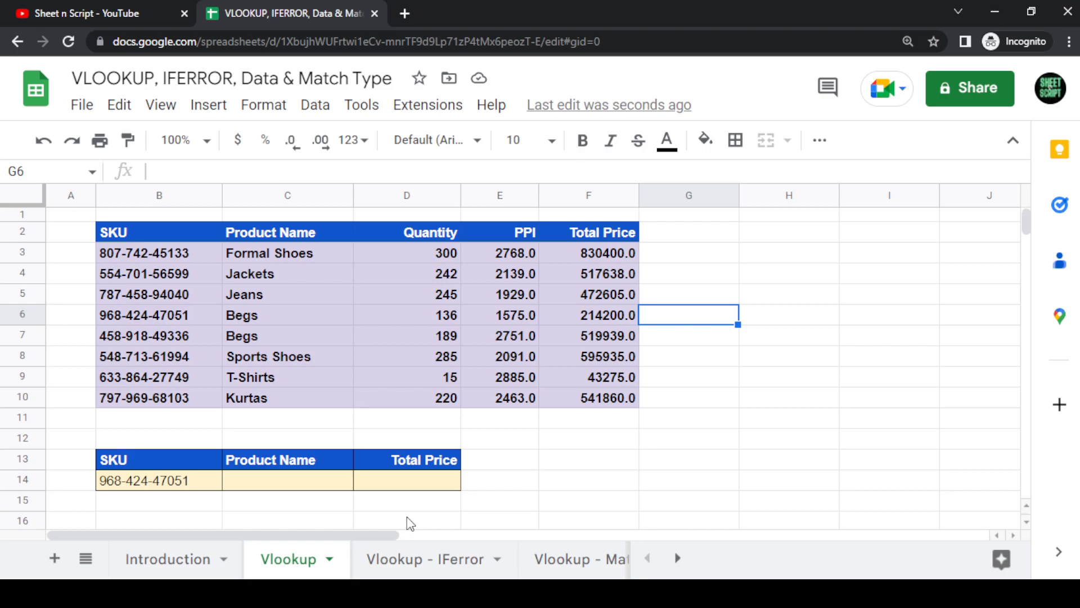
Step: Examine the product table's columns and the row matching the SKU in B14 of the lookup table
left_click(148, 228)
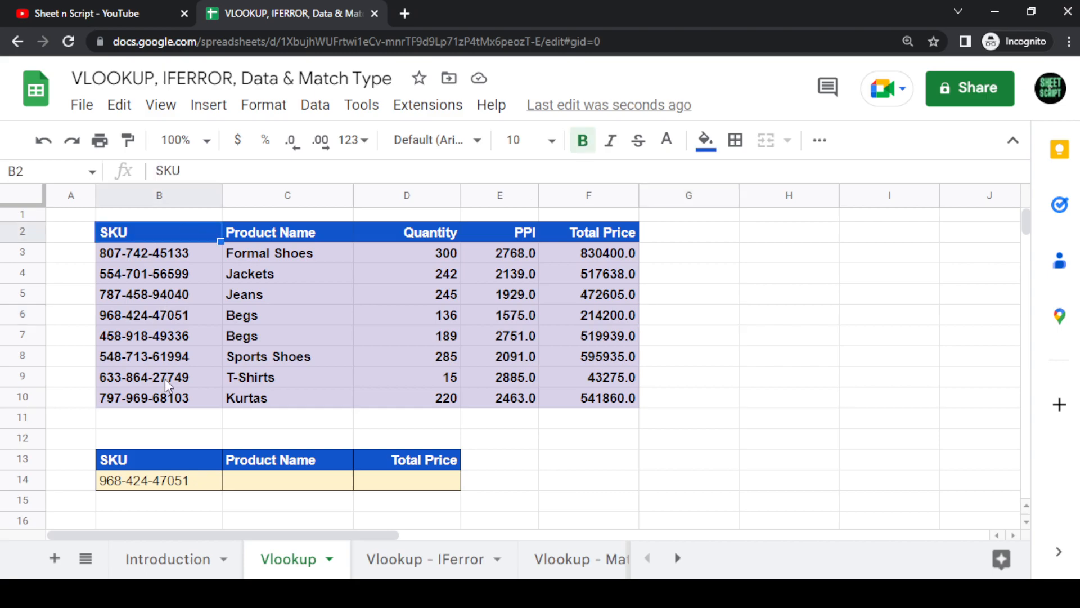
left_click(446, 273)
left_click(513, 254)
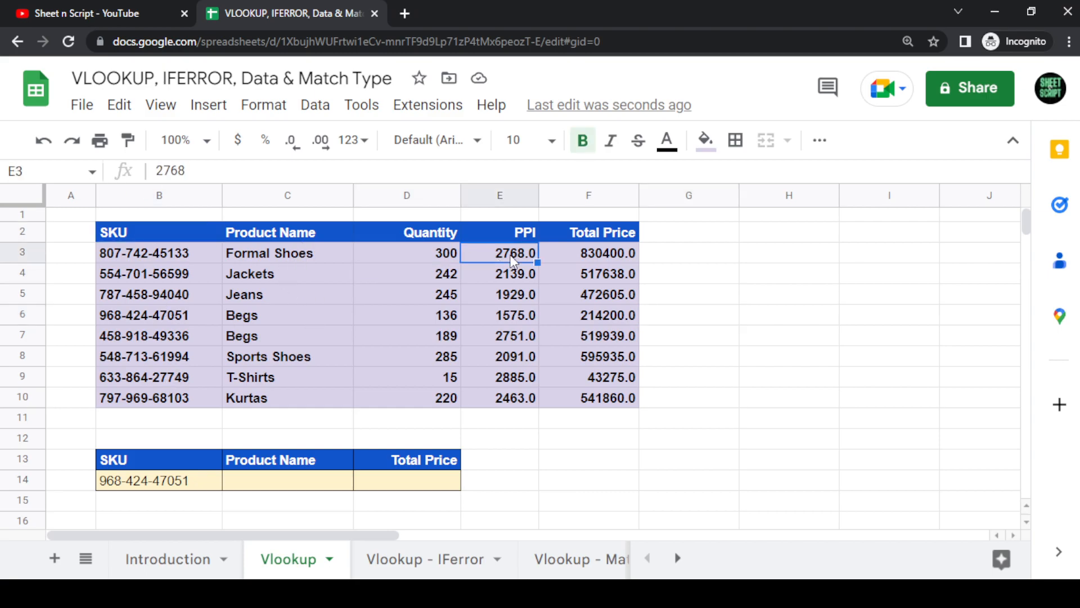
left_click(617, 254)
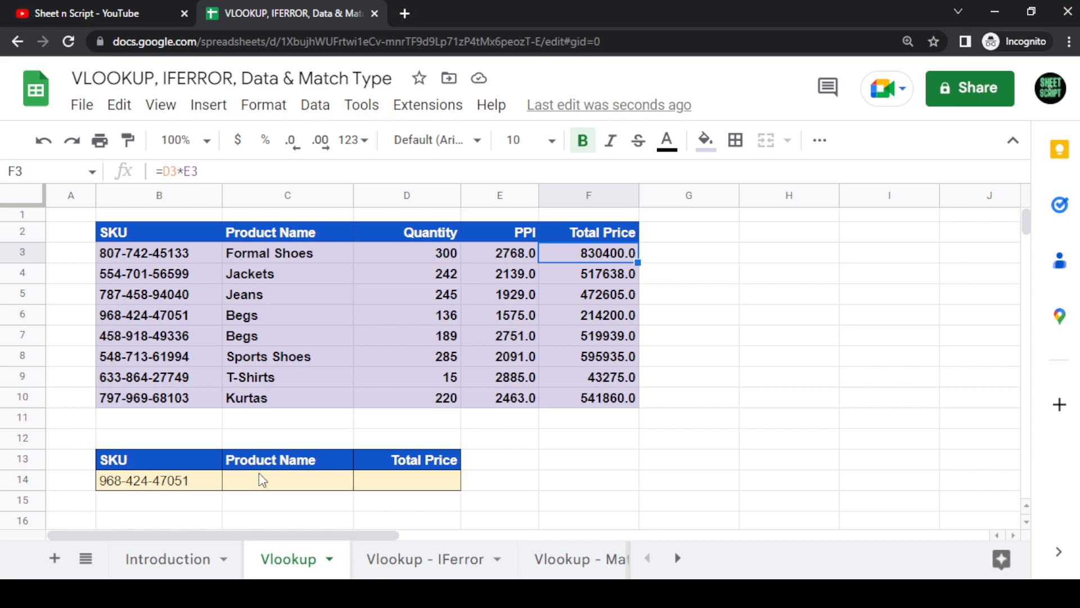
left_click(242, 480)
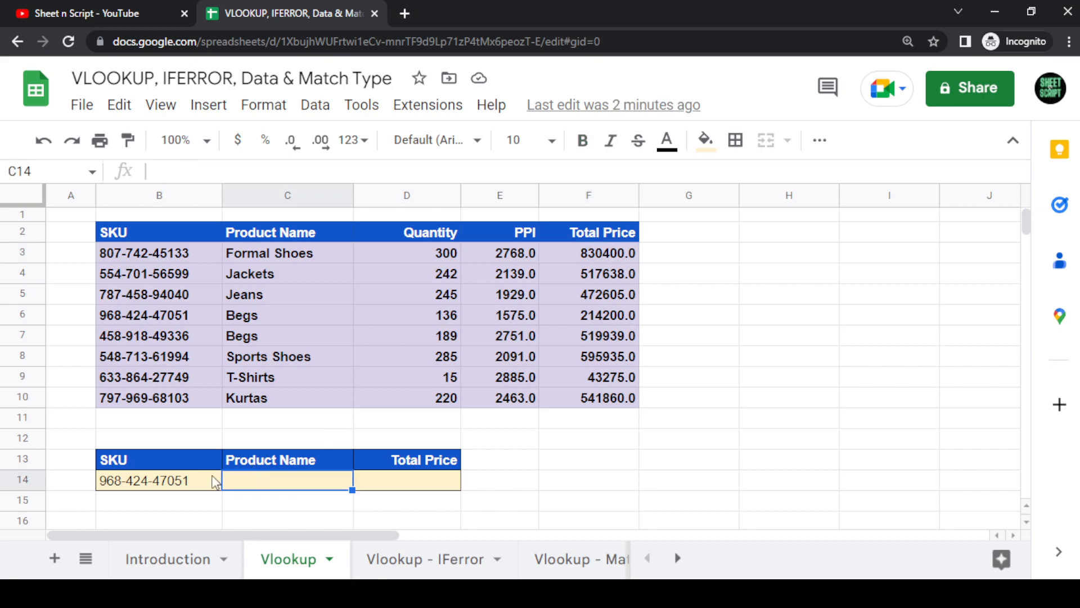
left_click(176, 247)
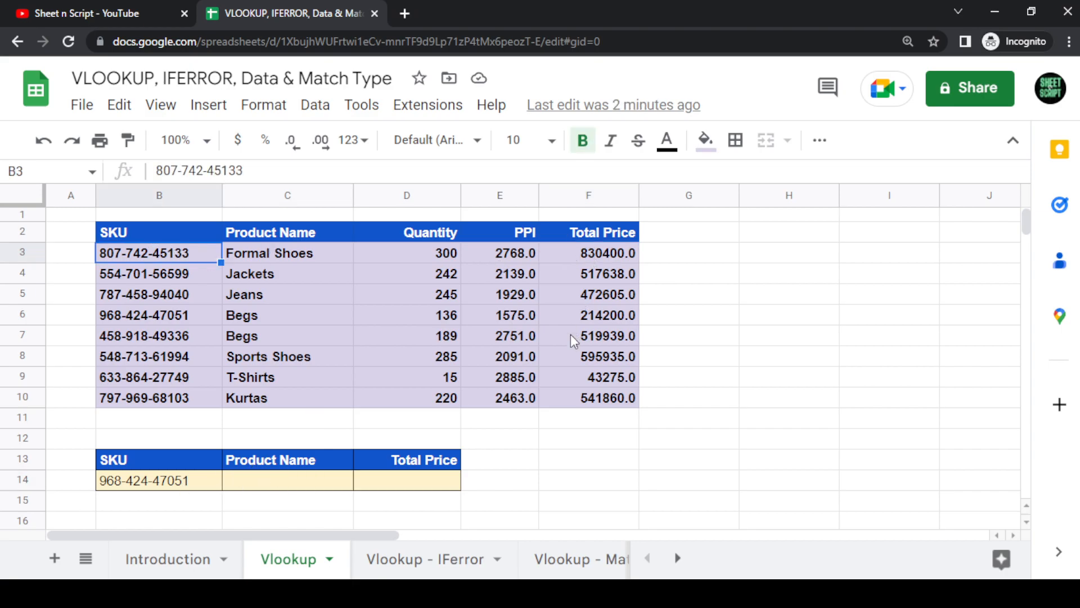
left_click(188, 481)
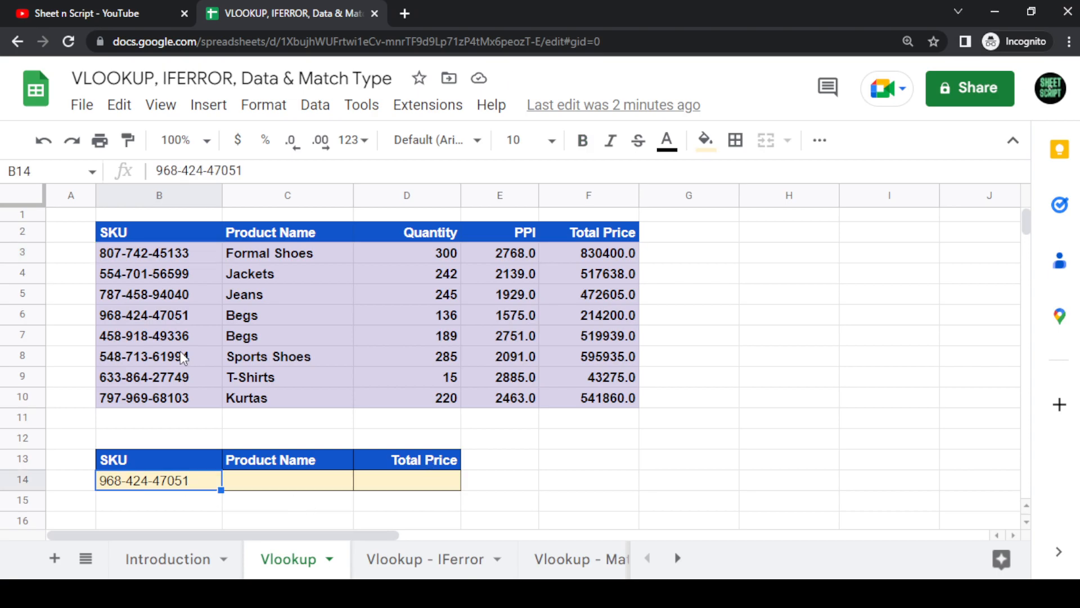
left_click(213, 316)
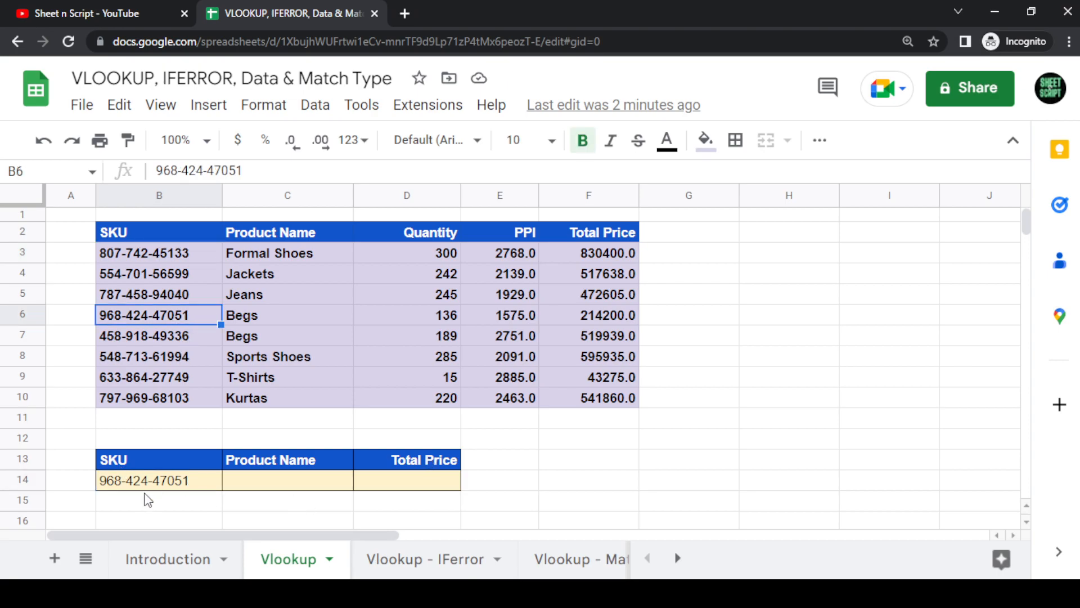
left_click(157, 486)
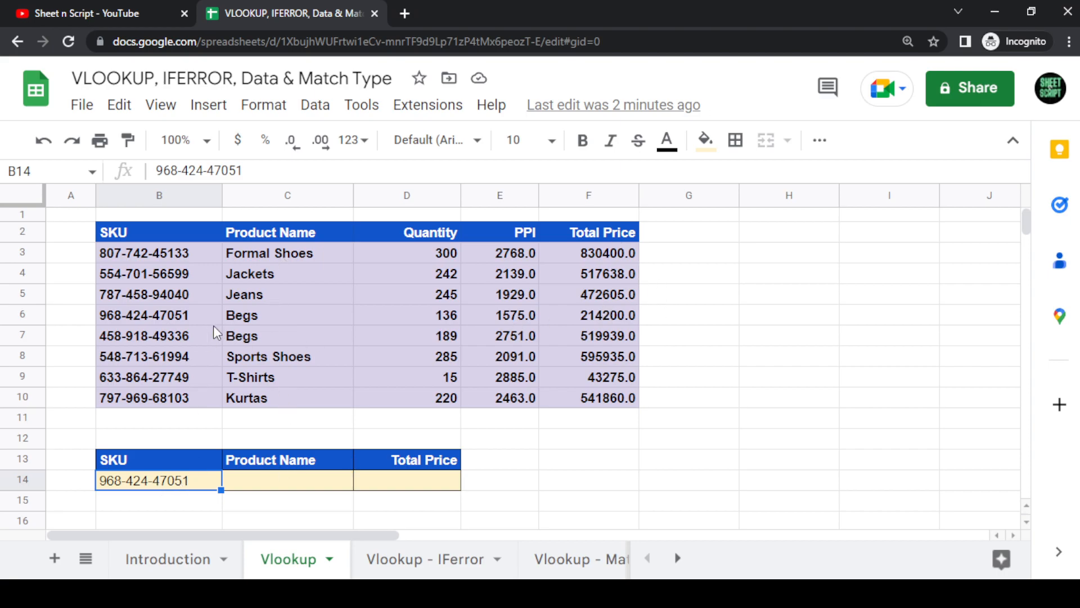
left_click_drag(194, 313, 506, 315)
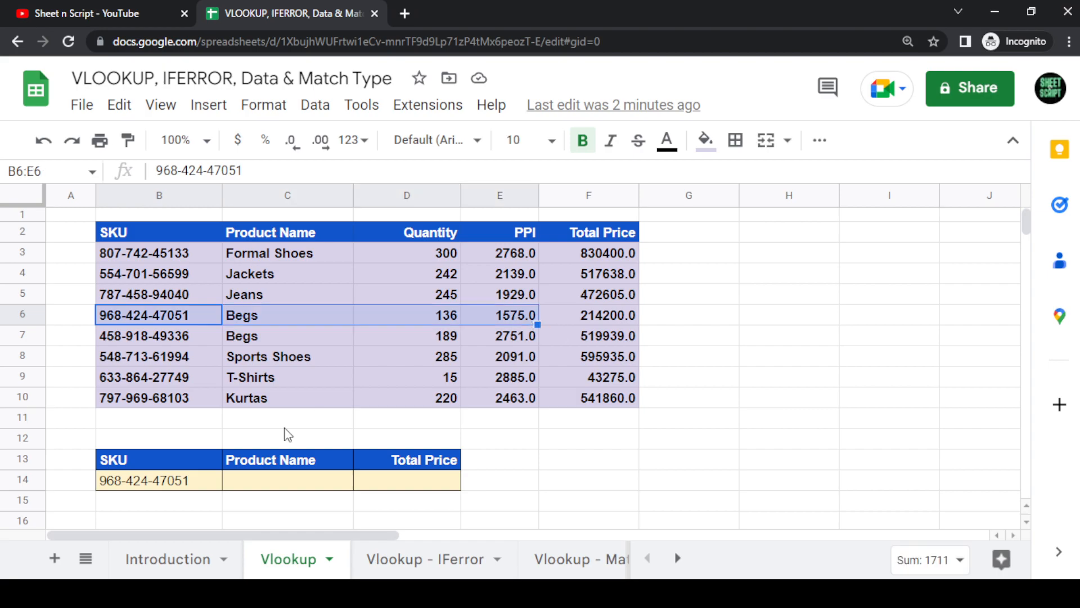
Step: Start a VLOOKUP formula in the Product Name cell C14 with B14 as the search key
left_click(265, 482)
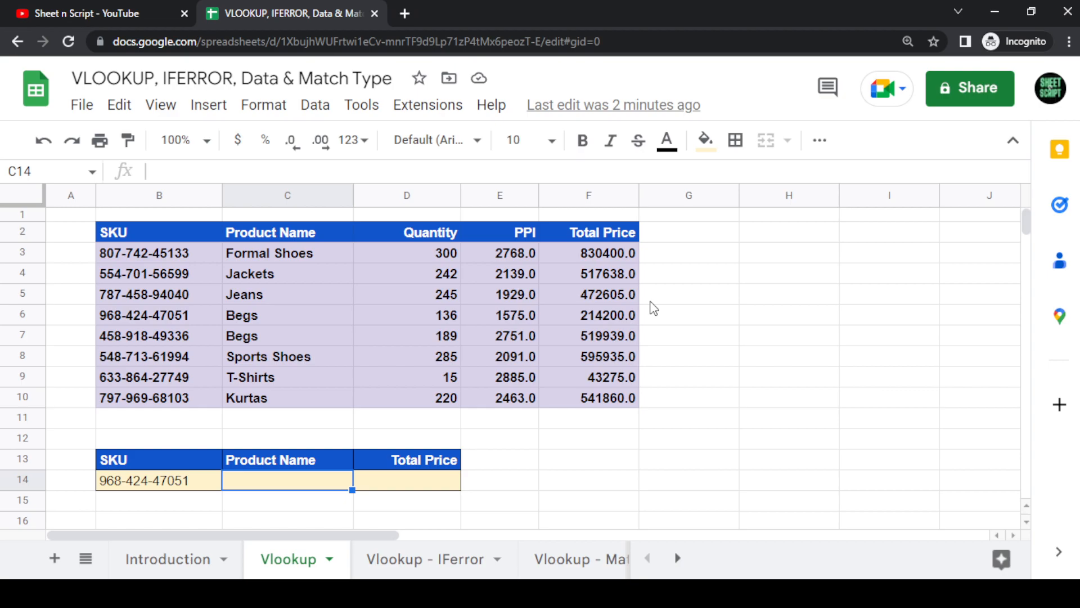
key("Left")
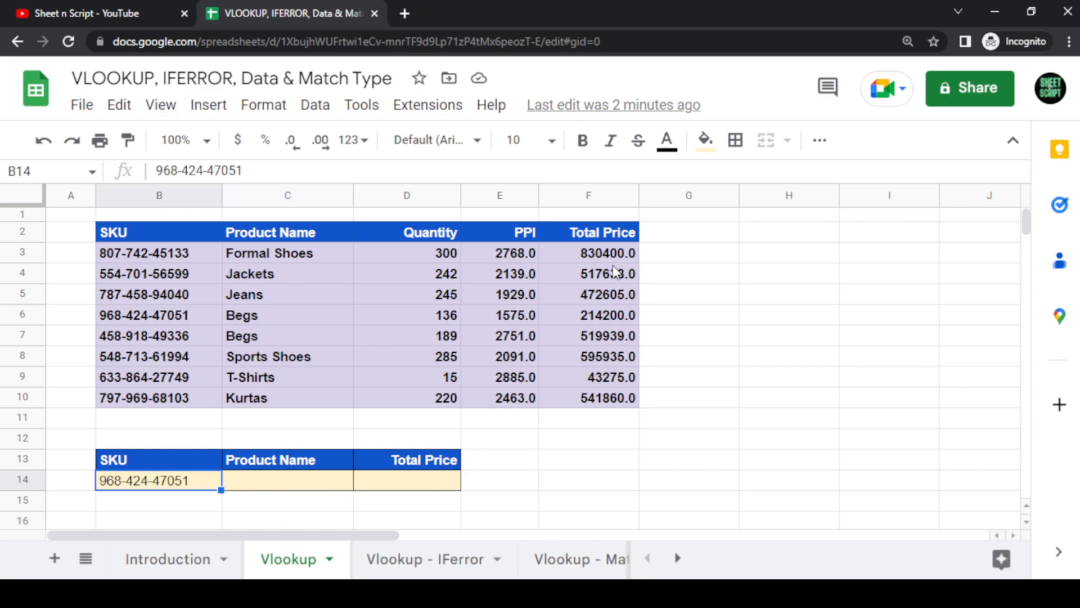
left_click(240, 486)
type("=")
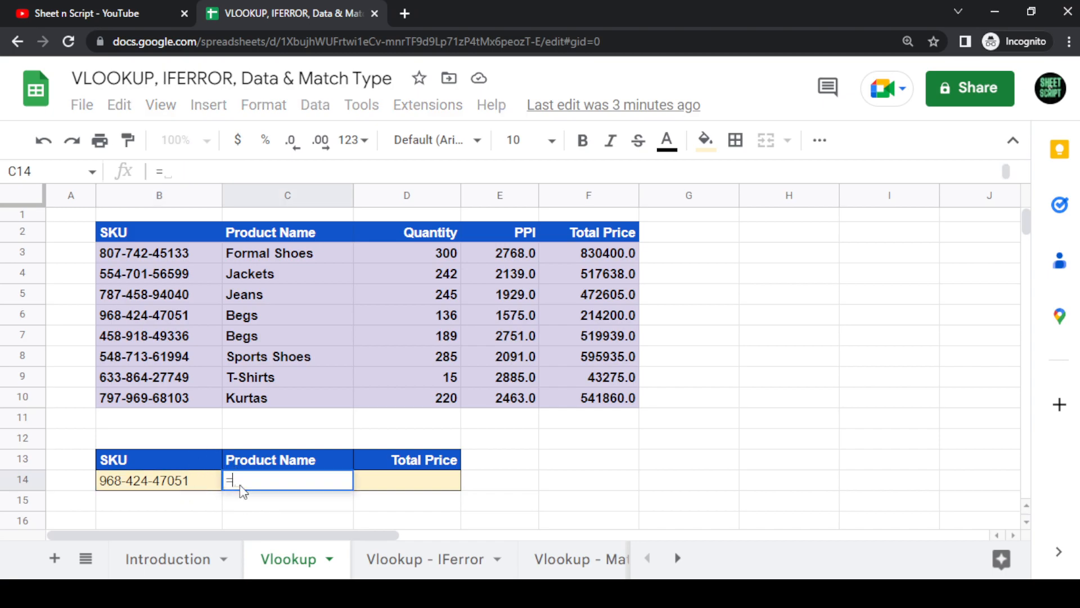
type("vl")
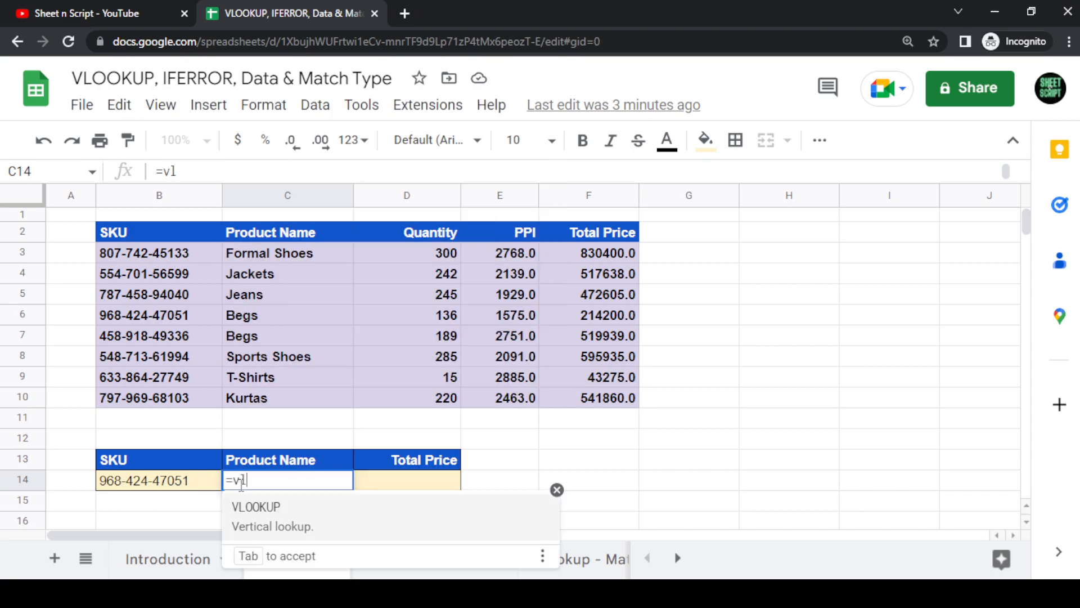
key("Tab")
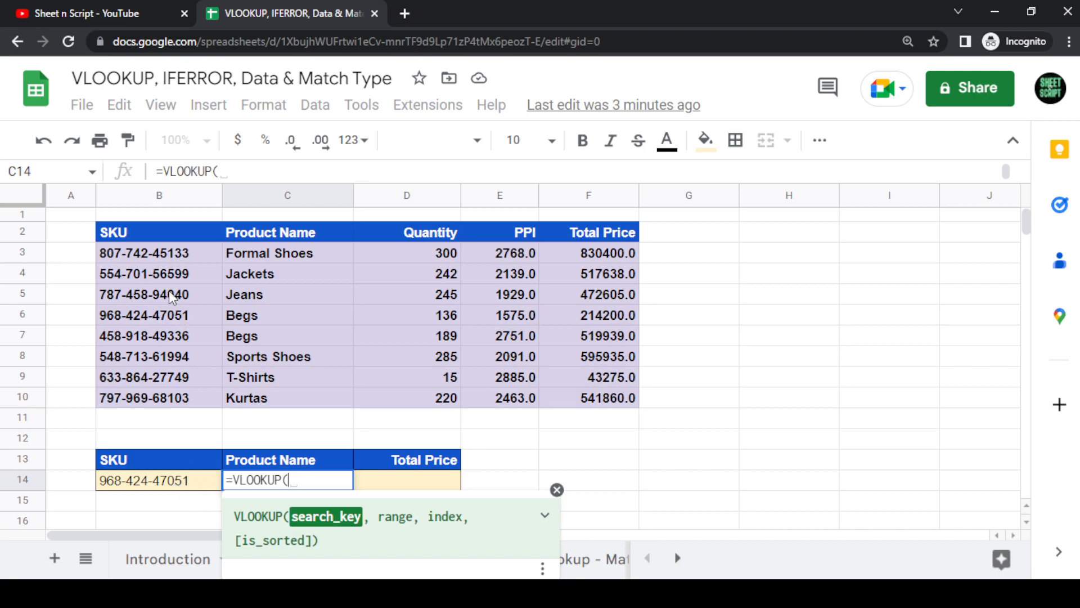
left_click(205, 487)
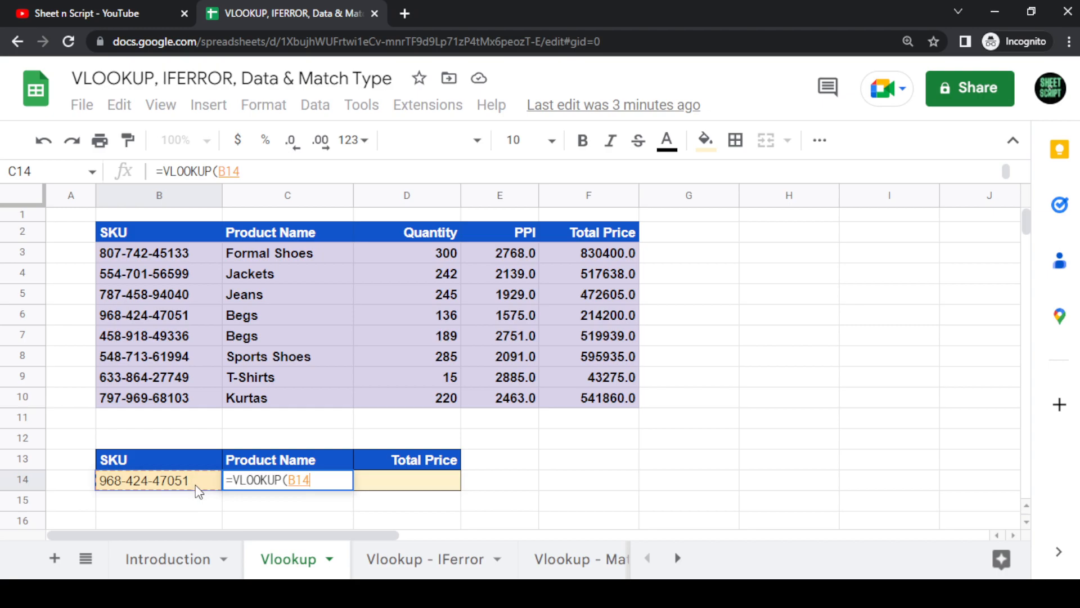
type(",")
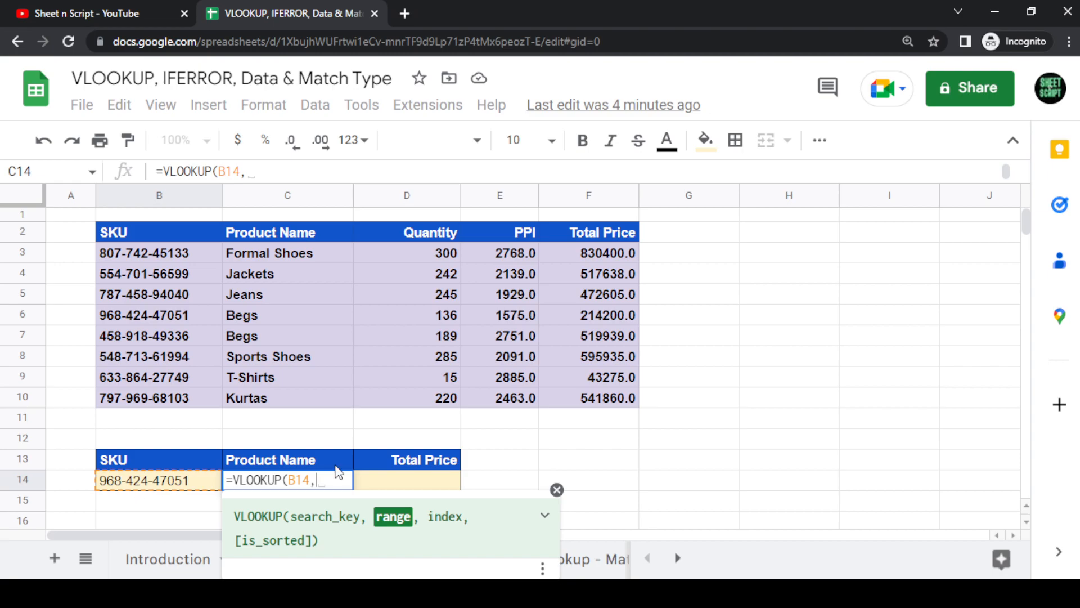
left_click_drag(174, 231, 161, 405)
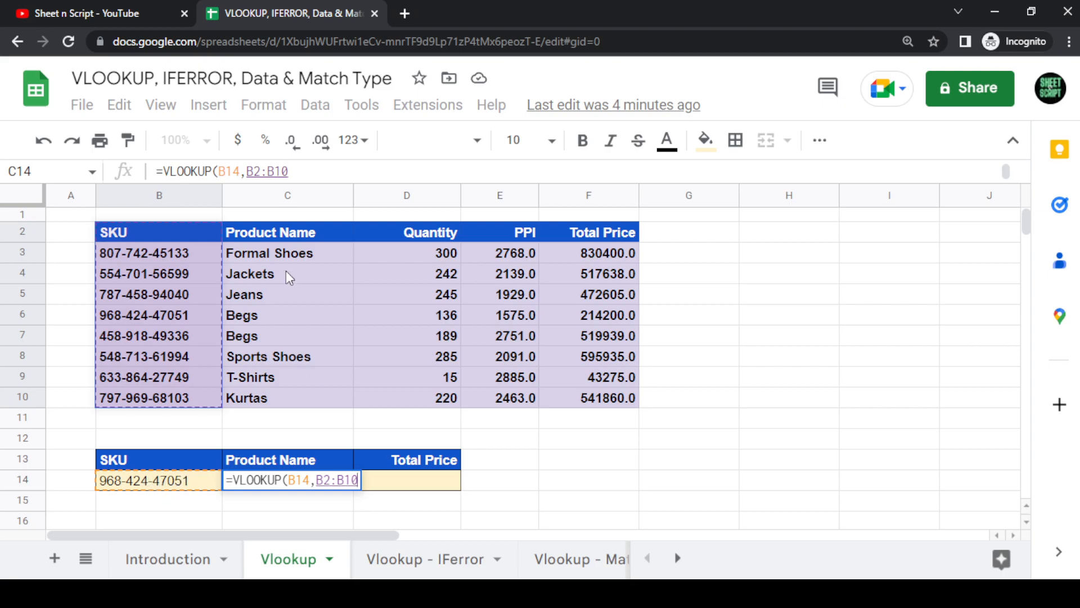
left_click_drag(285, 228, 268, 394)
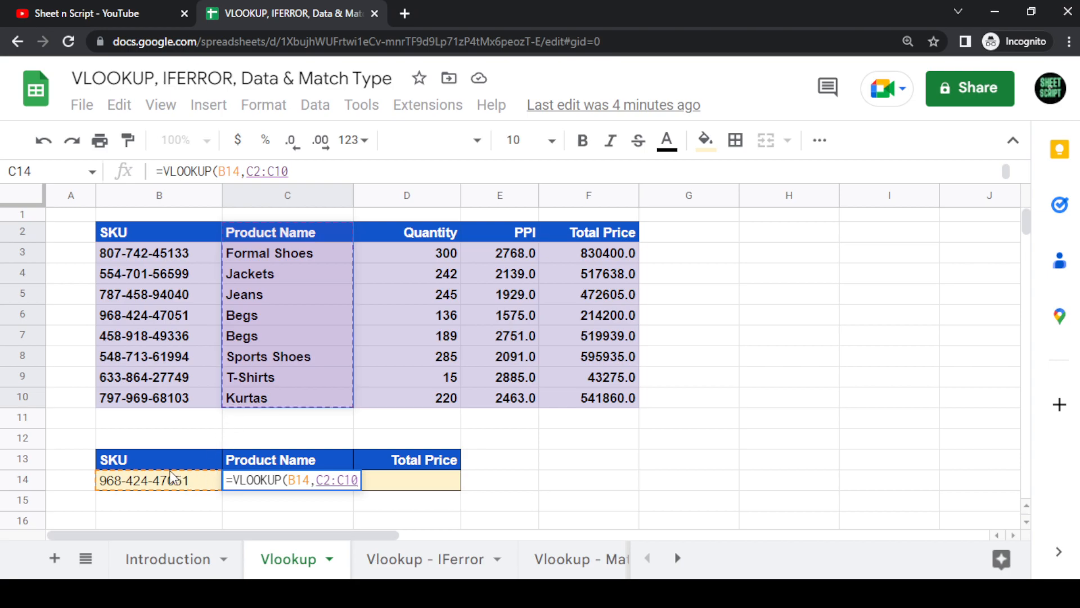
left_click_drag(179, 227, 172, 399)
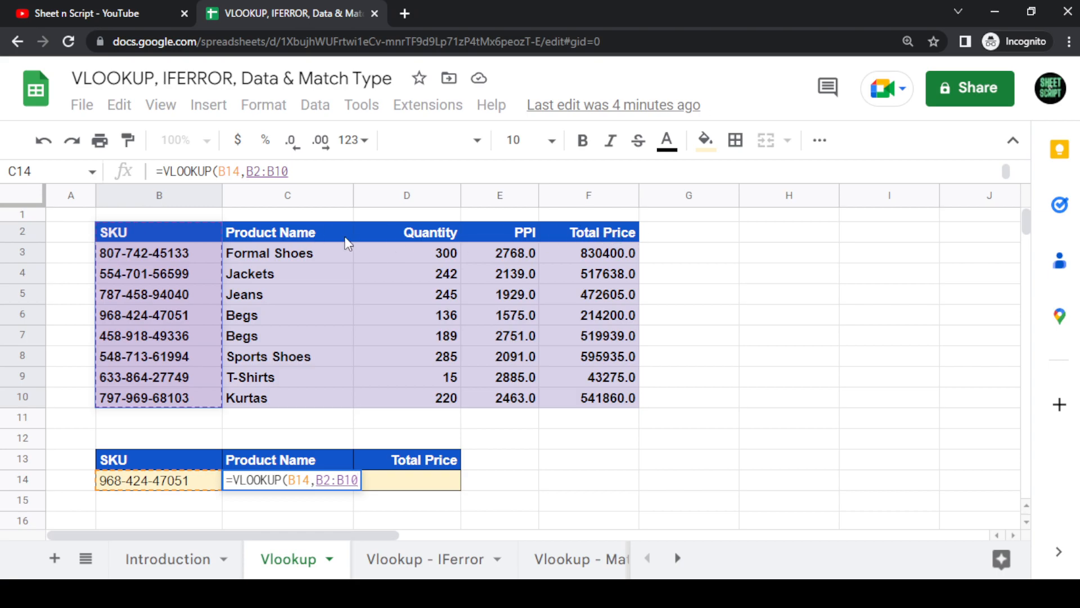
left_click_drag(177, 229, 171, 400)
Step: Set the lookup range to the whole product table with absolute references, $B$2:$F$10
left_click_drag(173, 227, 592, 375)
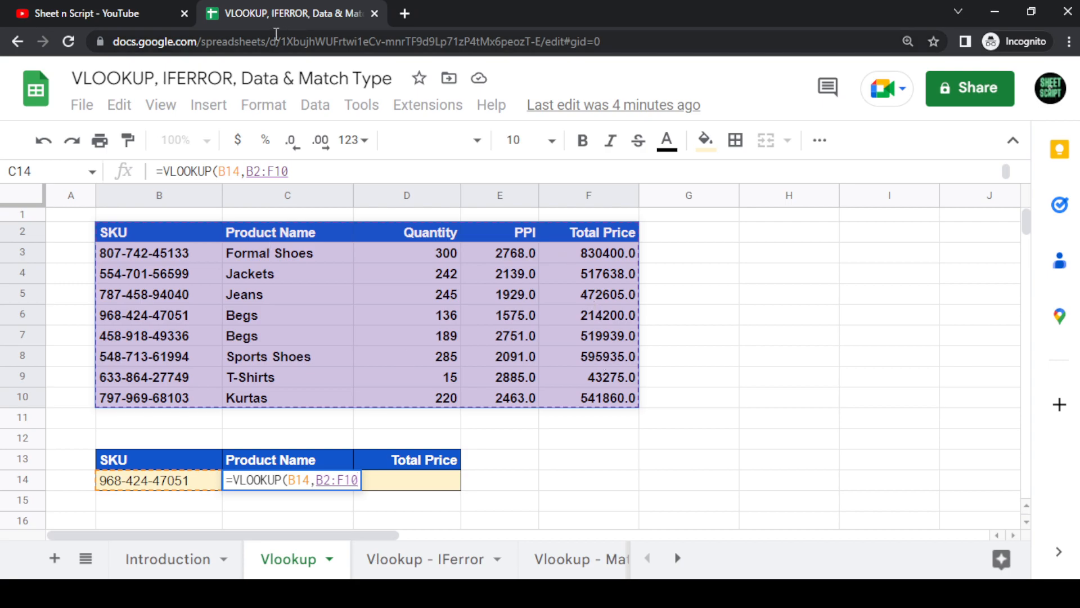
left_click(376, 174)
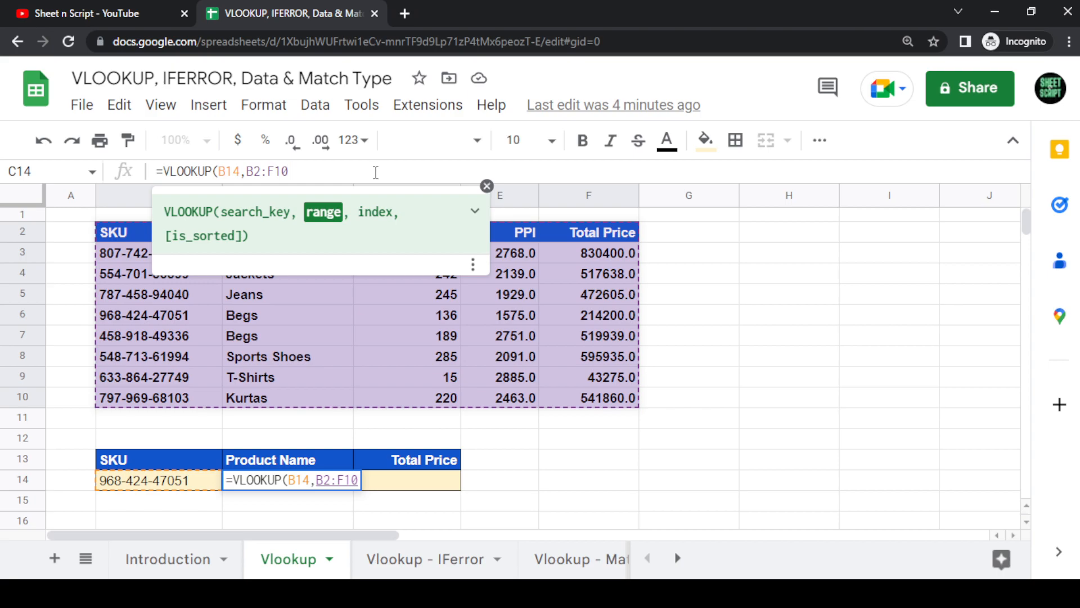
key("F4")
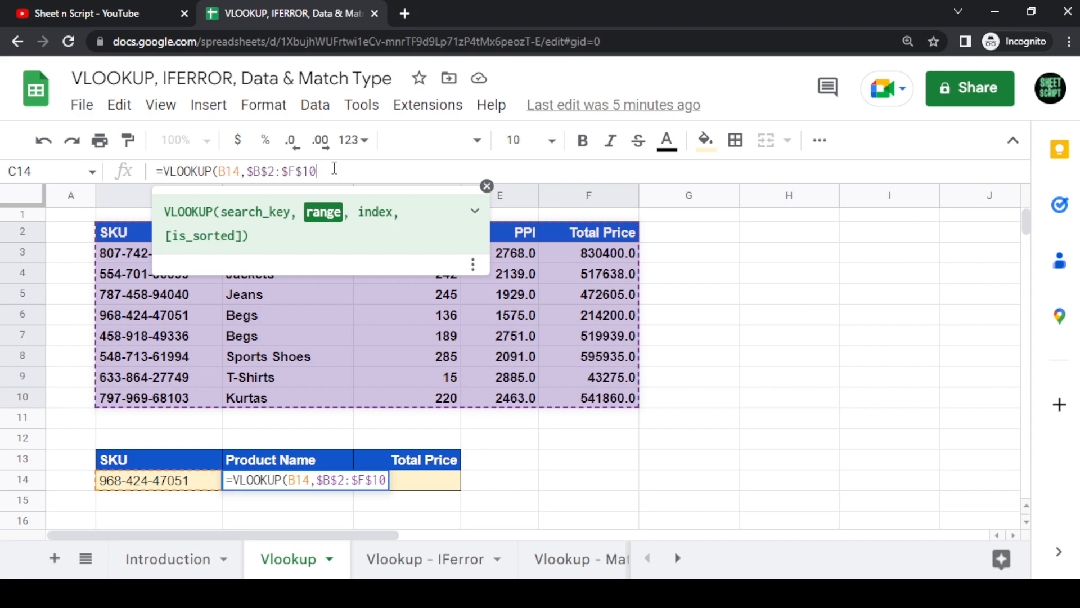
type(",")
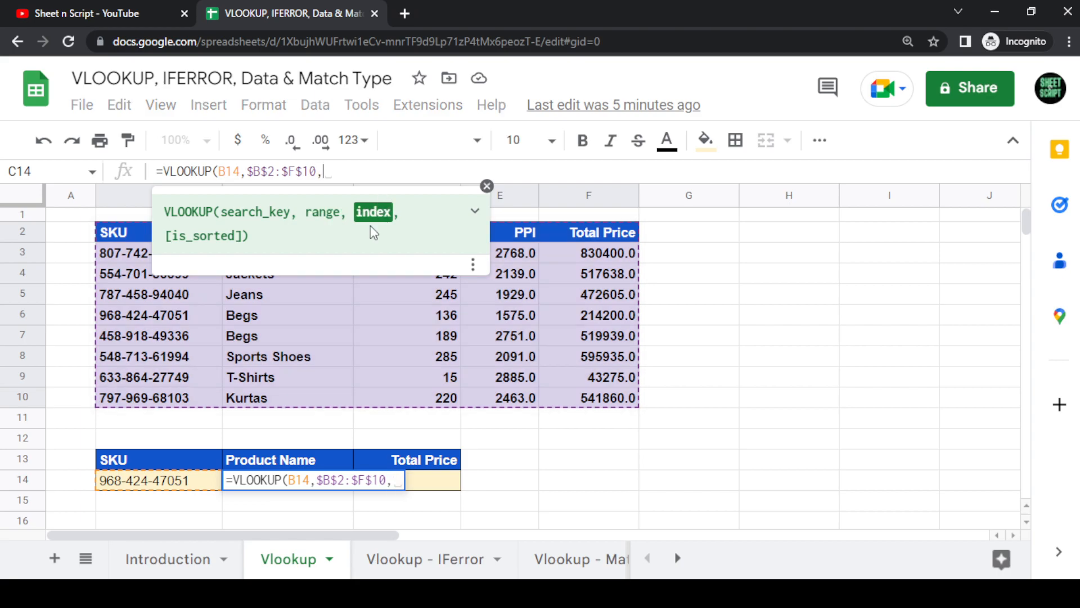
Step: Complete the VLOOKUP in C14 with column index 2 and is_sorted 0, then commit the formula
left_click(487, 186)
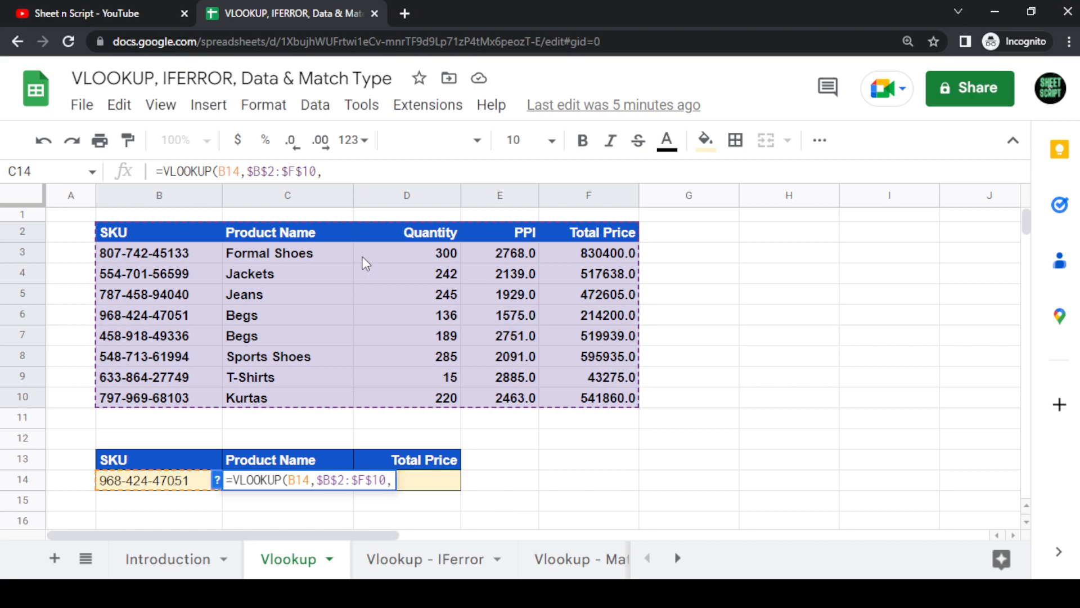
left_click(363, 168)
type("2")
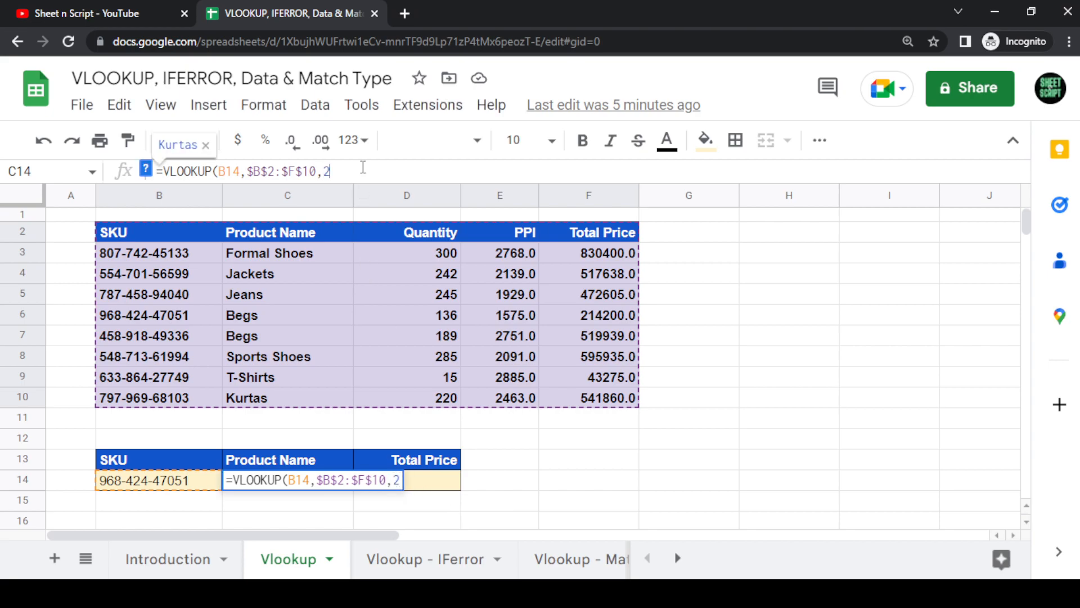
type(",")
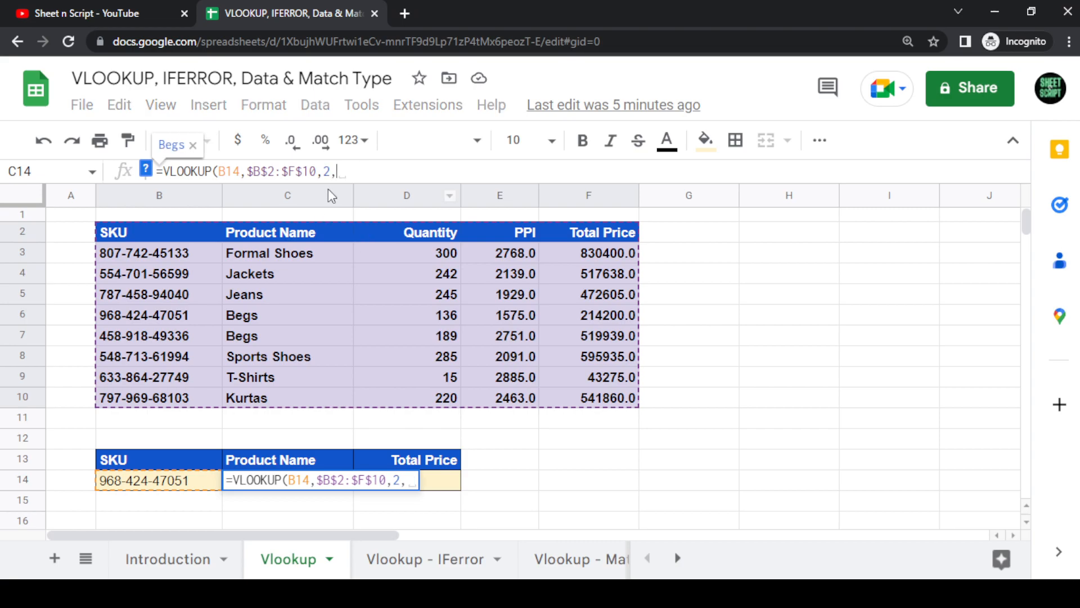
type("0")
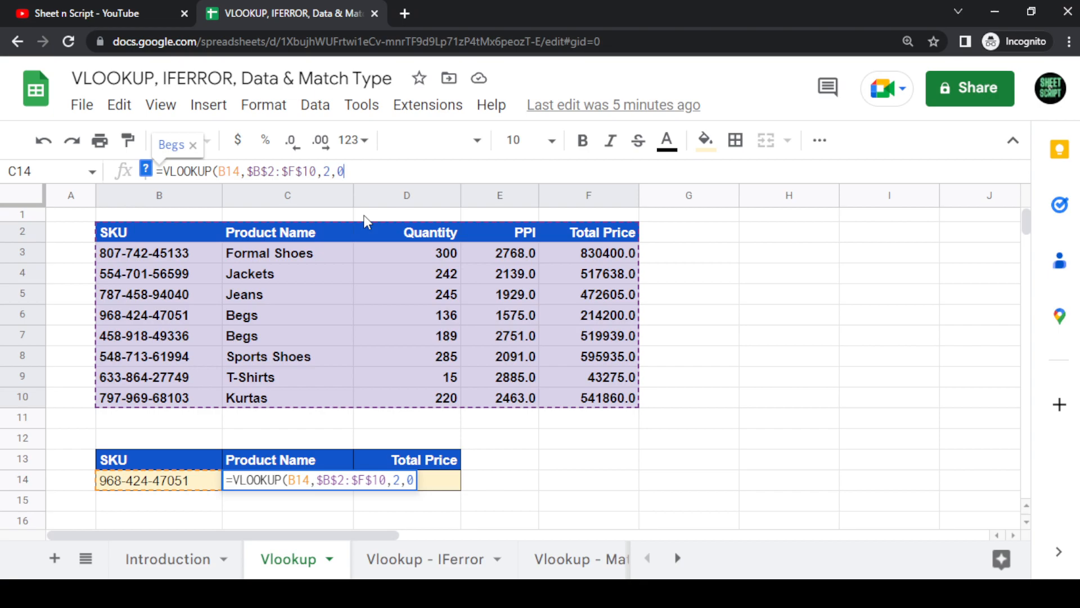
type(")")
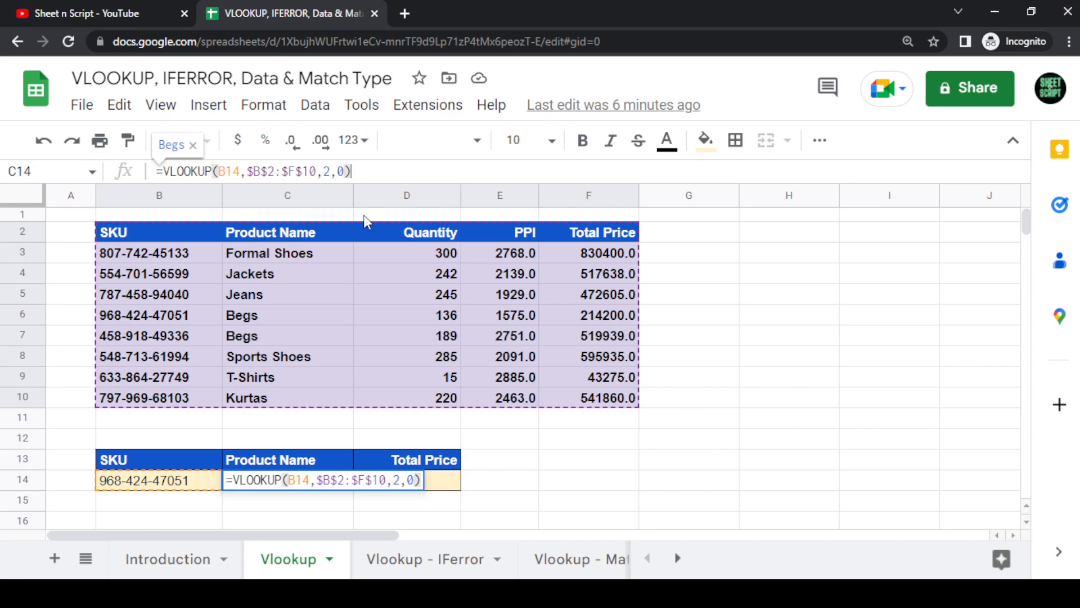
key("Return")
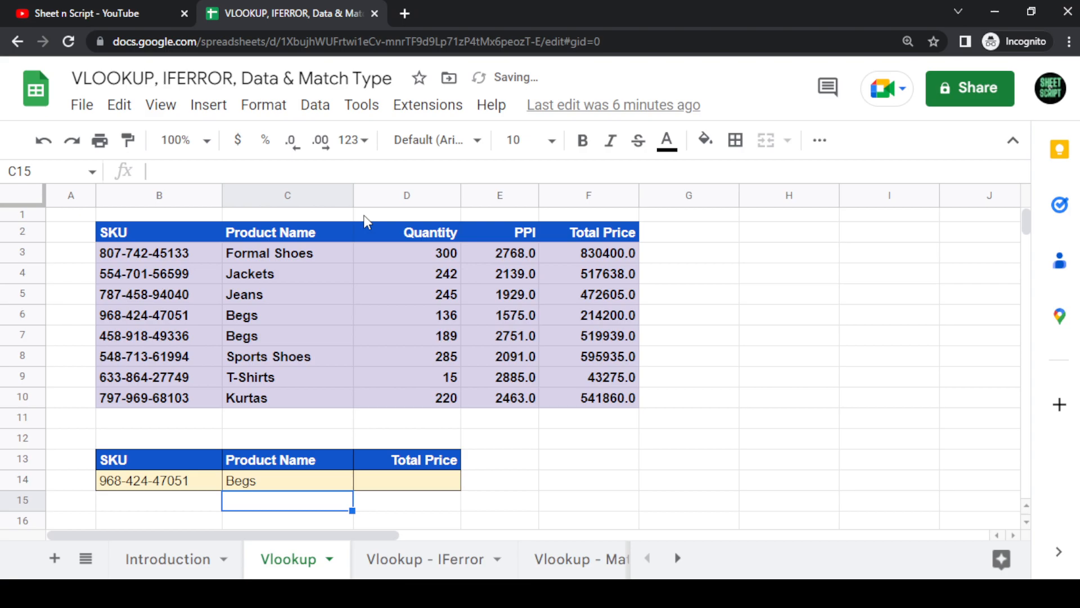
Step: Compare the product name returned in C14 with the row of the same SKU in the product table
key("Up")
key("Up")
key("Down")
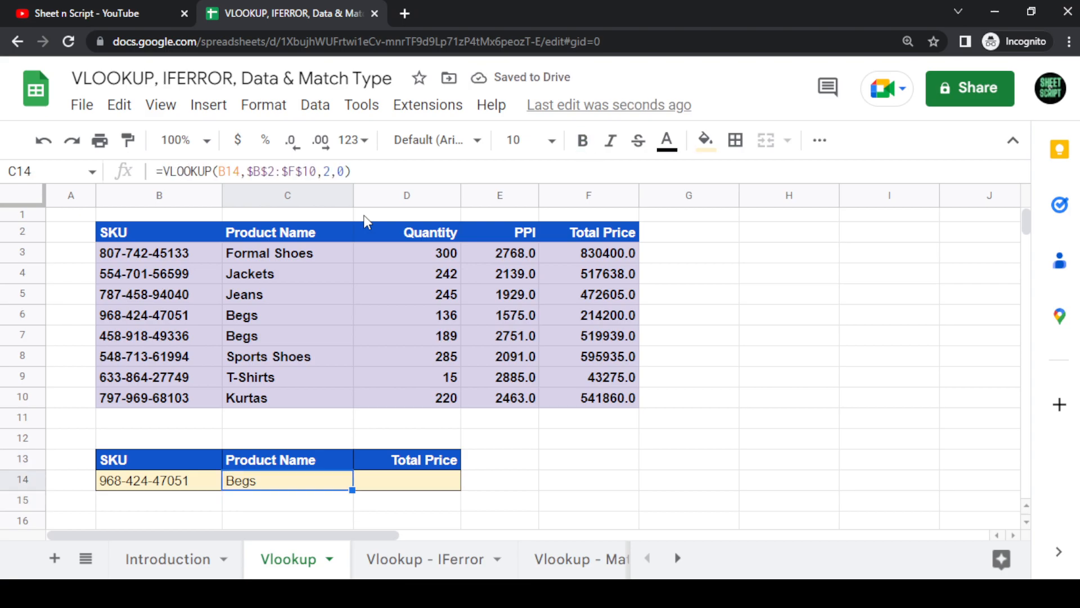
key("Up")
key("Up")
key("Up")
key("Up")
key("Up")
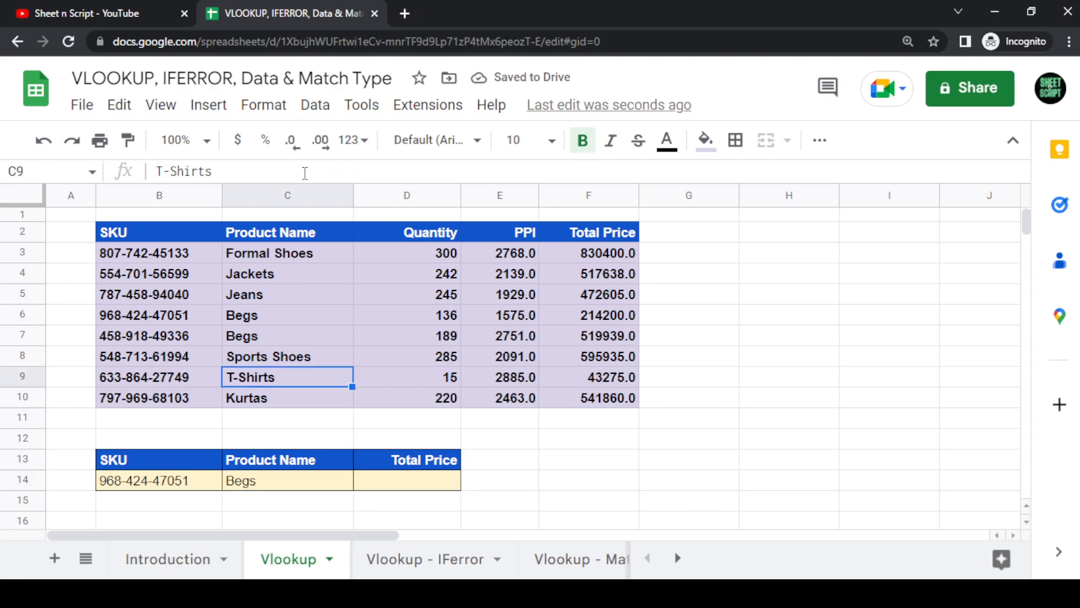
left_click(156, 487)
left_click(218, 318)
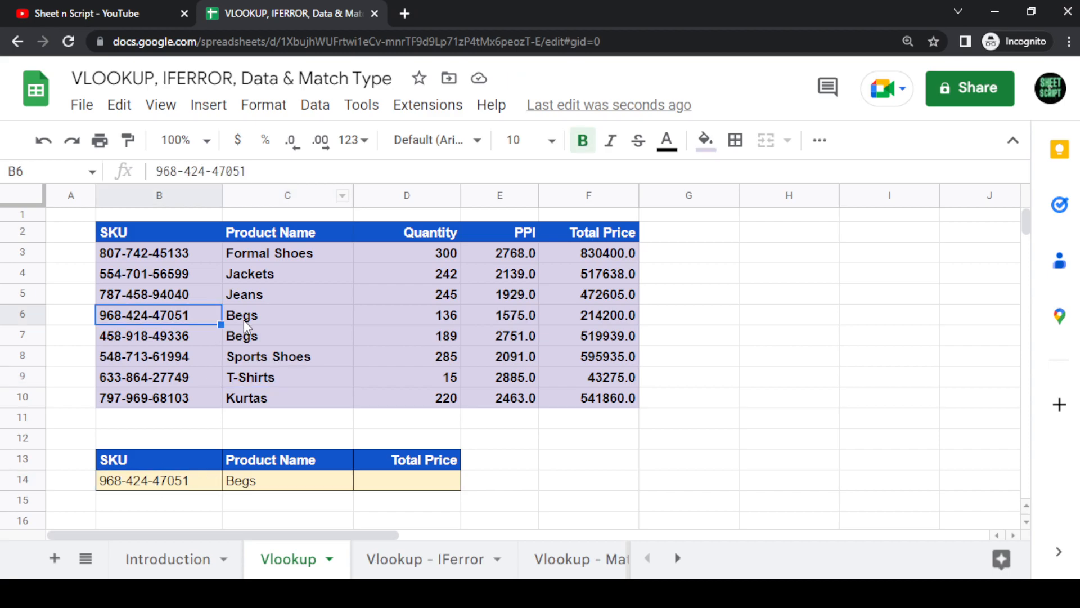
left_click(244, 320)
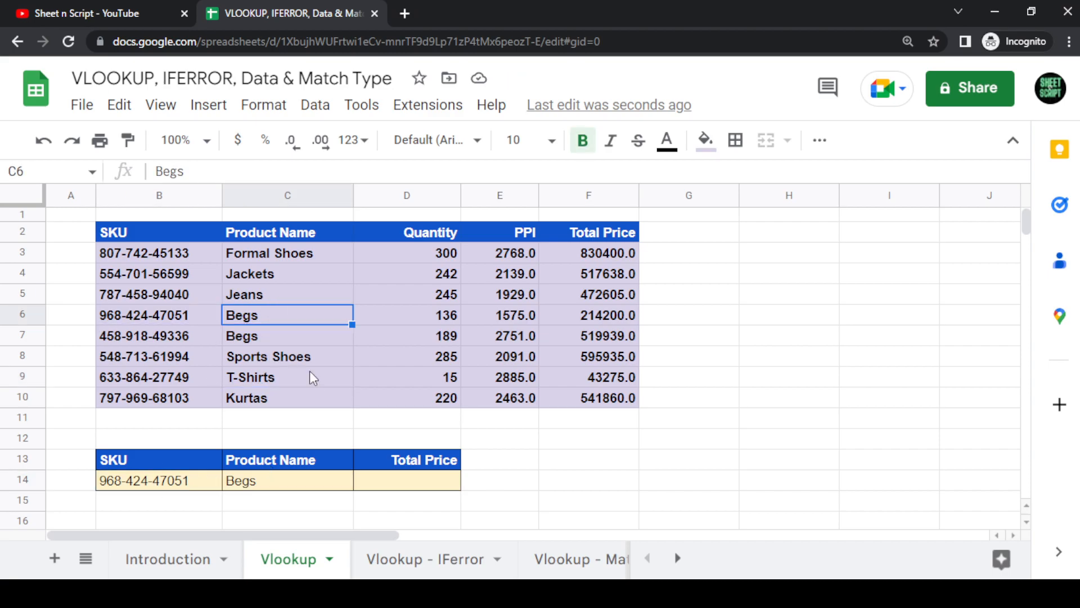
left_click(274, 478)
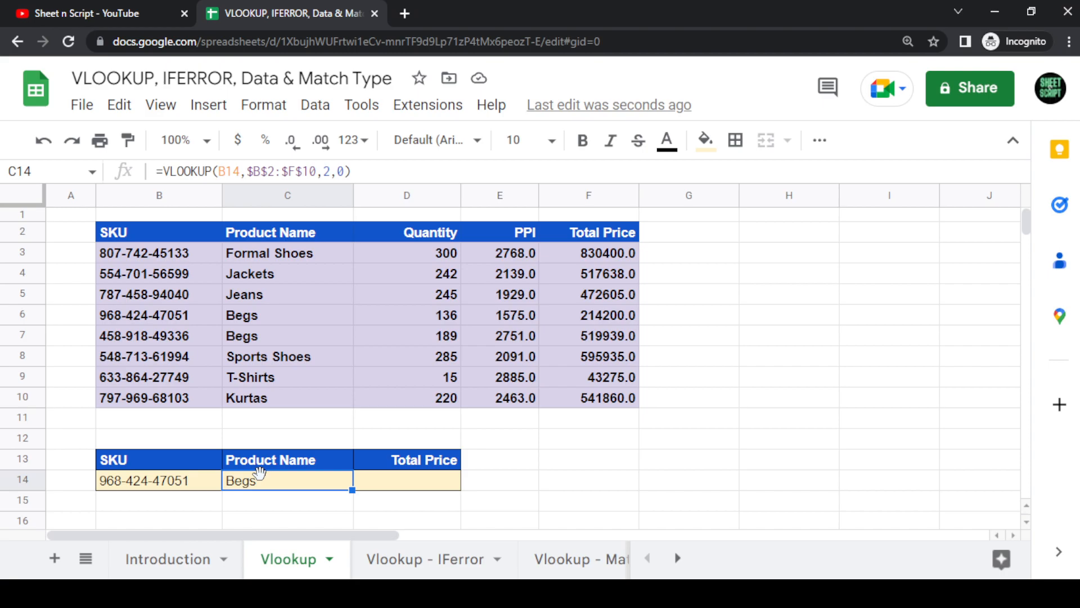
Step: Start a VLOOKUP formula in the Total Price cell D14 with B14 as the search key
left_click(402, 482)
type("=")
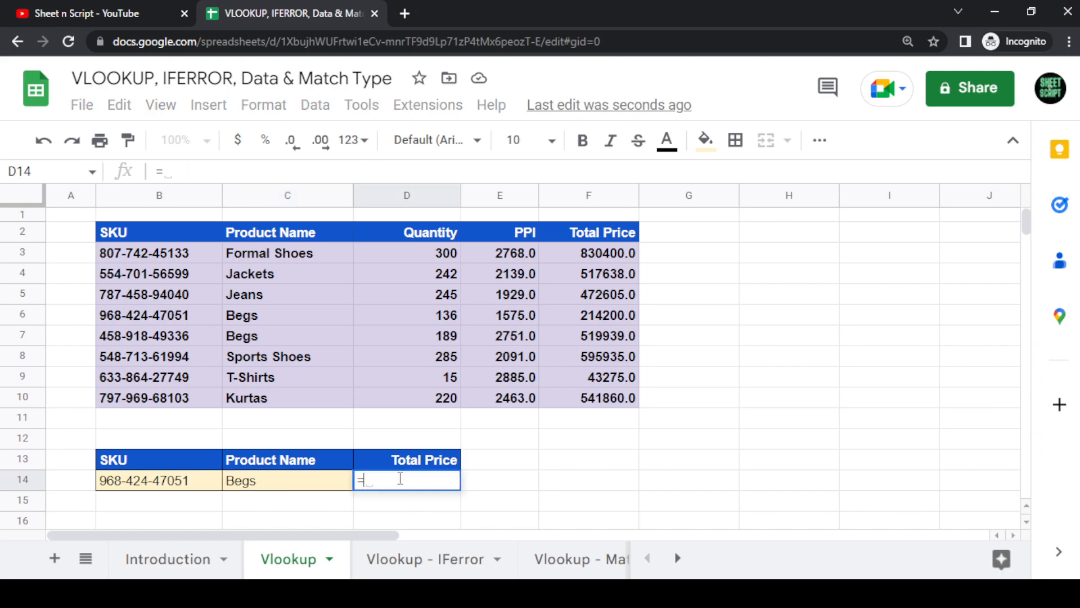
type("VLOOKUP(")
key("Left")
key("Left")
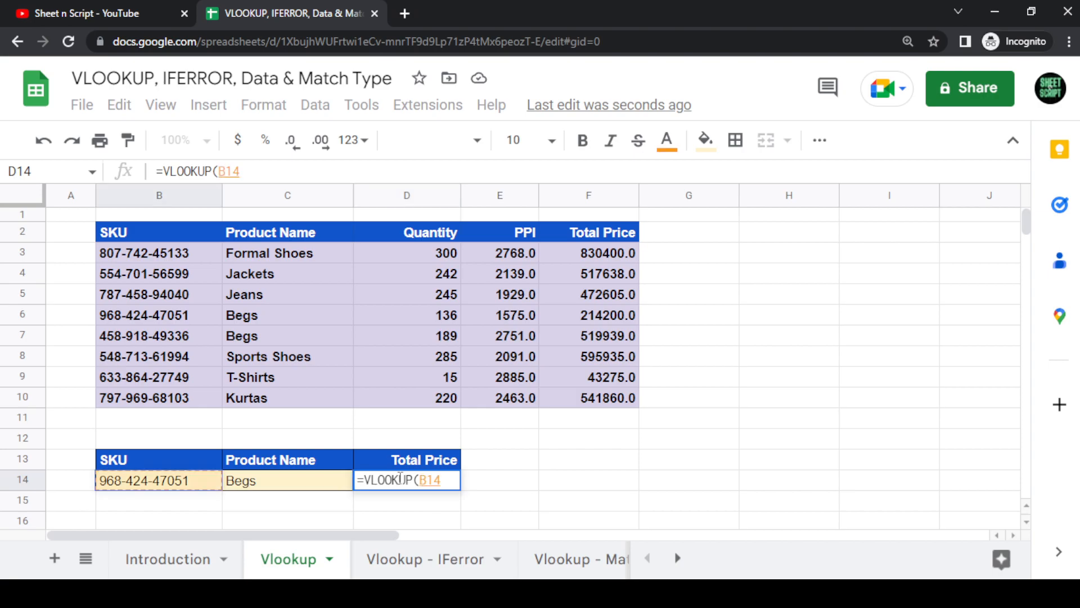
Step: Set the lookup range of the D14 formula to the whole product table with absolute references, $B$2:$F$10
type(",")
key("Up")
key("Up")
key("Up")
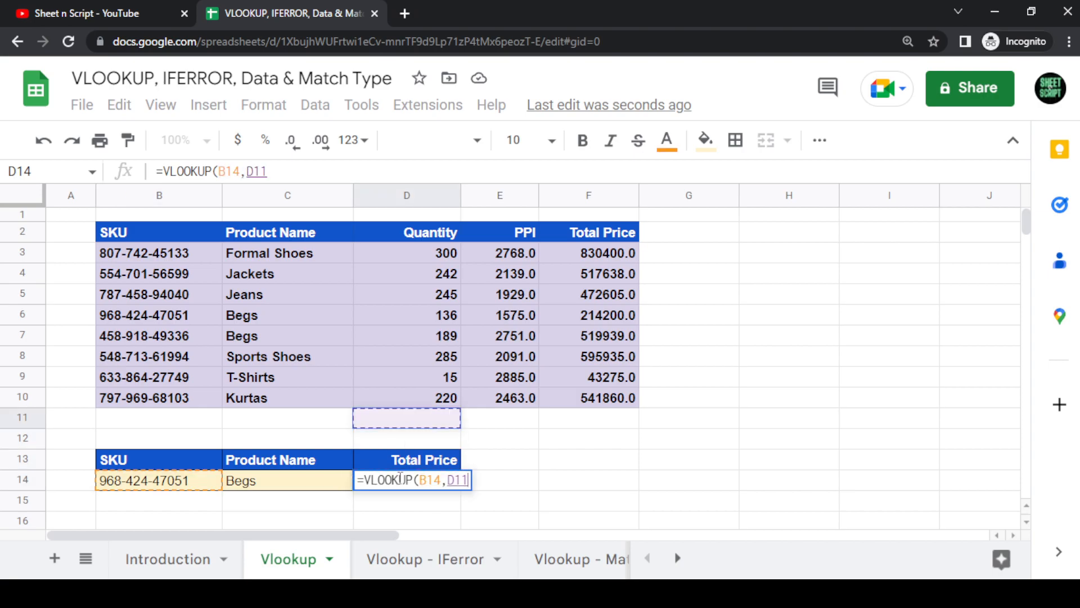
key("Left")
key("Left")
key("Left")
key("Up")
key("Up")
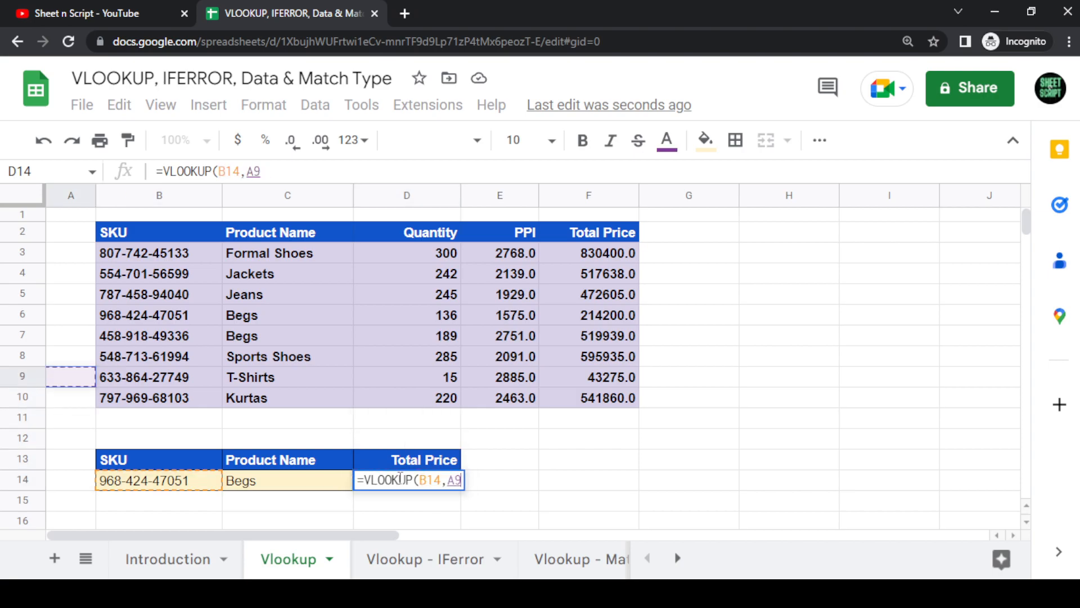
key("Right")
key("ctrl+Up")
key("ctrl+shift+Down")
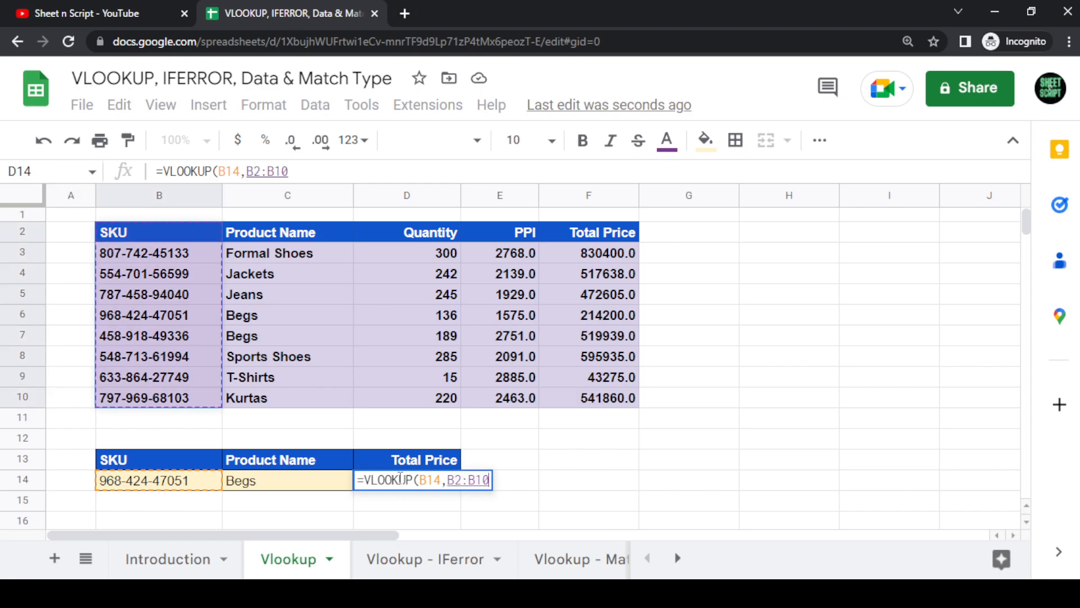
key("shift+Right")
key("shift+Right")
key("shift+Right")
key("shift+Right")
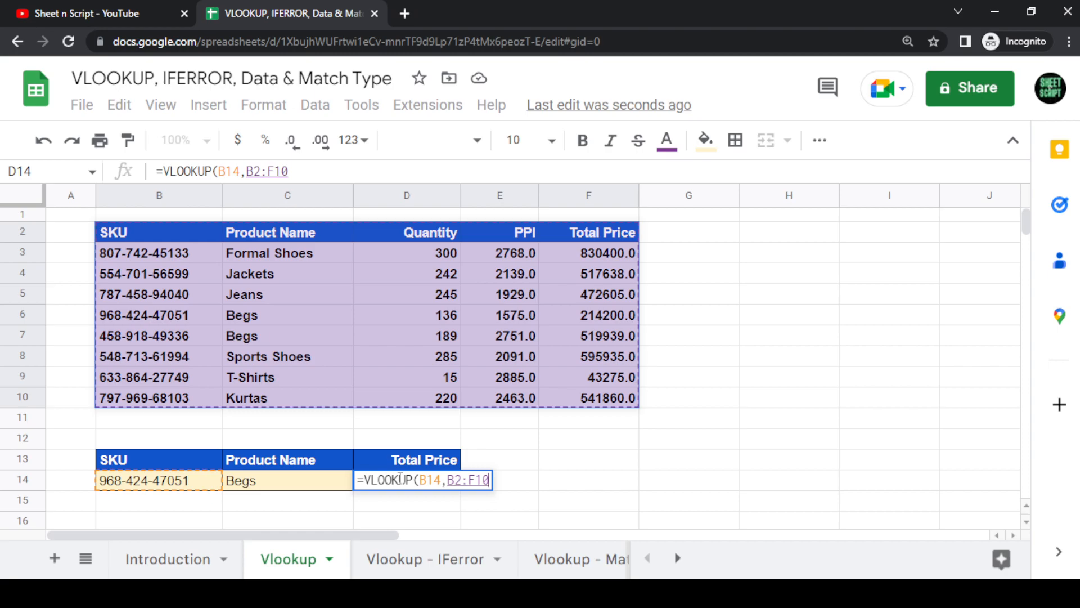
key("F4")
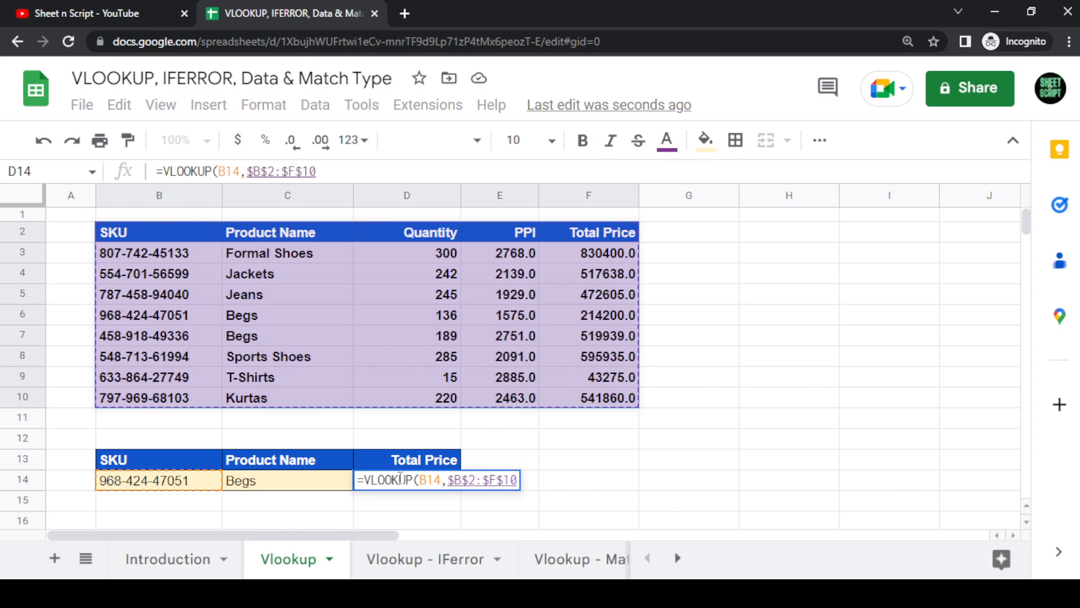
Step: Complete the VLOOKUP in D14 with column index 5 and is_sorted 0, then commit the formula
type(",")
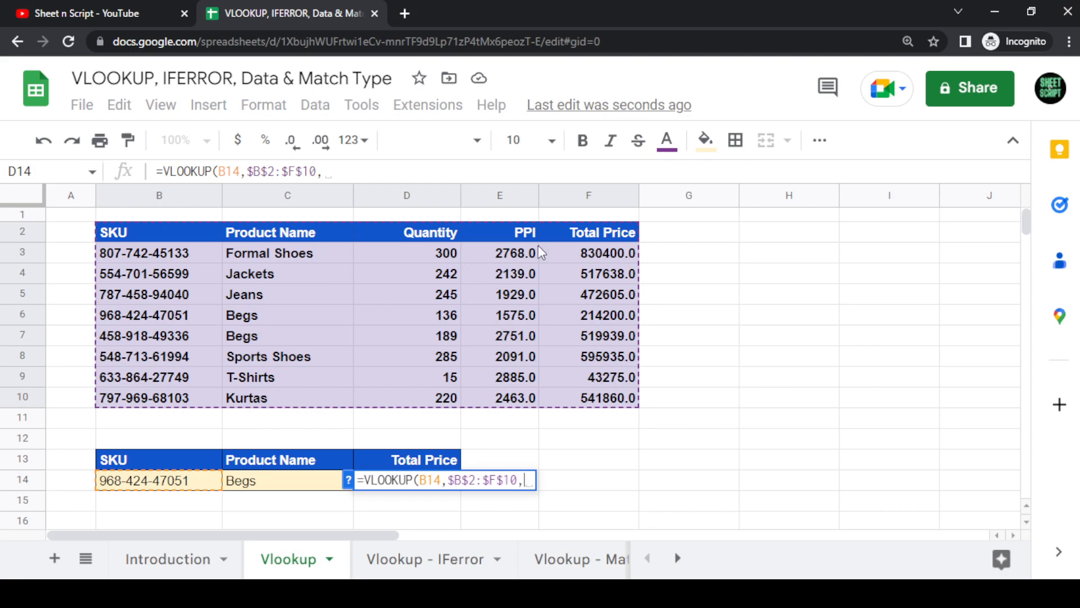
type("5,0")
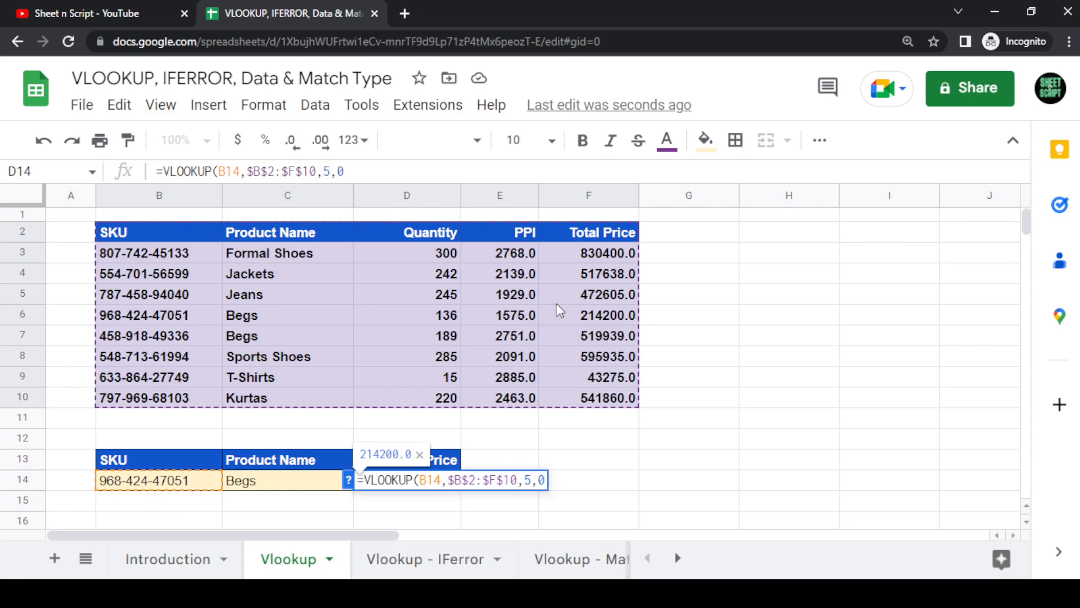
type(")")
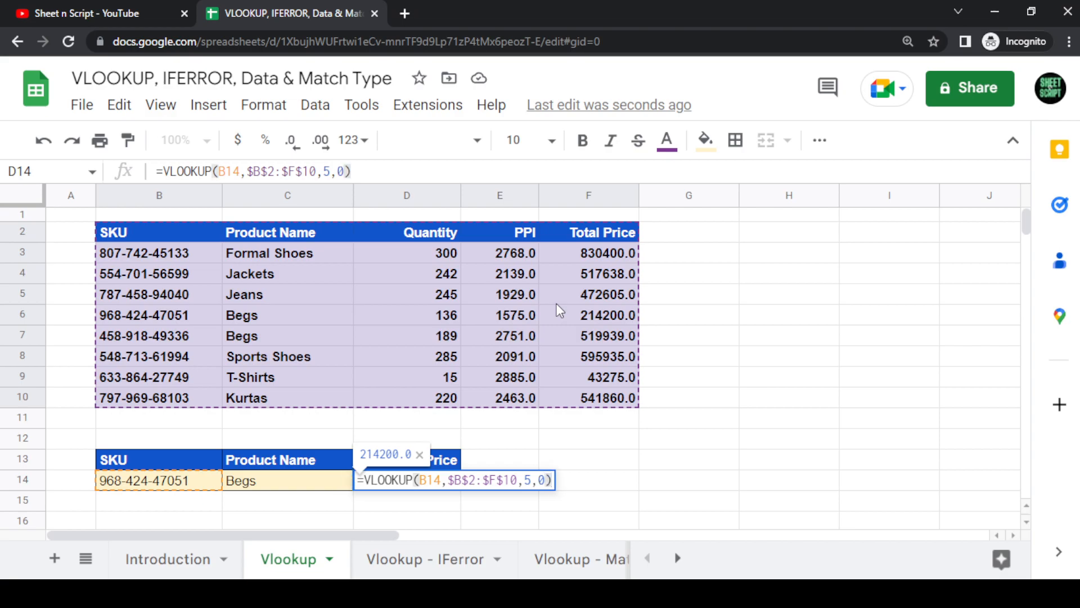
key("Return")
key("Up")
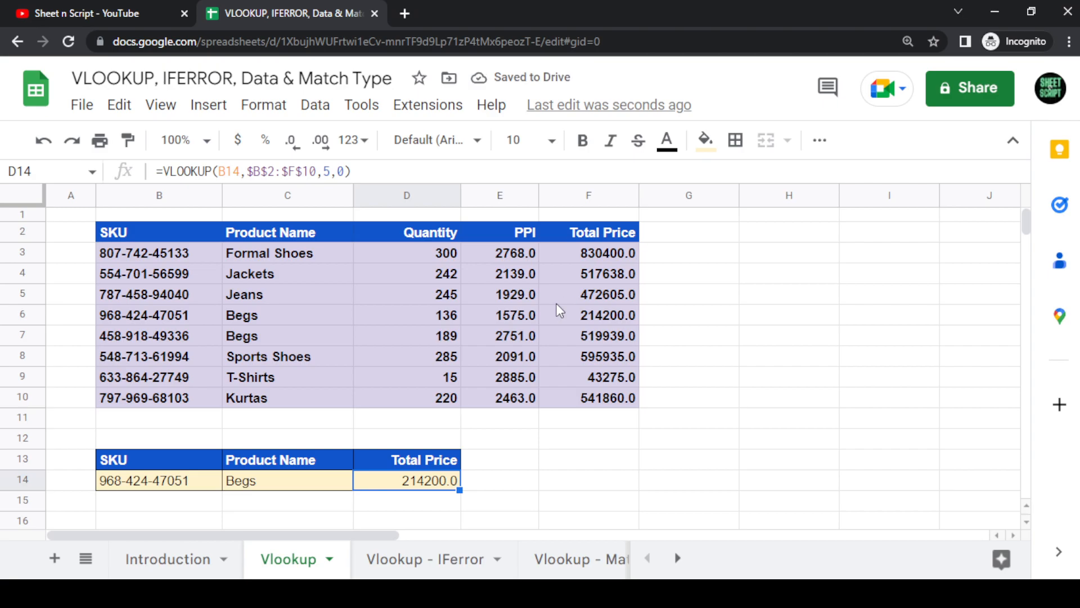
Step: Fill the lookup row B14:D14 down into row 15
key("Left")
key("Left")
key("Down")
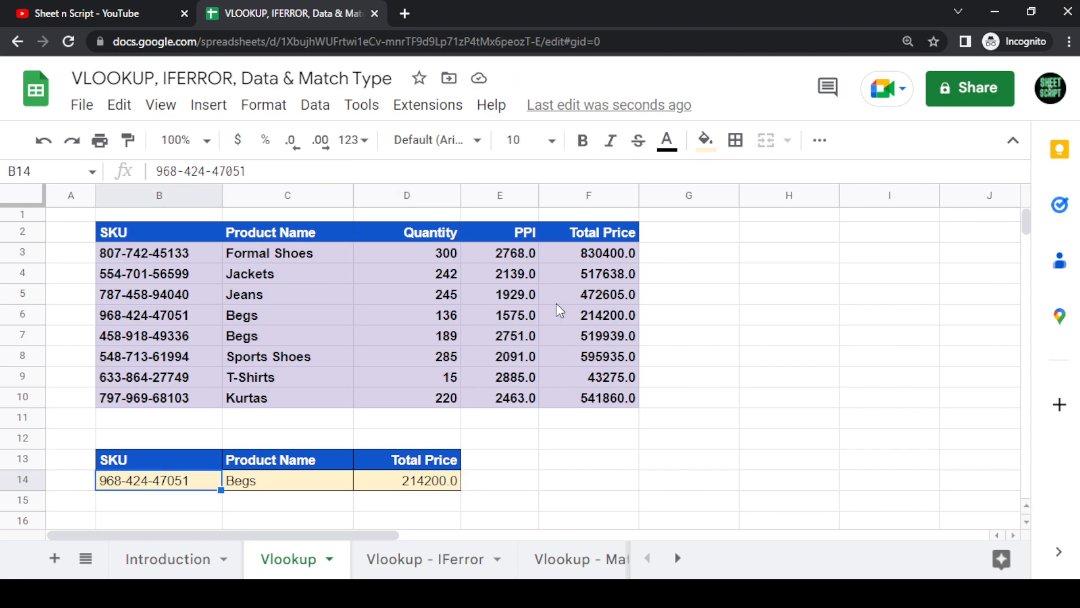
key("Up")
key("shift+Right")
key("shift+Right")
key("shift+Down")
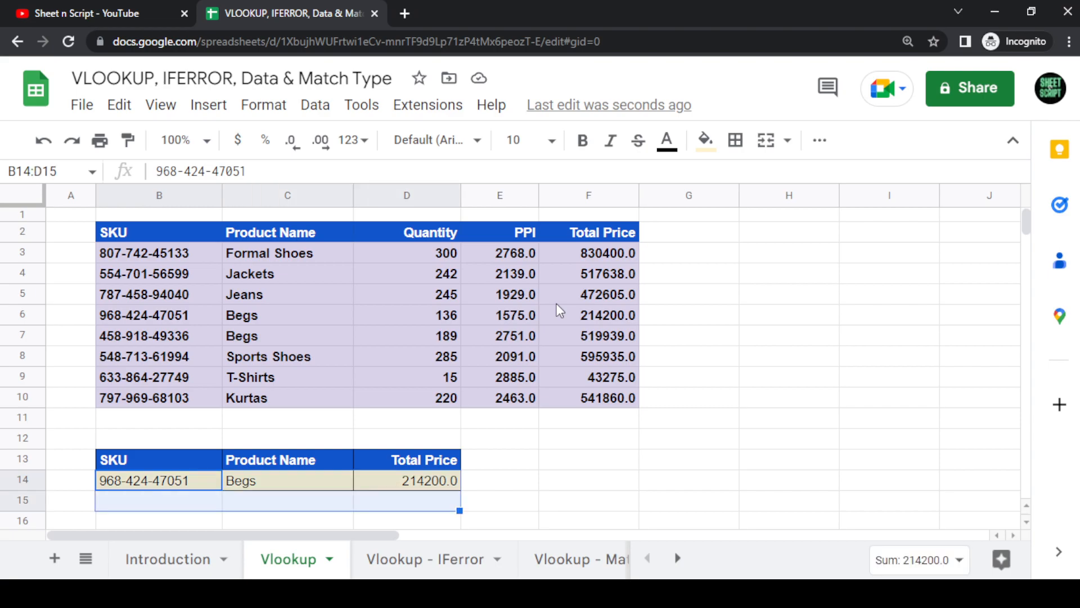
key("ctrl+d")
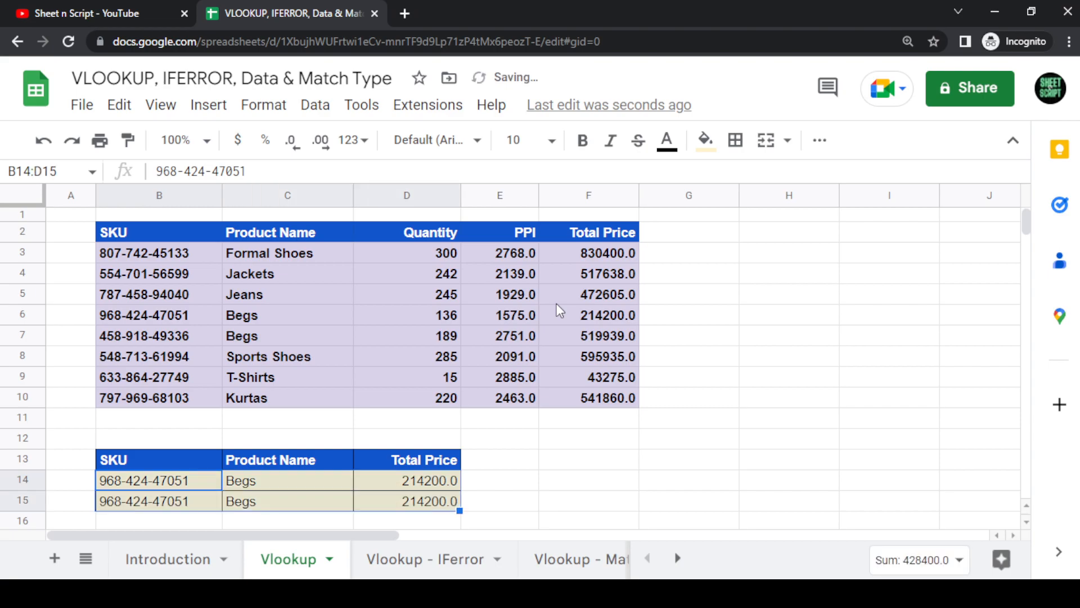
key("Up")
key("Down")
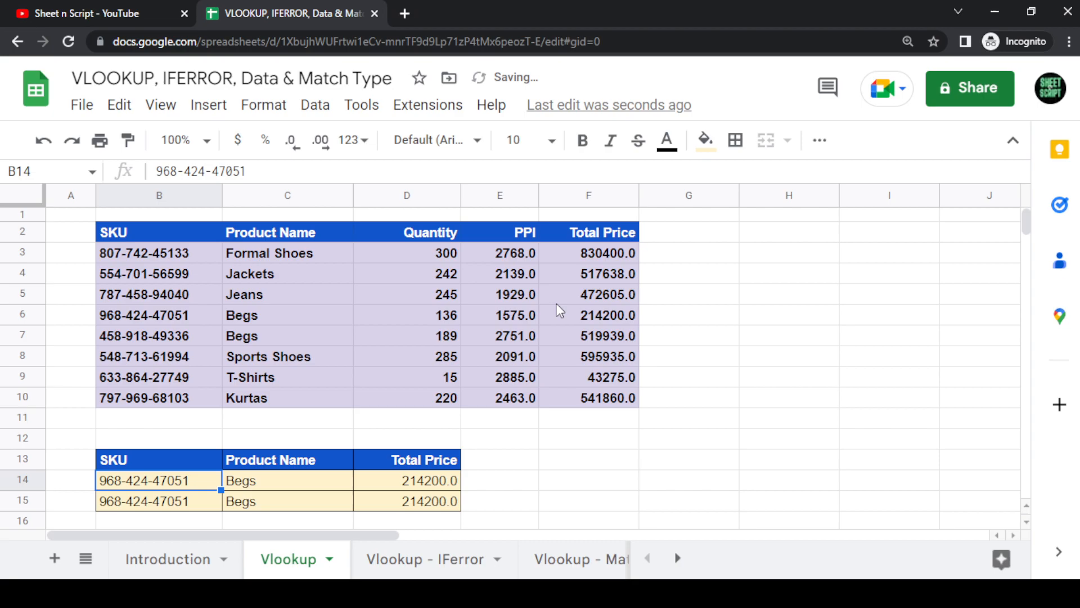
key("shift+Right")
key("shift+Right")
key("shift+Down")
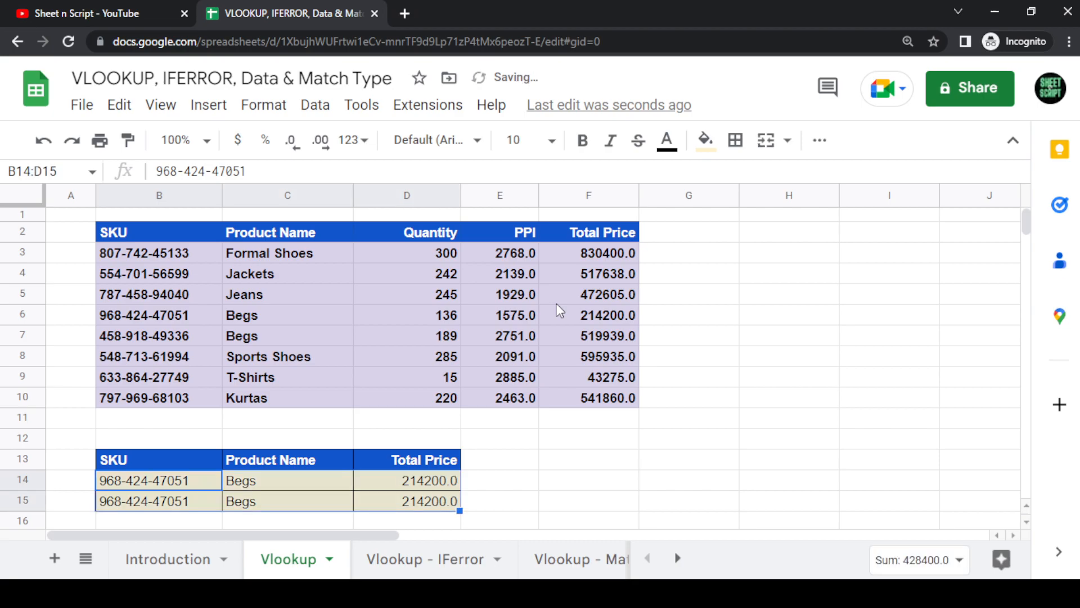
key("Up")
key("Down")
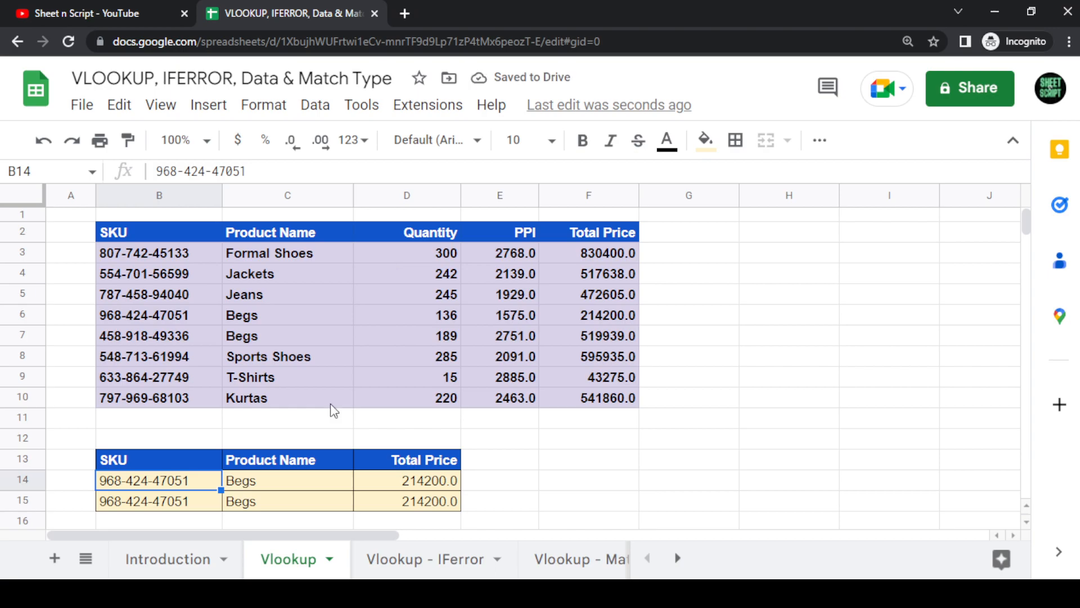
Step: Clear the contents of the copied row B15:D15, keeping its formatting
left_click_drag(140, 500, 342, 506)
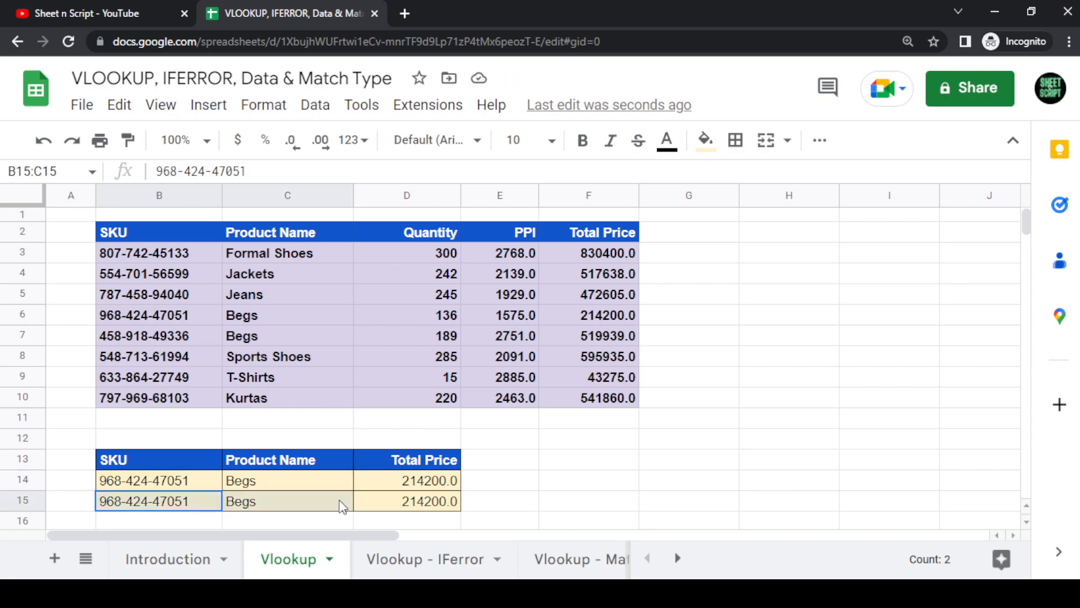
left_click(342, 507)
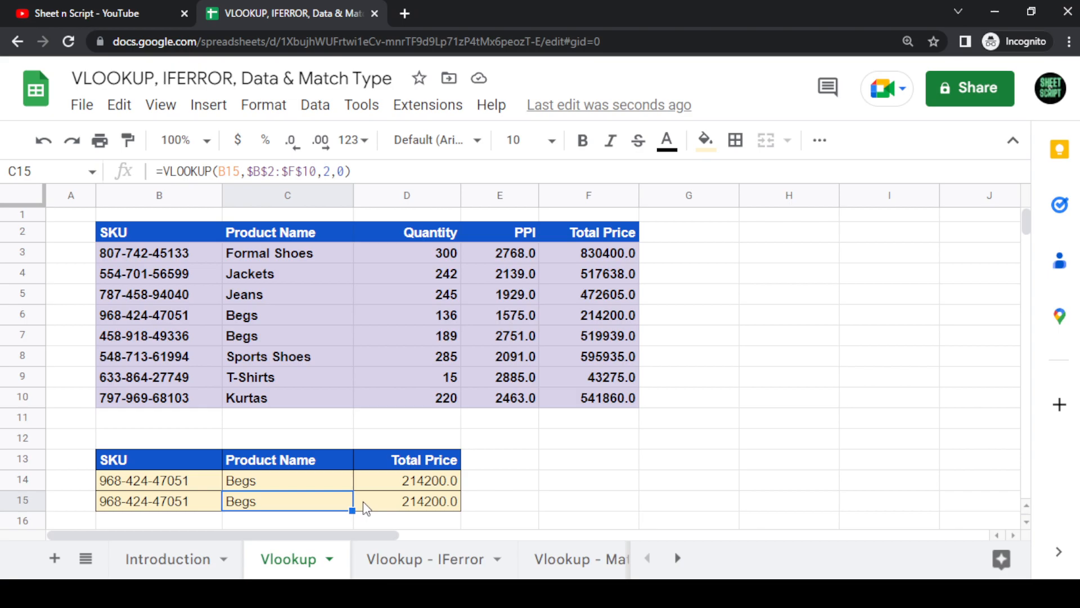
key("Up")
left_click_drag(207, 506, 394, 503)
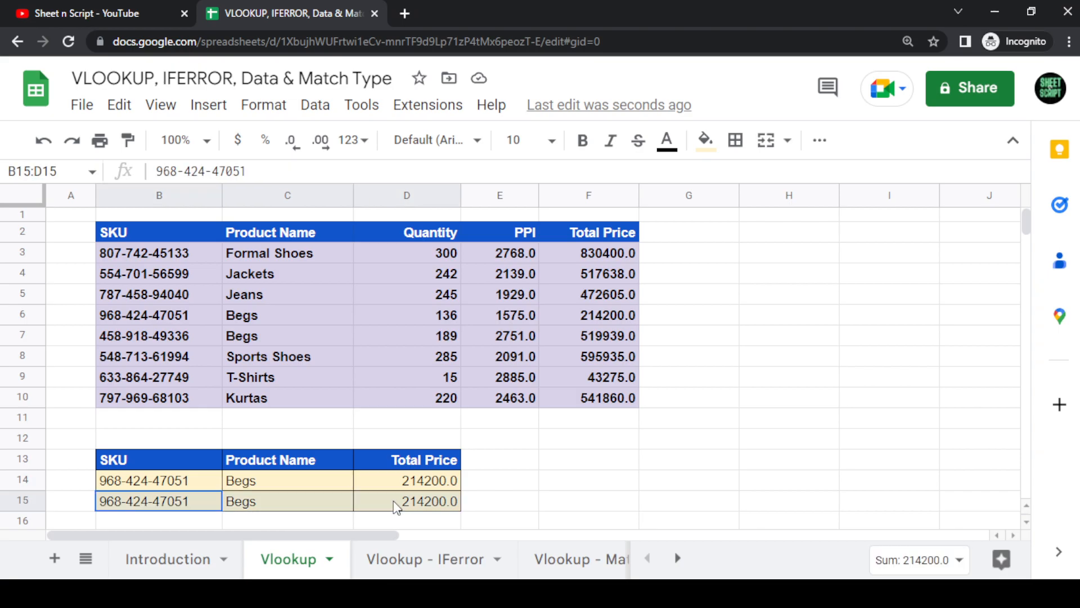
key("Delete")
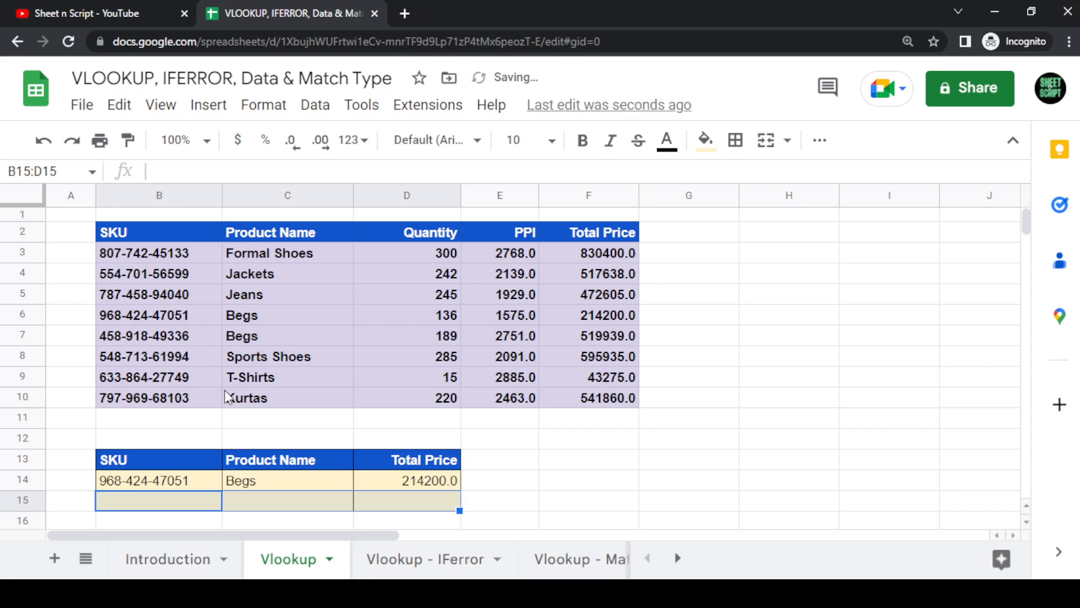
double_click(194, 336)
left_click_drag(194, 336, 86, 335)
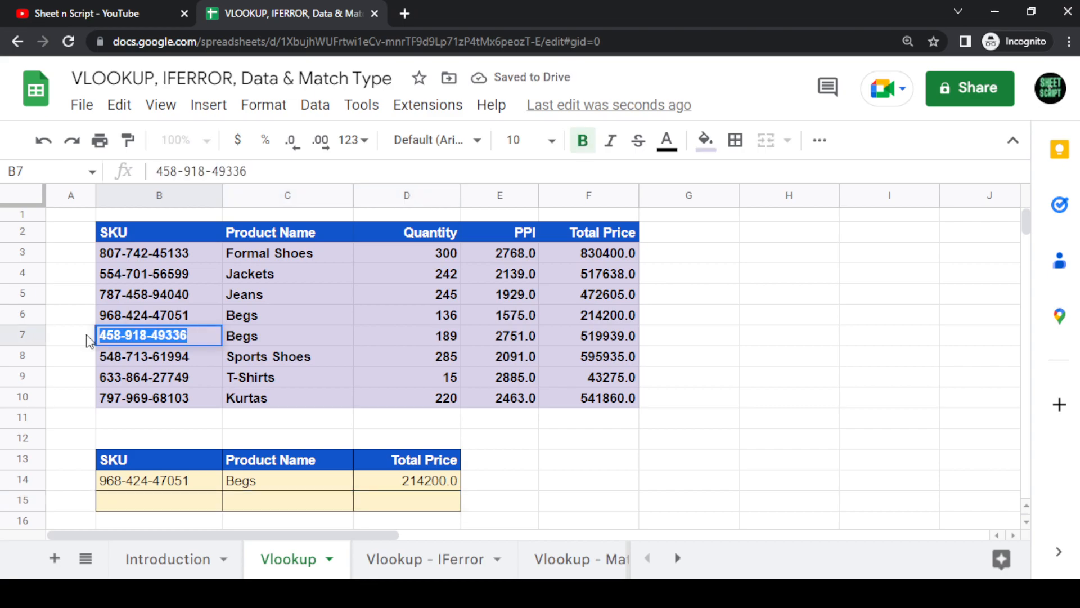
double_click(191, 274)
left_click_drag(191, 273, 66, 281)
key("ctrl+c")
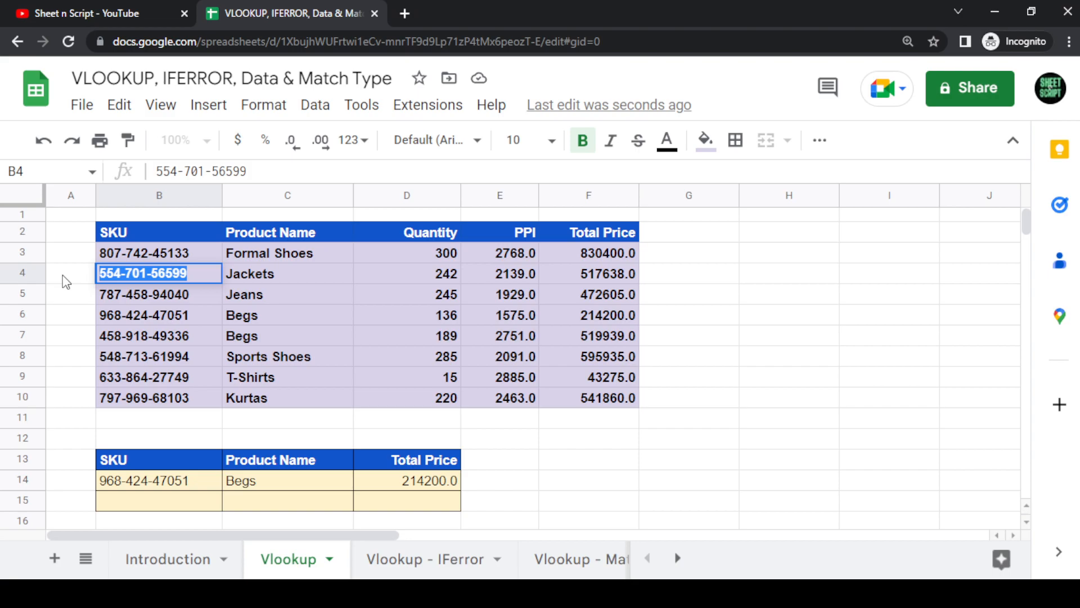
left_click(175, 501)
double_click(175, 501)
key("ctrl+v")
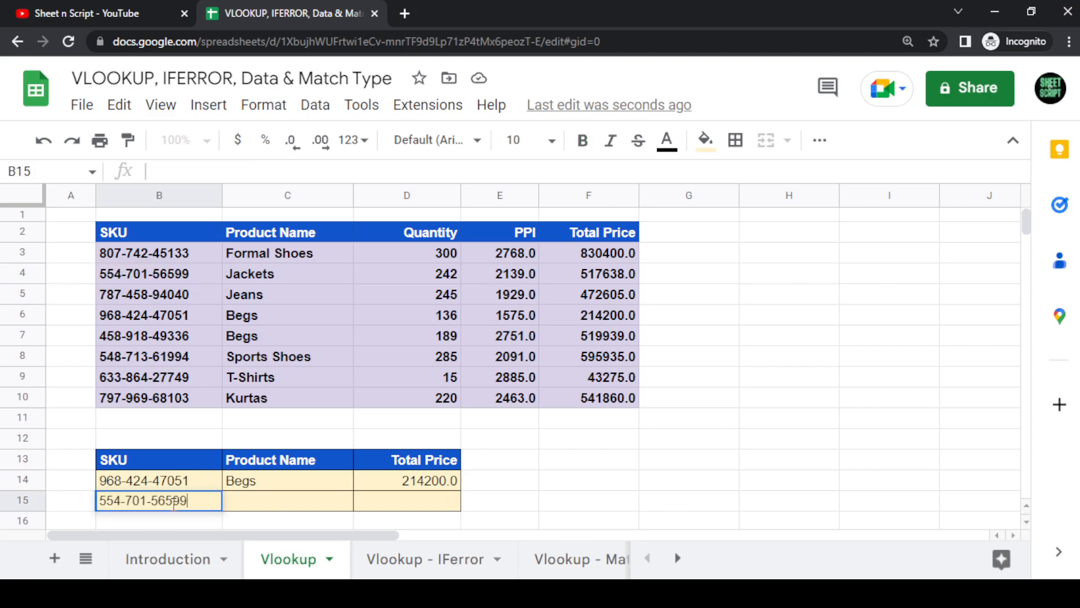
key("Return")
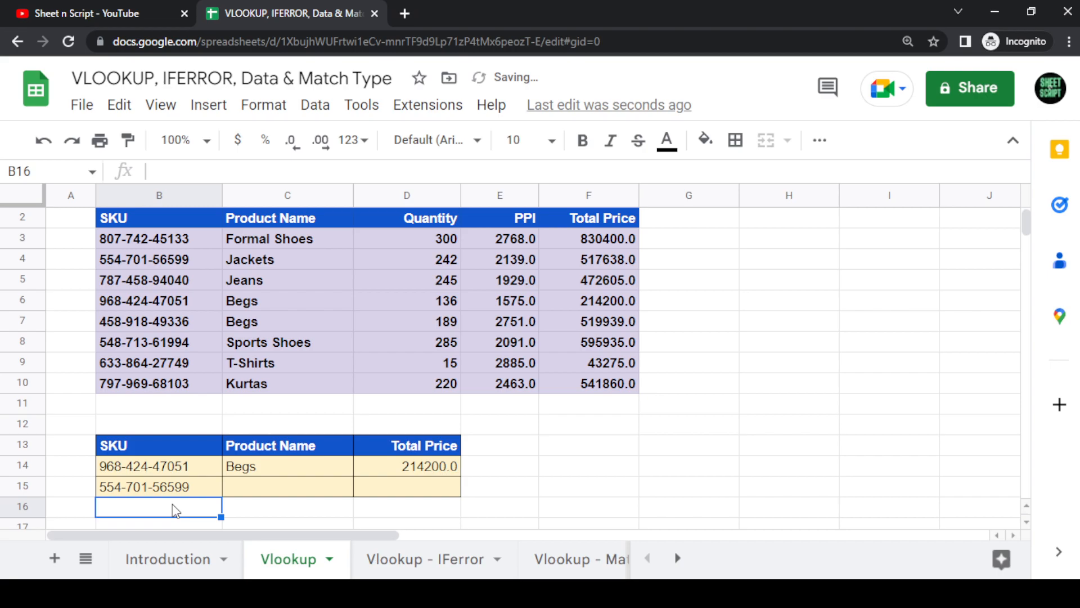
key("Up")
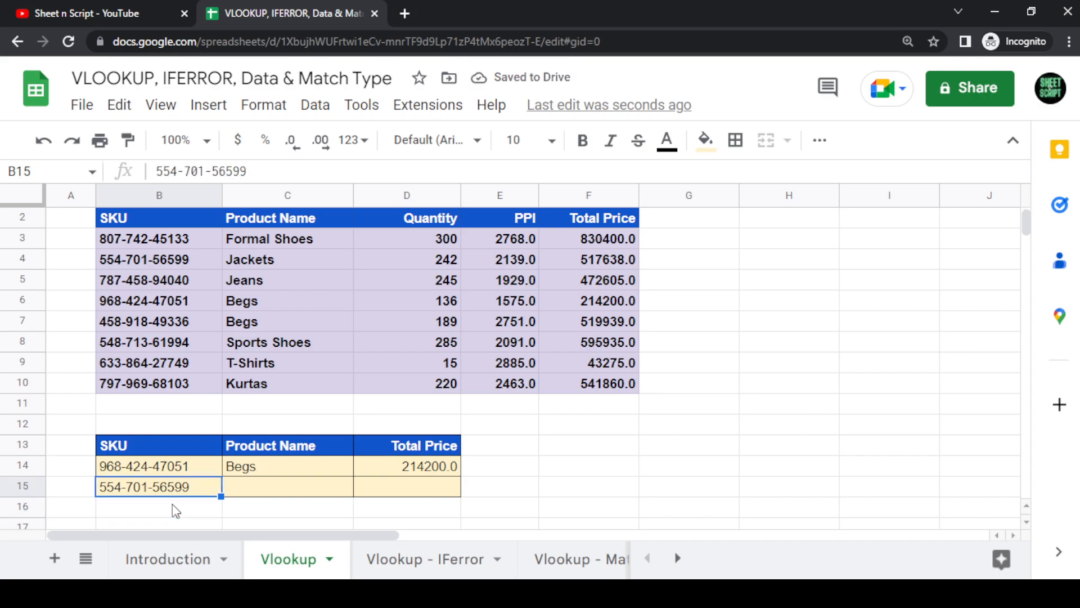
key("Right")
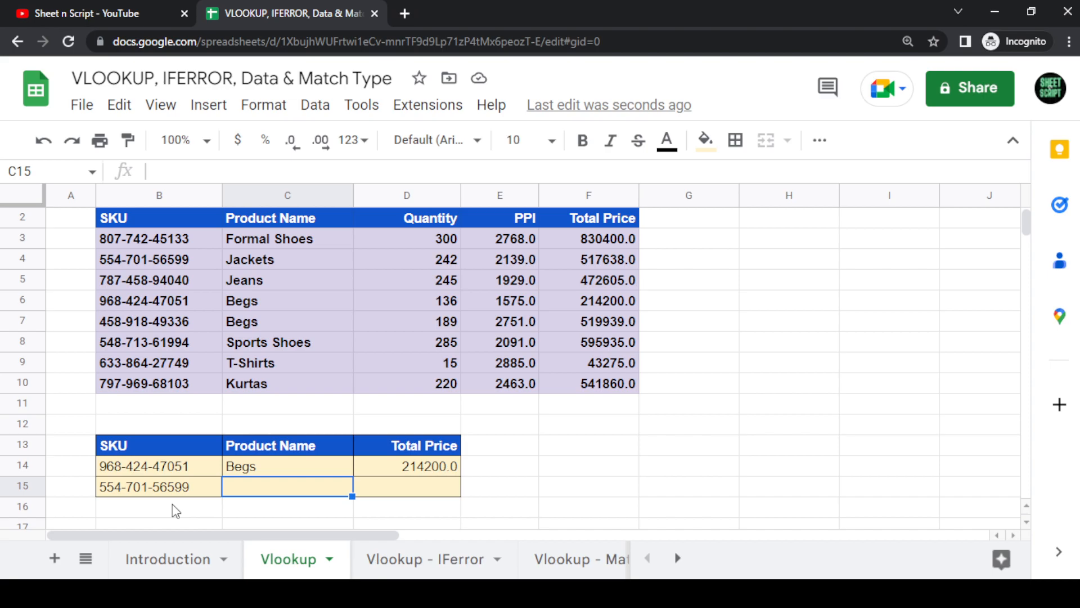
type("=vlo")
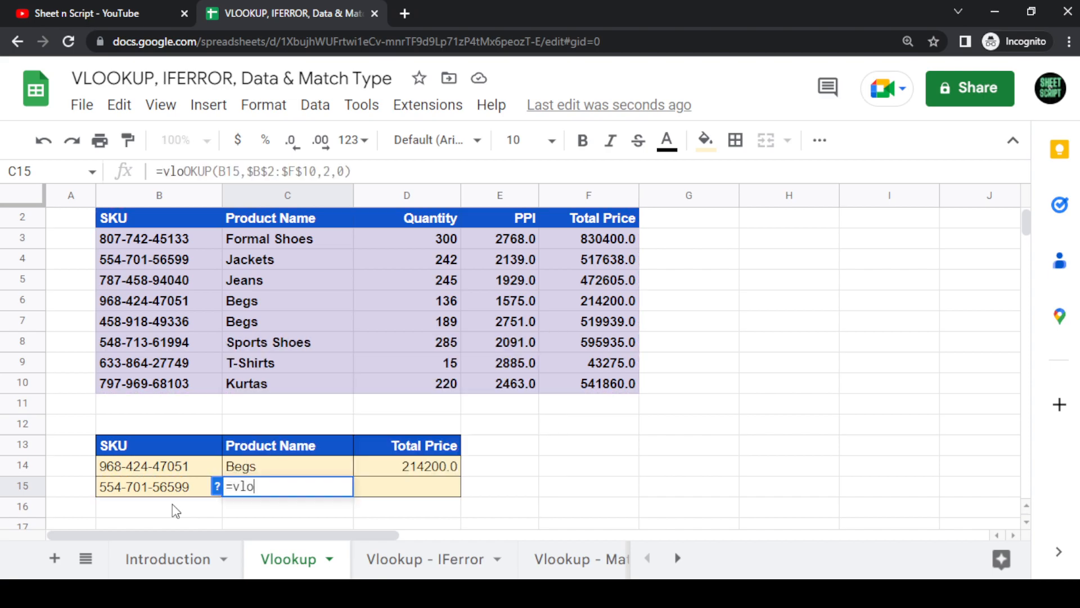
key("Escape")
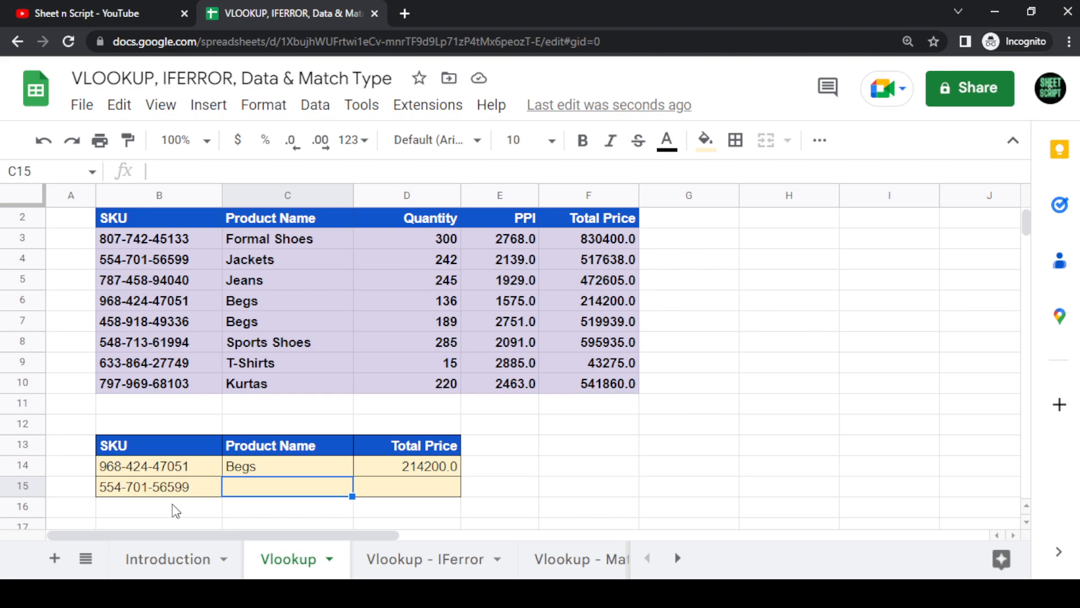
Step: Examine the existing VLOOKUP formula in C14 and the cells it references, leaving it unedited
key("Up")
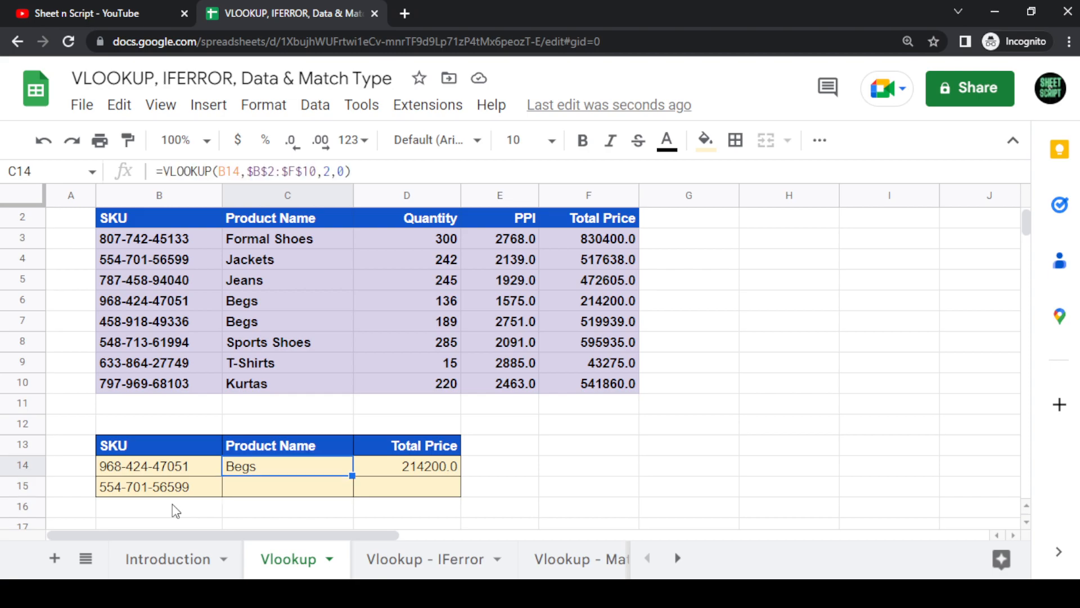
key("Up")
key("Down")
key("shift+Down")
key("shift+Down")
key("shift+Down")
key("shift+Down")
key("shift+Down")
key("shift+Down")
key("shift+Up")
key("shift+Up")
key("shift+Up")
key("shift+Up")
key("shift+Up")
key("shift+Up")
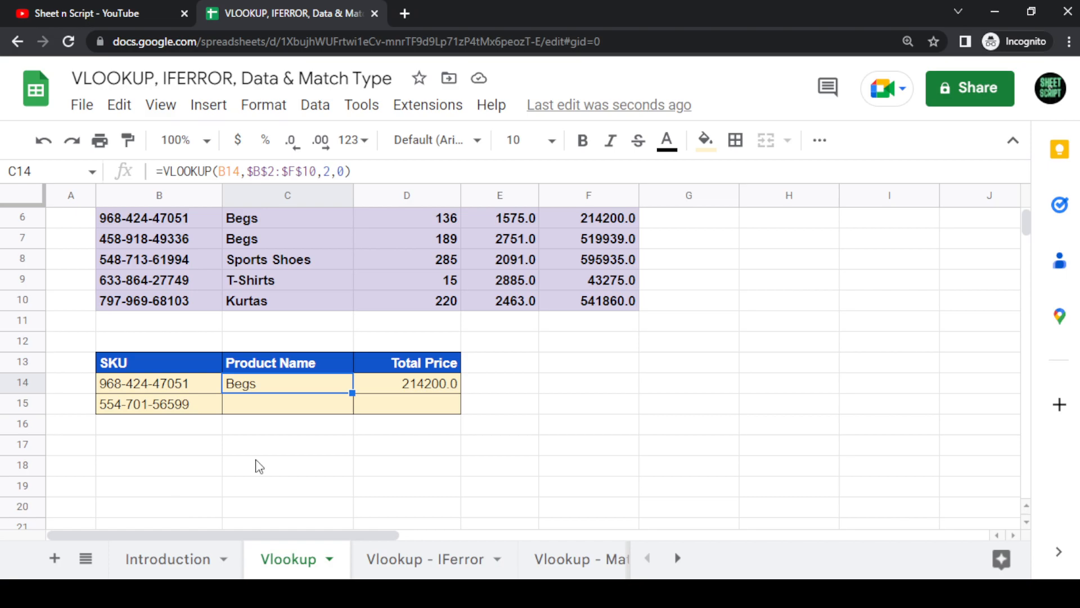
scroll(259, 464, "up", 3)
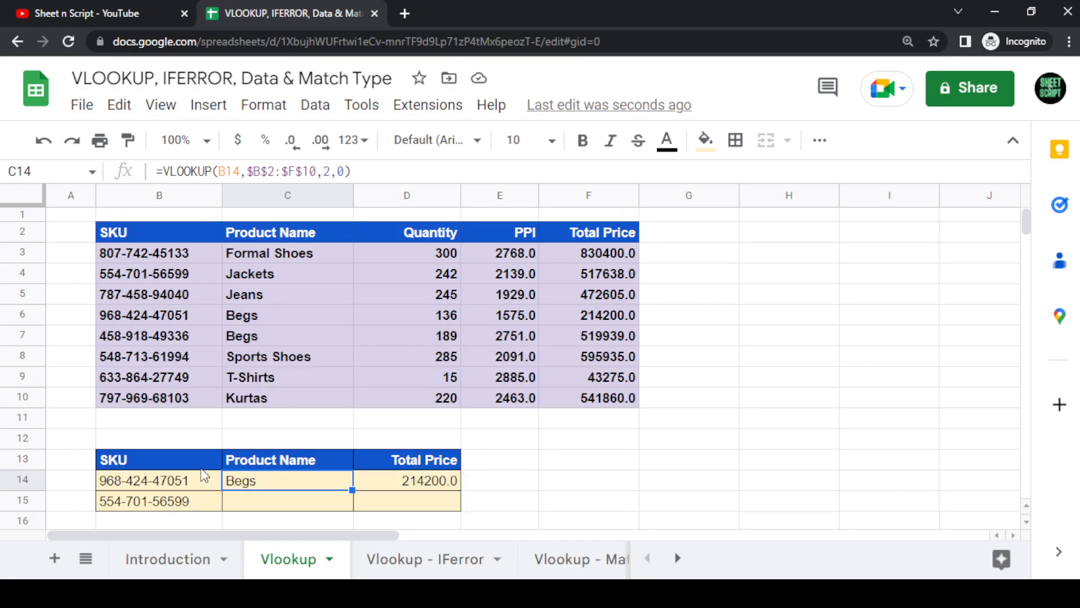
double_click(272, 487)
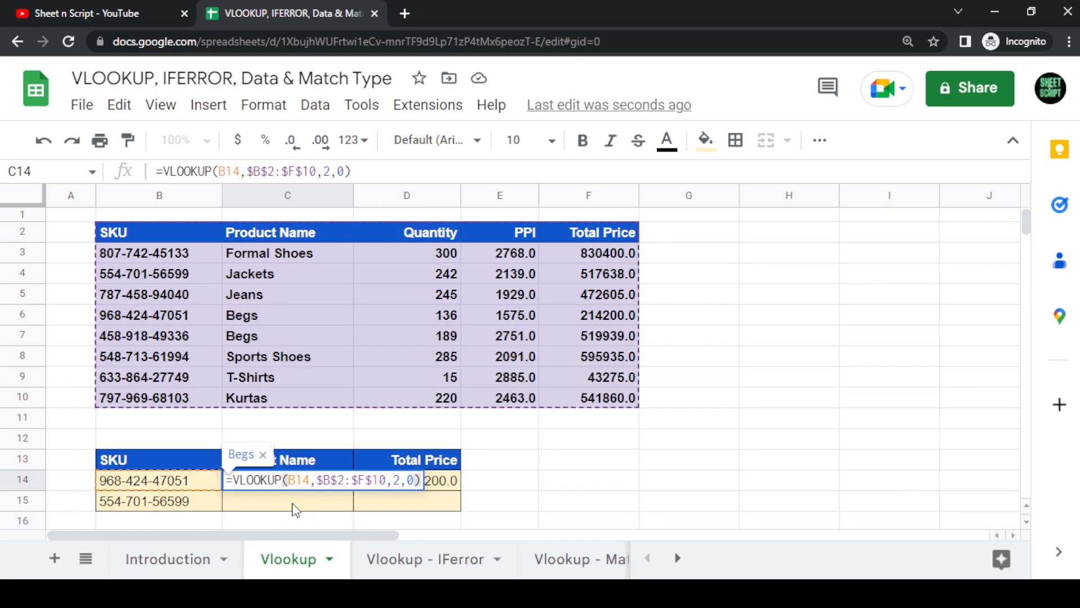
key("Escape")
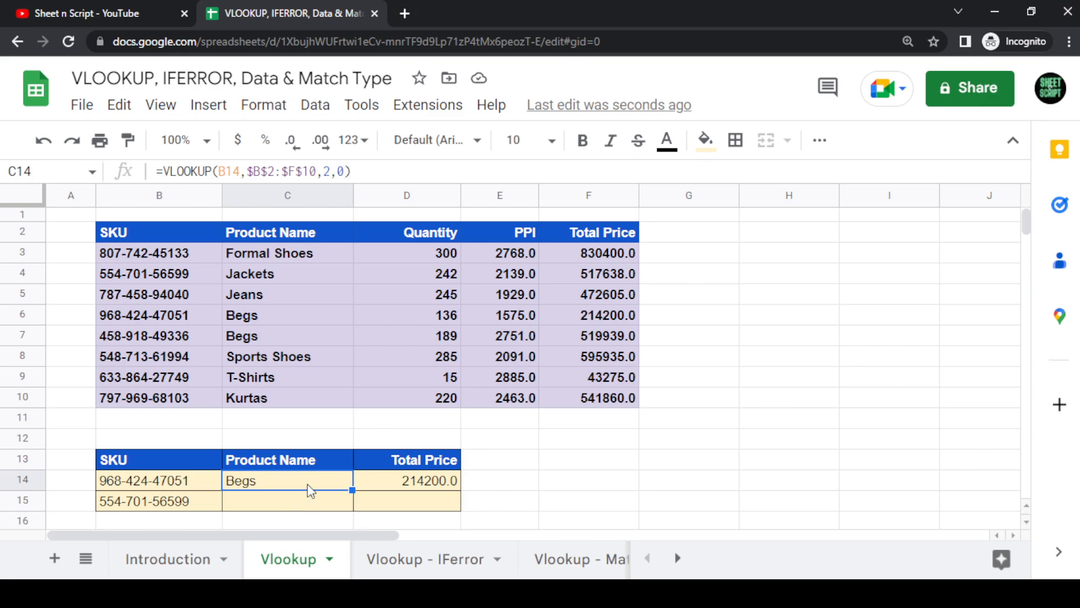
Step: Clear C14:D14 and start a new VLOOKUP formula in C14 with B14 as the search key
left_click_drag(311, 491, 375, 480)
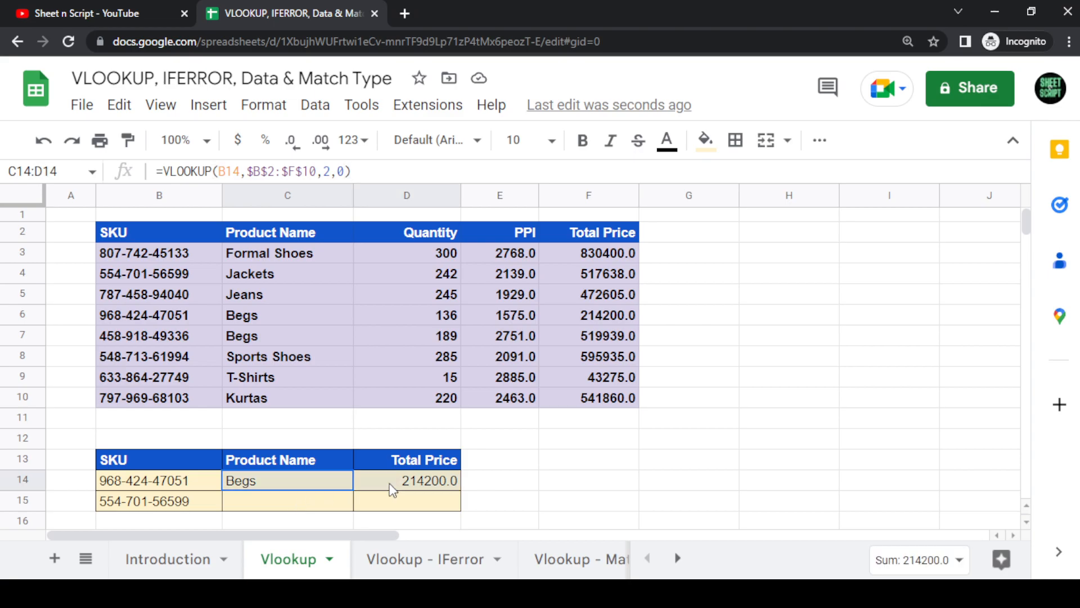
key("Delete")
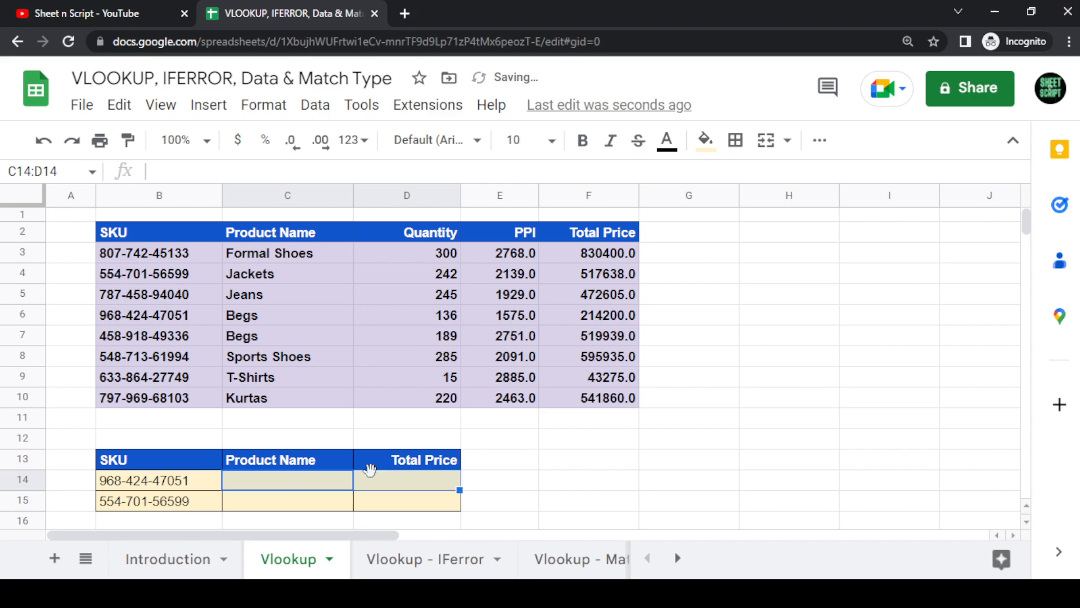
left_click(196, 485)
key("Down")
key("Up")
key("Right")
type("=vlo")
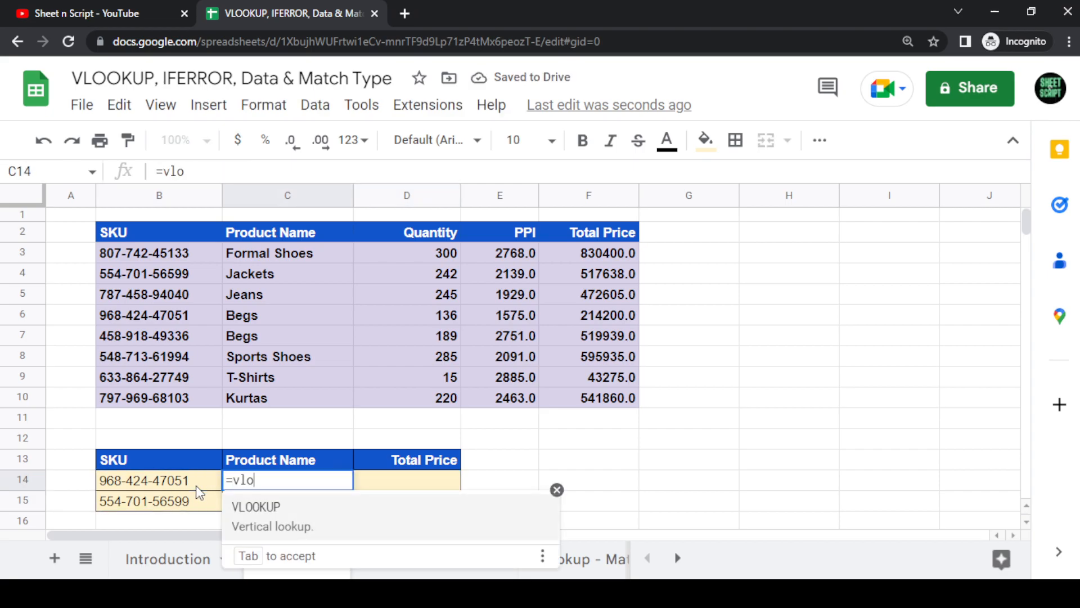
key("Tab")
left_click(196, 485)
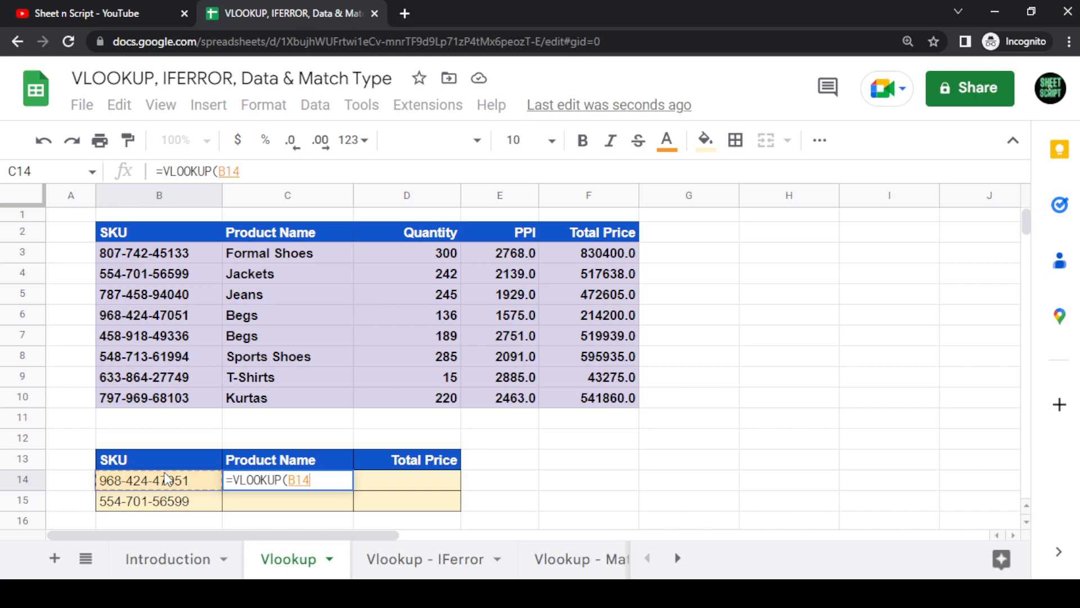
type(",")
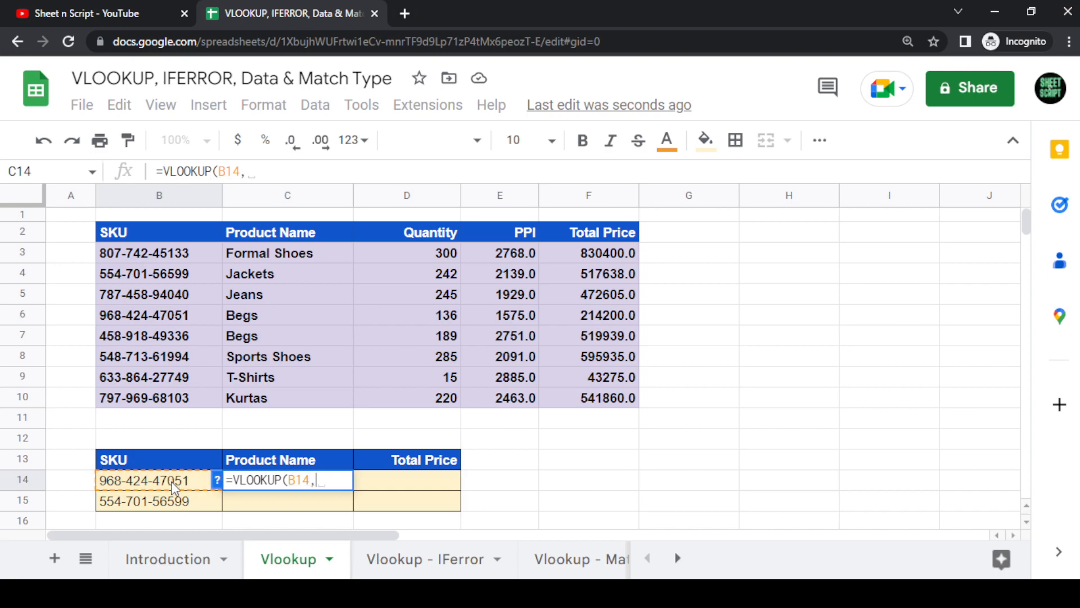
Step: Set the VLOOKUP table range in C14 to the relative reference B2:F10, covering the whole product table with its header
left_click(170, 241)
key("Down")
key("Up")
key("shift+Right")
key("shift+Right")
key("shift+Left")
key("shift+Left")
key("shift+Left")
key("Down")
key("Up")
key("Right")
key("Left")
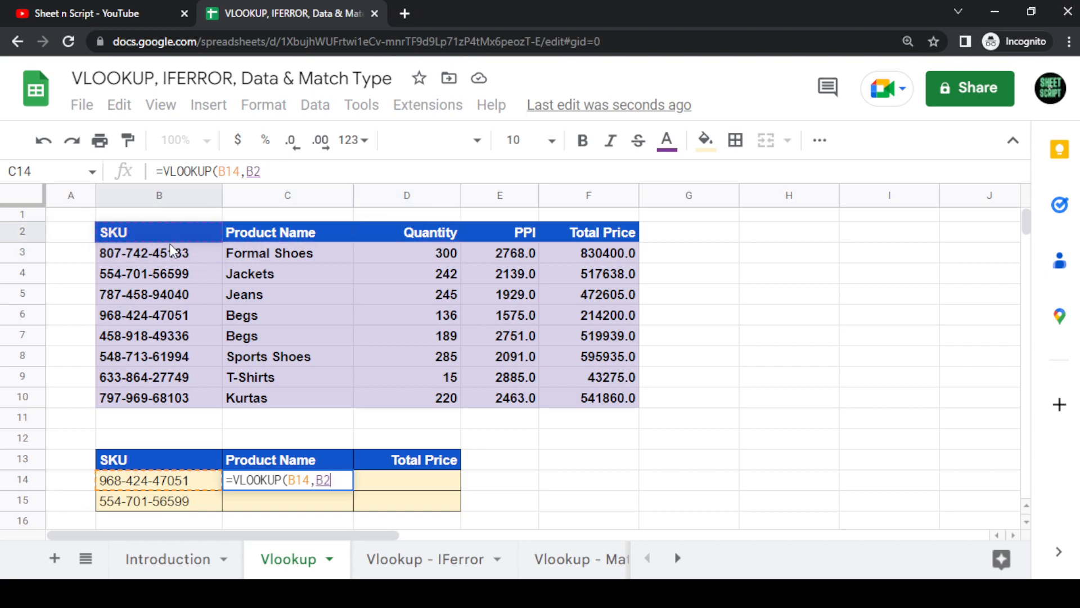
key("shift+Down")
key("shift+Down")
key("shift+Down")
key("shift+Down")
key("shift+Down")
key("shift+Down")
key("shift+Down")
key("shift+Down")
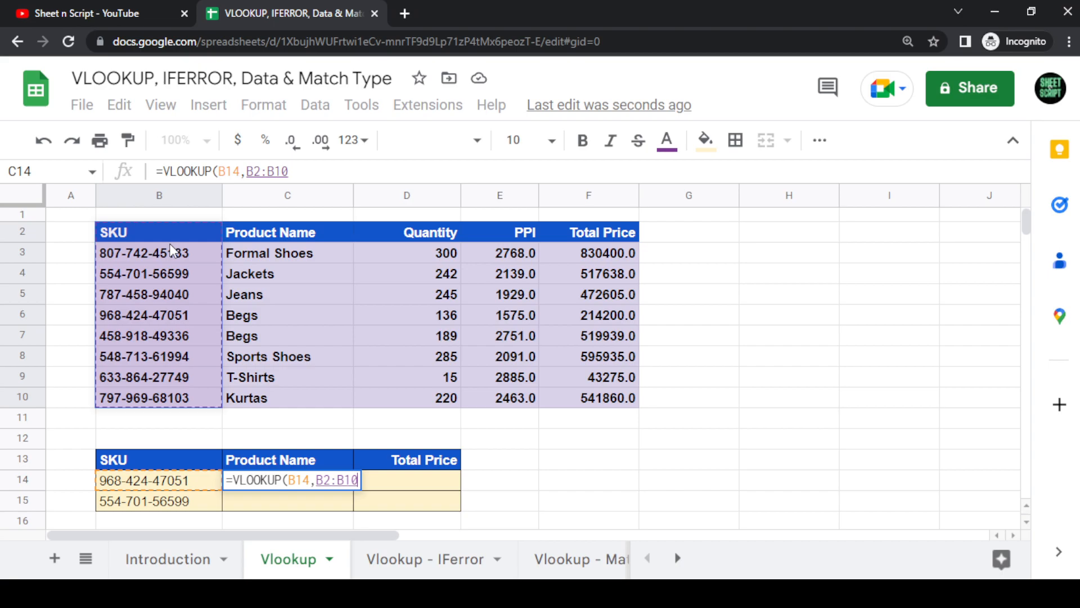
key("shift+Right")
key("shift+Right")
key("shift+Right")
key("shift+Right")
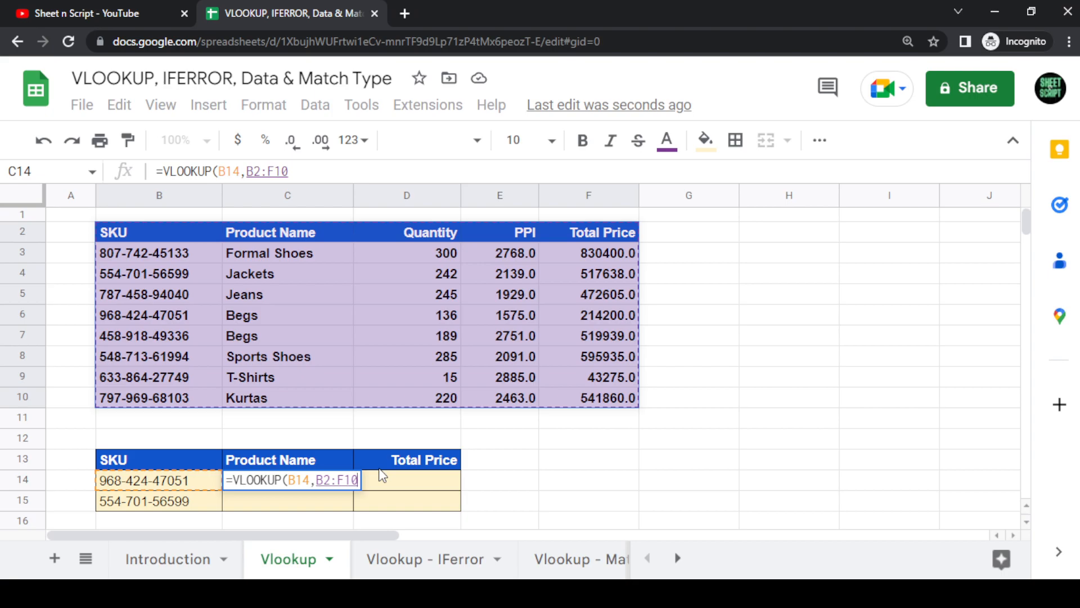
type(",")
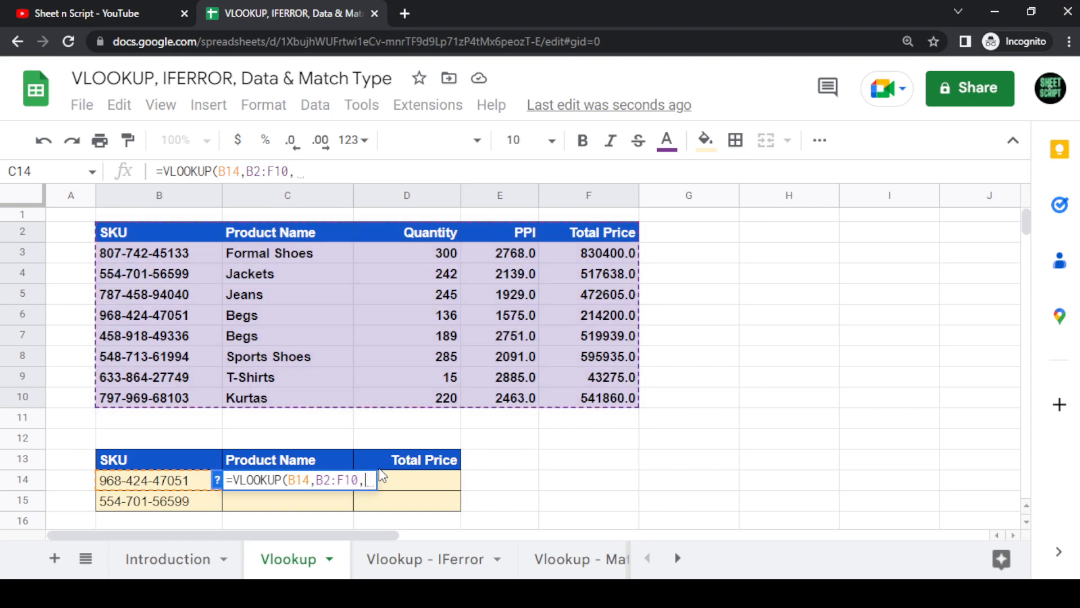
Step: Complete the C14 VLOOKUP with column index 2 and exact match 0, and enter it
type("2")
type(",0")
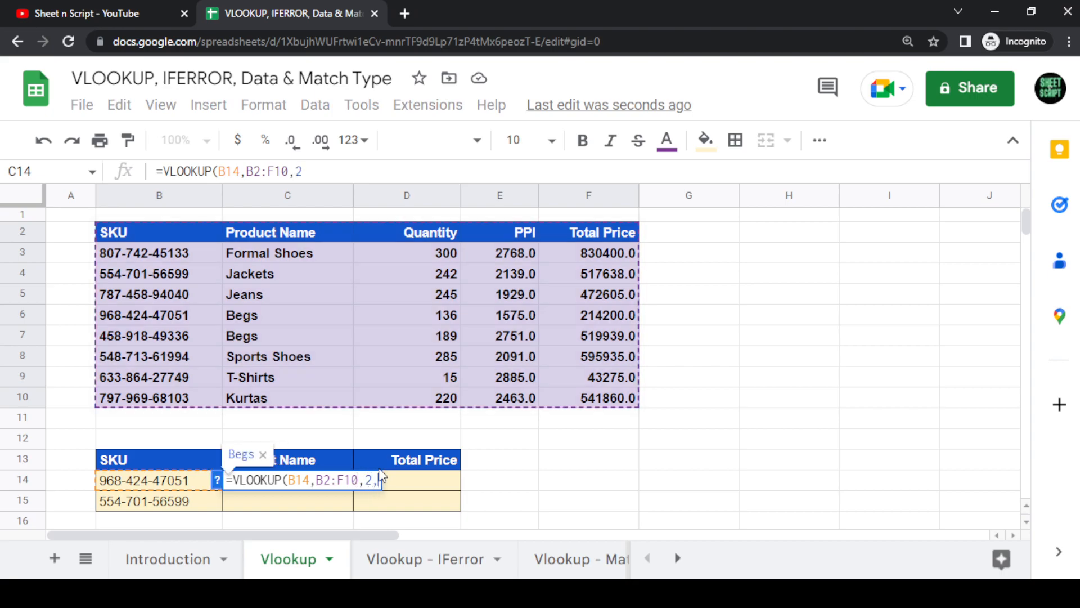
key("Return")
key("Up")
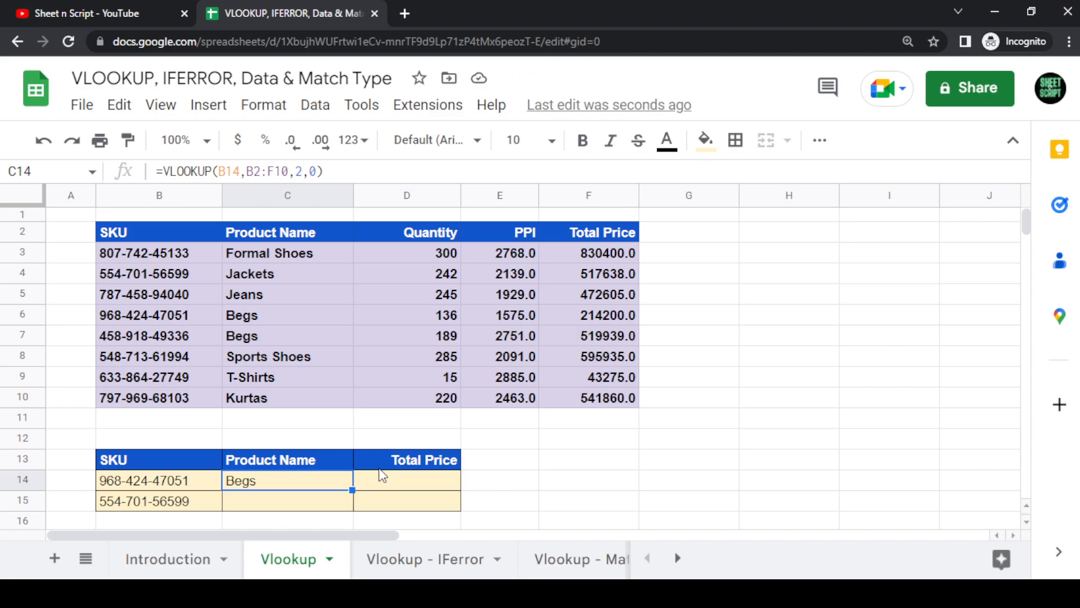
Step: Fill the C14 product name formula down into C15
key("shift+Down")
key("ctrl+d")
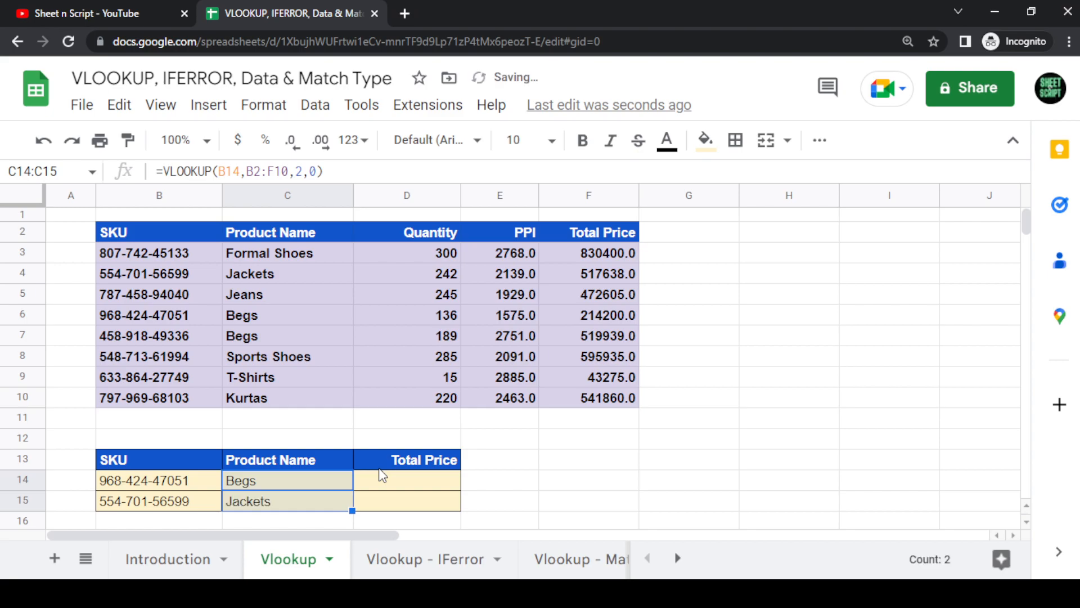
key("Down")
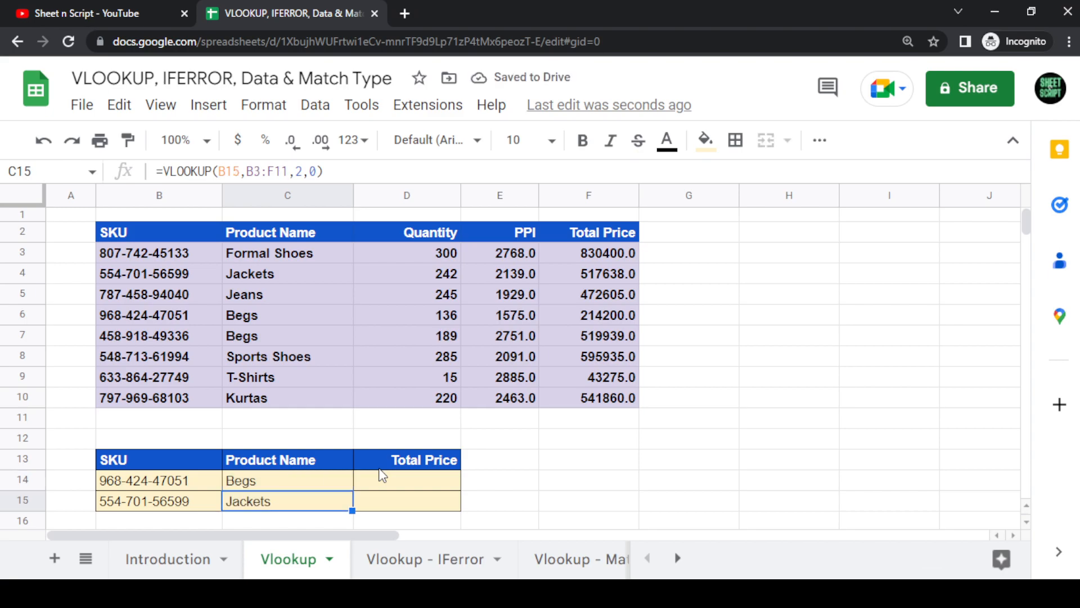
key("Left")
key("Right")
key("Left")
key("Down")
key("Up")
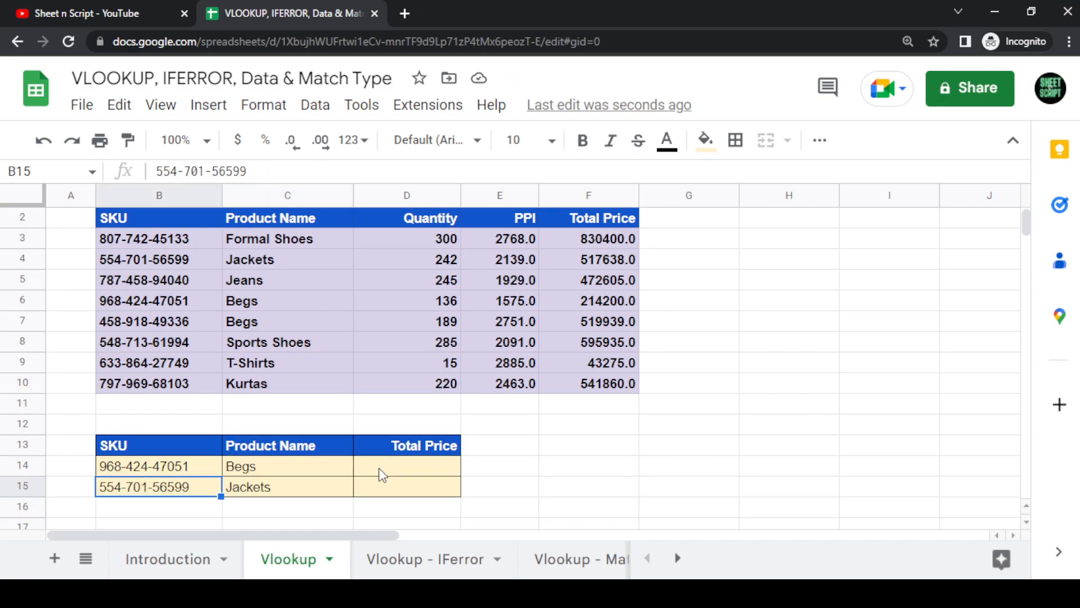
key("Down")
key("Up")
key("Up")
key("Up")
key("Down")
key("Down")
Step: Copy the two lookup SKUs in B14:B15 and paste them into B16:B17
key("Up")
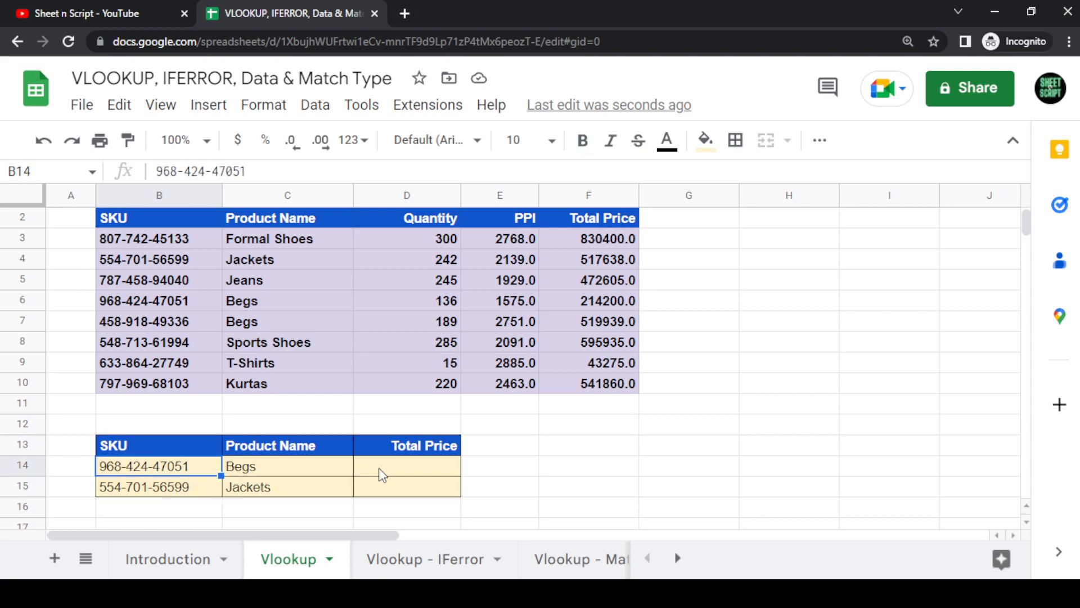
key("shift+Down")
key("ctrl+c")
key("Down")
key("Down")
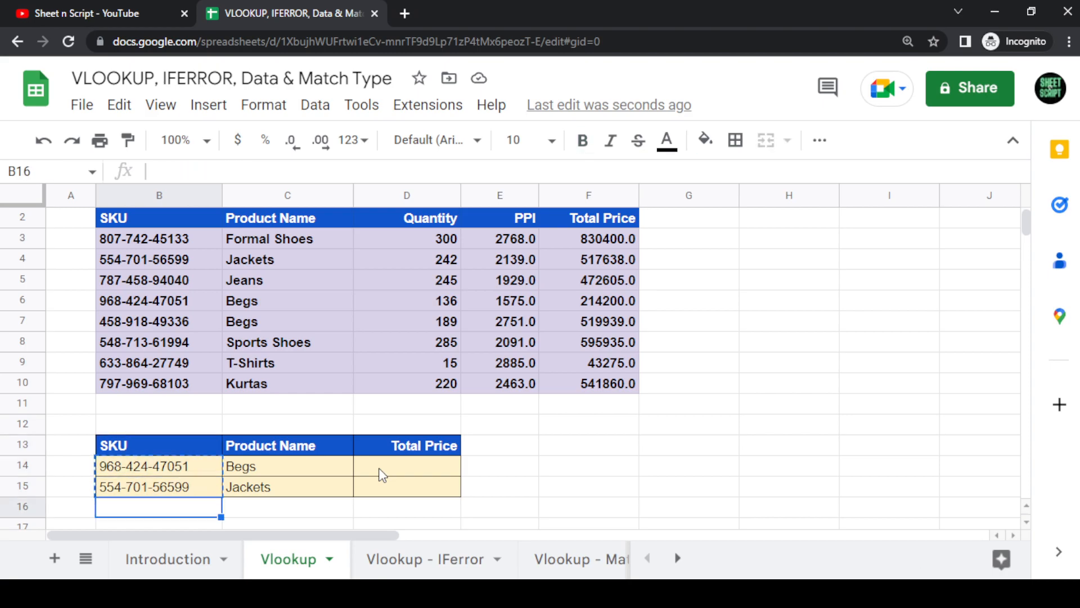
key("ctrl+v")
key("Up")
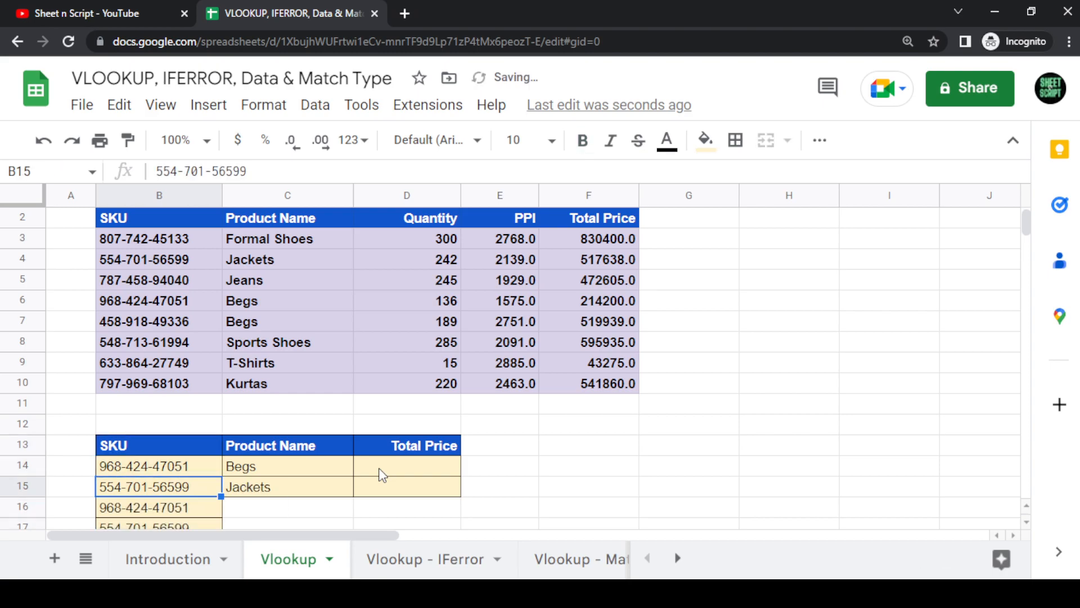
Step: Fill the C15 product name formula down through C17
key("Right")
key("Up")
key("Down")
key("Down")
key("Down")
key("Up")
key("shift+Up")
key("shift+Down")
key("ctrl+d")
key("Down")
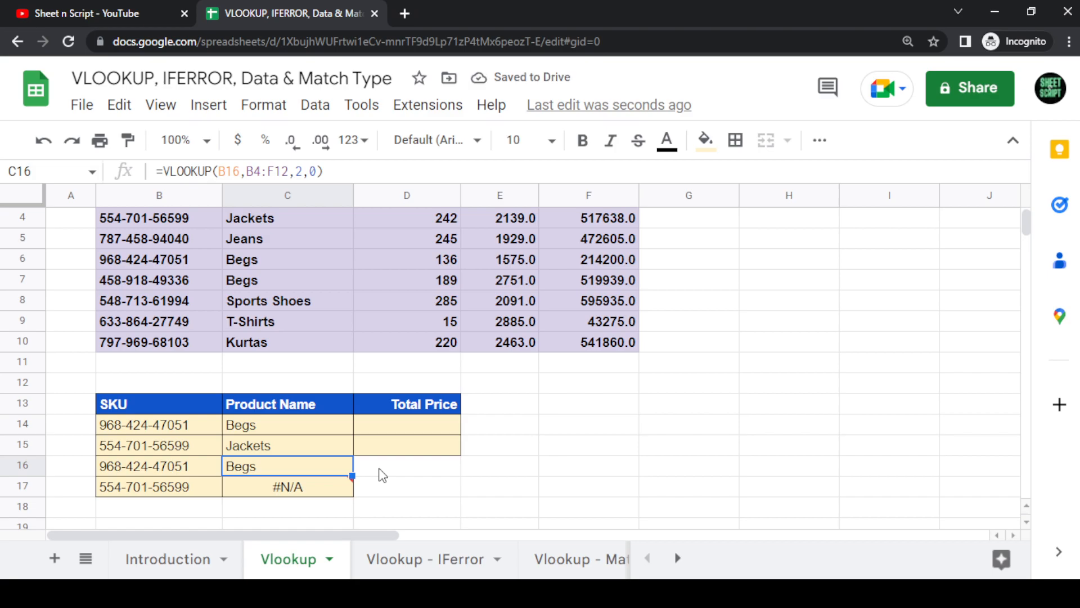
Step: Inspect the filled VLOOKUP formula in C17 and its search key SKU in B17
key("Down")
key("Left")
key("Right")
key("Left")
key("Right")
key("Left")
key("Right")
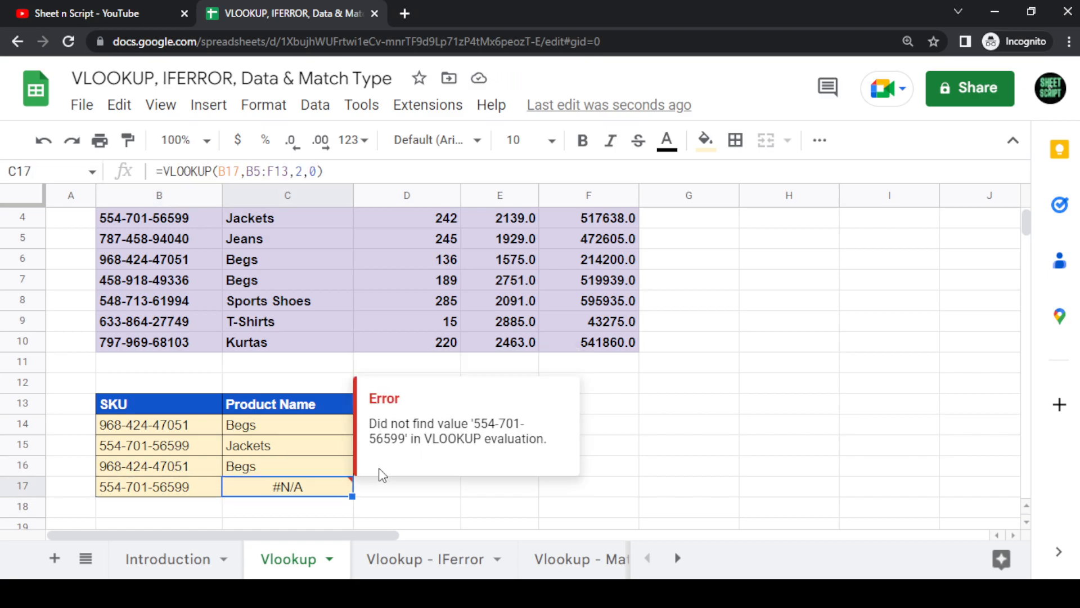
Step: Compare the table ranges referenced by the VLOOKUP formulas in C14 and C15 against the product table
key("Up")
key("Up")
key("Up")
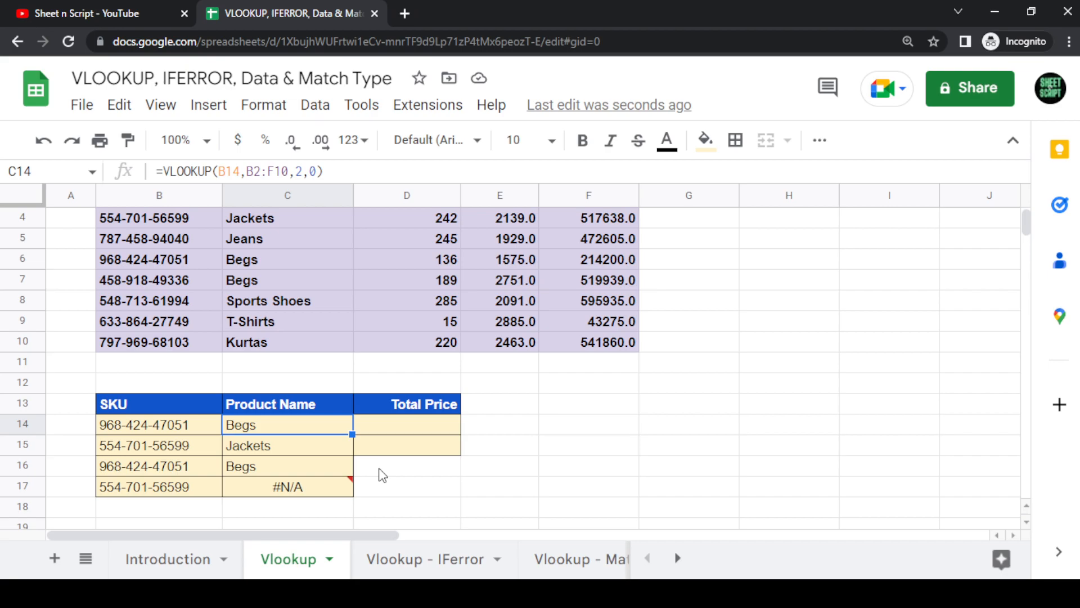
scroll(508, 482, "up", 1)
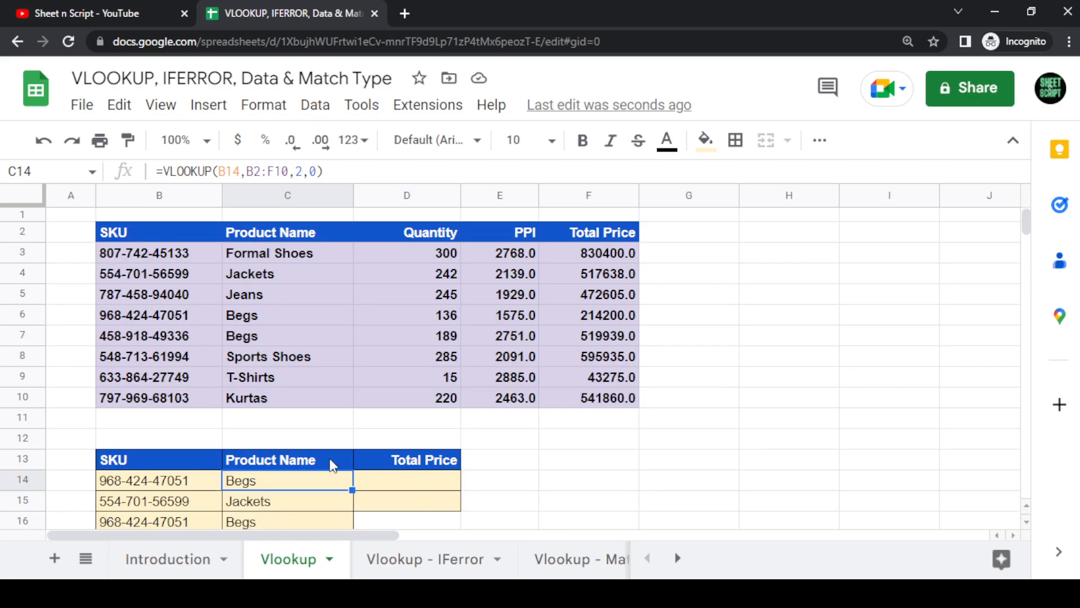
double_click(293, 483)
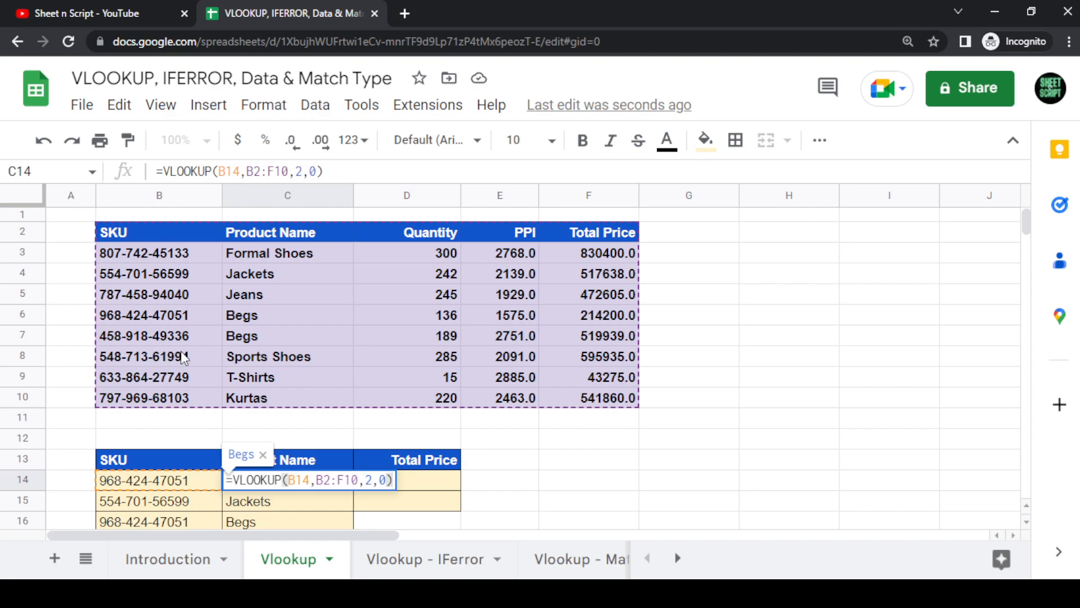
left_click(358, 505)
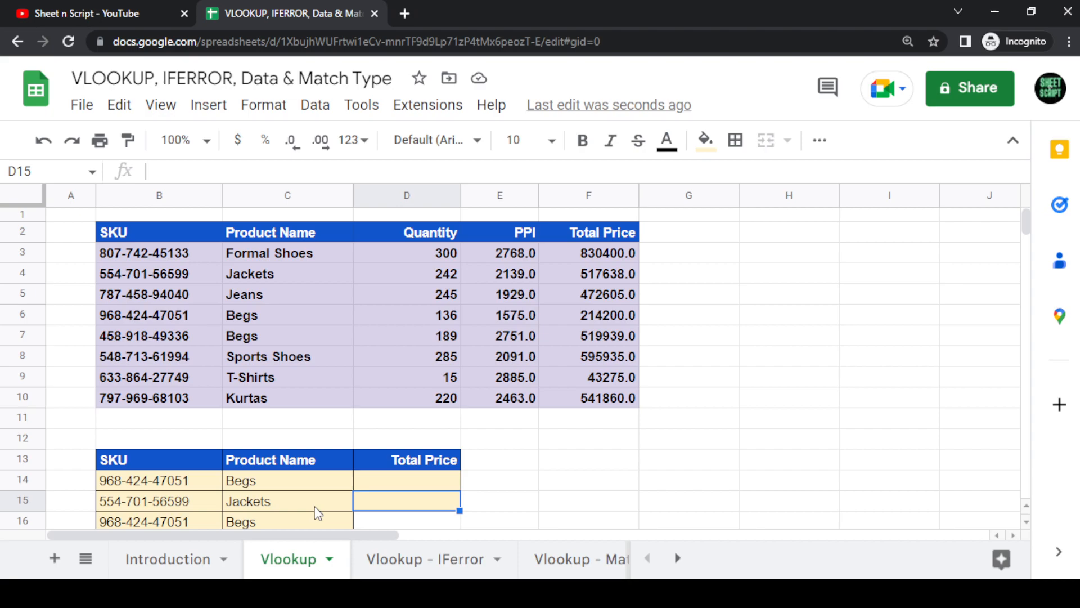
left_click(292, 500)
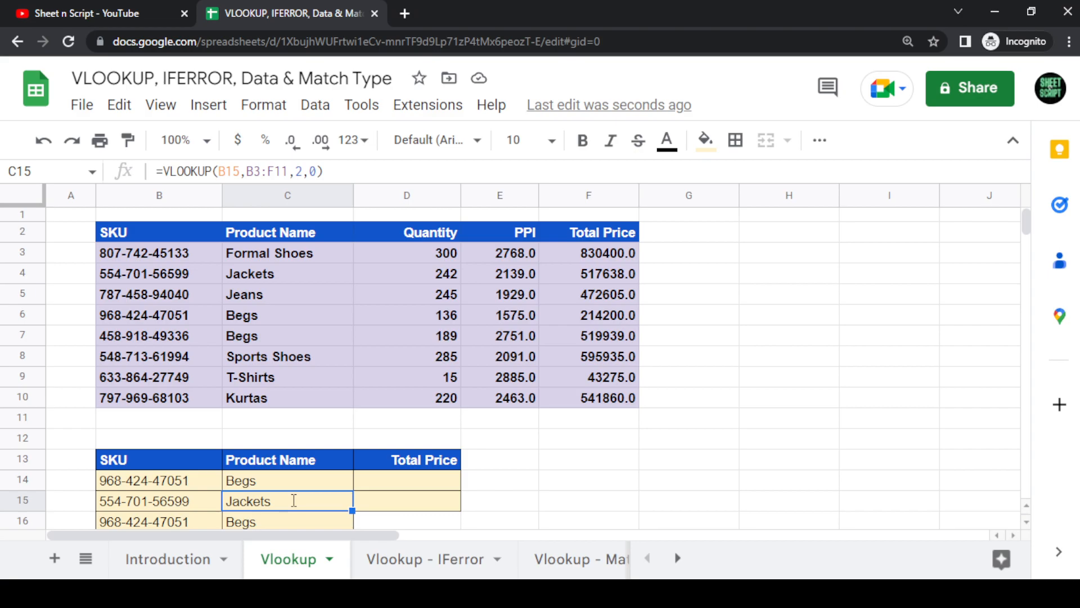
double_click(294, 500)
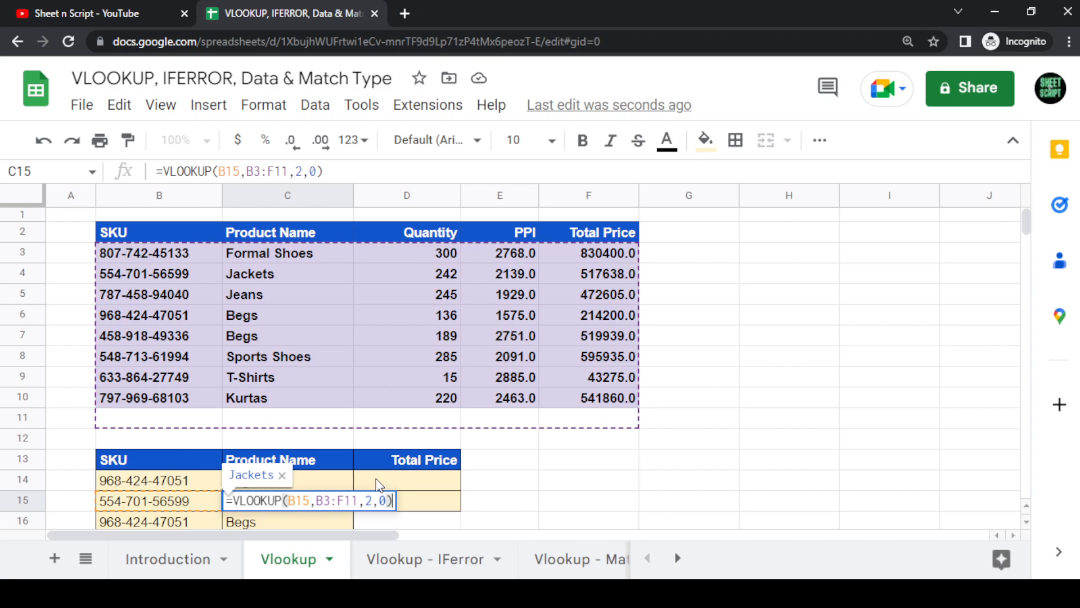
scroll(377, 485, "down", 1)
Step: Examine the search key and table range arguments in the C14 and C15 formulas, keeping both formulas as they are
left_click(282, 434)
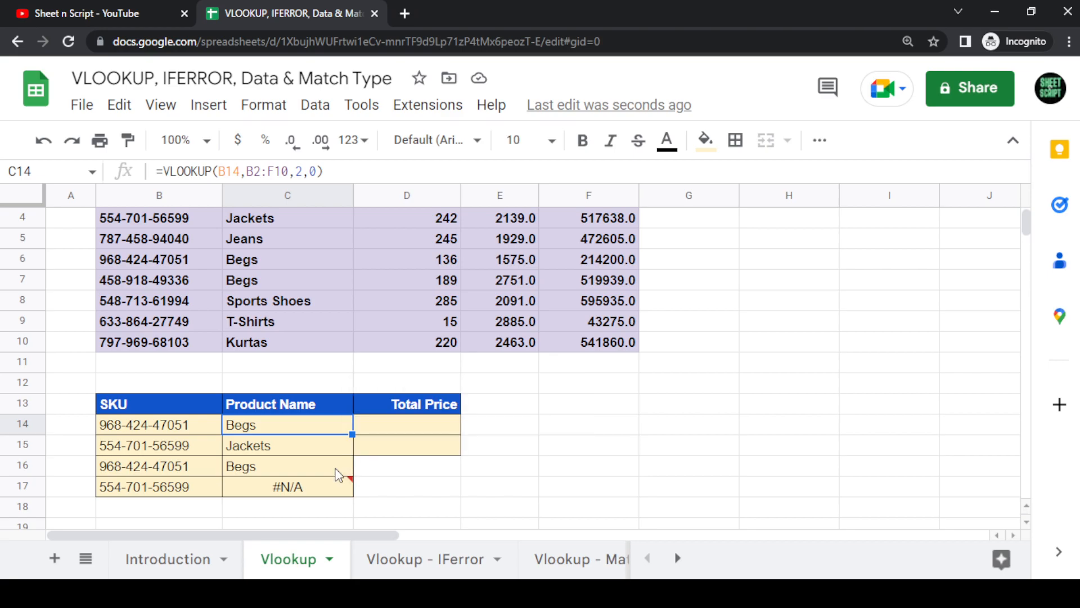
double_click(248, 425)
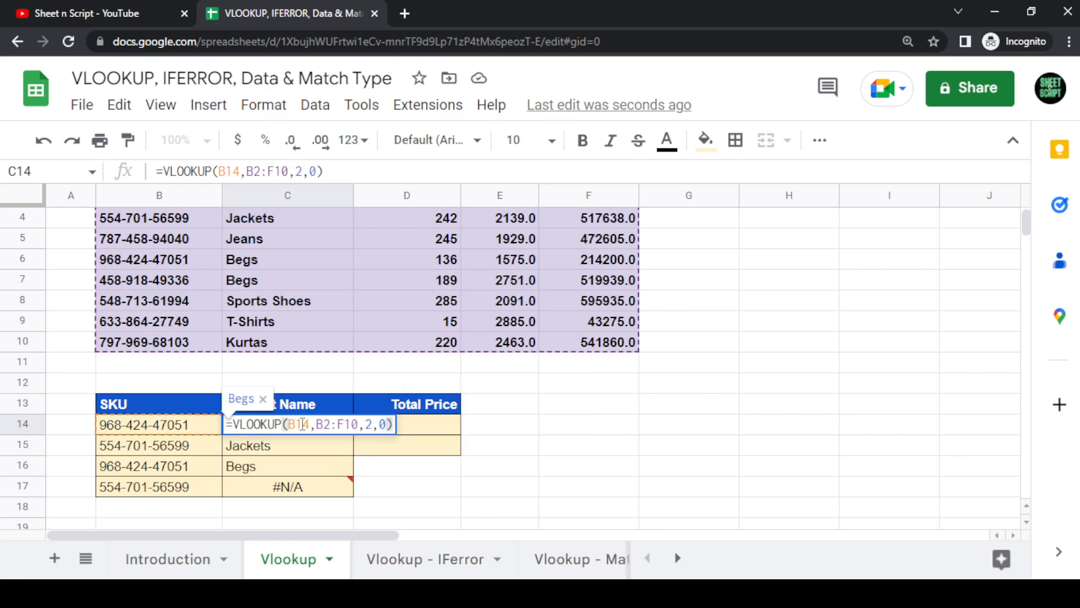
left_click(234, 424)
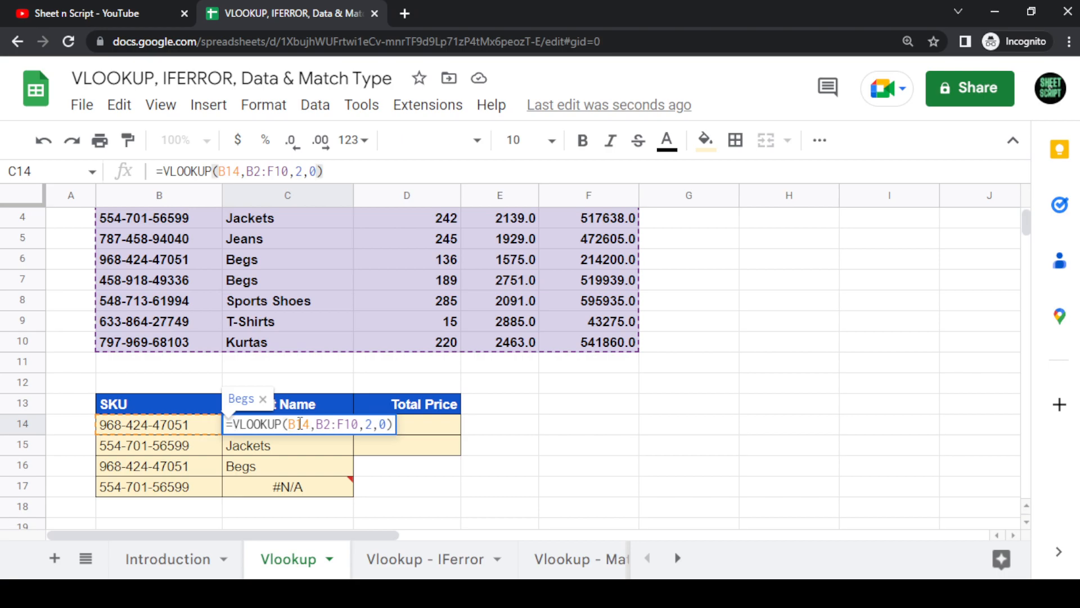
left_click(336, 425)
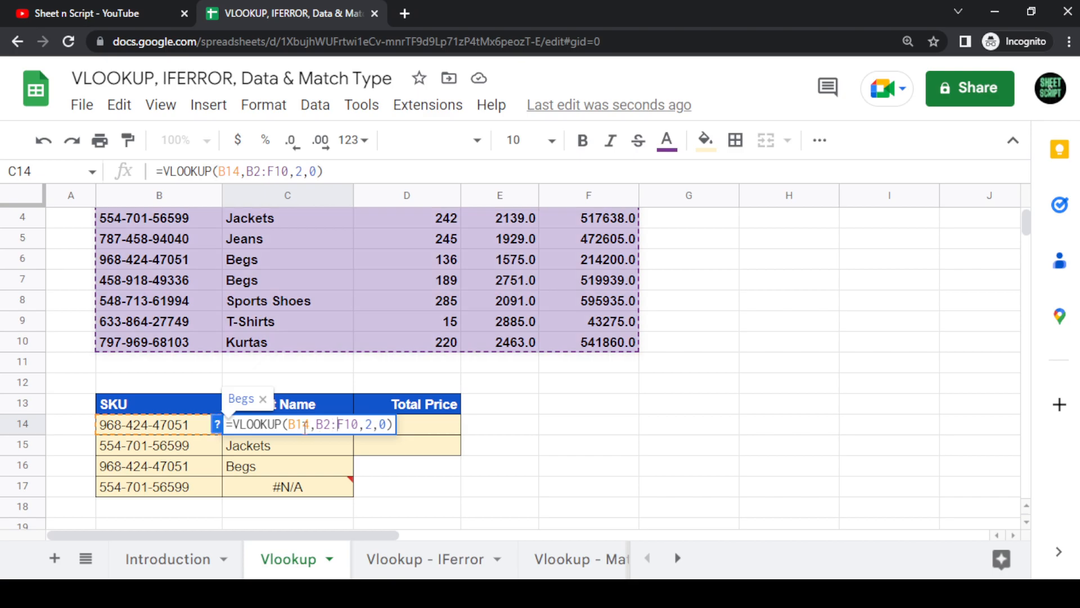
key("BackSpace")
type(":")
double_click(303, 445)
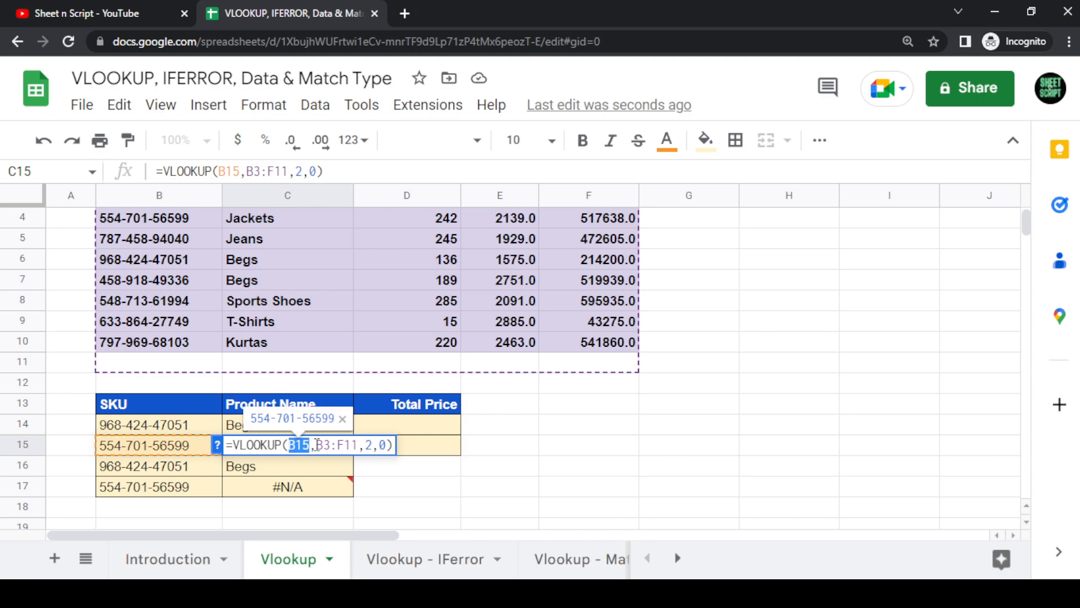
left_click_drag(317, 445, 364, 445)
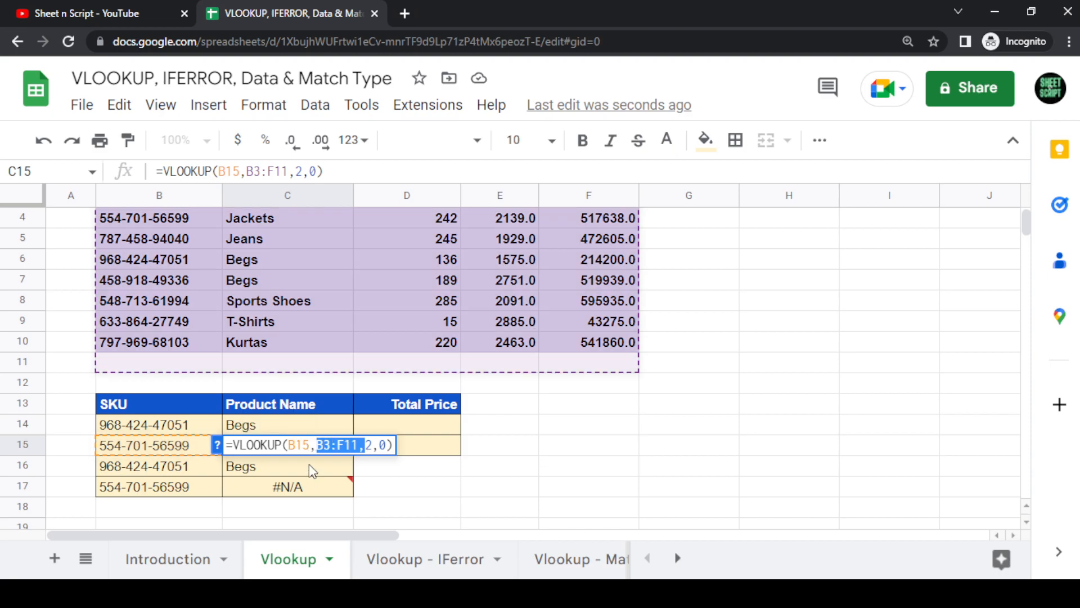
key("Return")
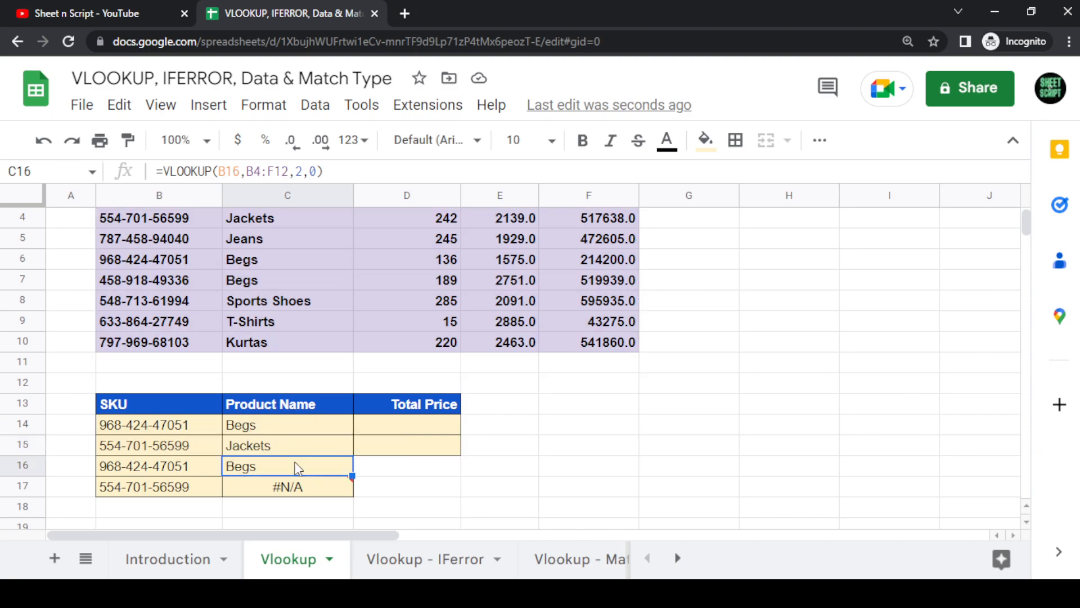
Step: Inspect the search key reference in the C16 formula without editing it, and select B17
double_click(297, 468)
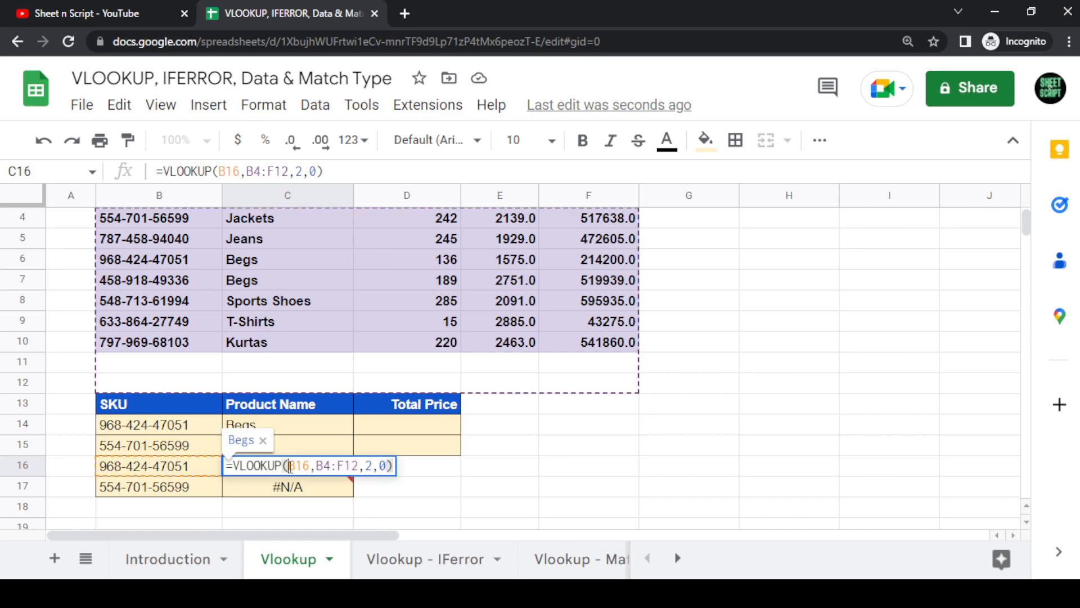
left_click_drag(290, 467, 301, 467)
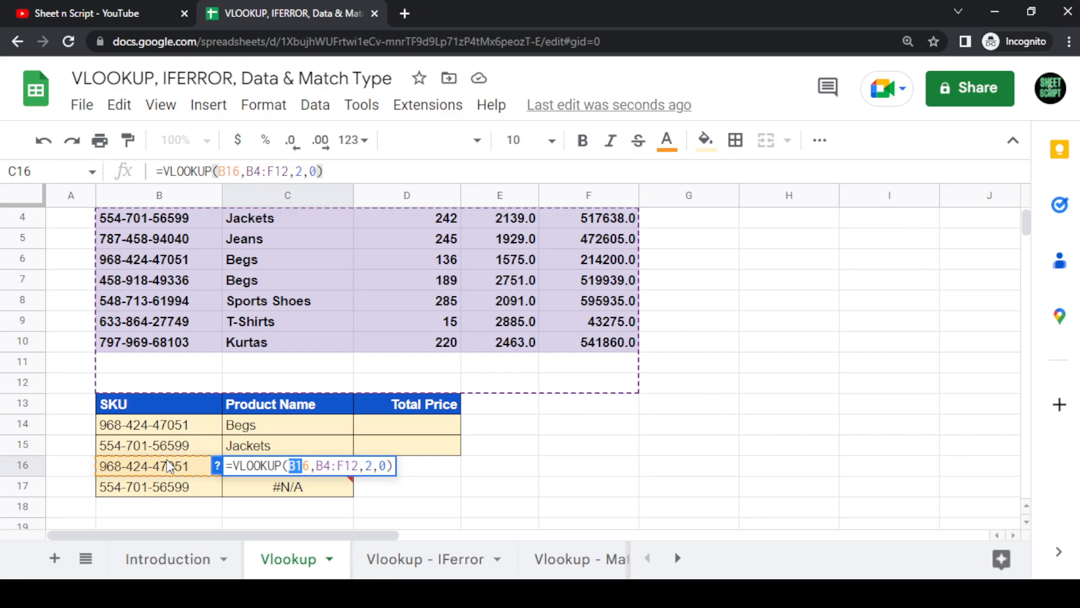
key("Escape")
left_click(217, 492)
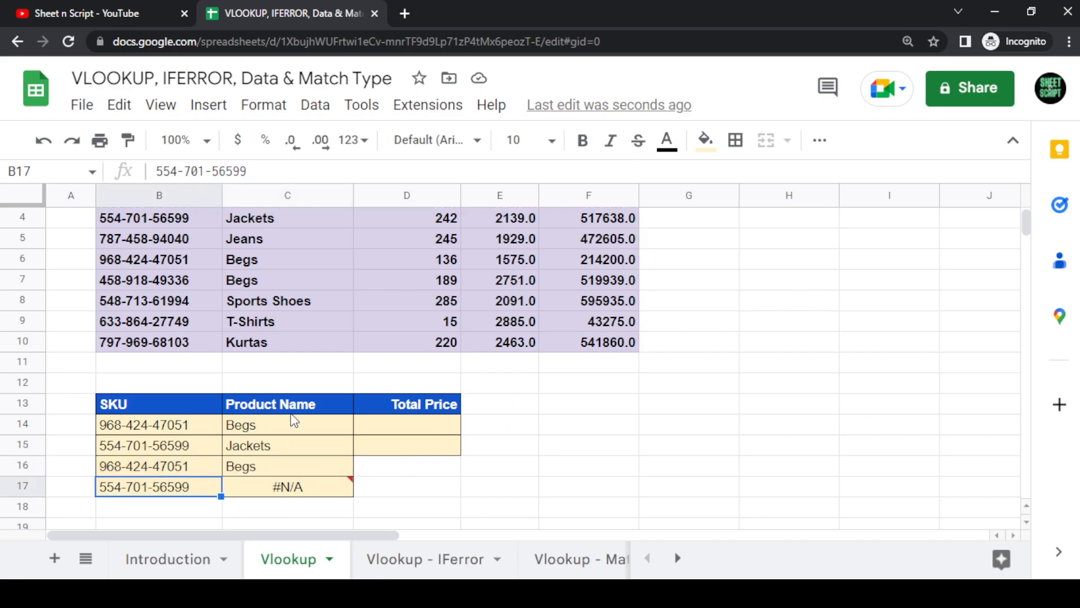
Step: Examine the table range argument of the C17 VLOOKUP formula and the product table cell where that range starts, without editing
left_click(290, 428)
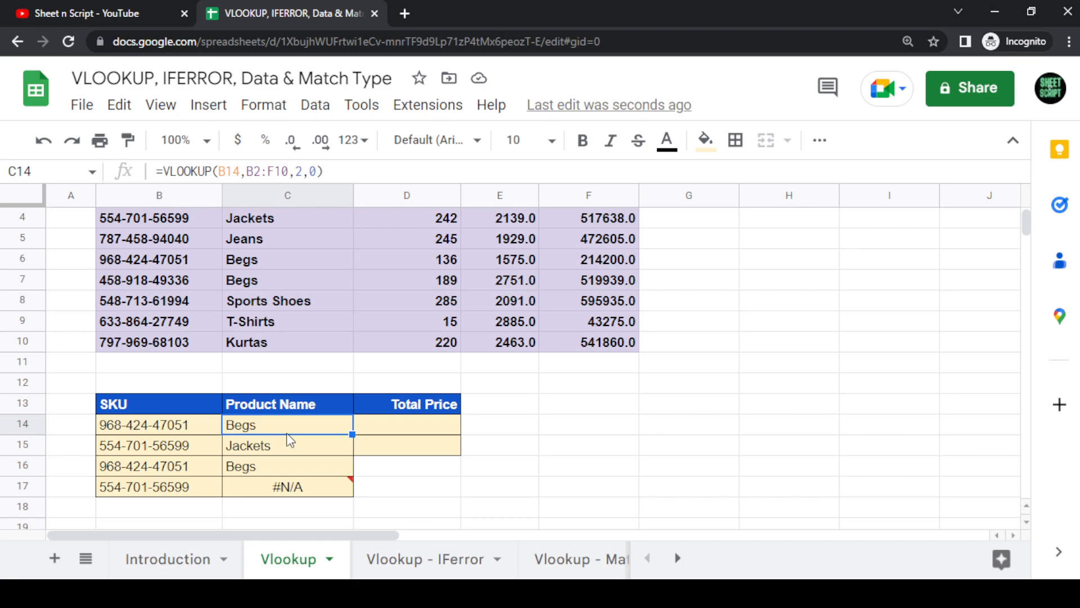
key("Down")
key("Down")
key("Down")
key("F2")
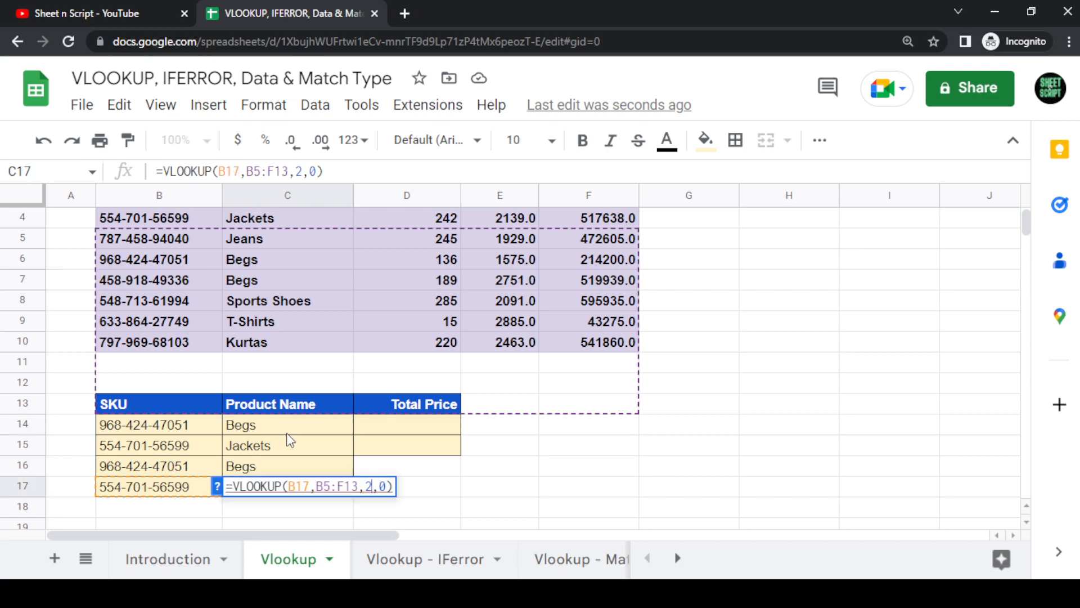
key("Left")
key("Left")
key("Left")
key("Left")
key("Left")
key("Left")
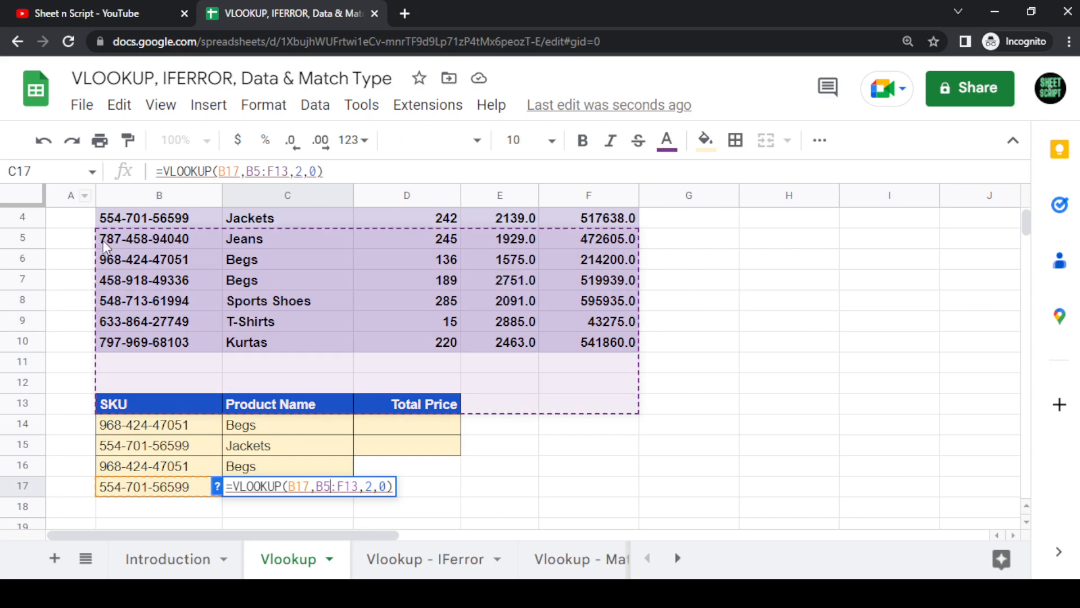
left_click(162, 232)
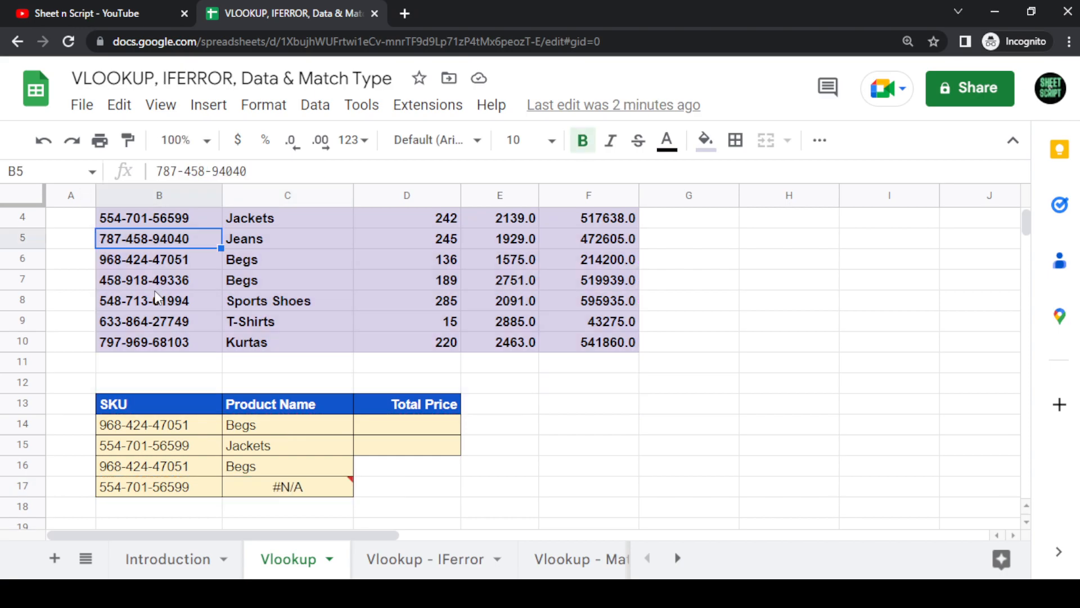
double_click(278, 488)
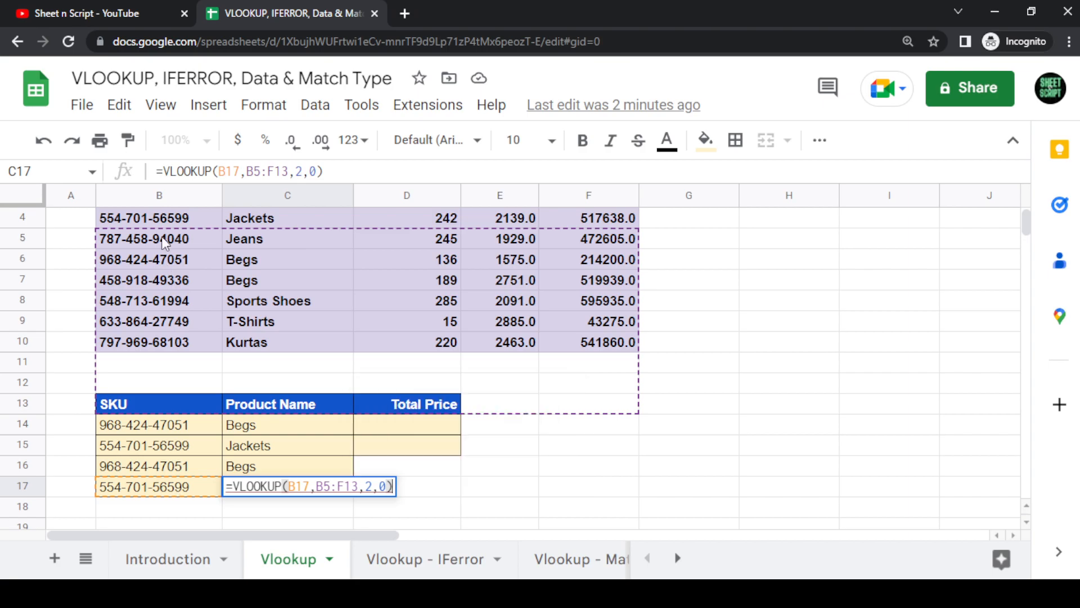
left_click(406, 506)
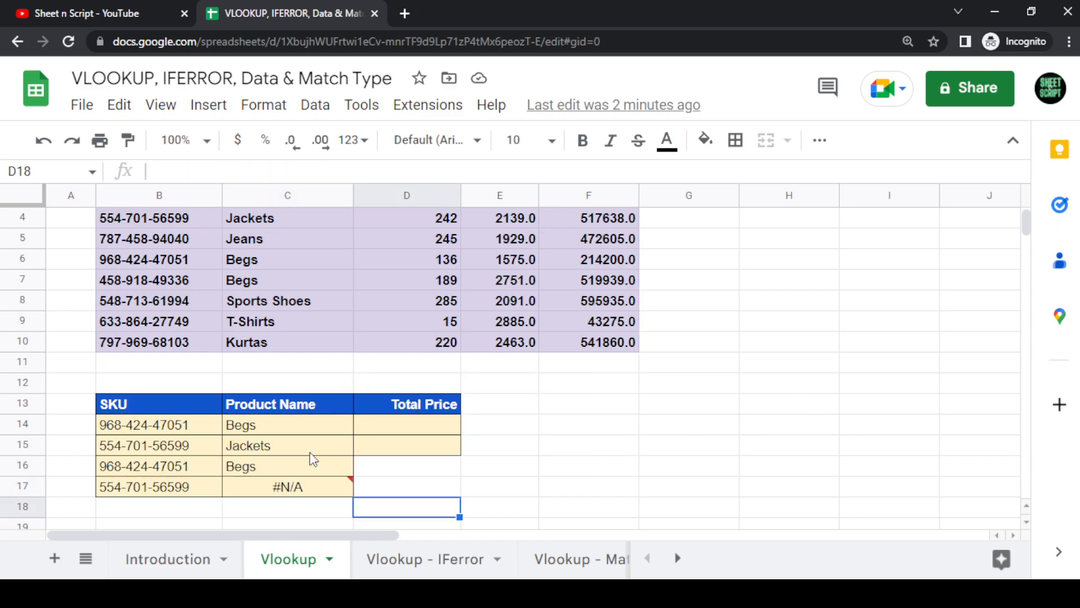
Step: Step through the table range and search key arguments of the C14 formula without editing, and select the SKU in B15
double_click(343, 426)
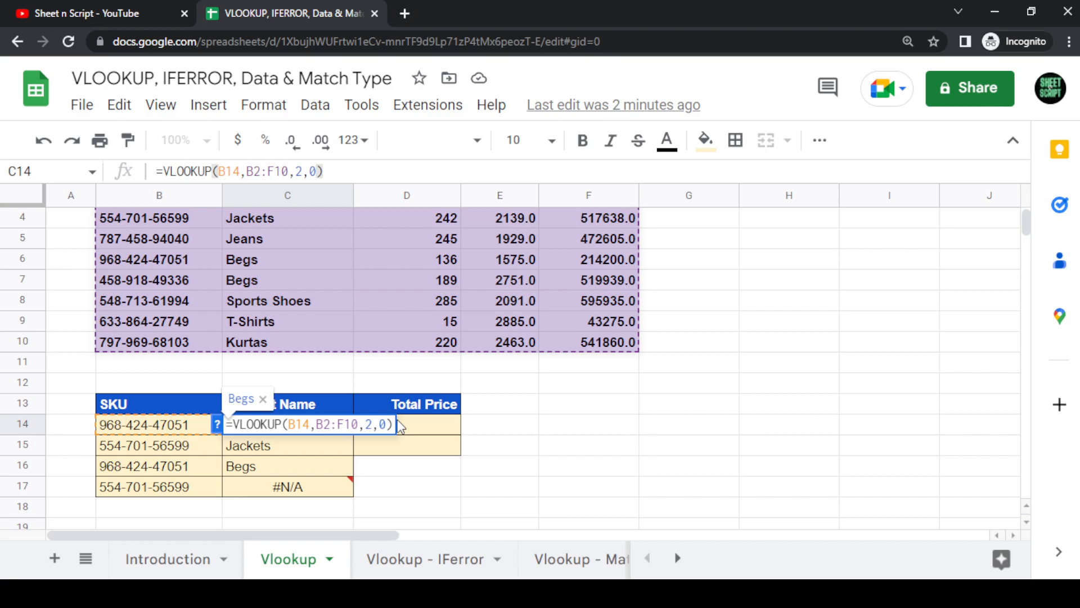
key("Left")
key("Left")
key("Left")
key("Left")
key("Left")
key("Left")
key("Left")
key("Left")
key("Left")
key("Left")
key("Escape")
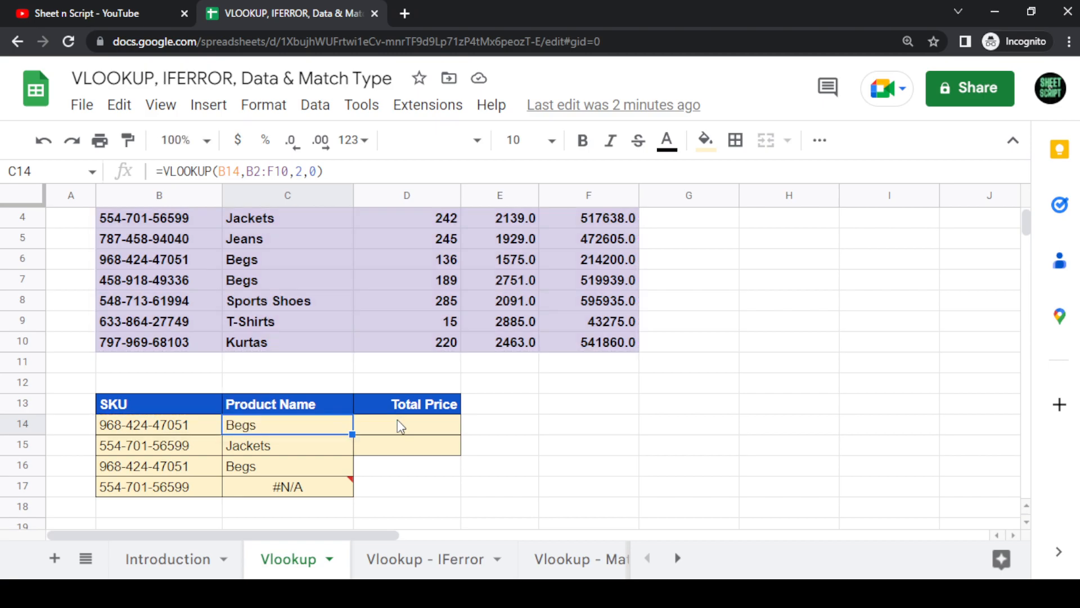
key("Down")
key("Left")
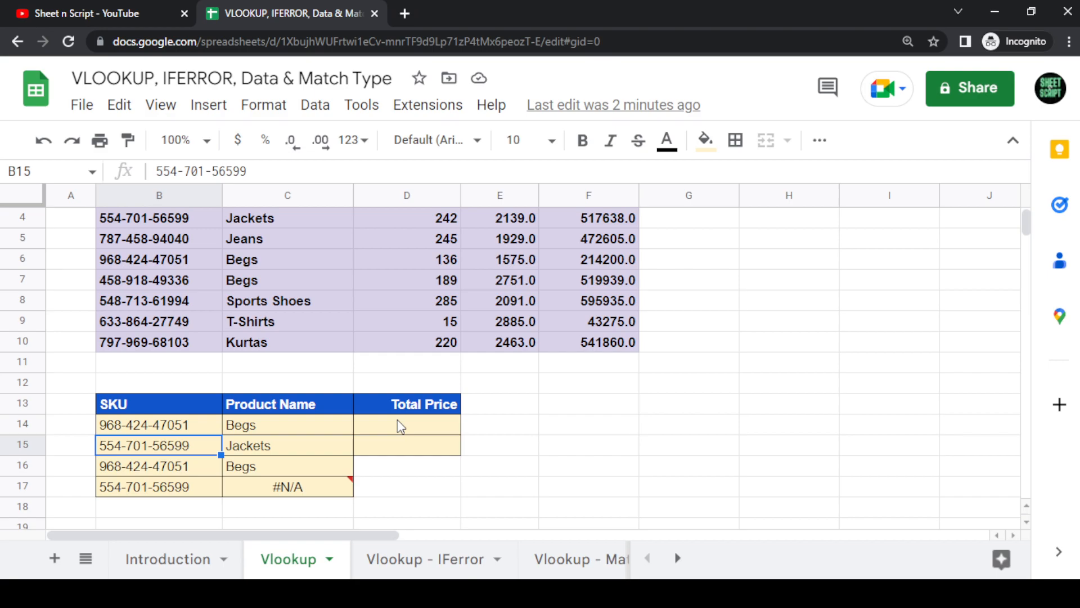
Step: Make the C14 VLOOKUP table range absolute as $B$2:$F$10 and fill the formula down through C17
key("Up")
key("Right")
key("F2")
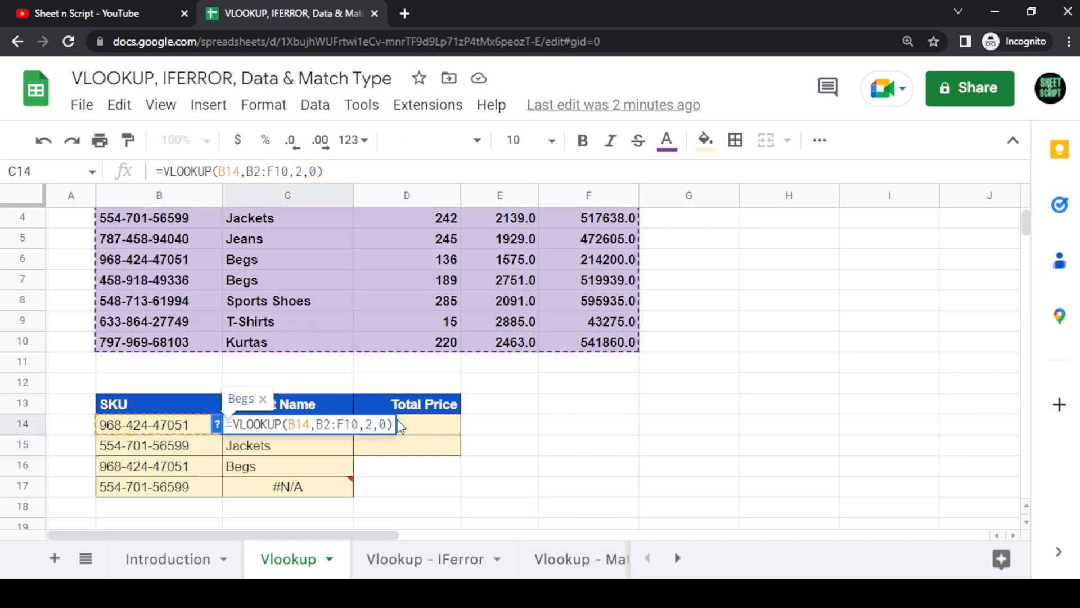
key("F4")
key("Return")
key("Up")
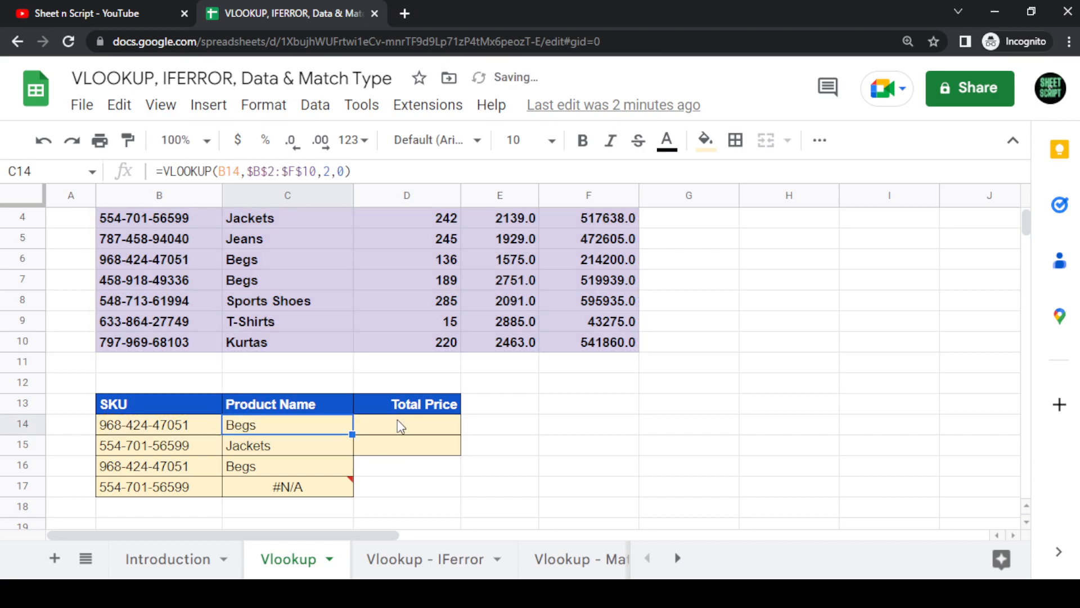
key("ctrl+shift+Down")
key("ctrl+d")
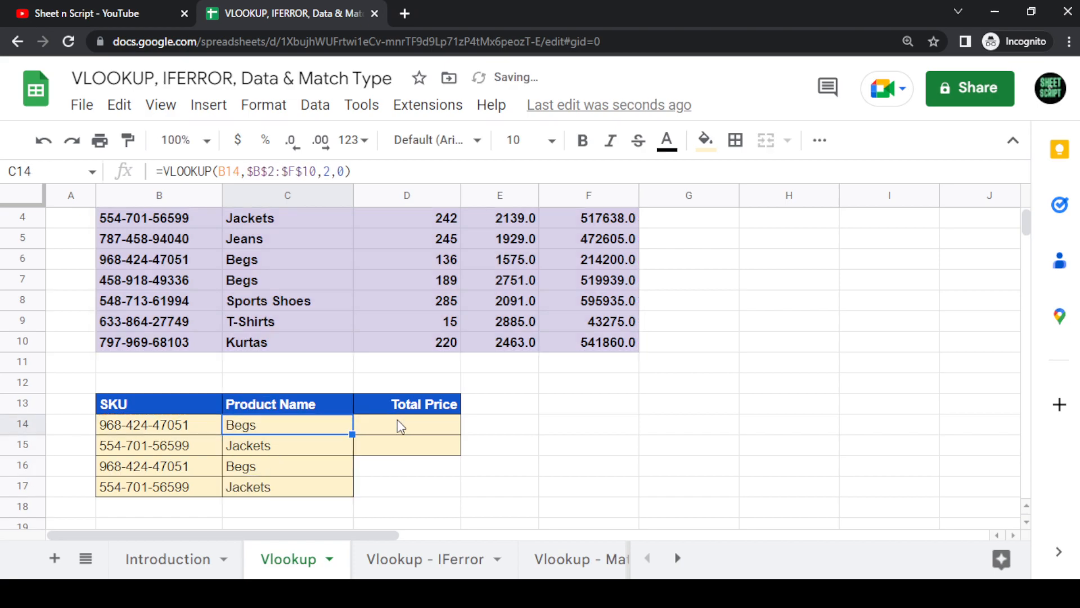
Step: Inspect the filled C15 formula and compare its table range with the product table
key("Down")
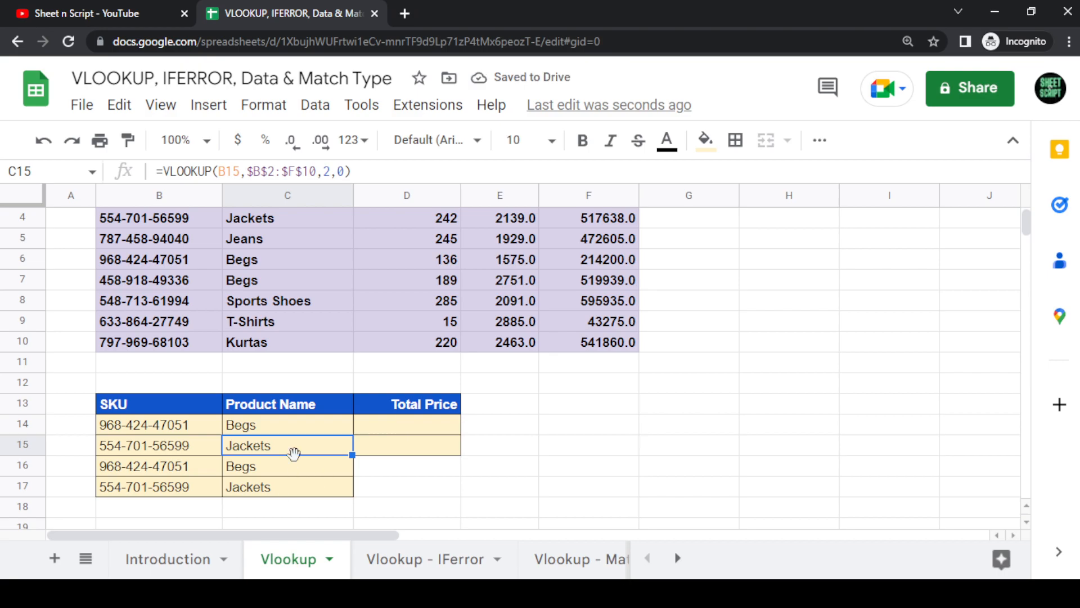
scroll(260, 269, "up", 1)
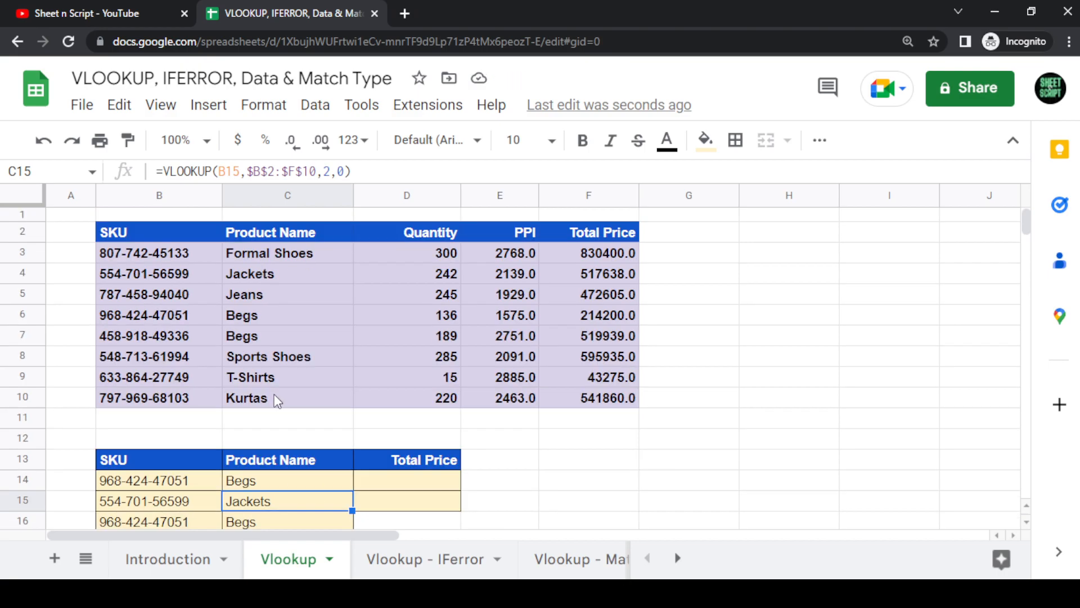
scroll(274, 394, "down", 1)
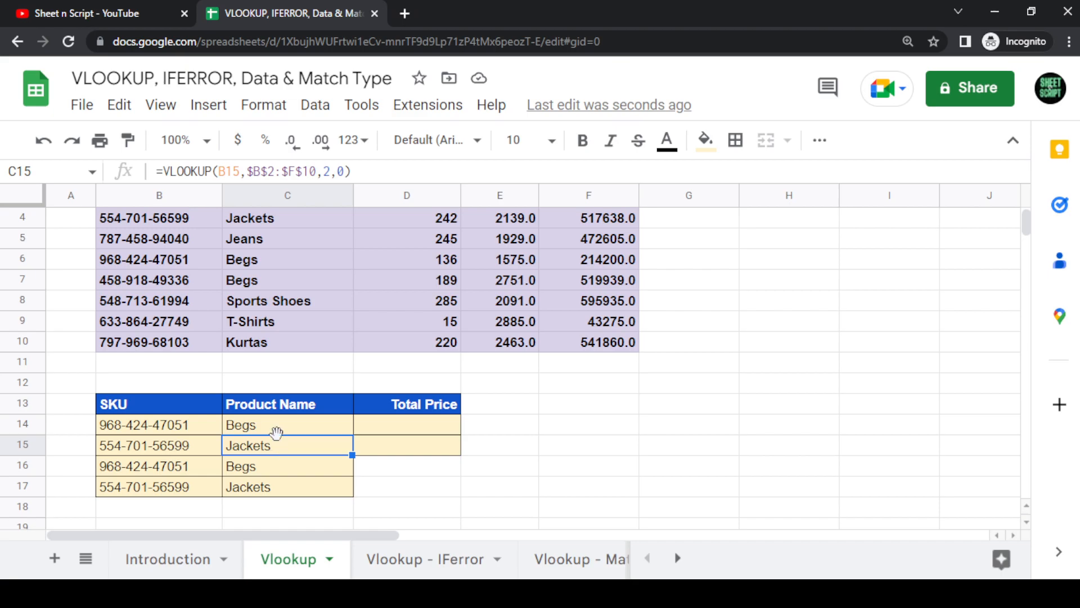
double_click(276, 440)
scroll(276, 440, "up", 1)
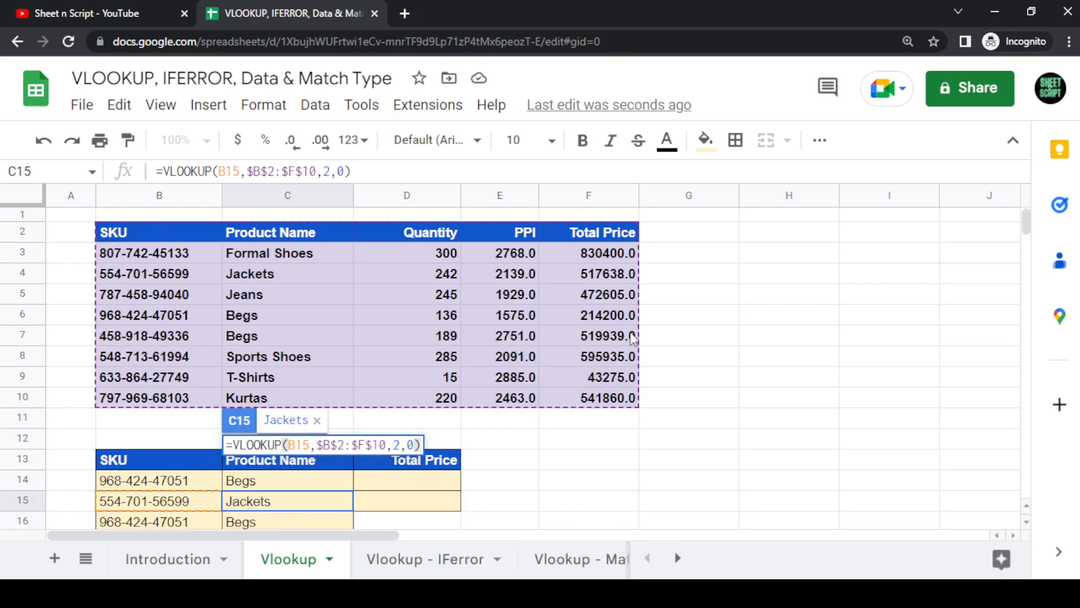
scroll(633, 337, "down", 1)
left_click(407, 404)
Step: Inspect the C16 formula's table range $B$2:$F$10 against the product table and leave the formula without editing
left_click(304, 465)
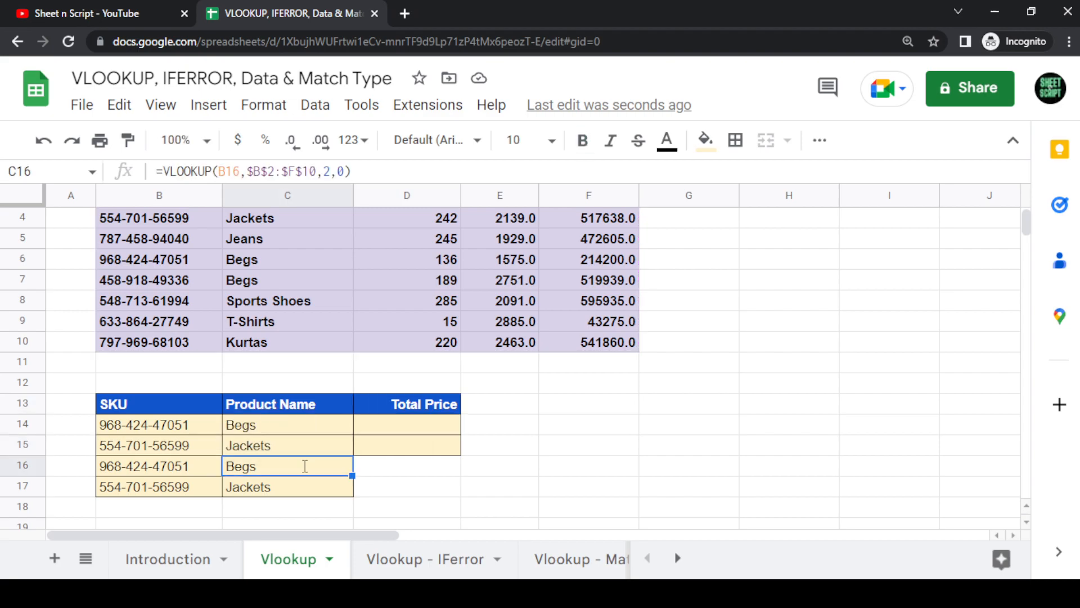
double_click(304, 466)
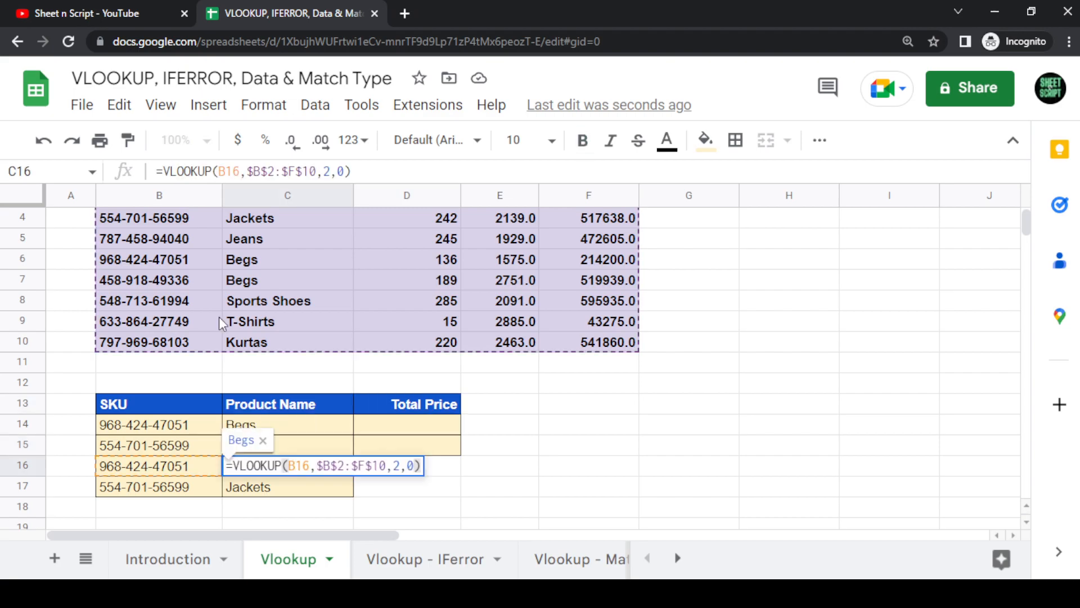
scroll(218, 316, "up", 1)
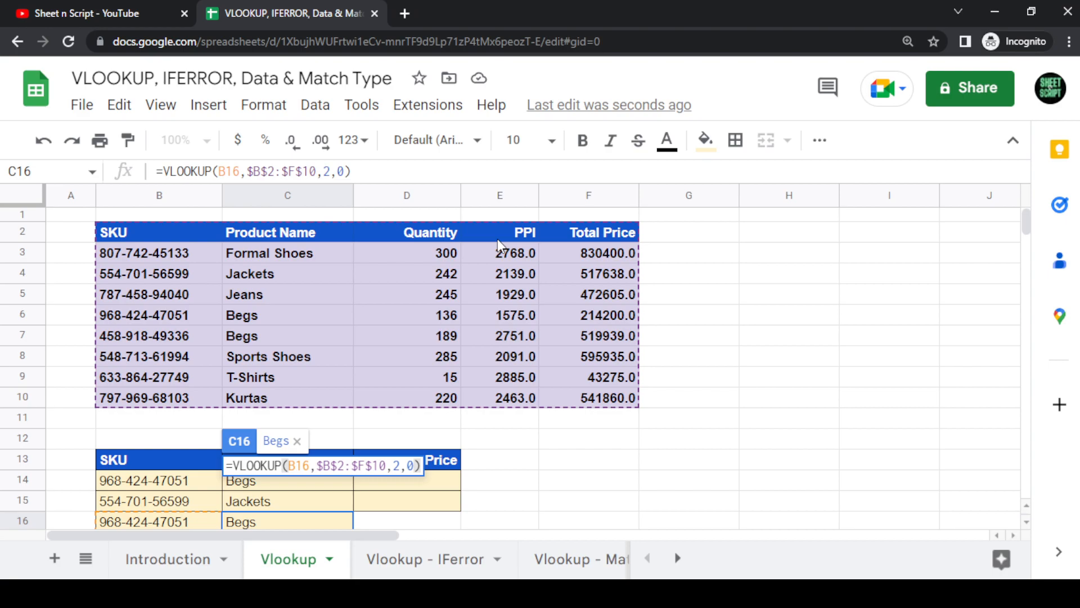
left_click_drag(246, 169, 317, 169)
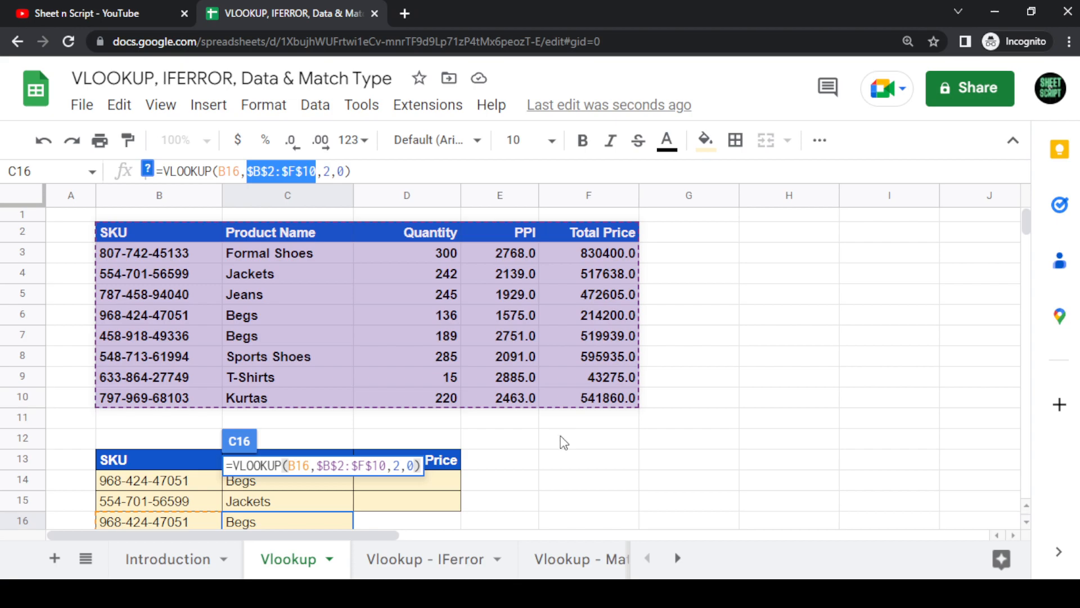
key("Escape")
left_click(195, 232)
left_click(340, 271)
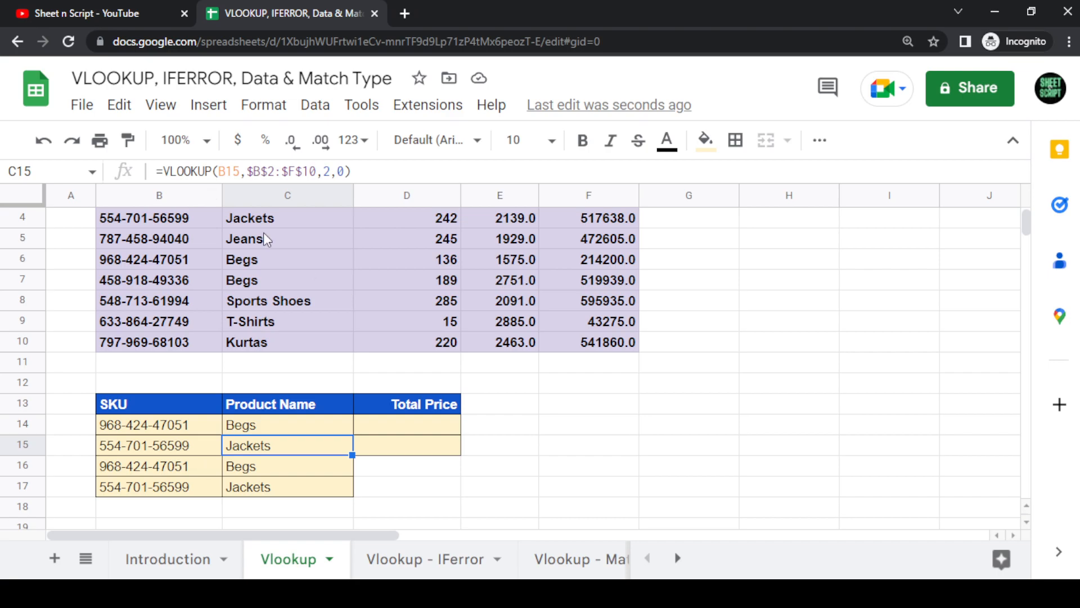
Step: Examine the relative search key B16 in the C16 formula, and review the lookup SKUs in B14 through B17
left_click(266, 468)
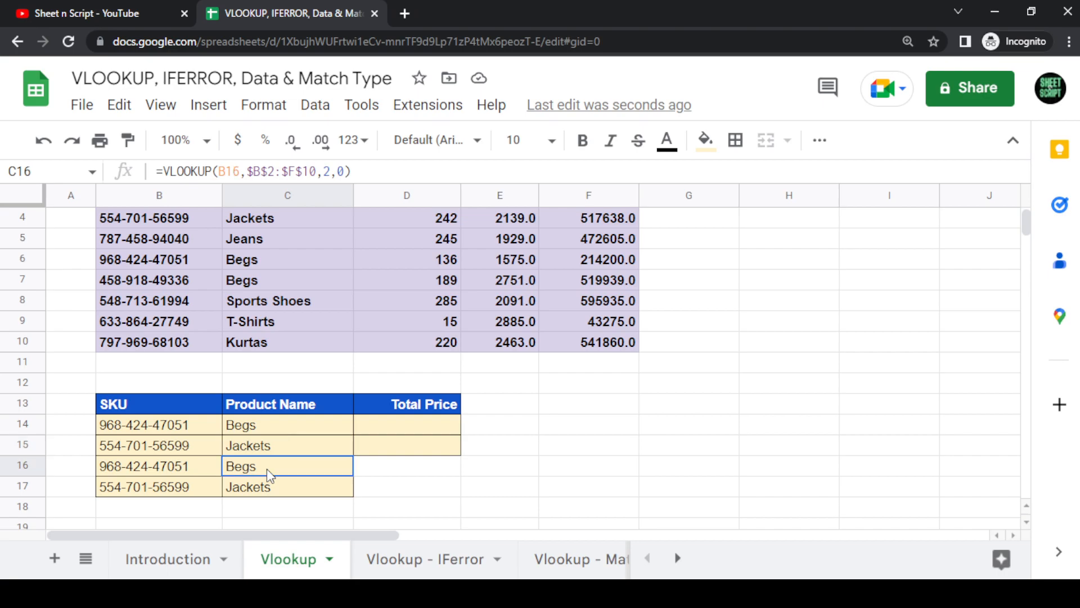
double_click(267, 468)
double_click(300, 466)
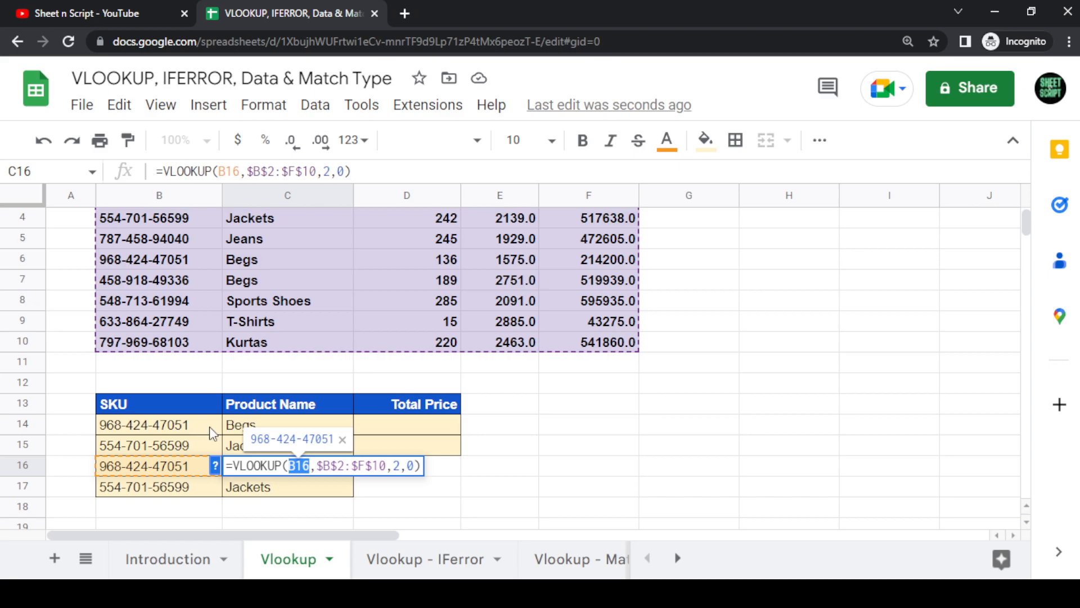
key("Escape")
left_click(190, 431)
left_click(188, 452)
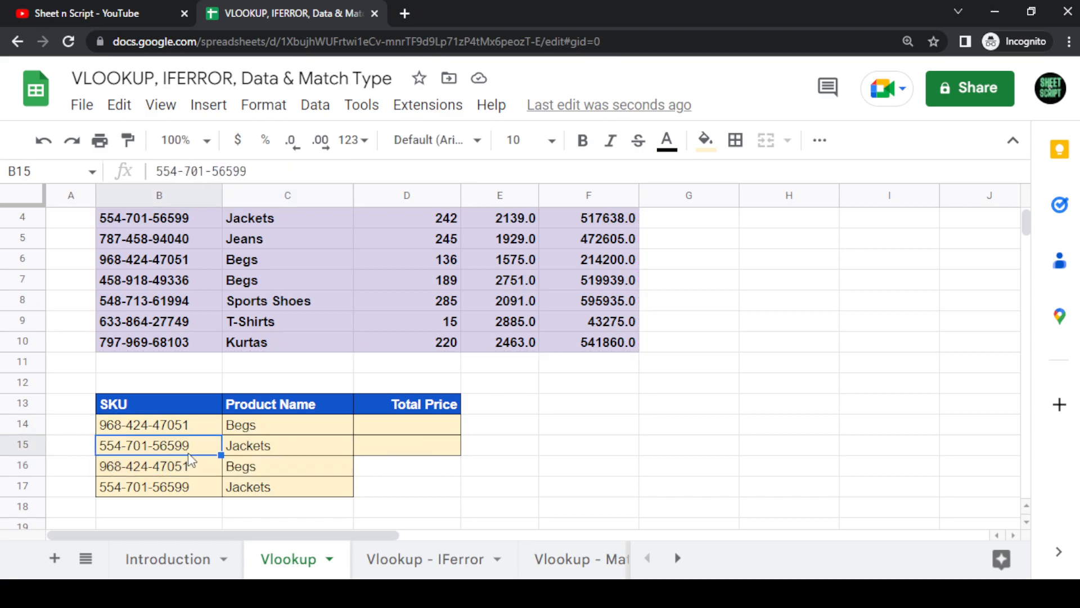
key("Down")
key("Down")
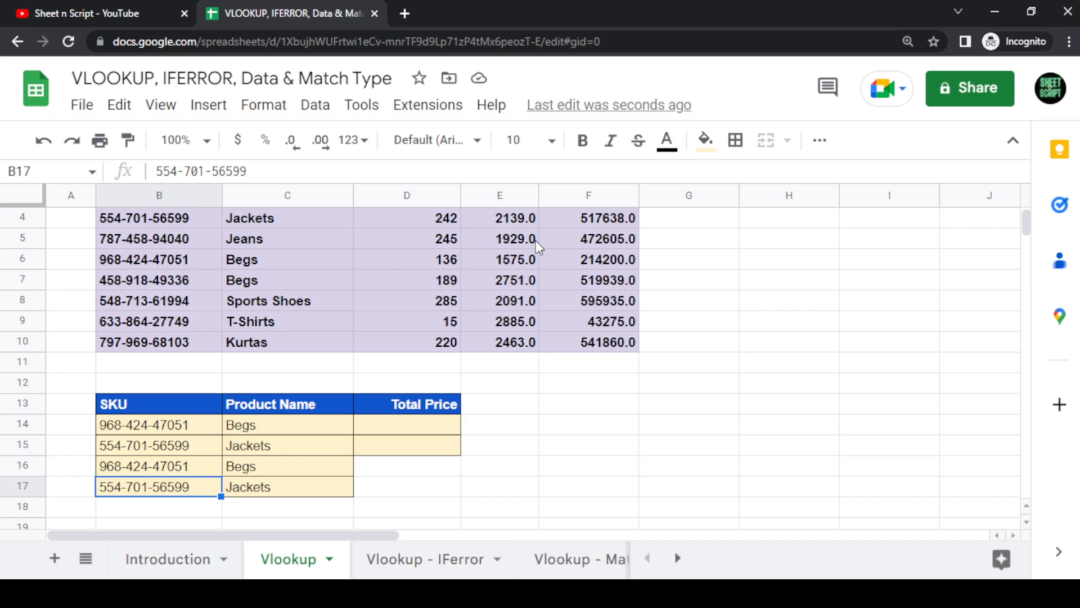
Step: Select the product table B2:F10 and compare it with the lookup table's SKUs and product names
scroll(535, 240, "up", 2)
left_click(171, 231)
left_click_drag(171, 231, 595, 408)
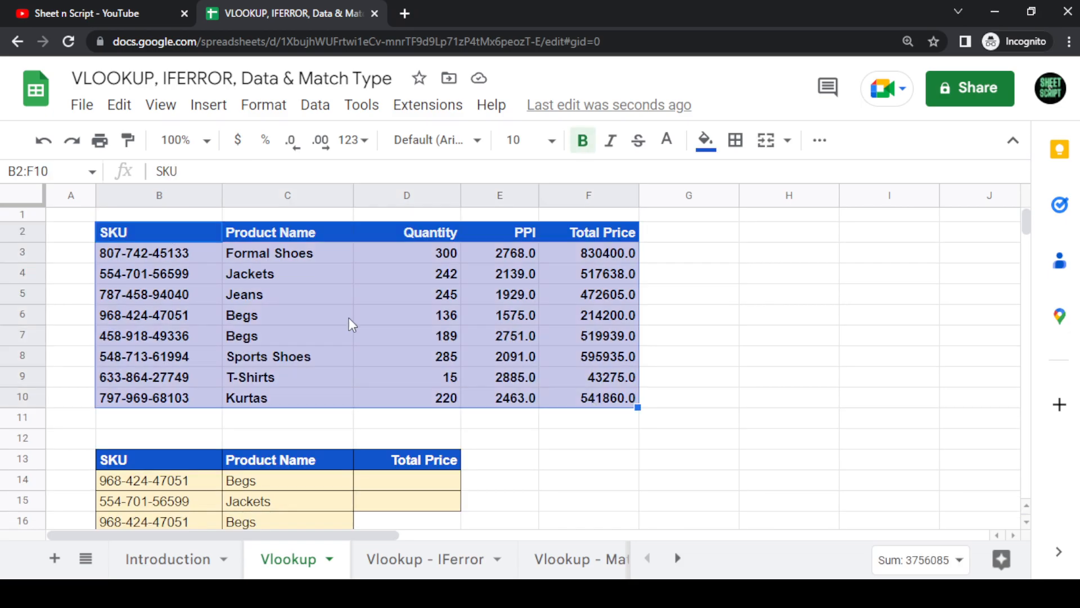
scroll(349, 318, "down", 1)
scroll(208, 343, "up", 1)
scroll(213, 434, "down", 1)
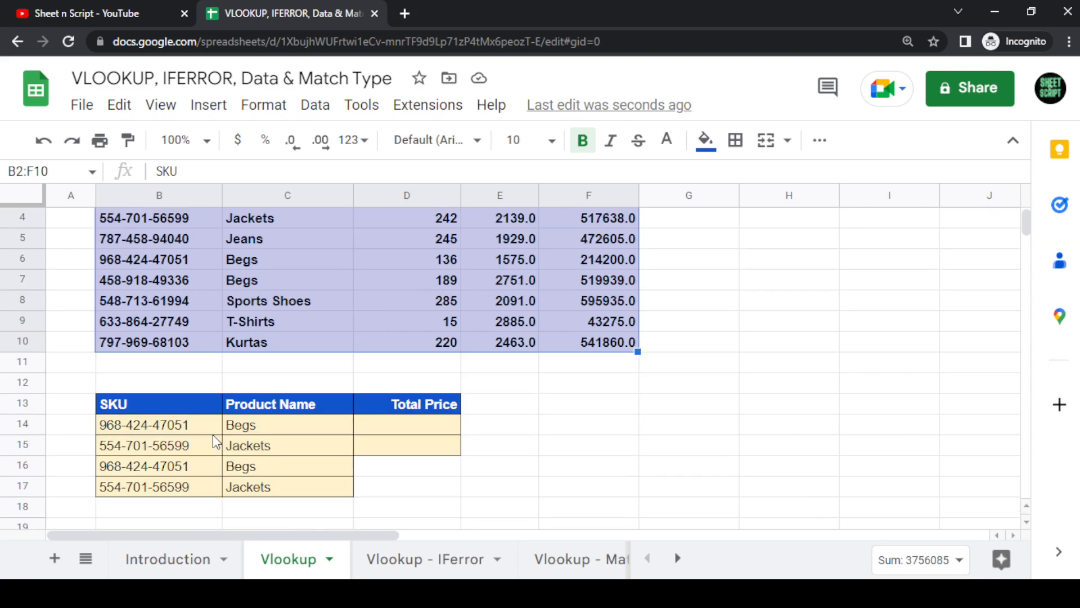
scroll(169, 253, "up", 1)
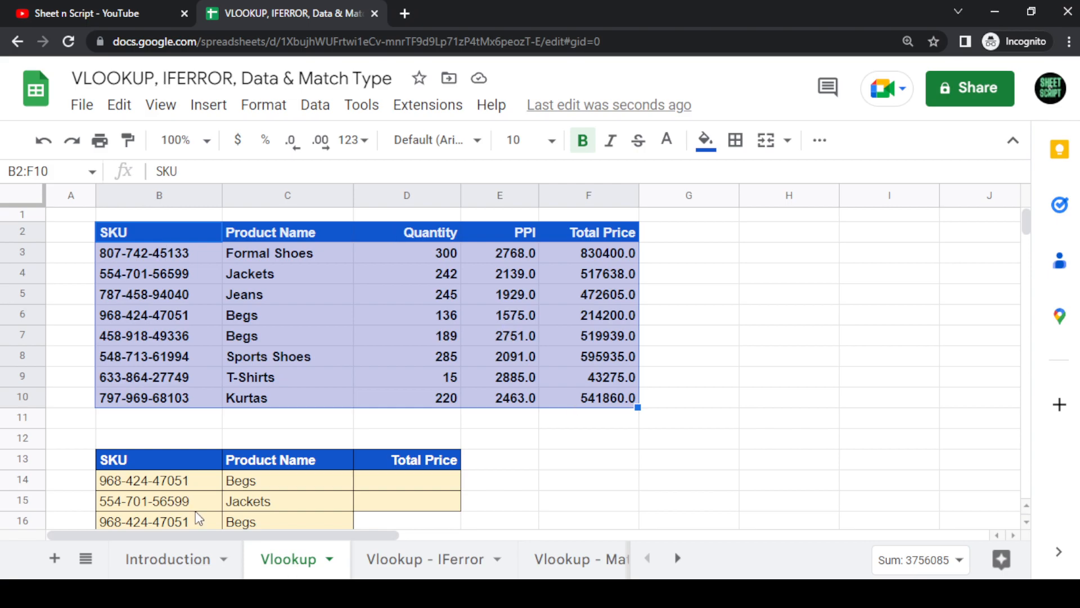
scroll(198, 518, "down", 1)
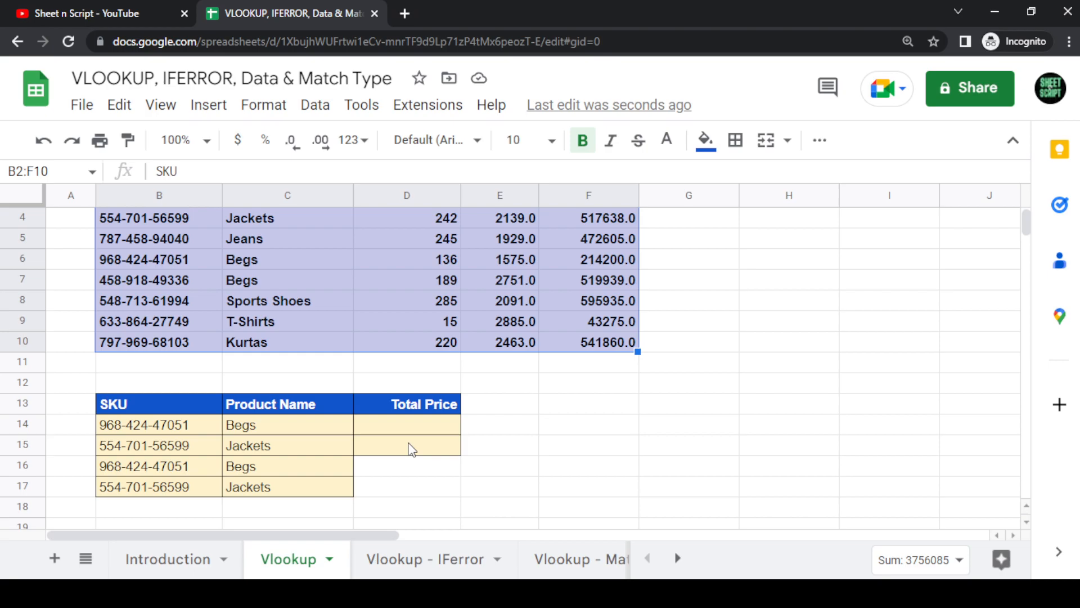
Step: Extend the D15 cell formatting down the Total Price column through D17
left_click(403, 417)
left_click_drag(404, 445, 393, 495)
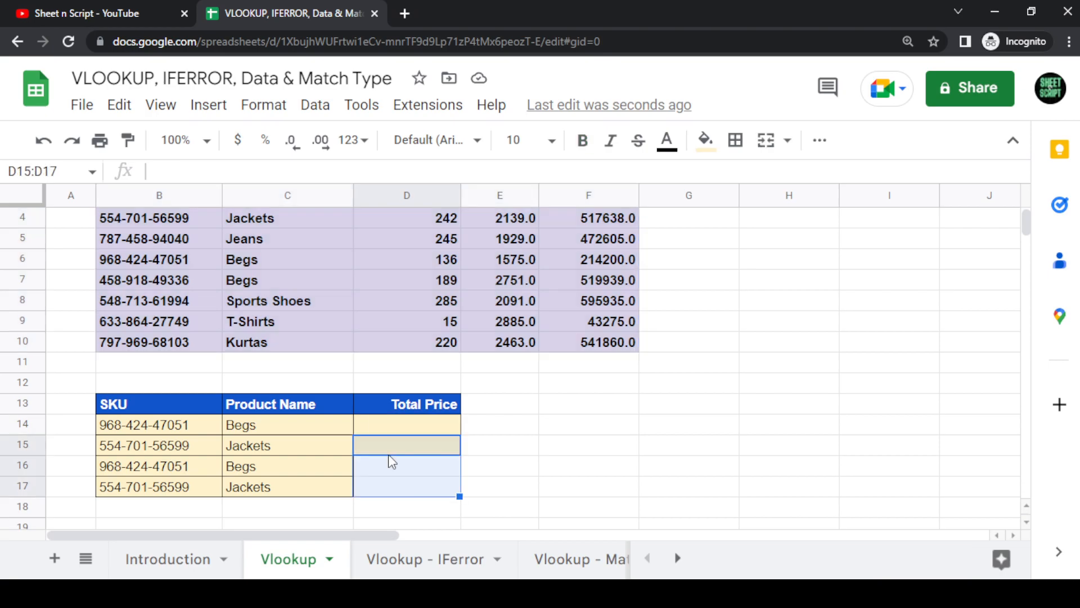
Step: Start a VLOOKUP formula in D14 with search key B14 and the absolute product table range $B$2:$F$10
left_click(399, 421)
type("=vl")
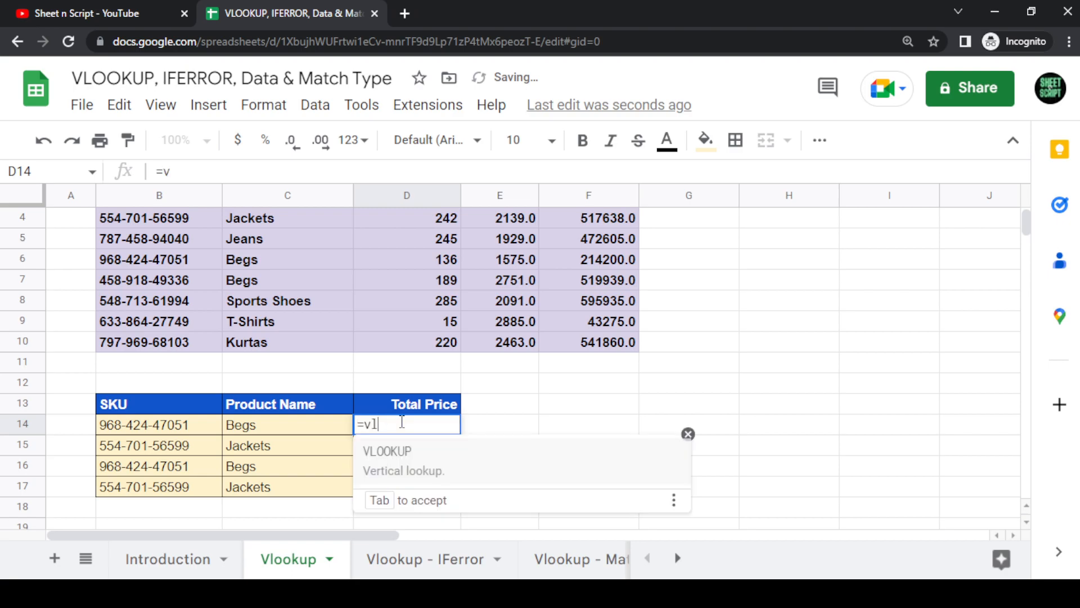
key("Tab")
key("Left")
key("Left")
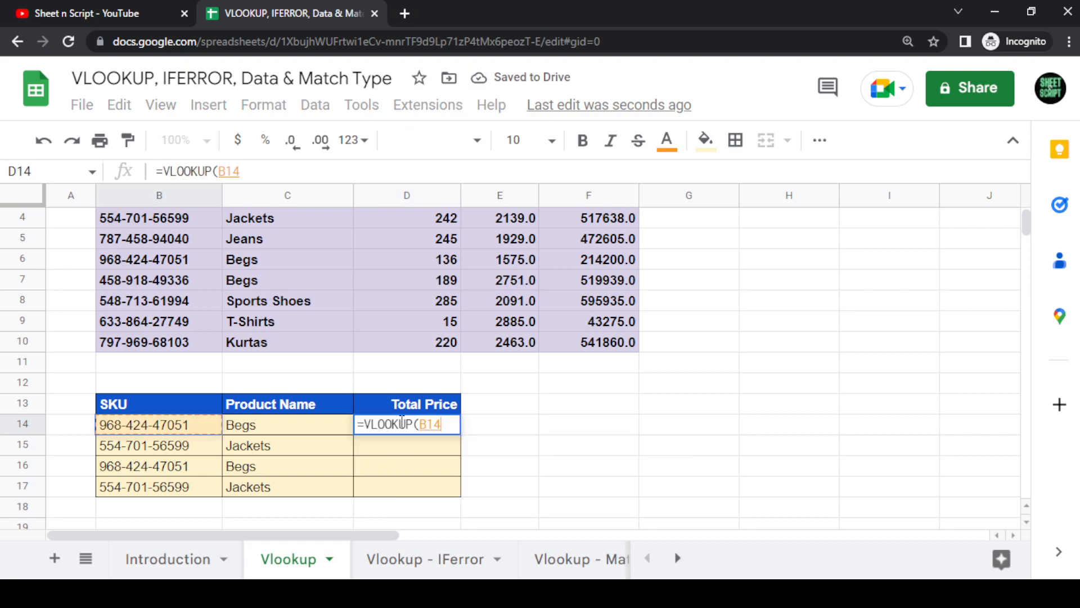
type(",")
scroll(454, 388, "up", 2)
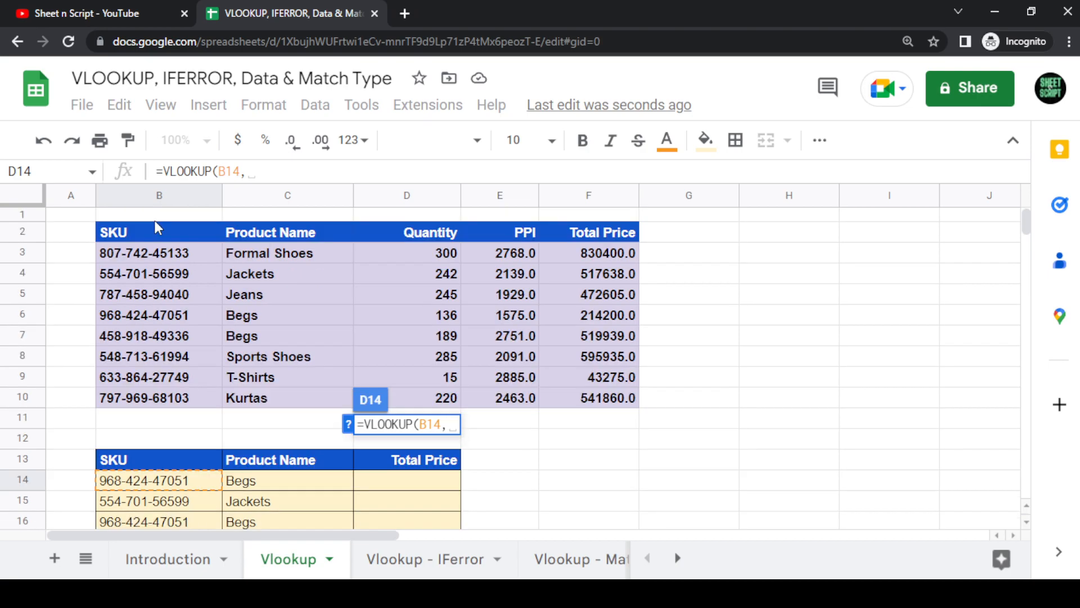
left_click(155, 218)
left_click_drag(171, 232, 585, 400)
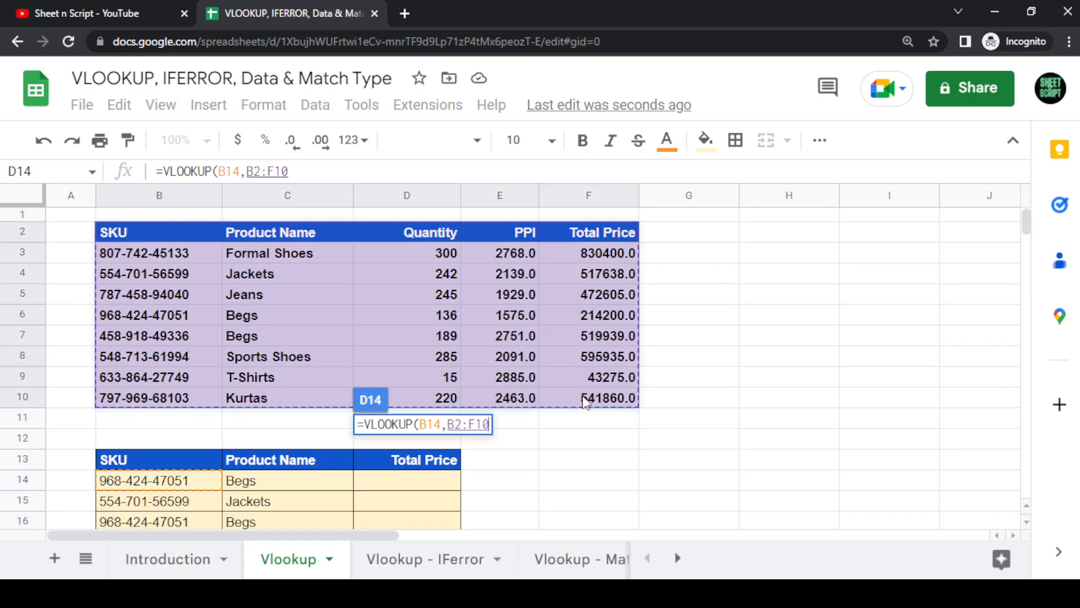
key("F4")
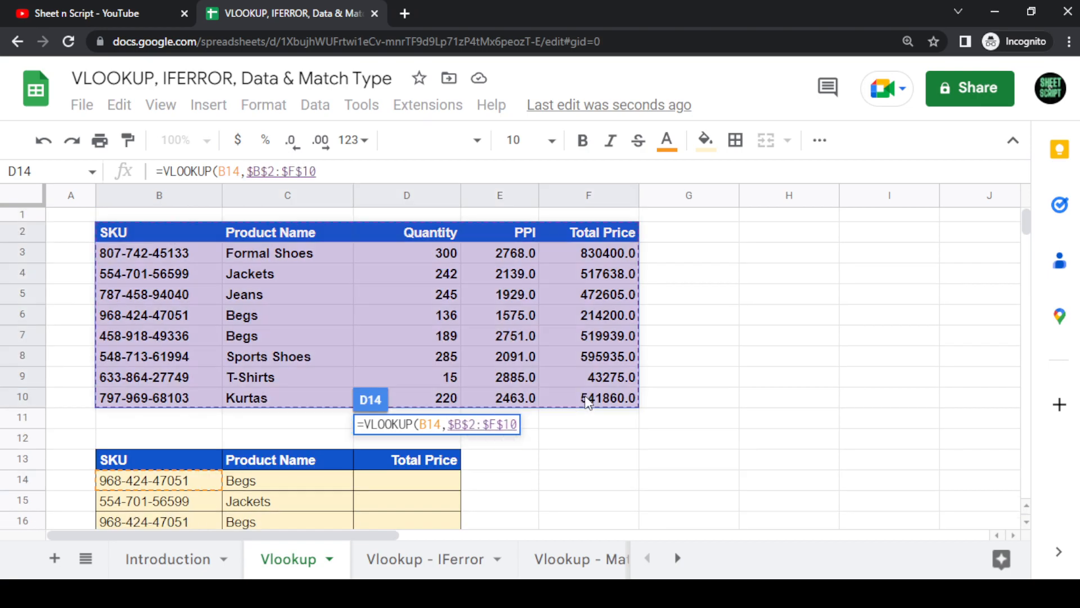
Step: Complete the D14 VLOOKUP with column index 5 and 0 for an exact match
type(",")
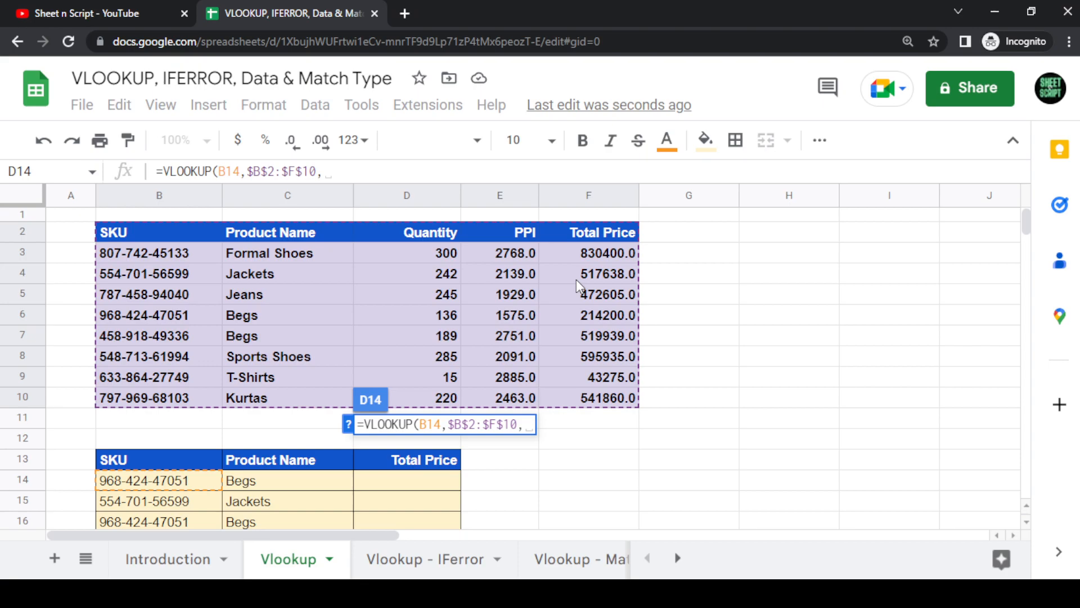
type("5,")
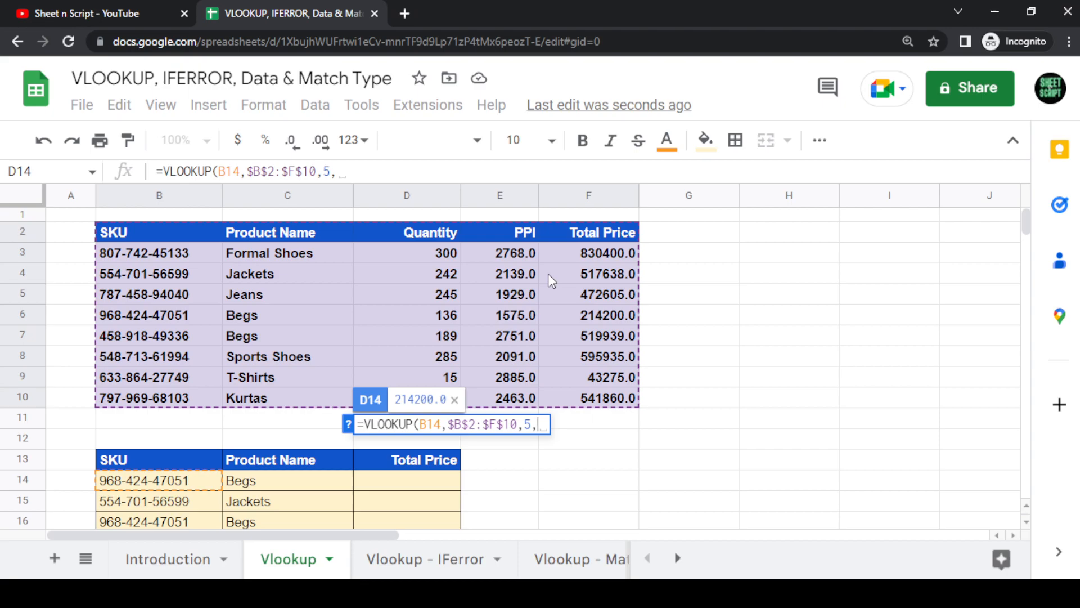
type("0")
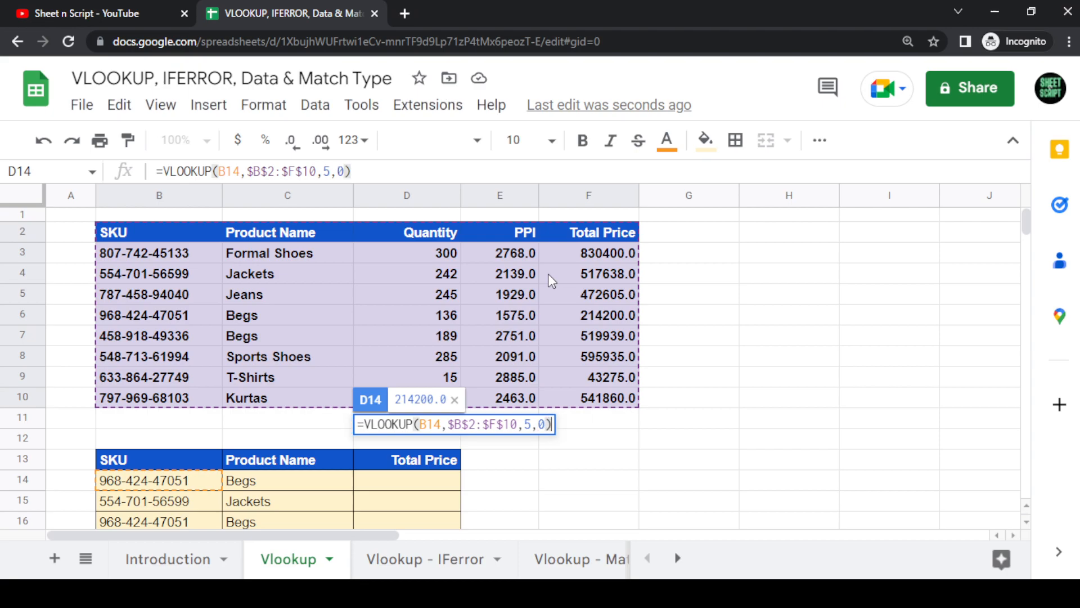
key("Return")
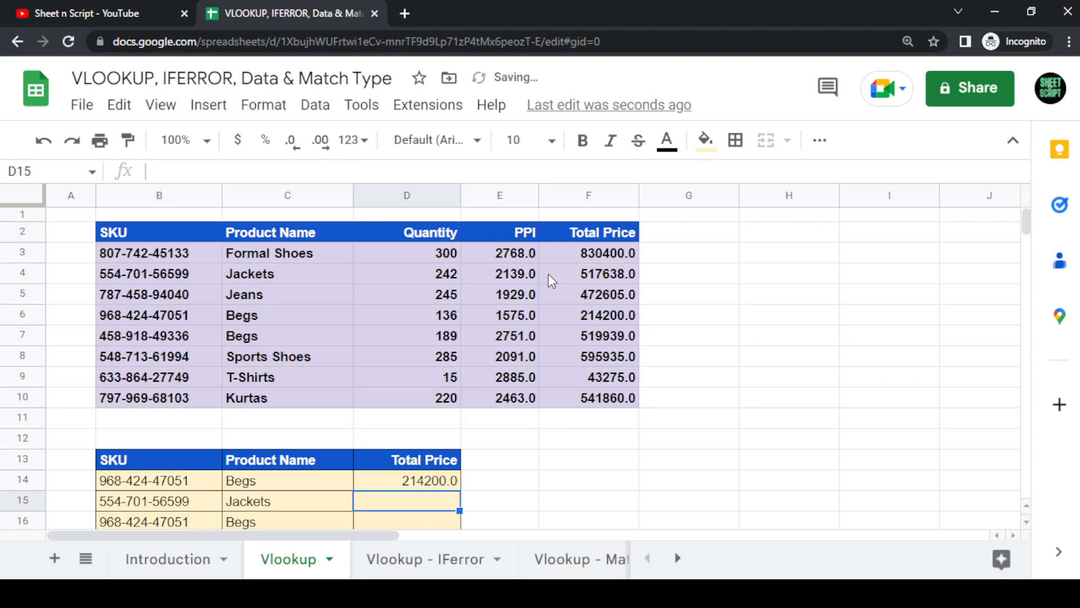
Step: Fill the D14 total price formula down through D17
key("Down")
key("Down")
key("Down")
key("Up")
key("Up")
key("Up")
key("Up")
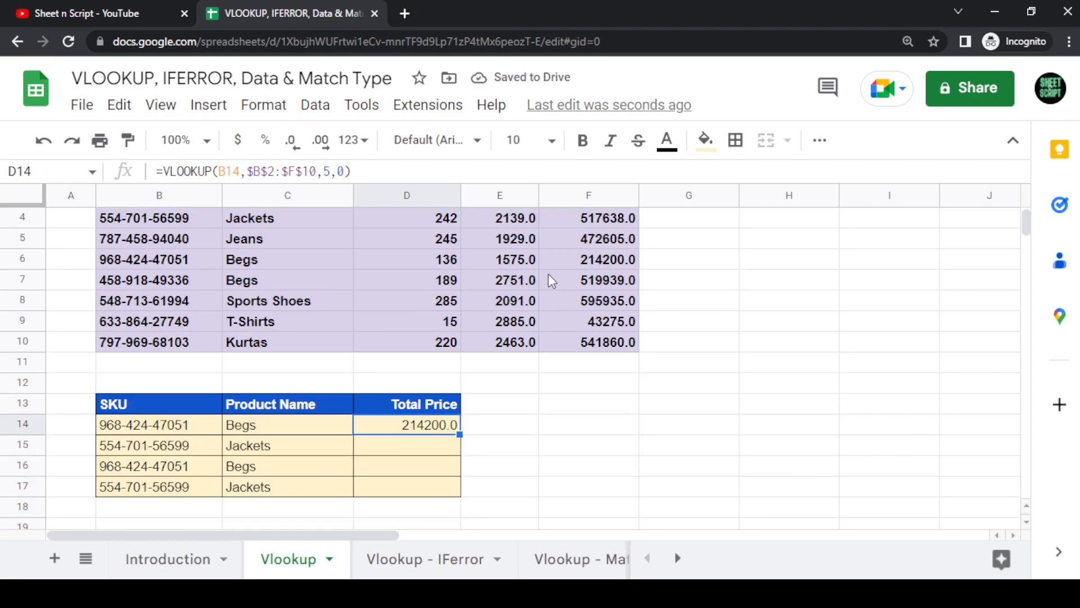
key("shift+Down")
key("shift+Down")
key("Up")
key("Down")
key("shift+Down")
key("shift+Down")
key("shift+Down")
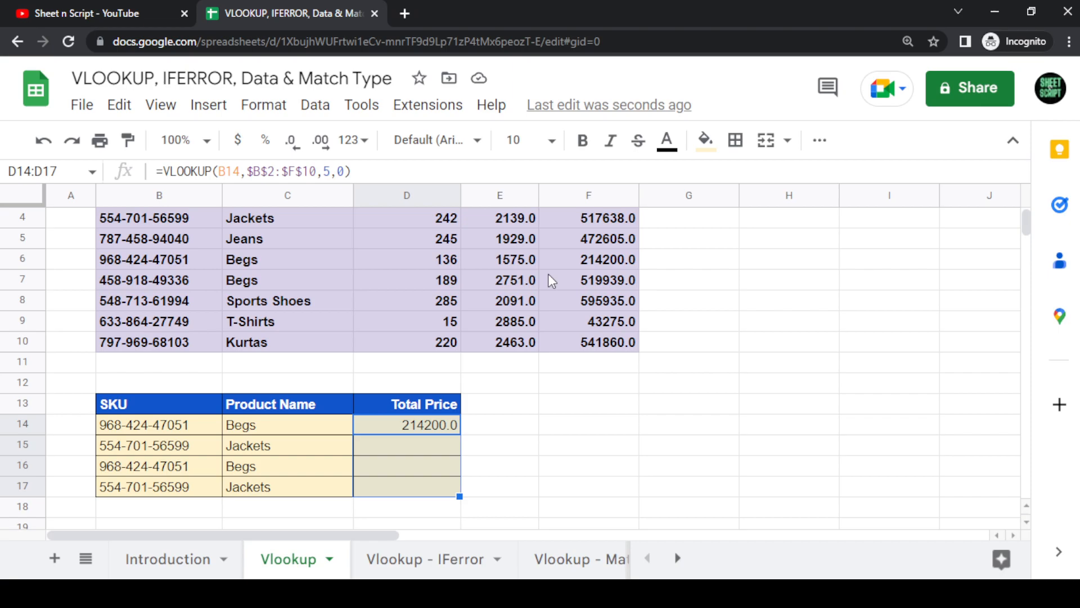
key("shift+Down")
key("shift+Up")
key("ctrl+d")
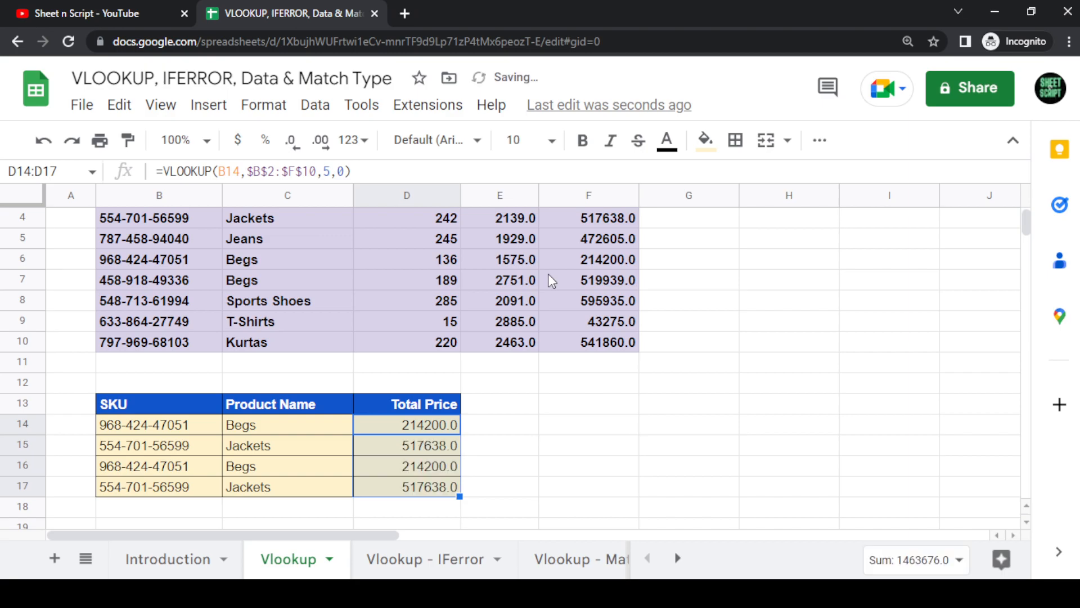
Step: Inspect the filled VLOOKUP formulas in D15 through D17 without editing them
key("Down")
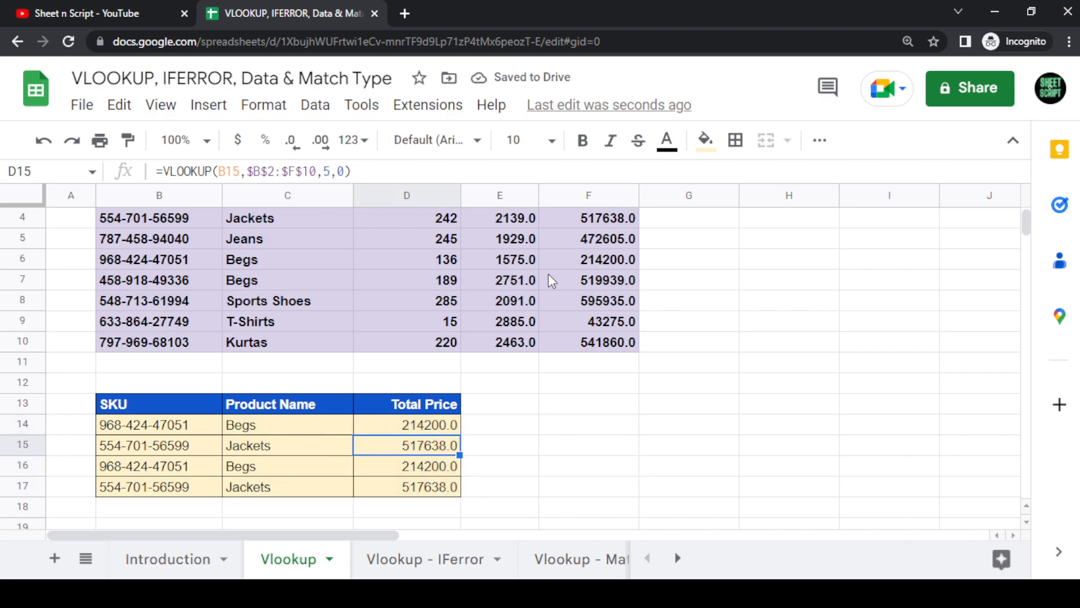
key("F2")
key("Return")
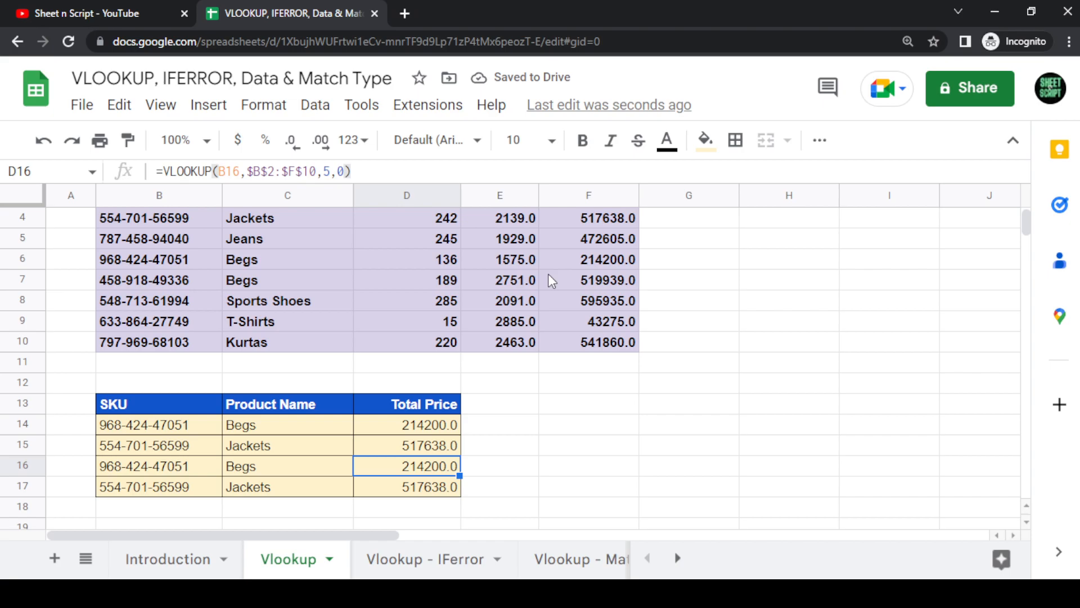
key("Down")
key("F2")
key("Escape")
Step: Review the product table's SKU column as the first lookup column, alongside the adjacent Product Name column
key("ctrl+Left")
key("ctrl+Up")
key("Right")
key("Up")
key("Up")
key("Up")
key("Up")
key("Up")
key("Up")
key("Up")
key("Up")
key("Up")
key("Up")
key("Up")
key("Up")
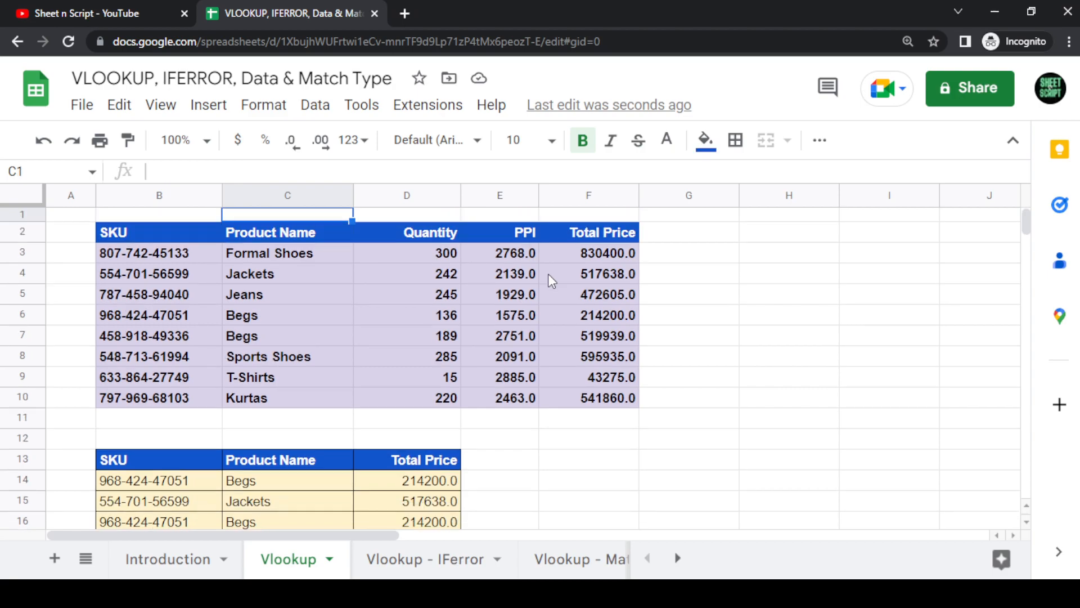
key("Down")
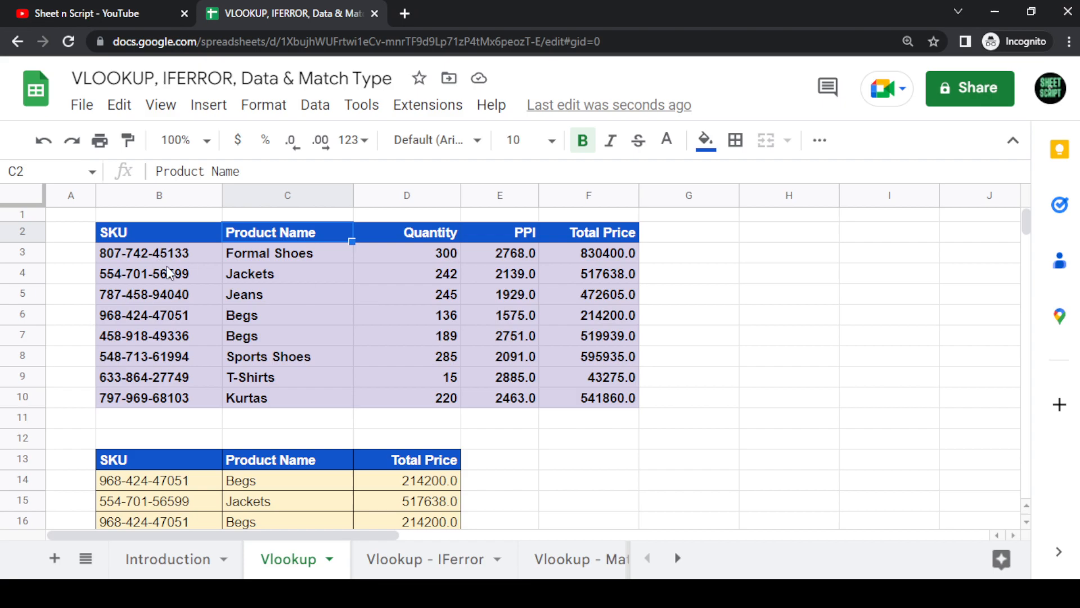
key("shift+Tab")
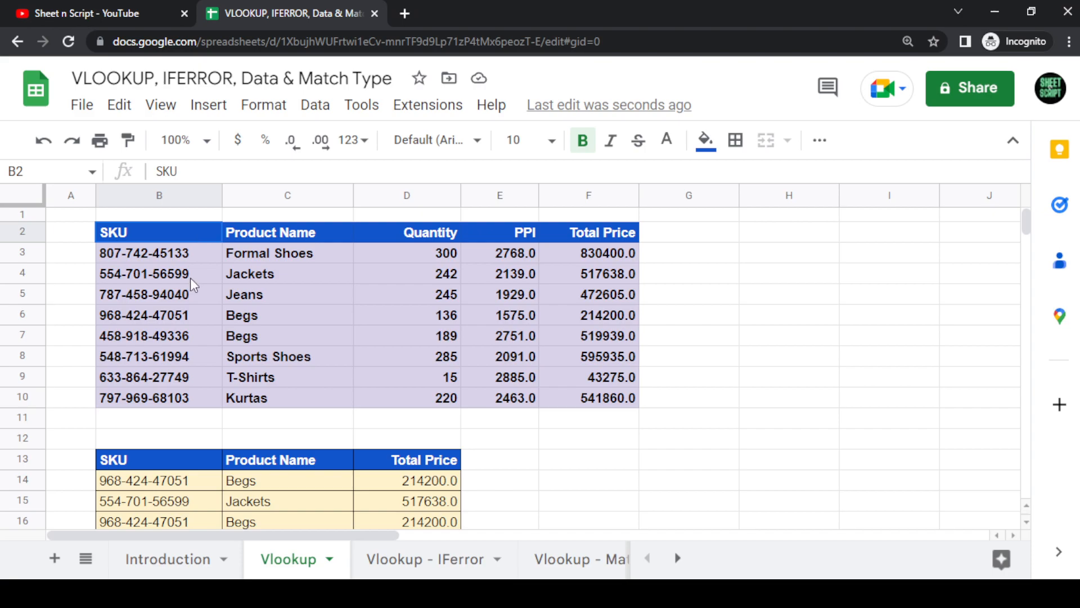
left_click(184, 382, "shift")
left_click(272, 238)
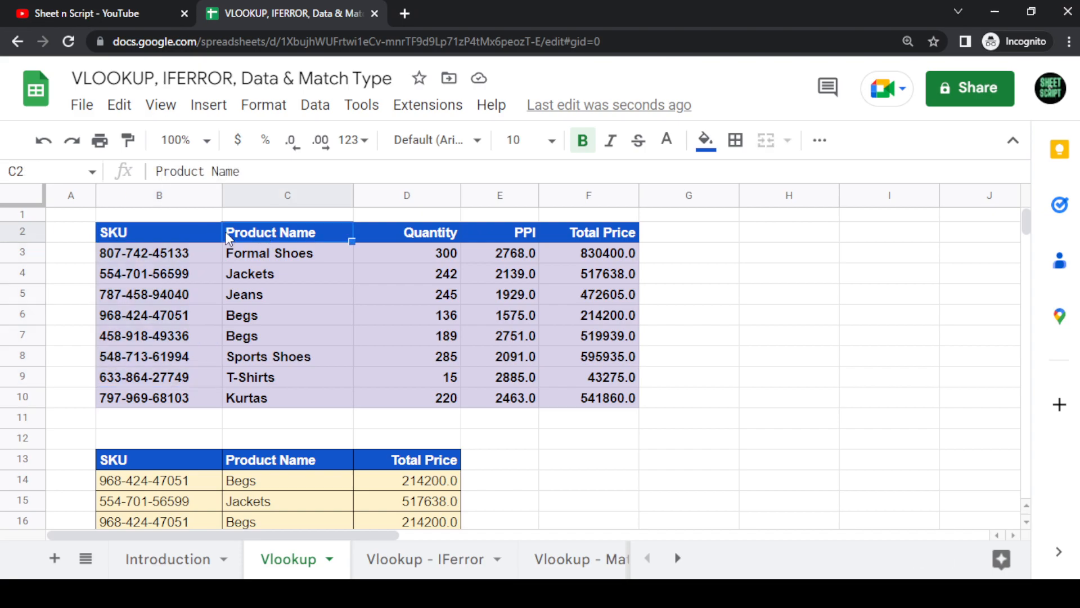
left_click(184, 231)
left_click(175, 360, "shift")
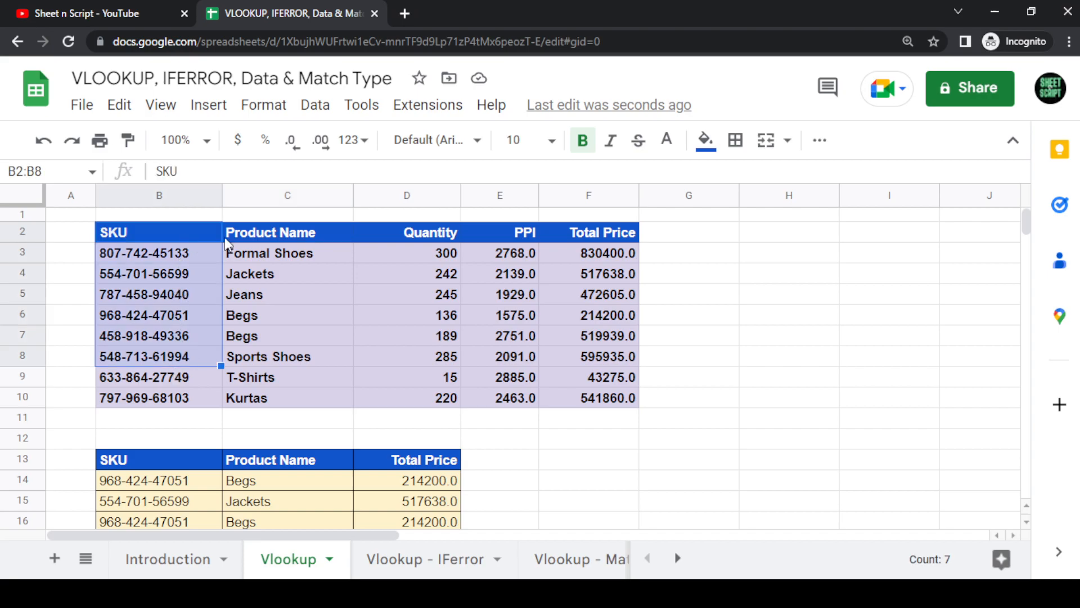
left_click(275, 251)
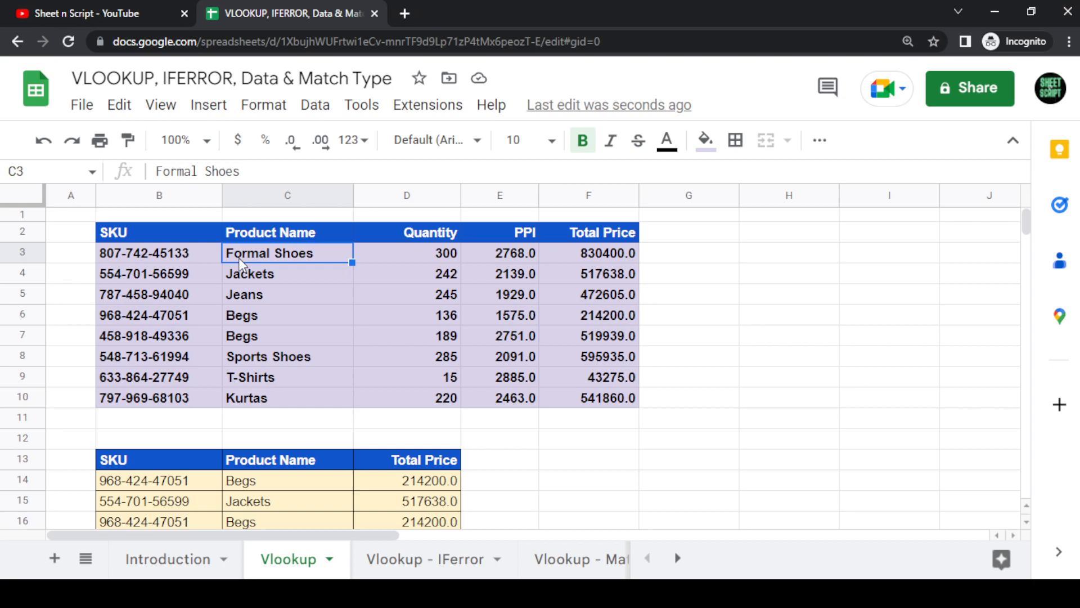
Step: View the Vlookup - IFerror sheet briefly, and recheck the SKU in B17 and formula in C17 on the Vlookup sheet
left_click(432, 572)
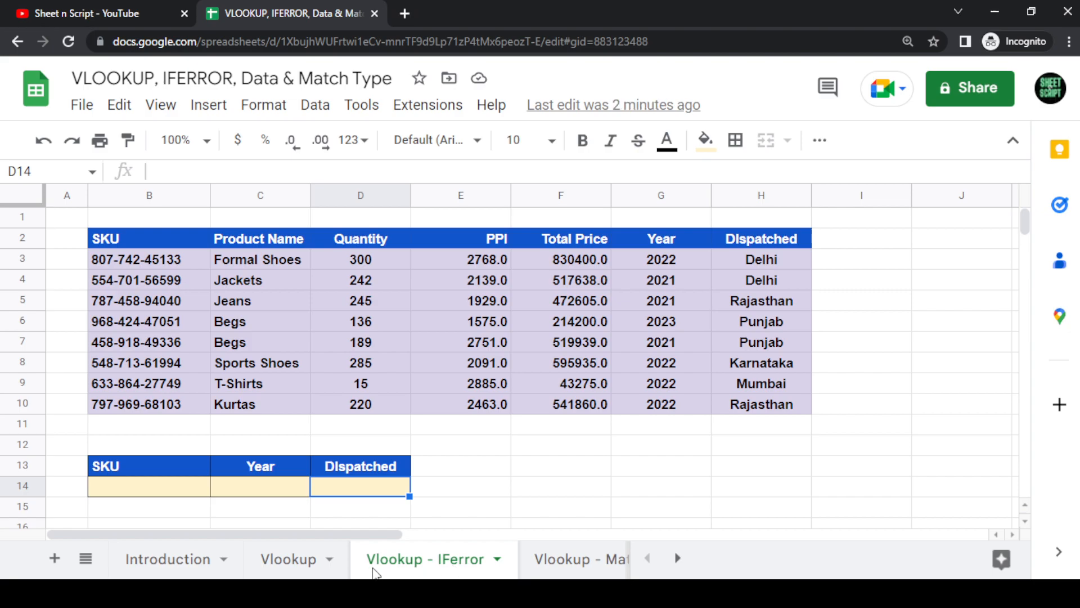
left_click(273, 565)
scroll(291, 443, "down", 5)
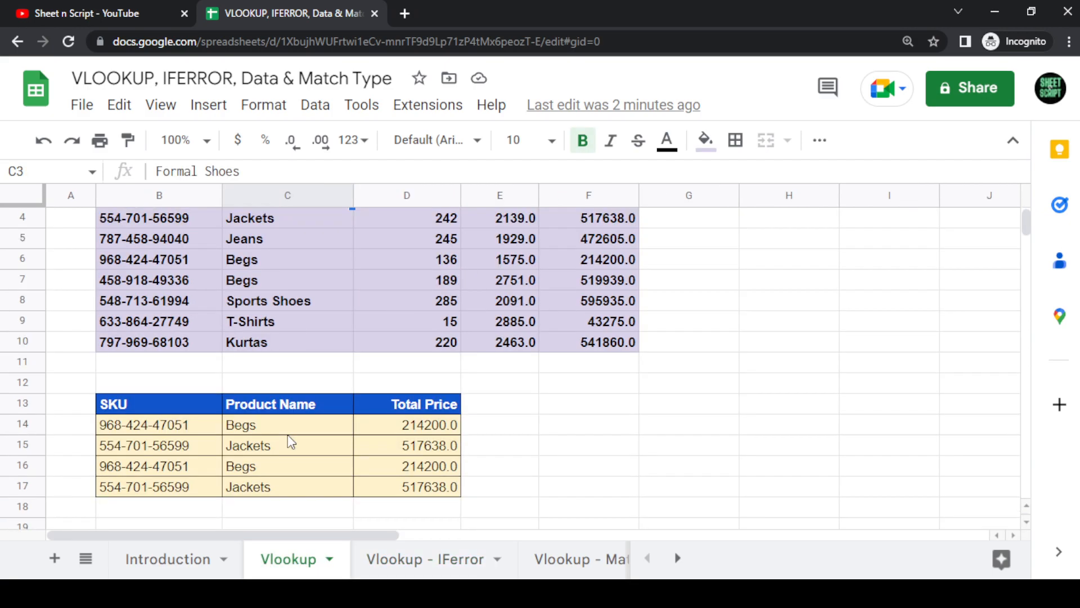
left_click(187, 264)
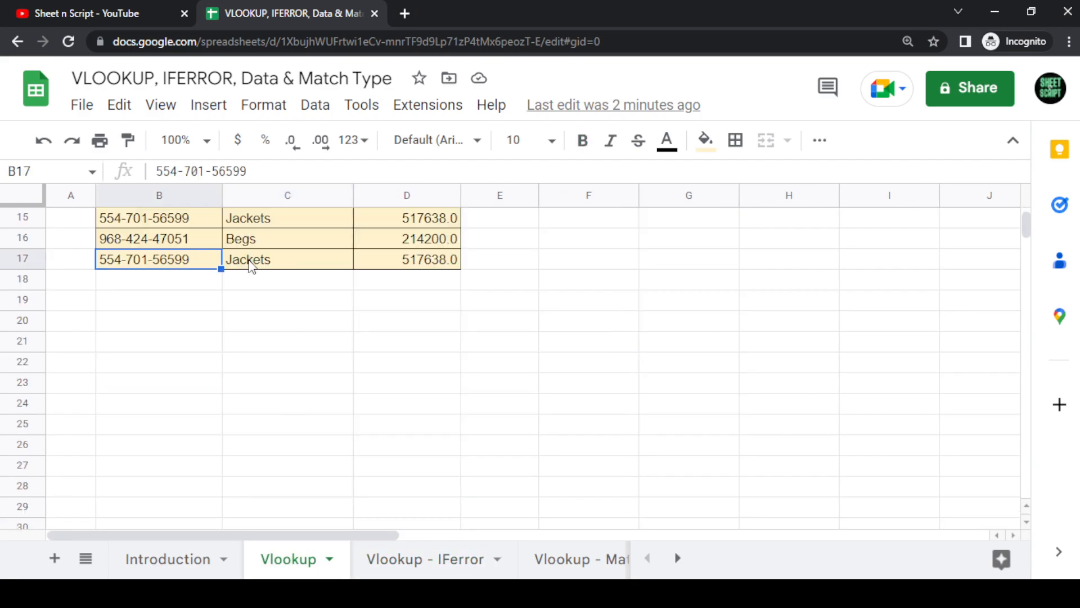
left_click(246, 267)
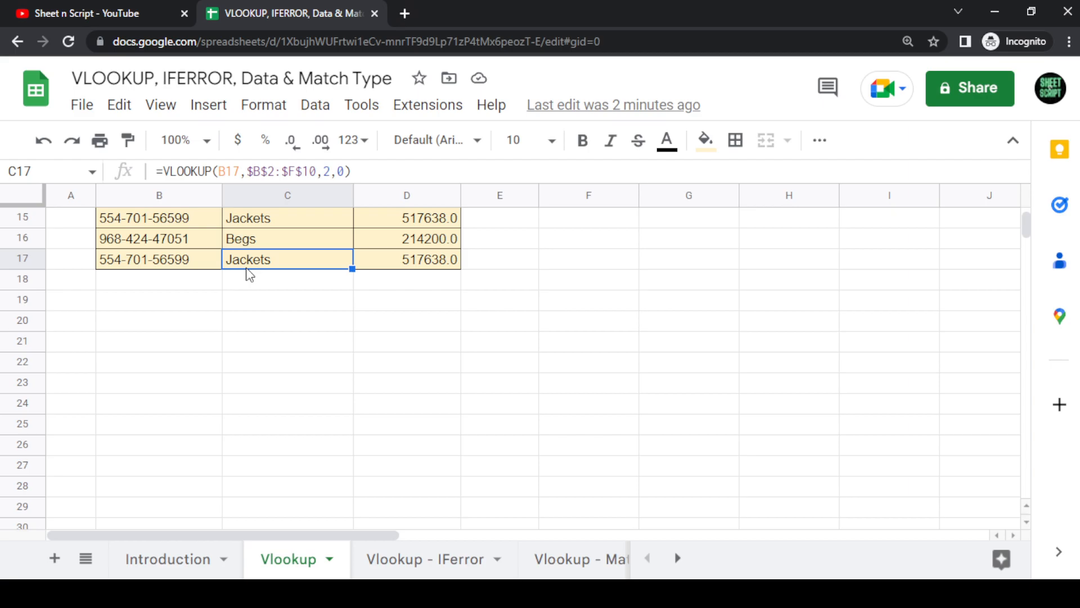
left_click(443, 562)
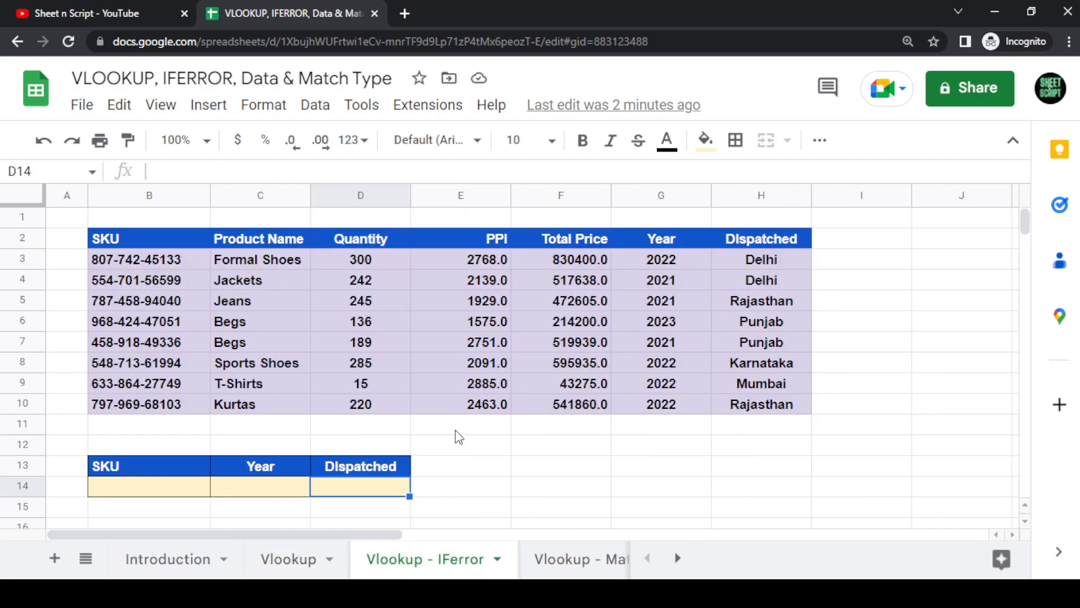
left_click(206, 484)
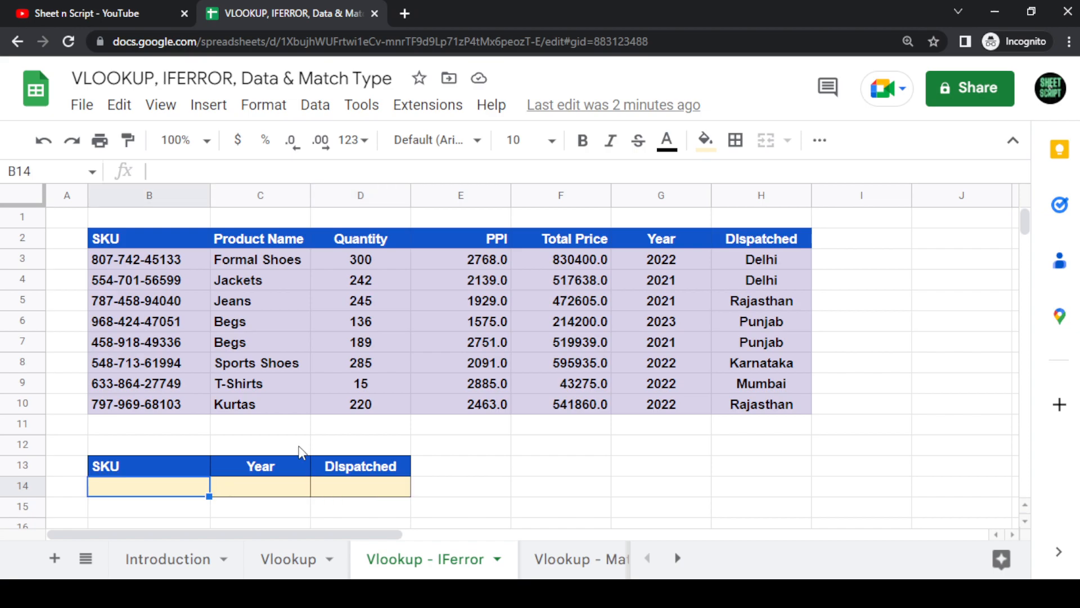
left_click(195, 326)
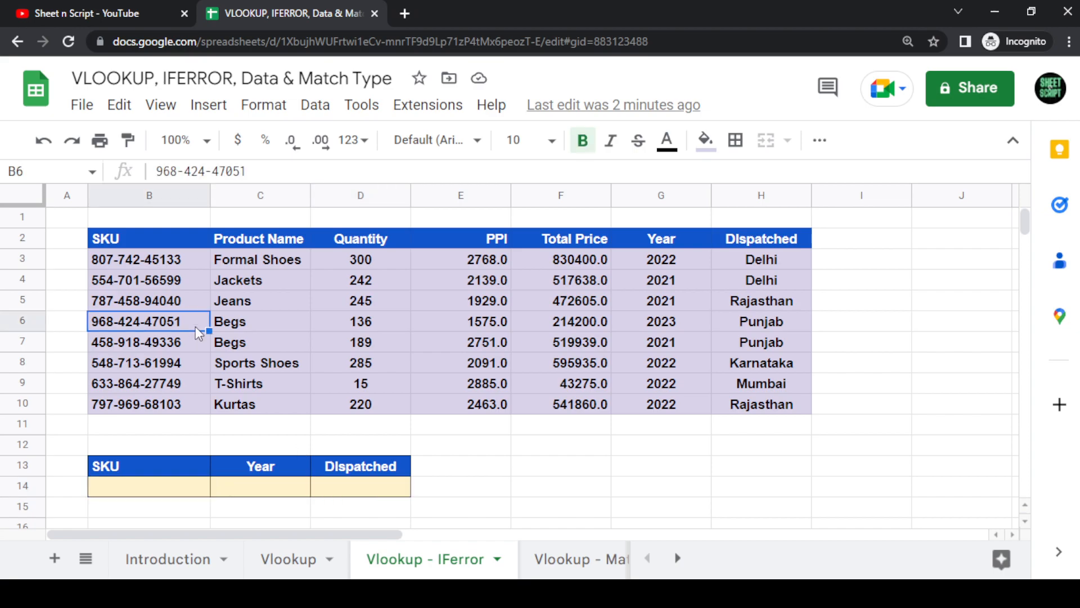
double_click(181, 319)
left_click_drag(188, 320, 71, 325)
key("ctrl+c")
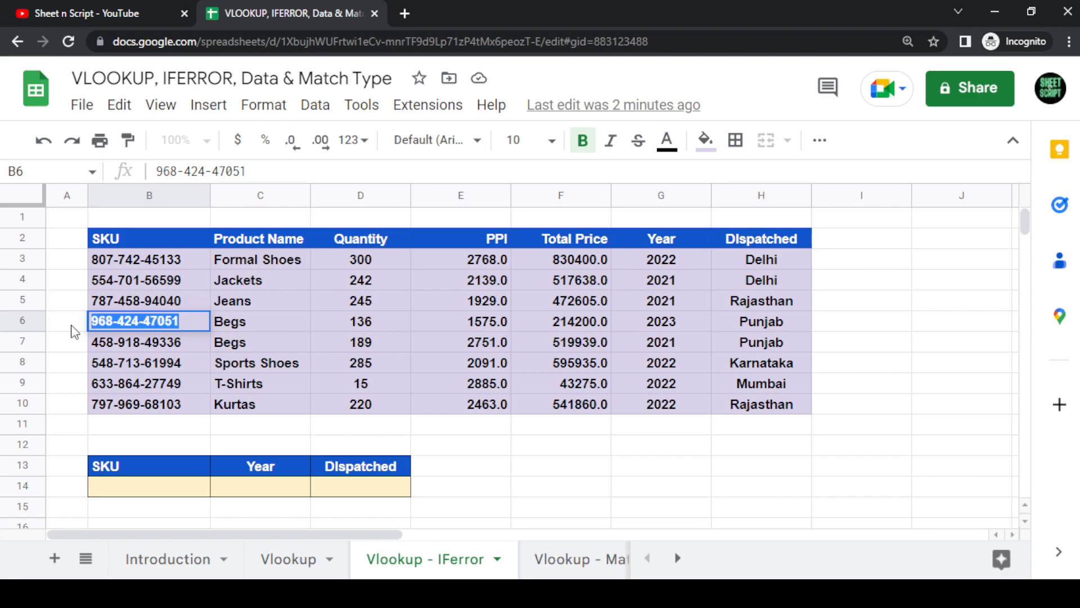
left_click(153, 488)
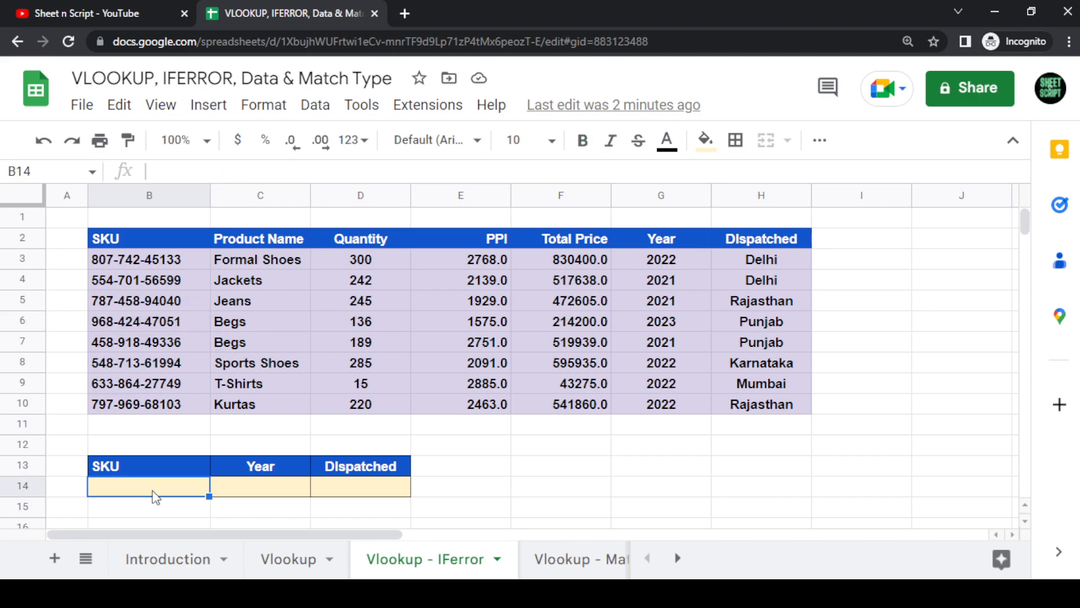
double_click(160, 488)
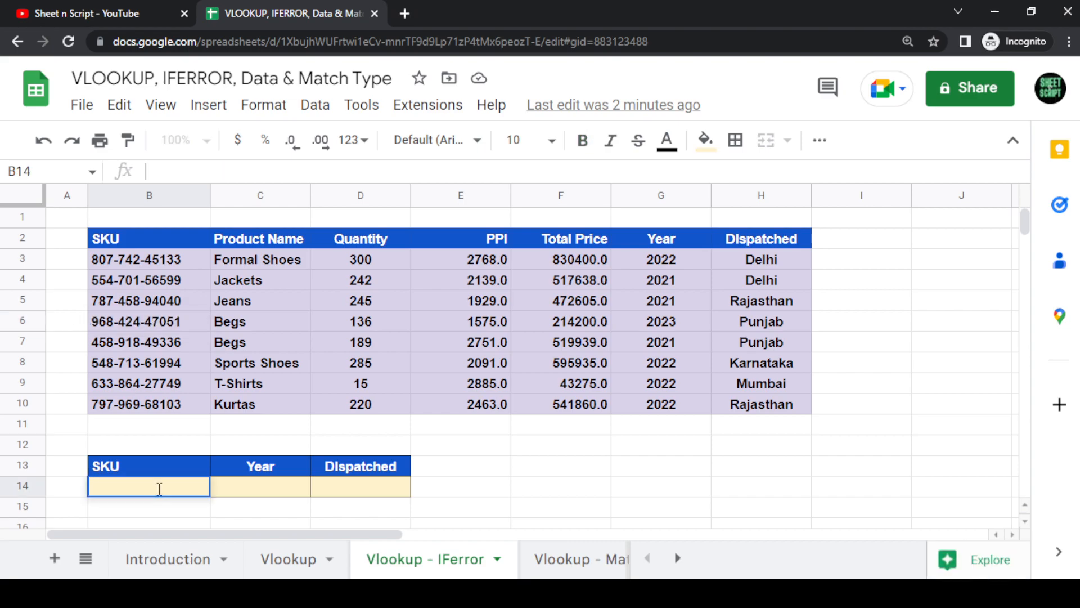
key("ctrl+v")
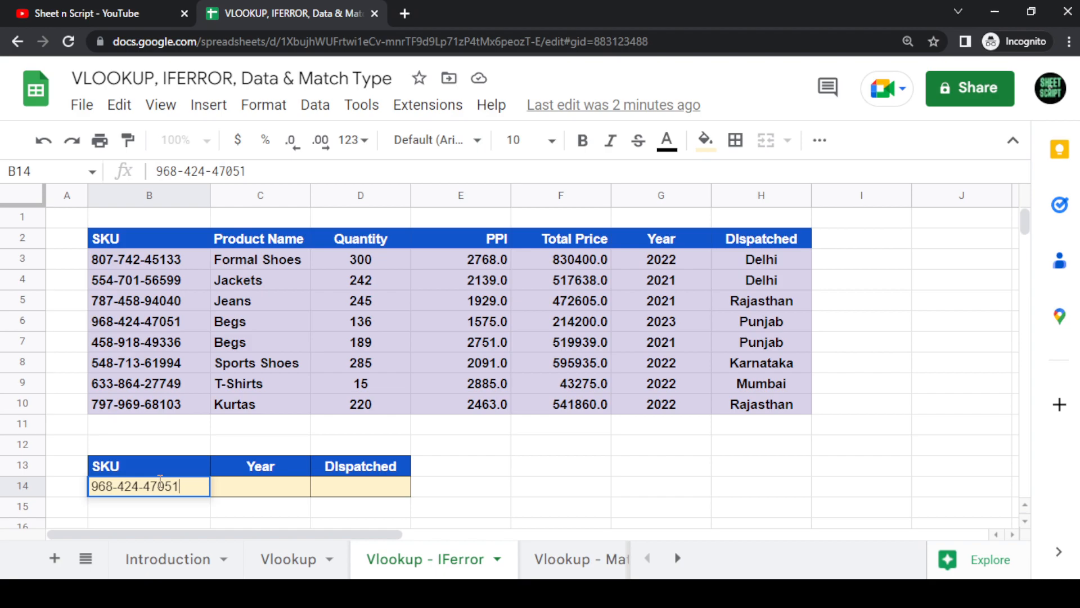
key("Tab")
key("Up")
key("Down")
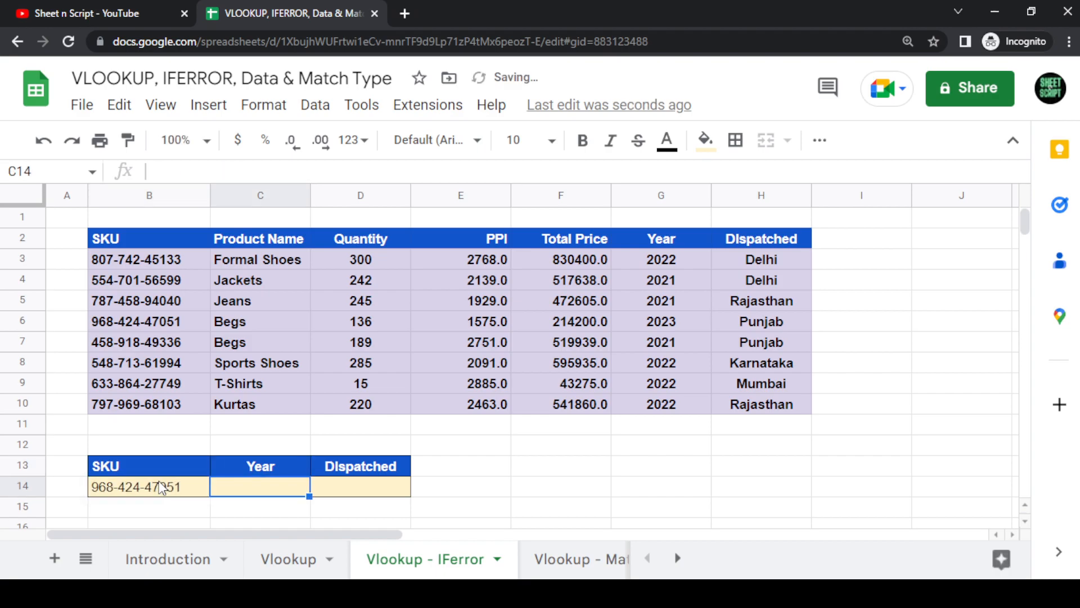
Step: Start a VLOOKUP formula in the Year cell C14 with B14 as the search key
key("Right")
key("Left")
key("Left")
key("F2")
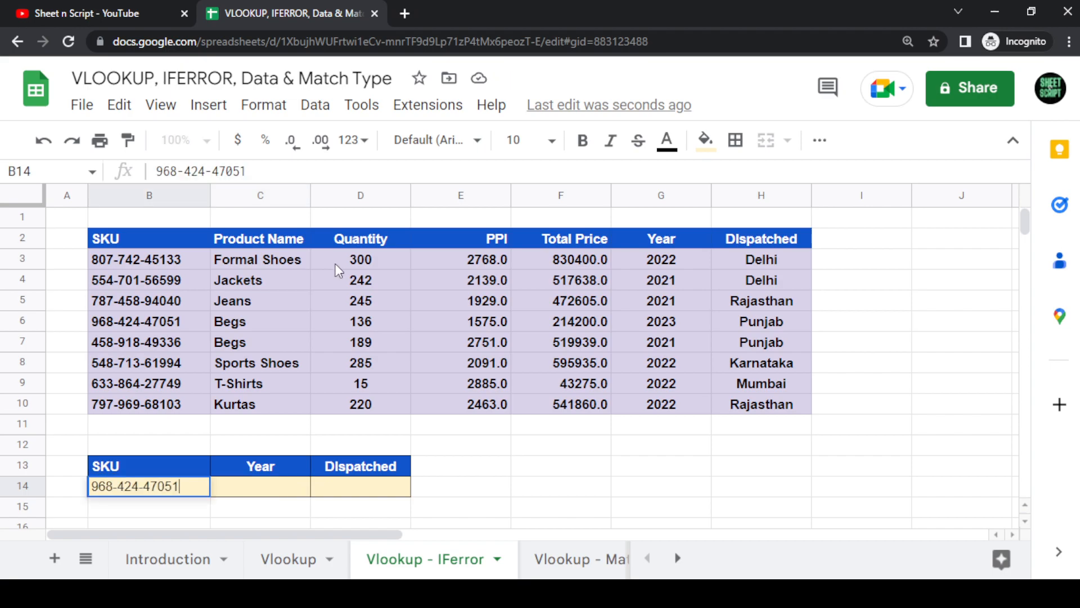
key("Tab")
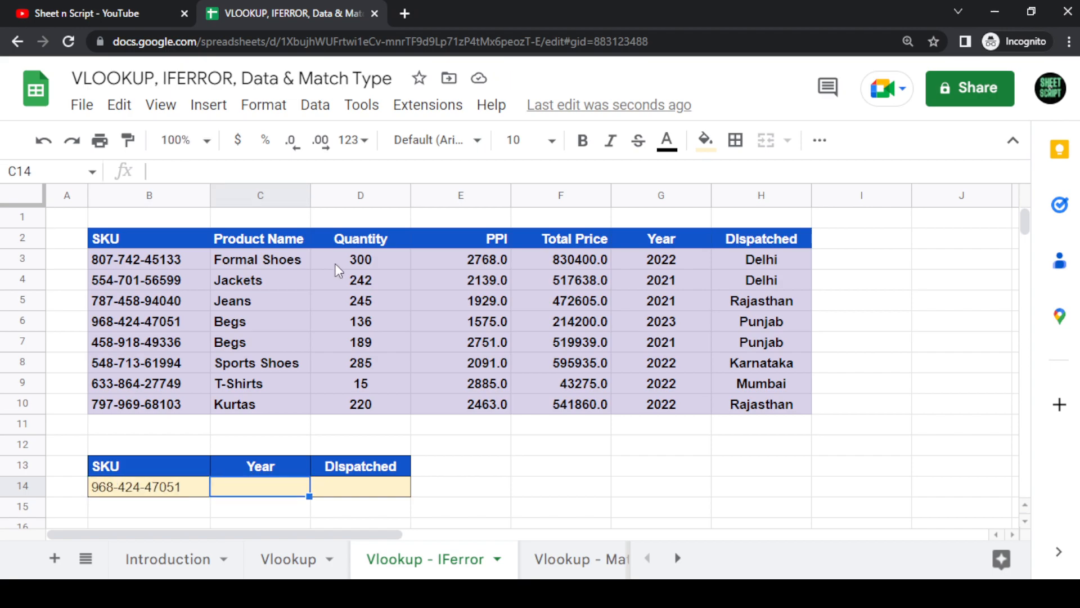
type("=VLOOKUP(")
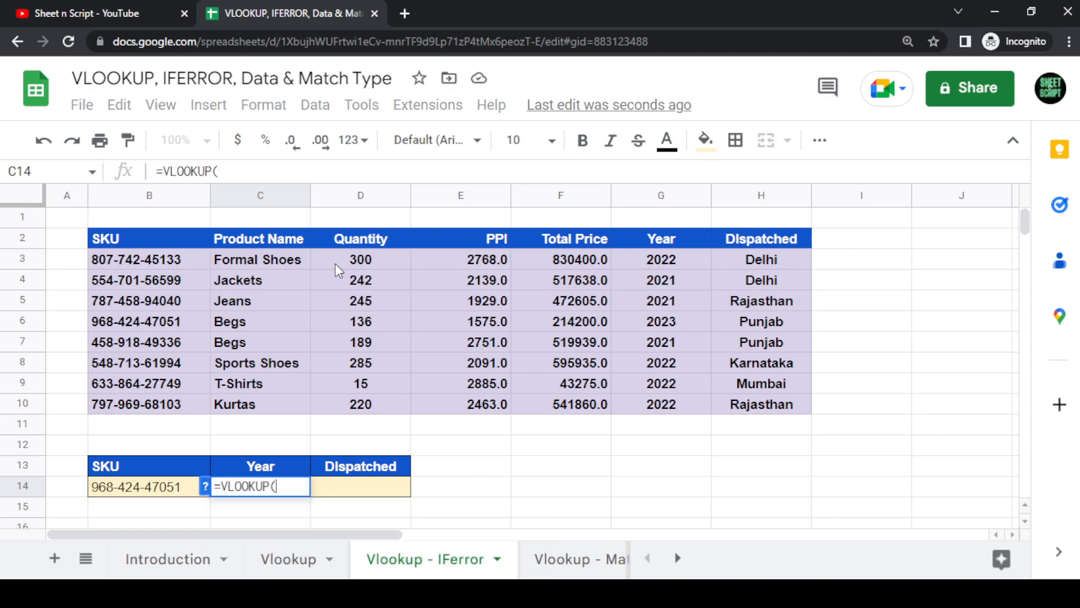
key("Left")
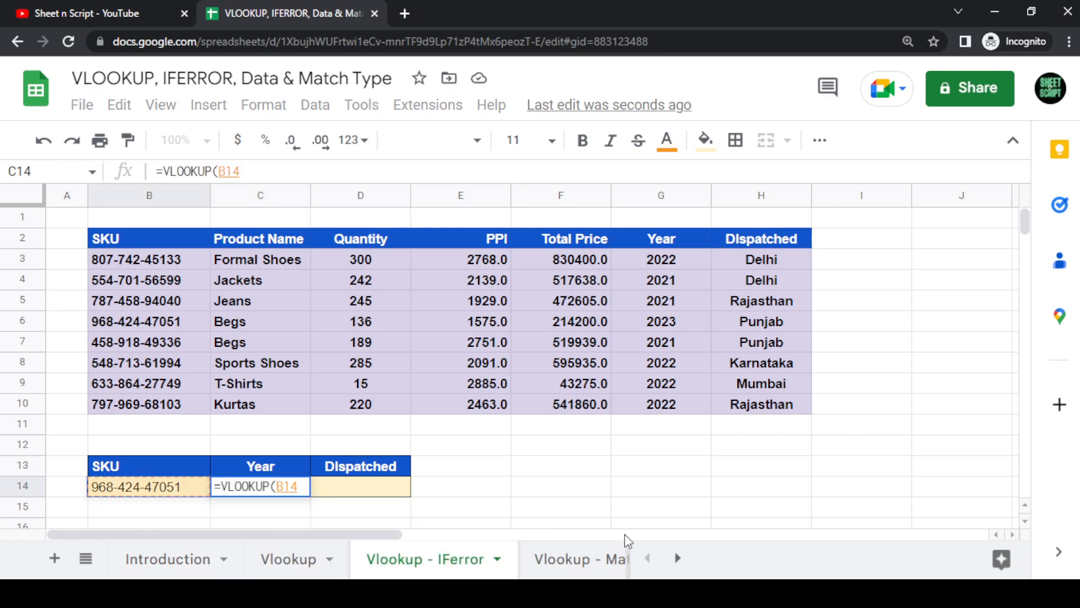
type(",")
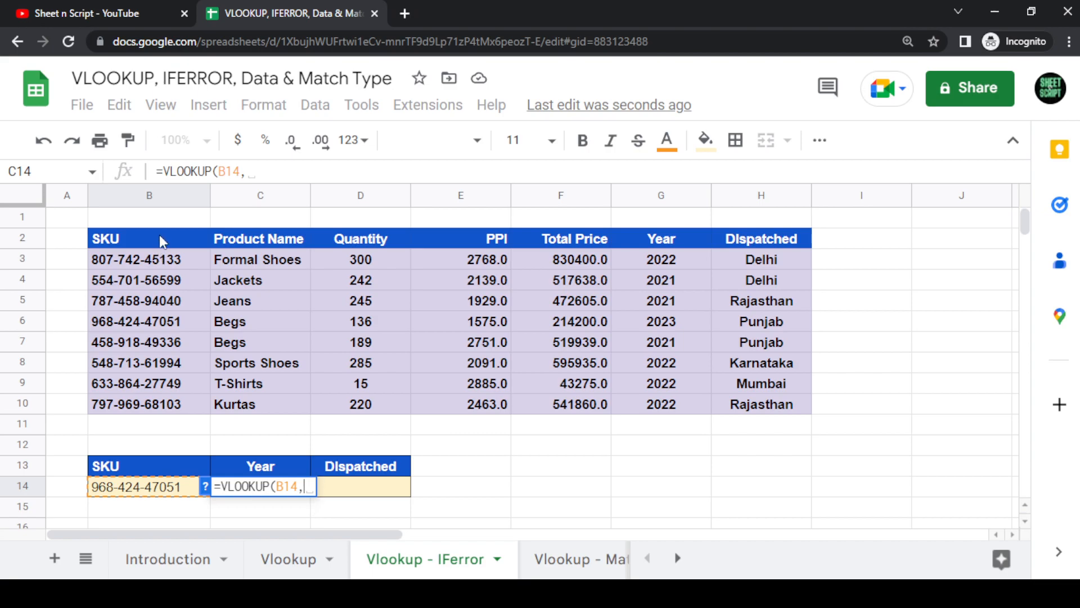
Step: Set the VLOOKUP range to the whole product table, including Dispatched, as the absolute reference $B$2:$H$10
left_click_drag(162, 241, 156, 405)
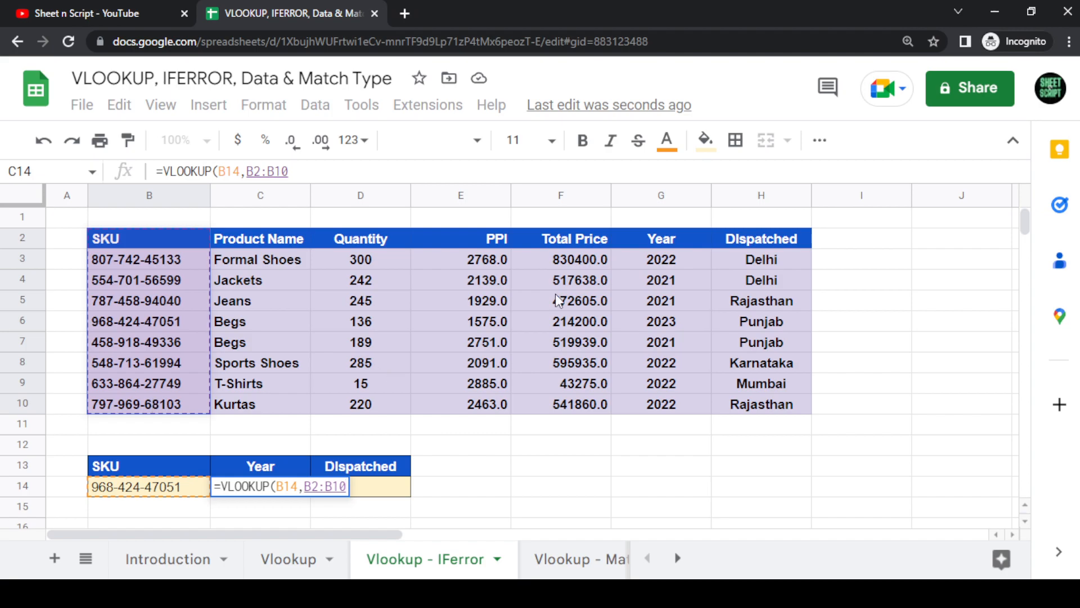
left_click_drag(187, 238, 636, 414)
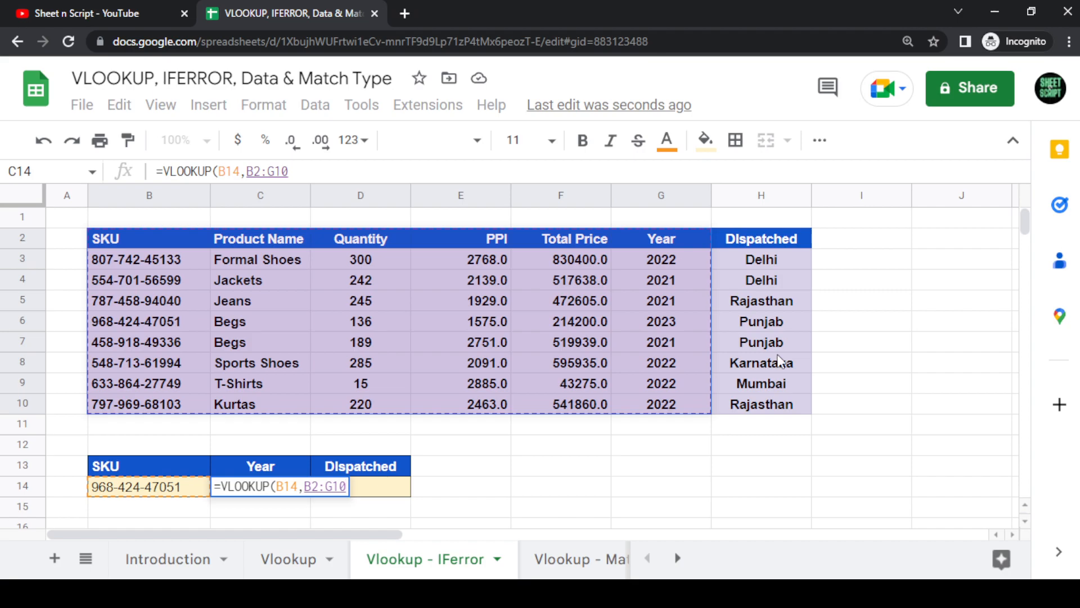
key("shift+Right")
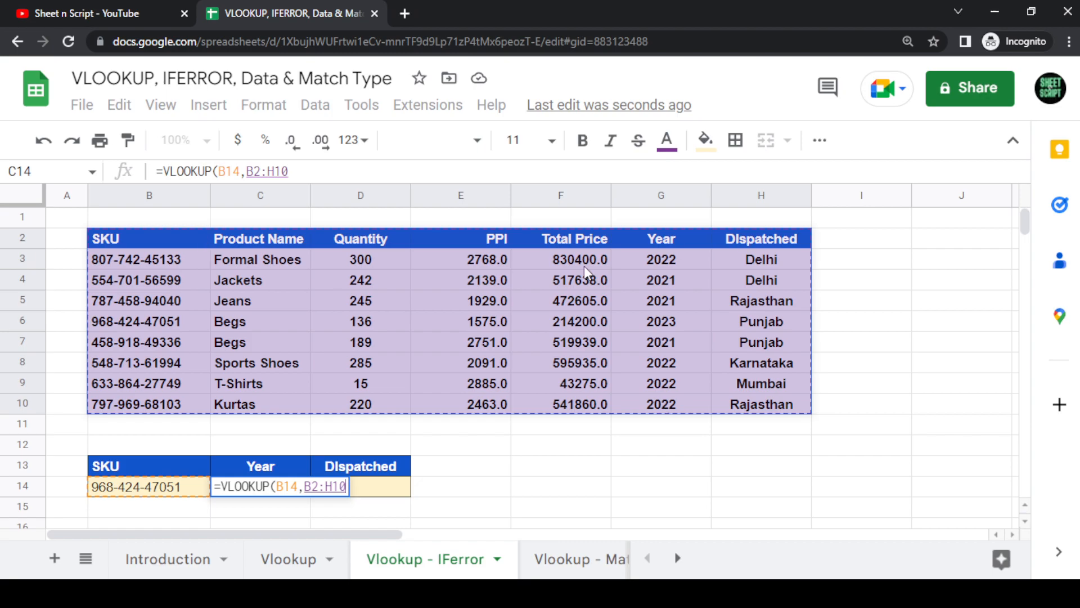
key("F4")
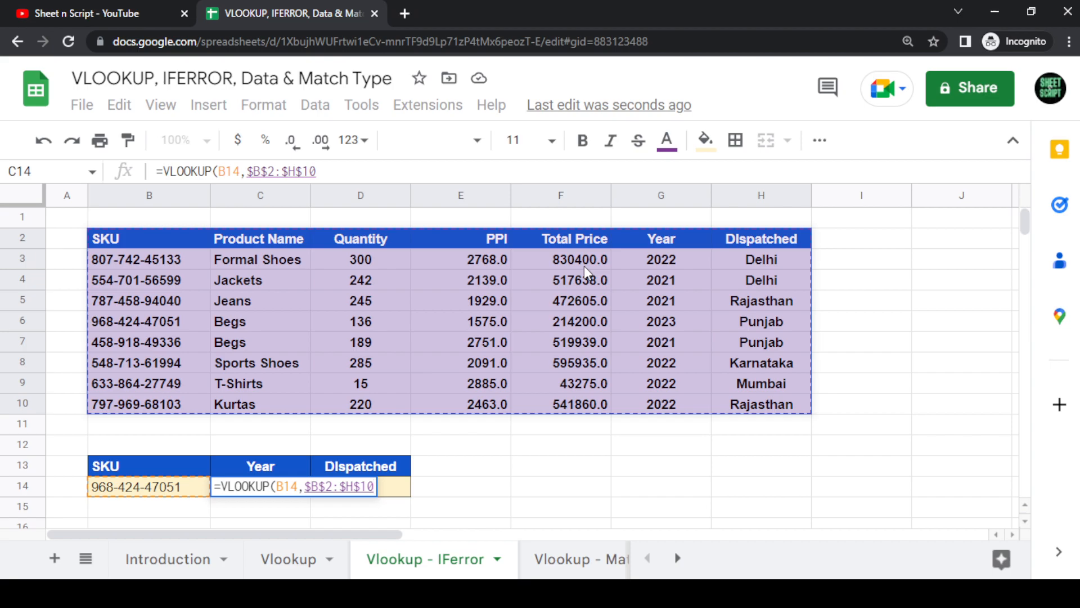
Step: Complete the C14 formula with column index 6 and 0 for an exact match
type(",")
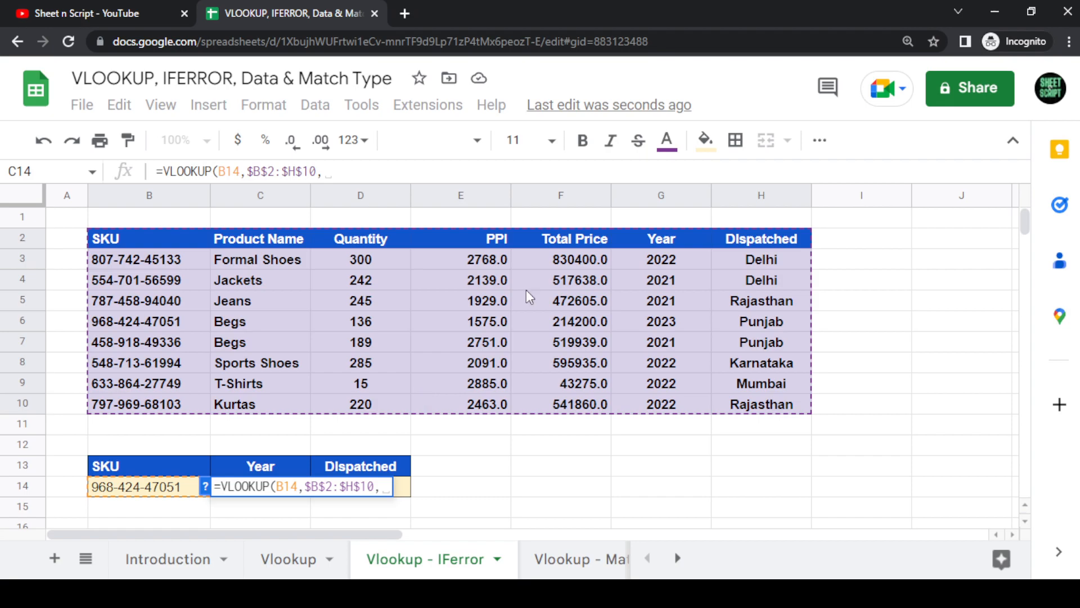
type("6")
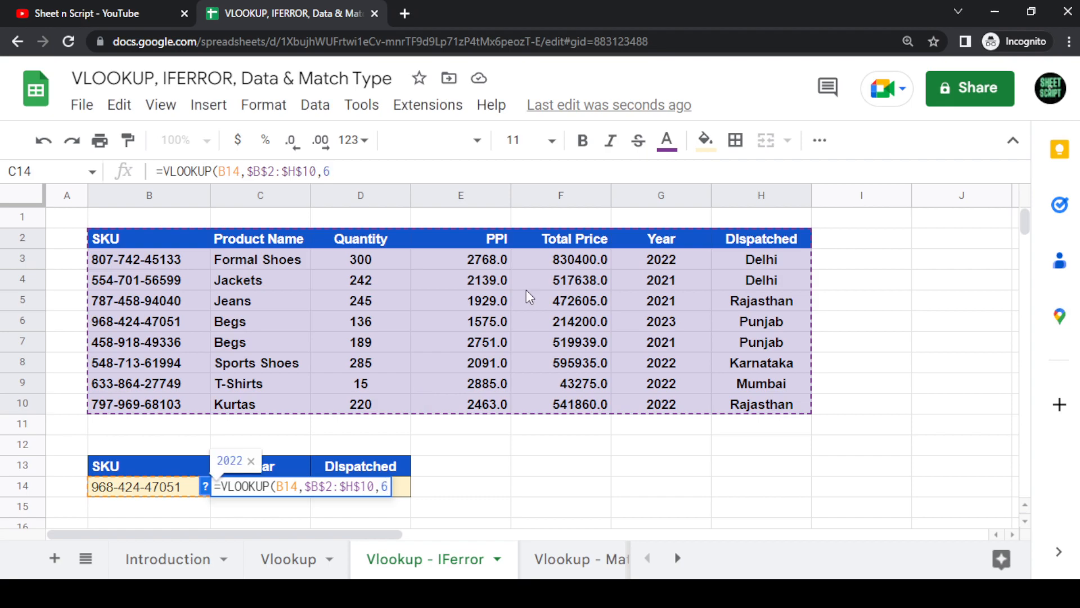
type(",0)")
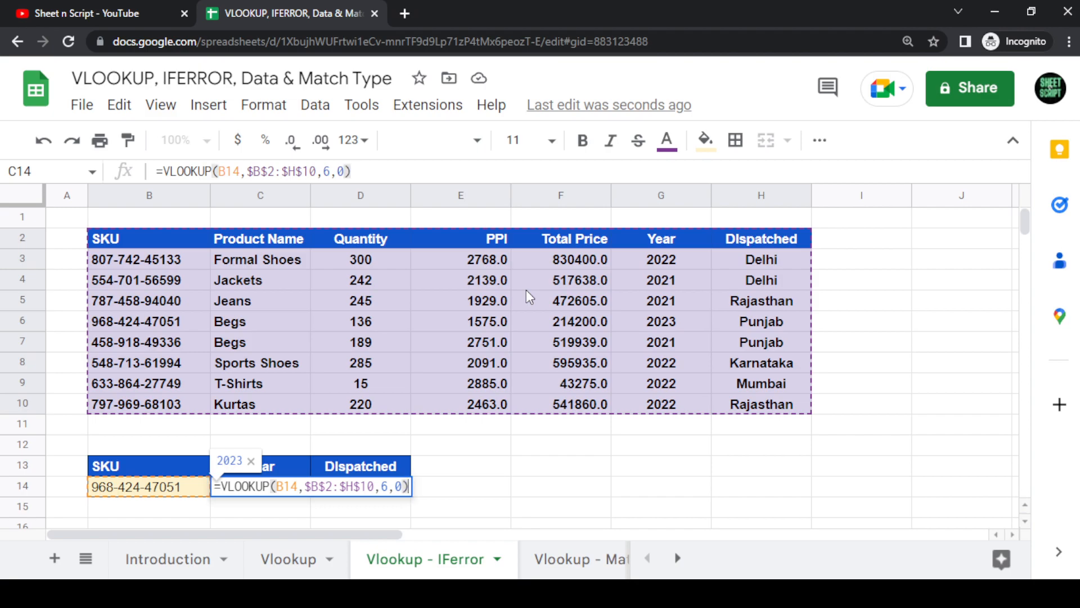
key("Return")
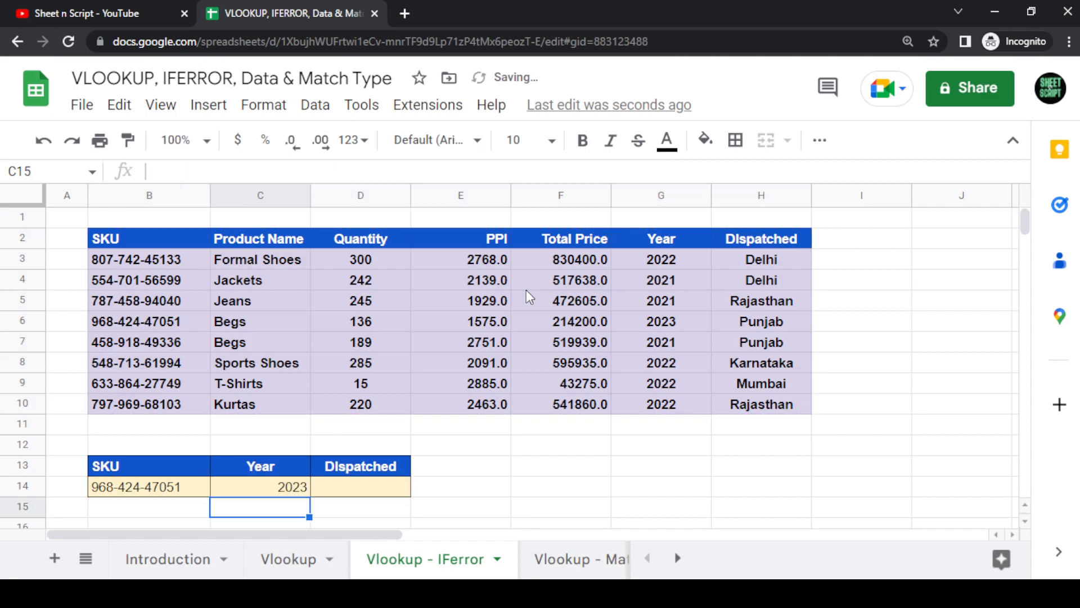
key("Up")
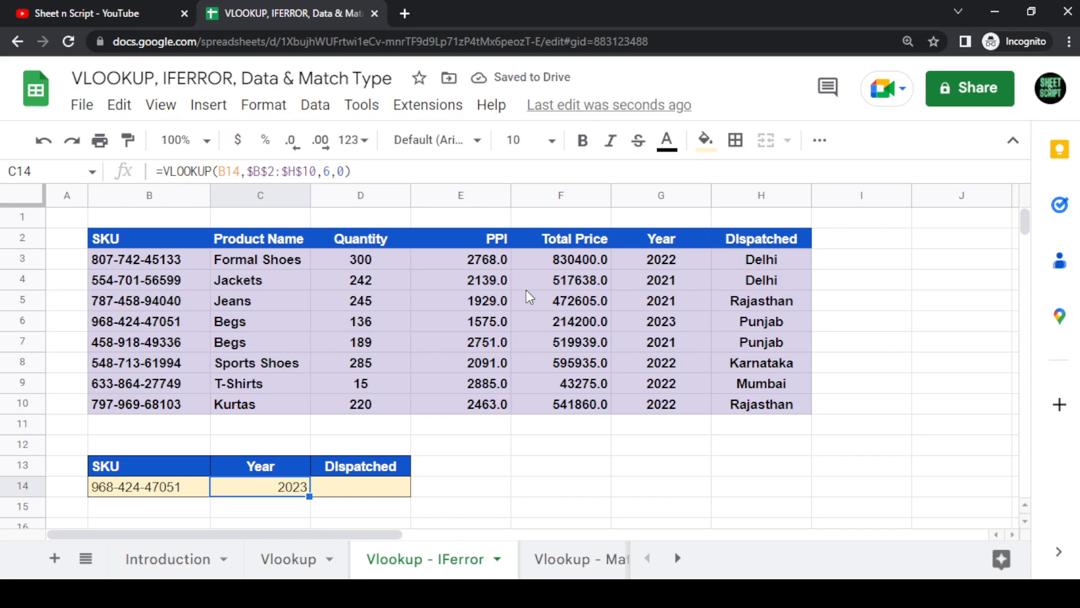
Step: Test the lookup with the SKU 55555 in B14 and inspect the Year formula and its error details in C14
key("Left")
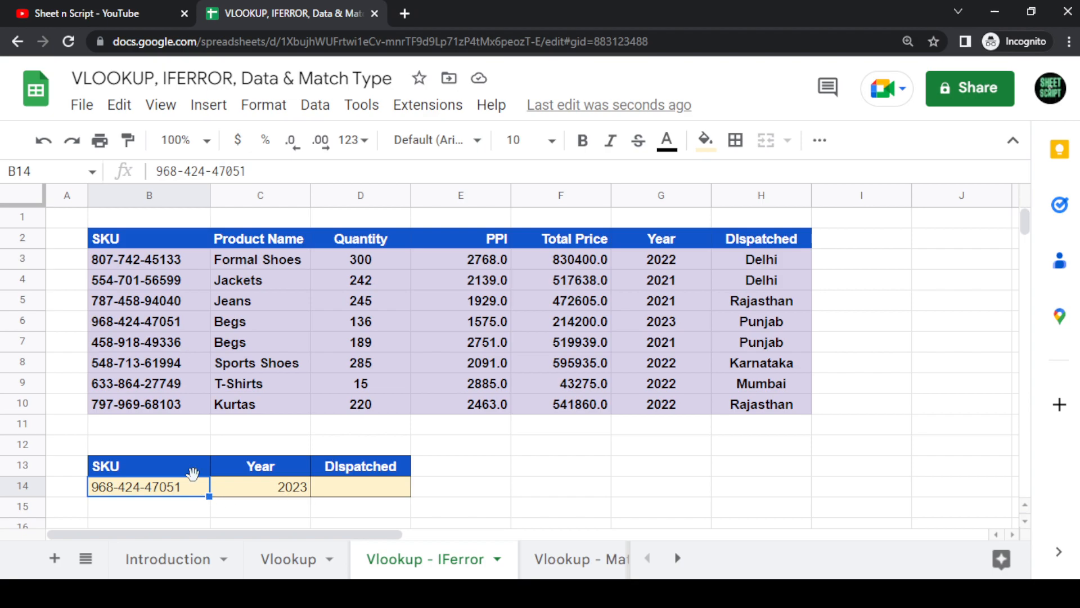
type("55555")
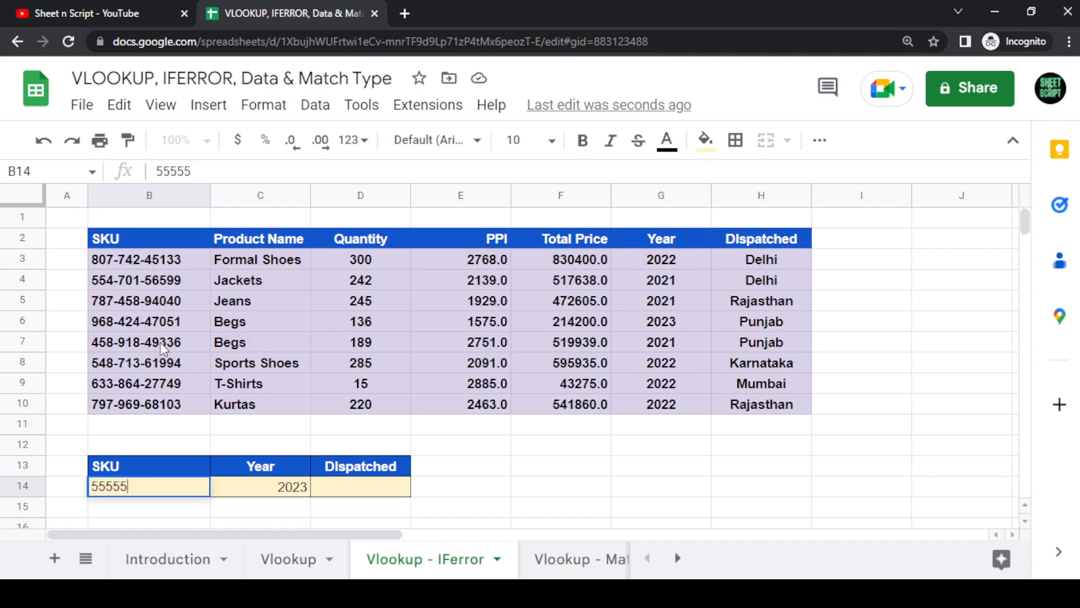
key("Return")
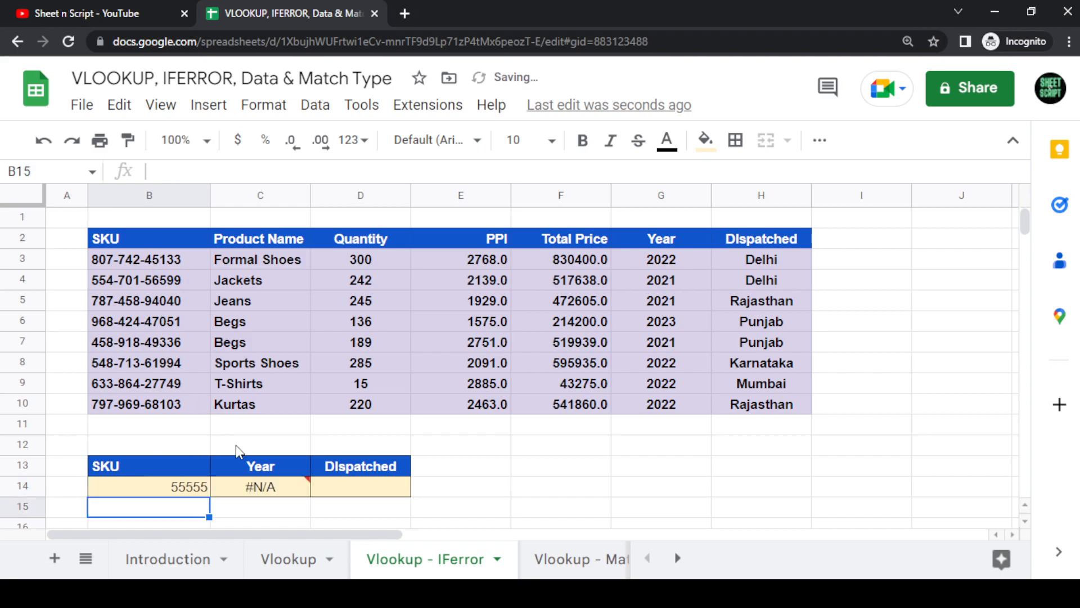
left_click(281, 491)
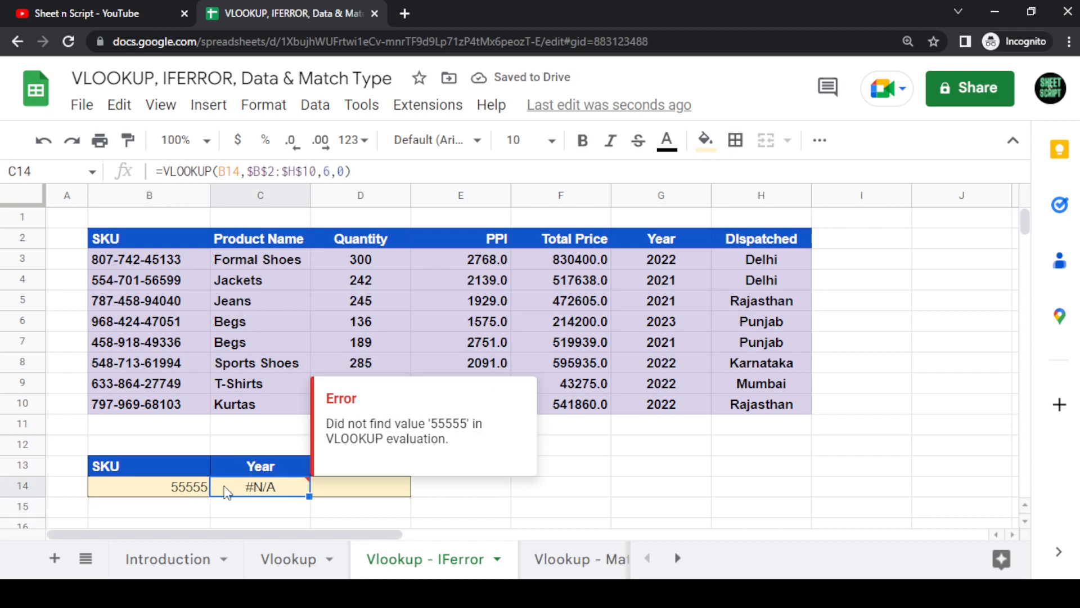
left_click(197, 493)
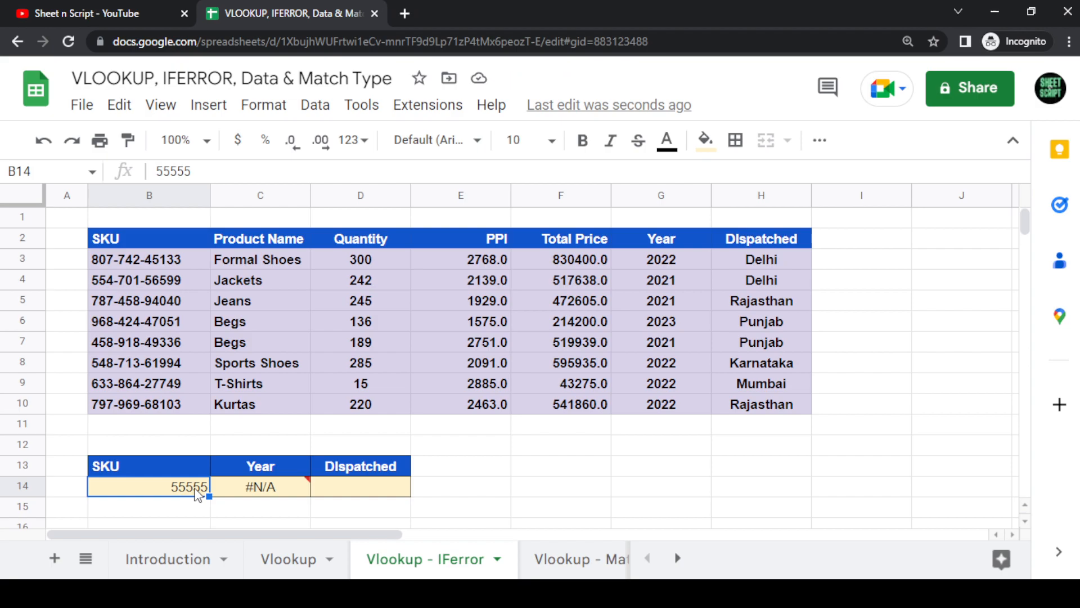
left_click(236, 495)
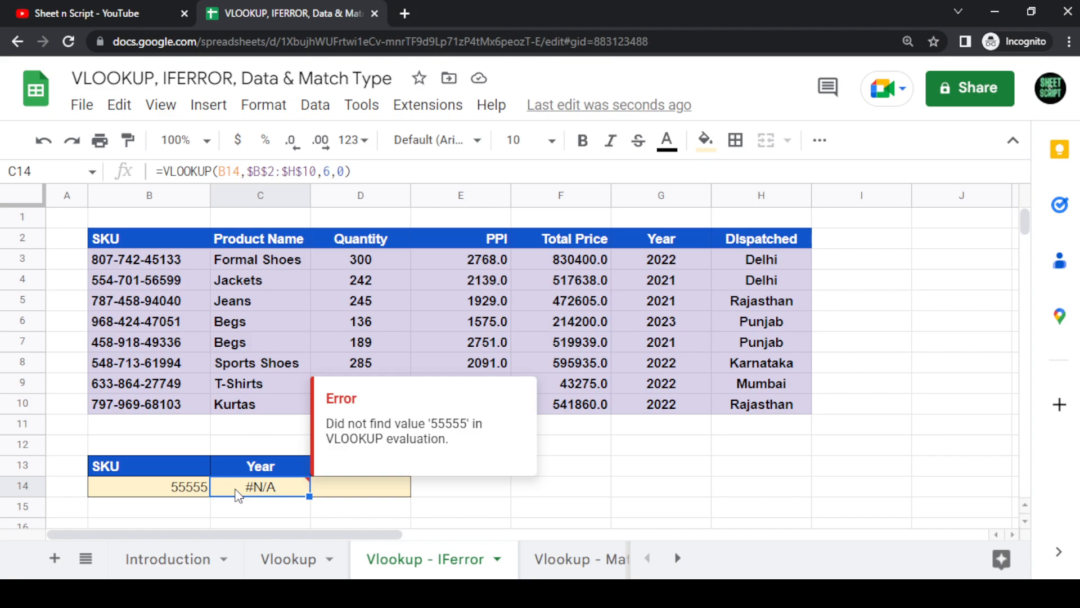
double_click(236, 494)
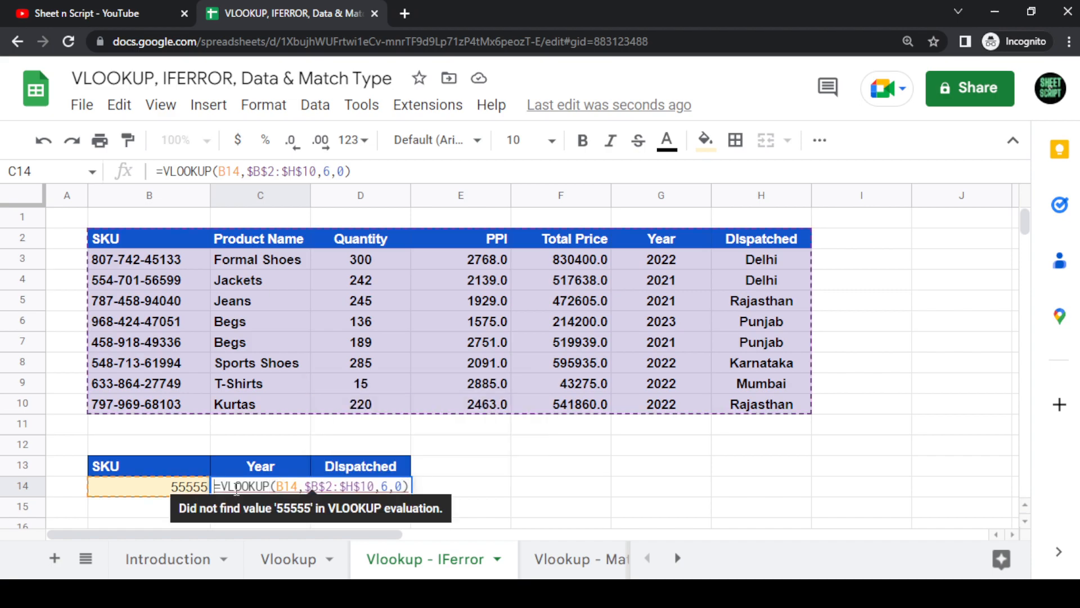
key("Return")
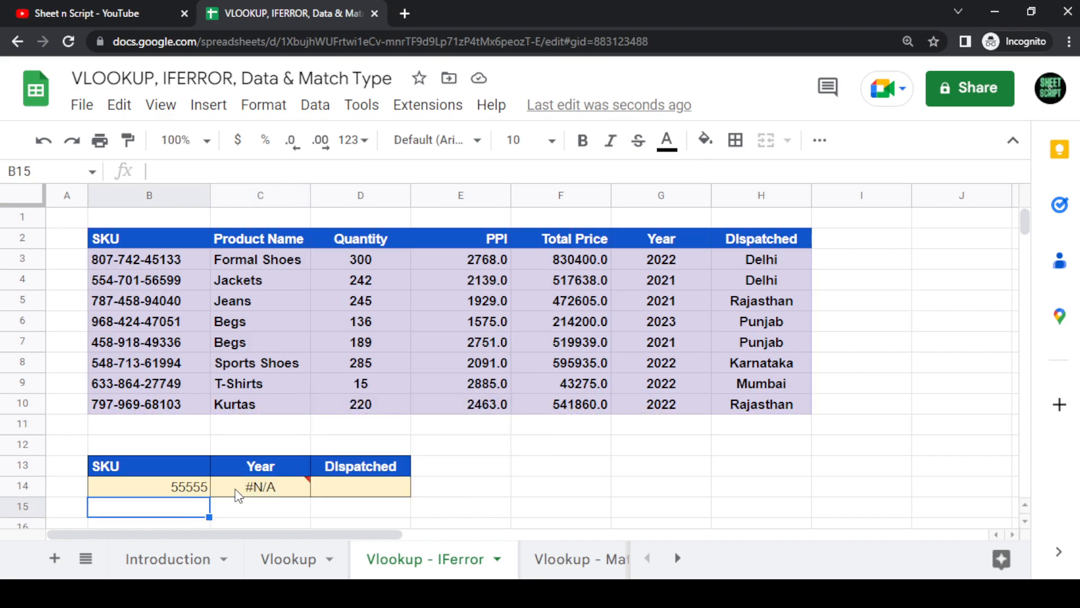
left_click(237, 493)
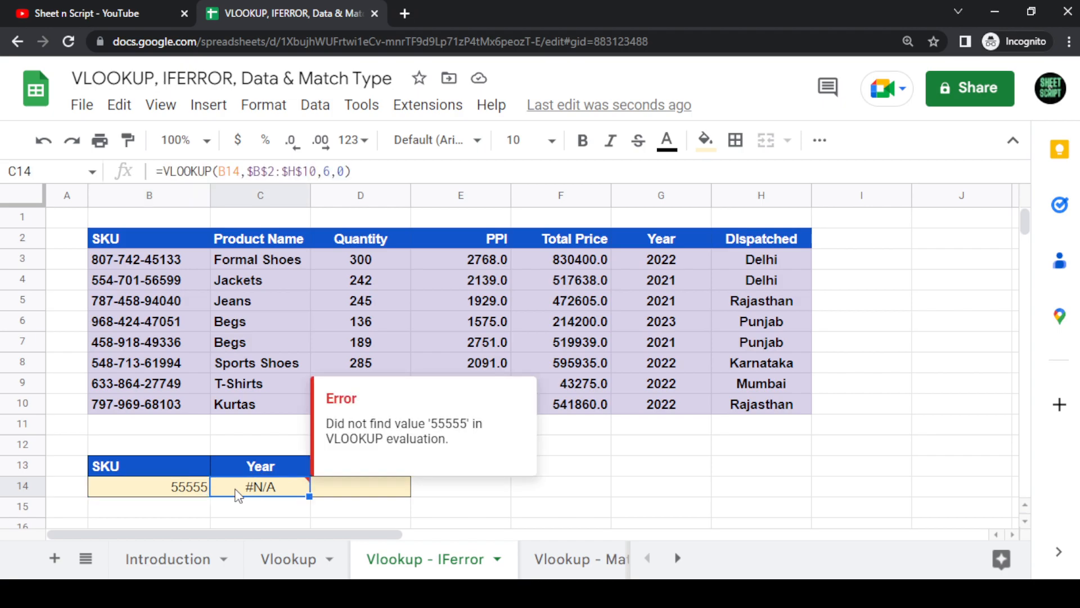
Step: Wrap the existing VLOOKUP in C14 inside an IFERROR function
double_click(237, 494)
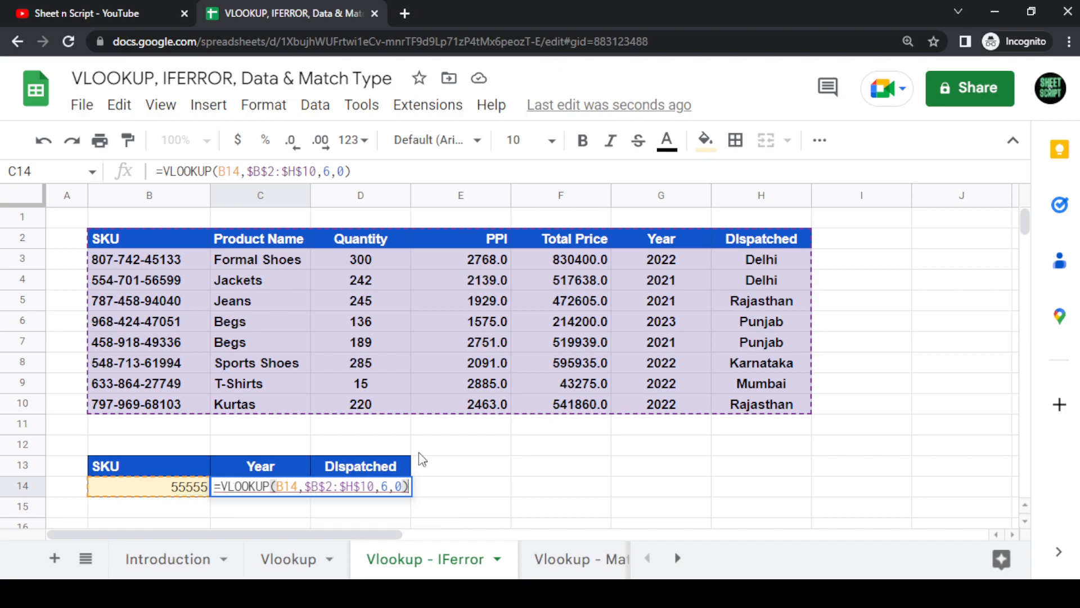
mouse_move(223, 491)
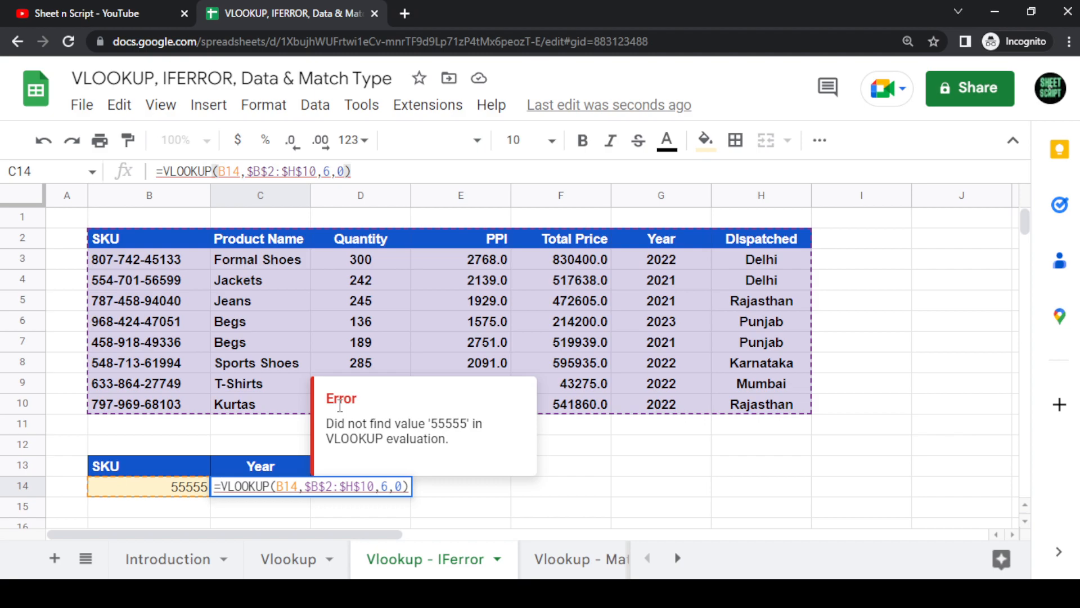
type("iferror")
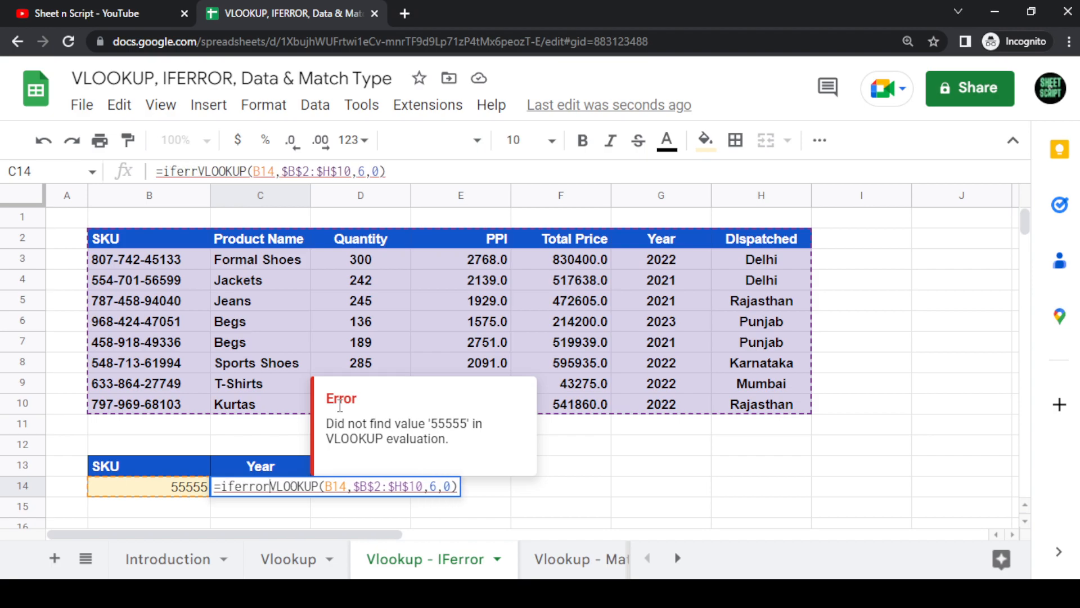
type("(")
key("Left")
key("ctrl+shift+Left")
type("iferr")
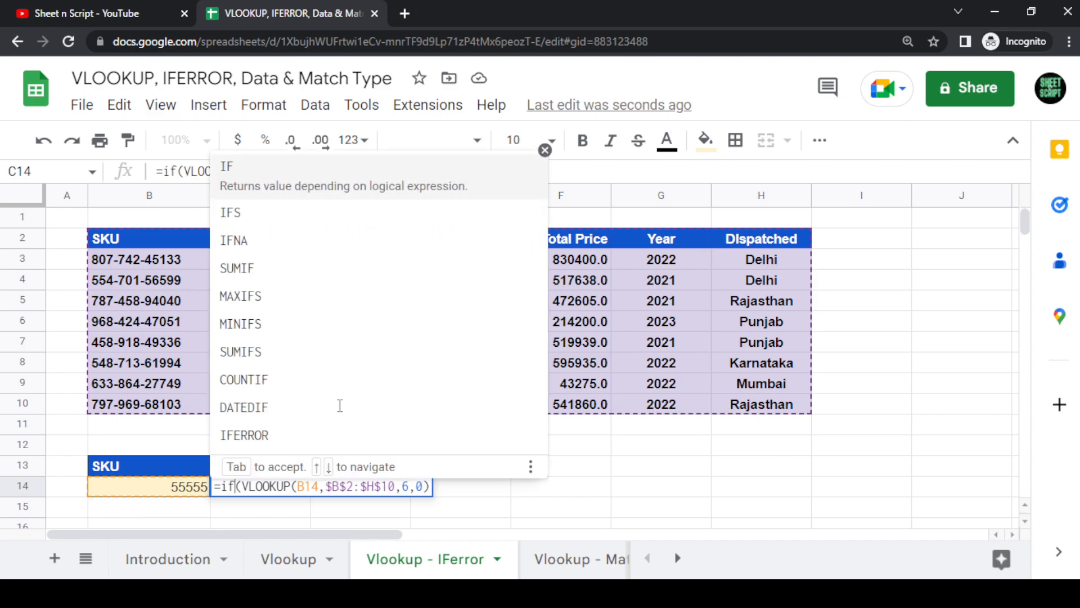
key("Tab")
Step: Add "No Data Found" as the IFERROR fallback value after the VLOOKUP and complete the C14 formula
key("Right")
key("Right")
key("Right")
key("Right")
key("Right")
key("Right")
key("Right")
key("Right")
key("Right")
key("Right")
key("Right")
key("Right")
key("Right")
key("Right")
key("Right")
key("Right")
key("Right")
key("Right")
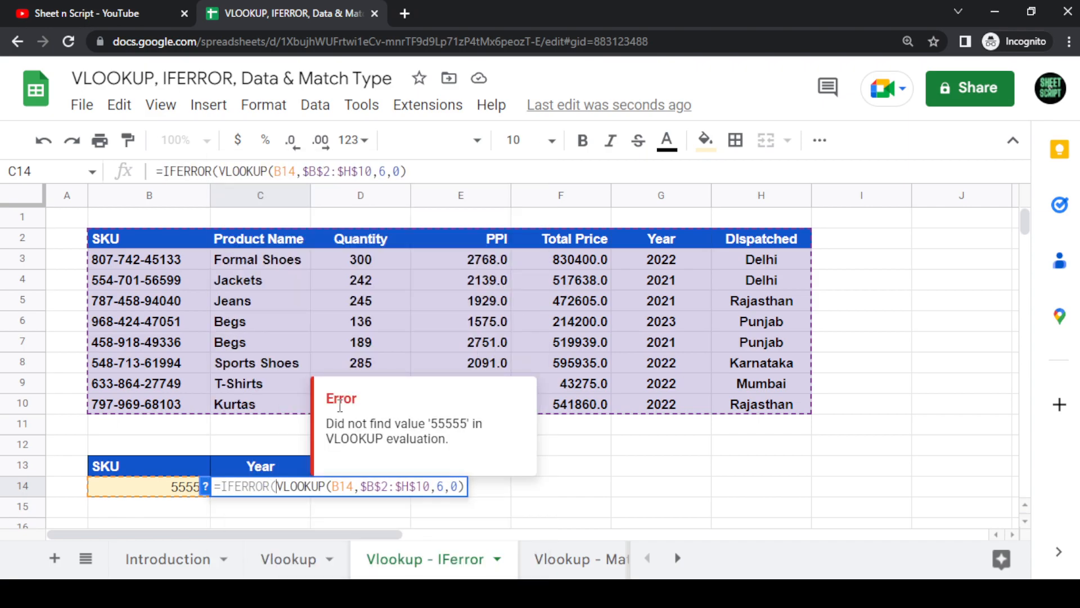
key("Right")
key("Right")
key("Right")
key("Right")
key("Right")
key("Right")
key("Right")
key("Right")
key("Right")
key("Right")
type(",")
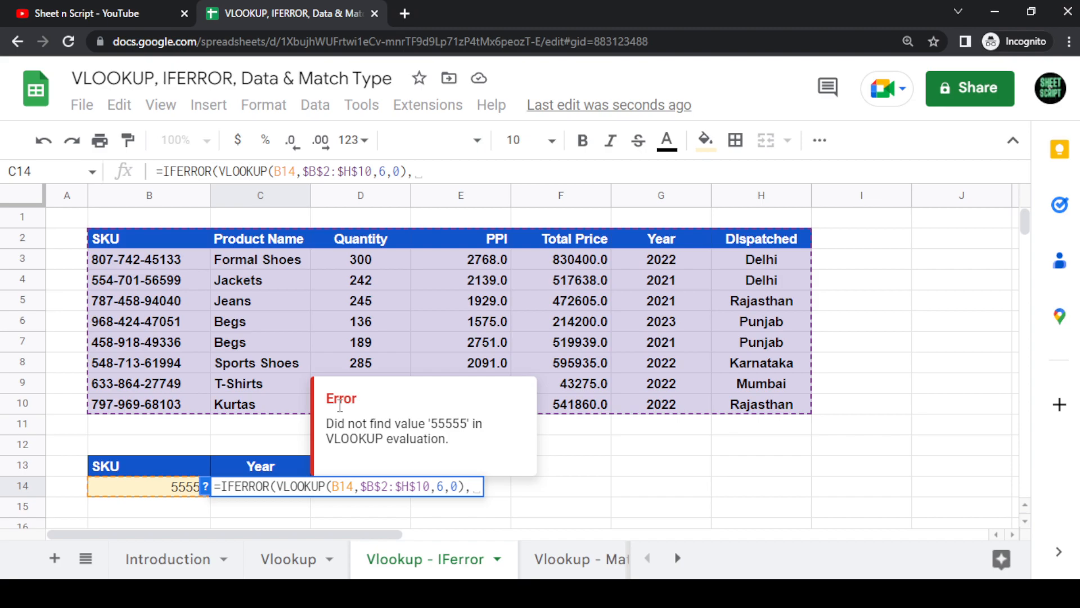
type("\"\"")
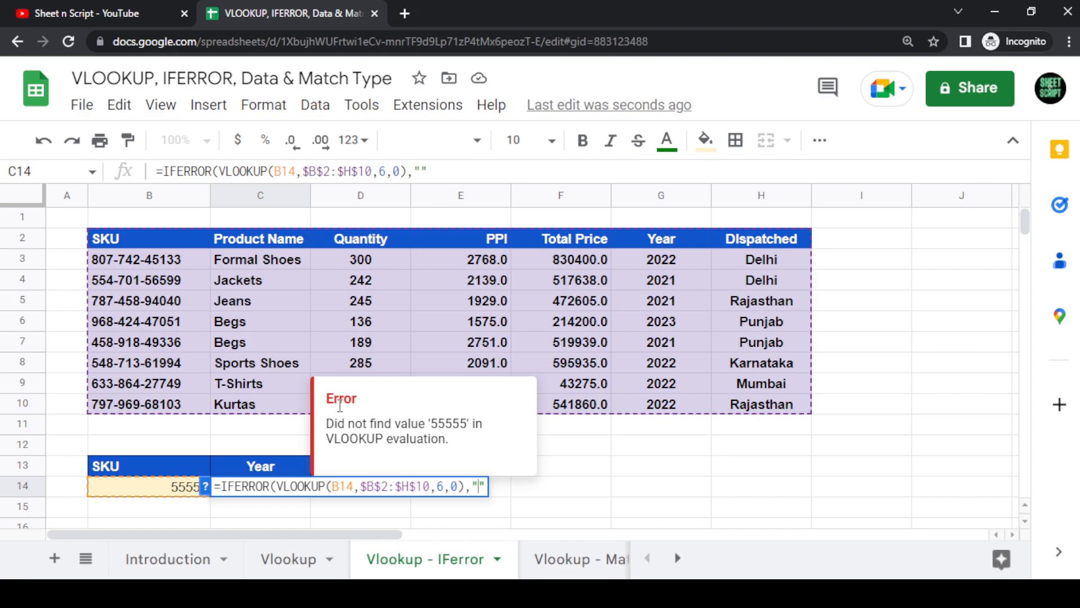
type("No Data Found")
key("Right")
type(")")
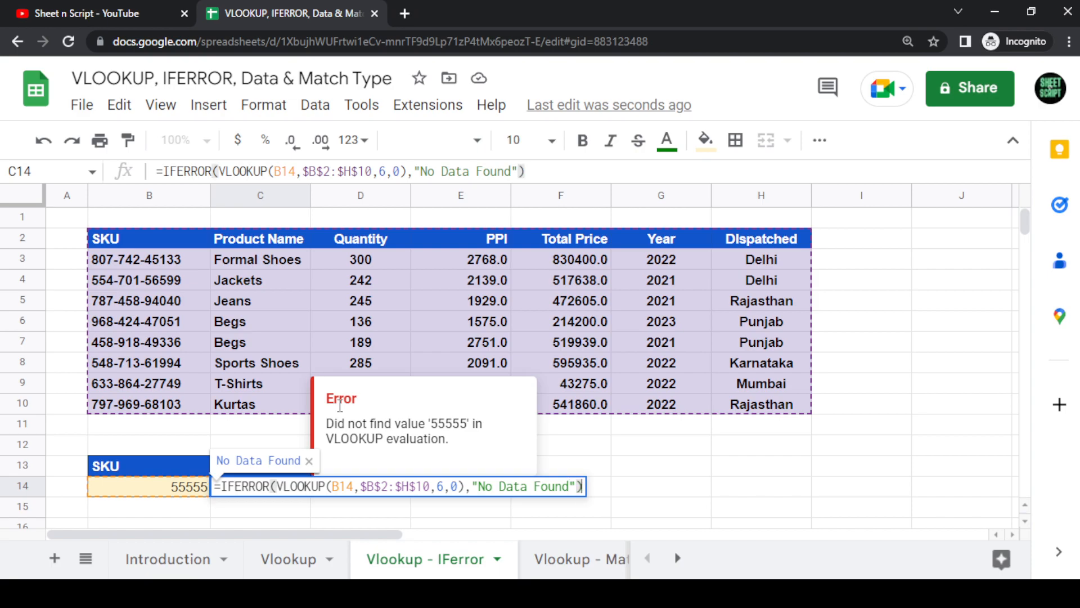
key("Return")
key("Up")
key("Left")
key("Right")
key("Left")
key("Right")
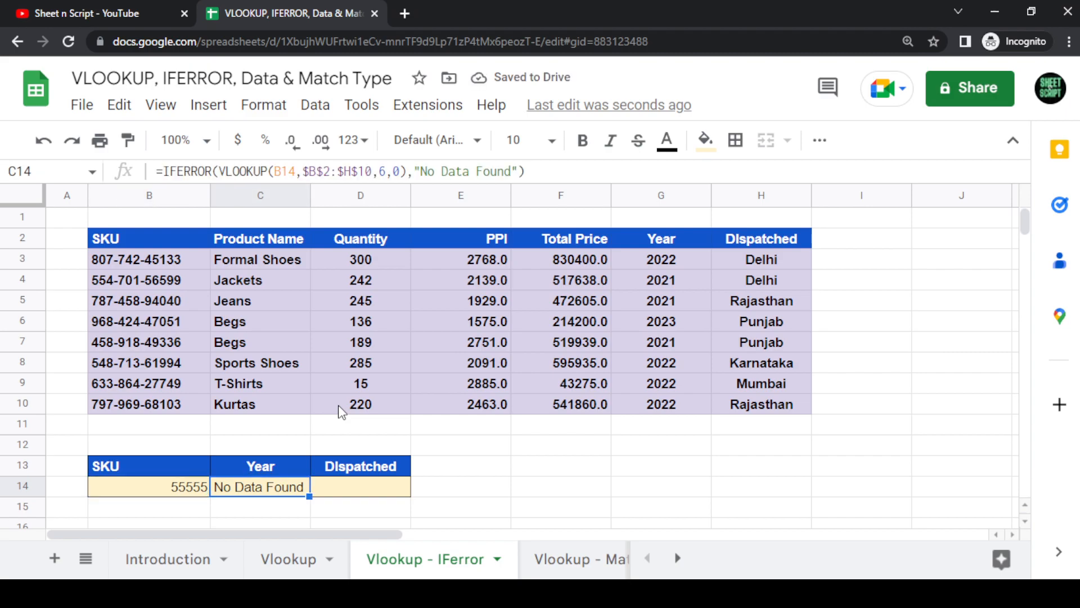
double_click(163, 363)
left_click_drag(187, 364, 76, 369)
key("ctrl+c")
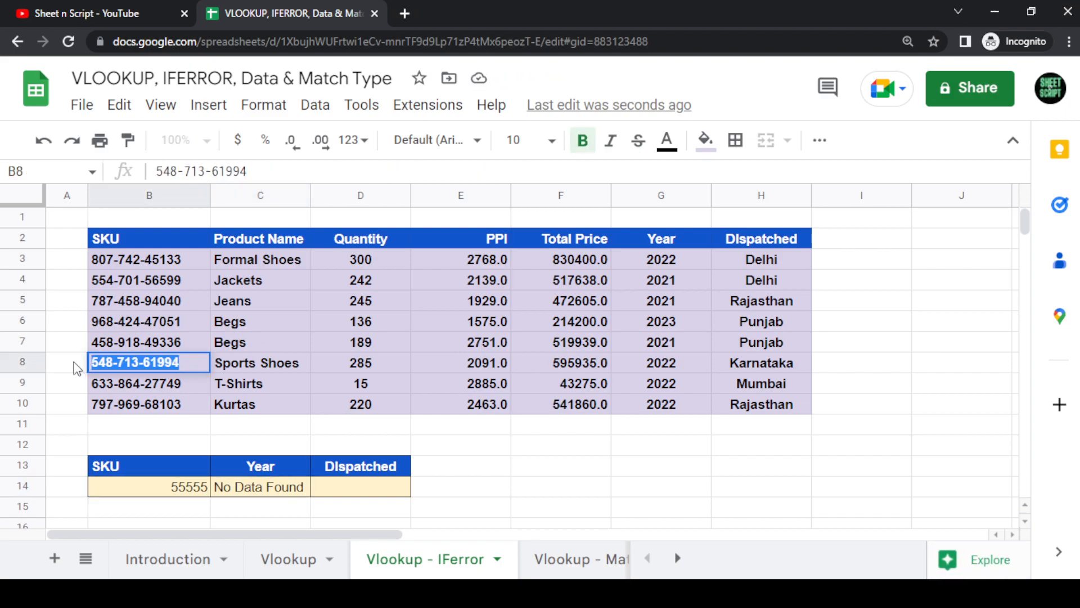
key("Escape")
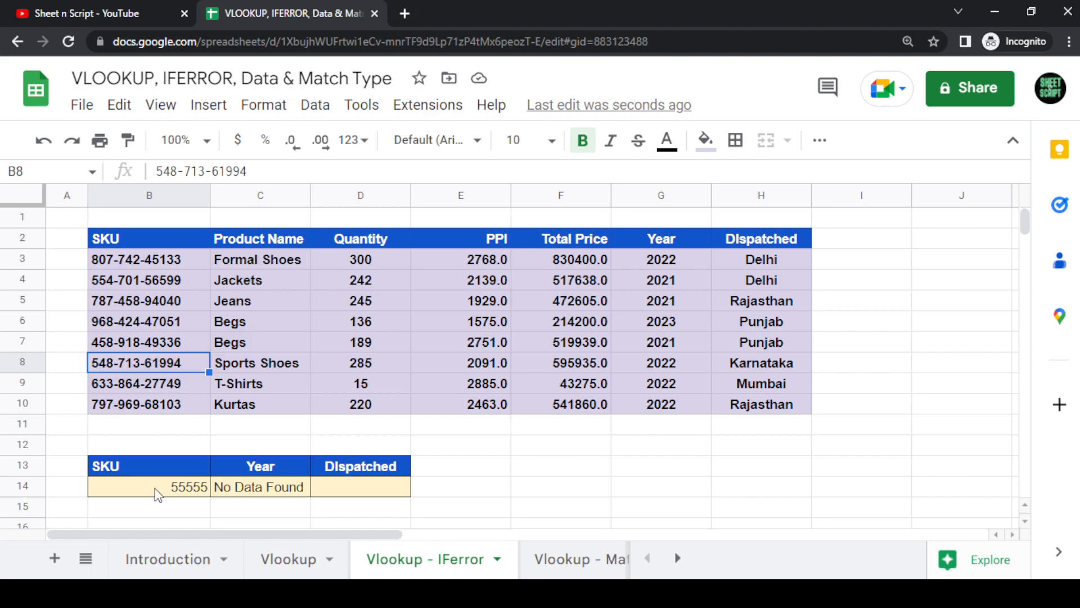
double_click(190, 487)
double_click(190, 487)
key("ctrl+v")
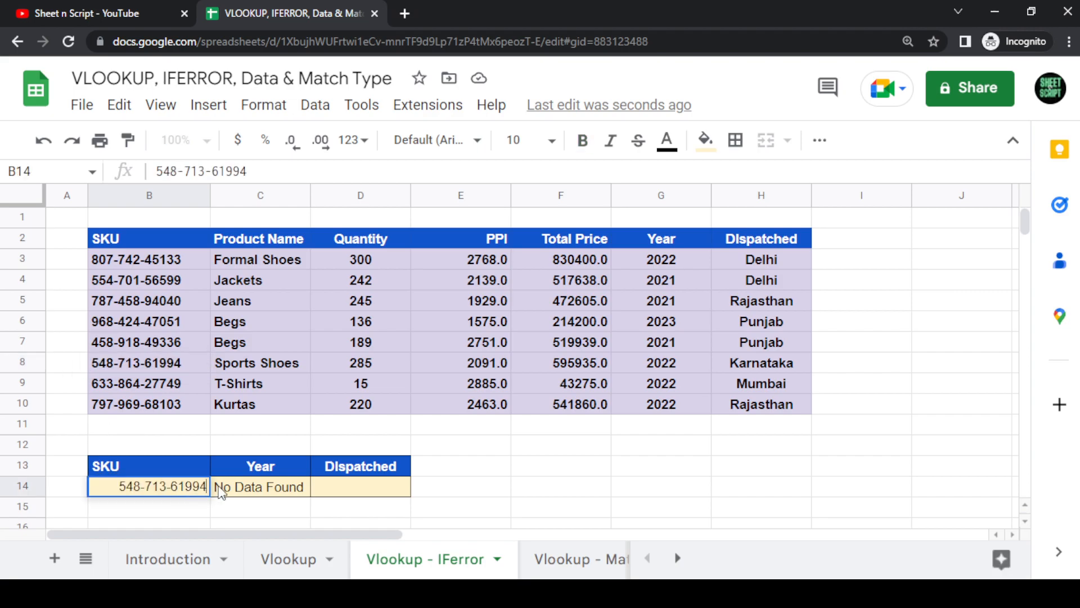
left_click(221, 491)
key("Left")
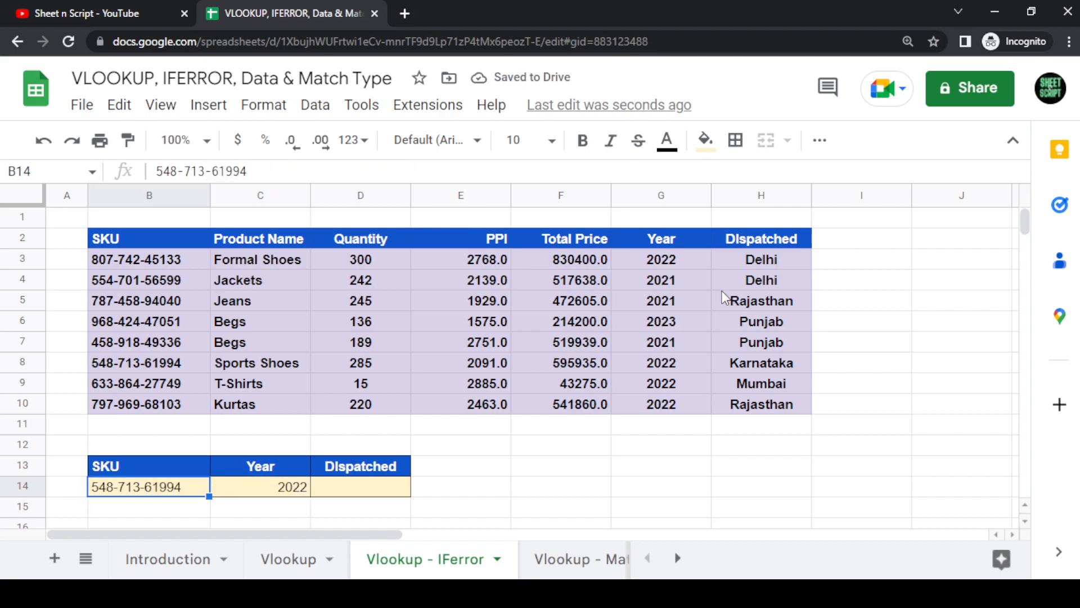
key("Return")
key("BackSpace")
key("BackSpace")
key("BackSpace")
key("BackSpace")
type("6578")
key("Return")
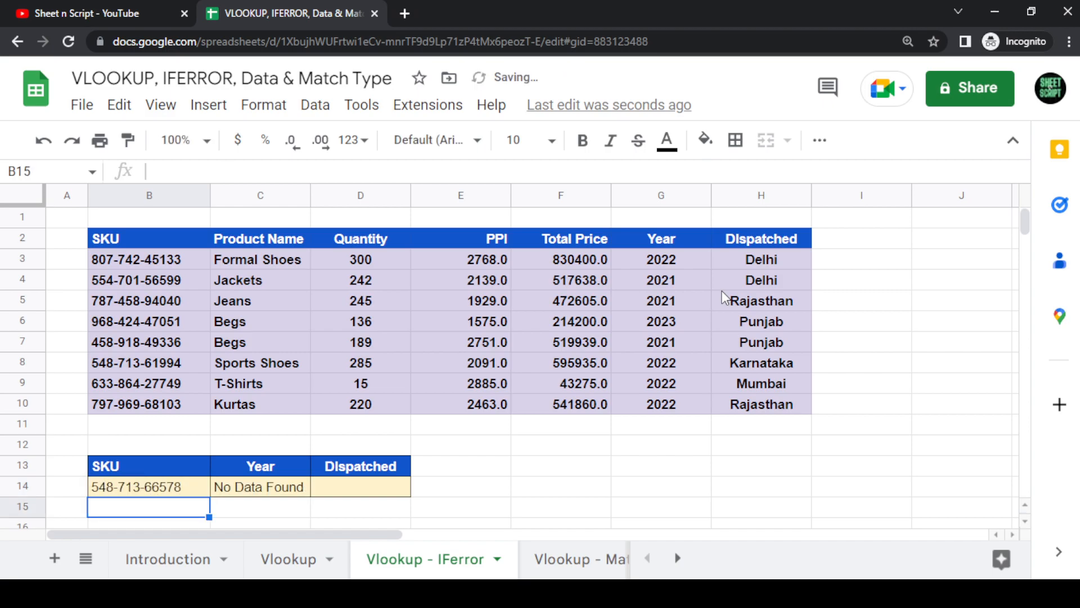
Step: Remove the "No Data Found" fallback argument from the IFERROR formula in C14
key("Down")
key("Up")
key("Up")
key("Right")
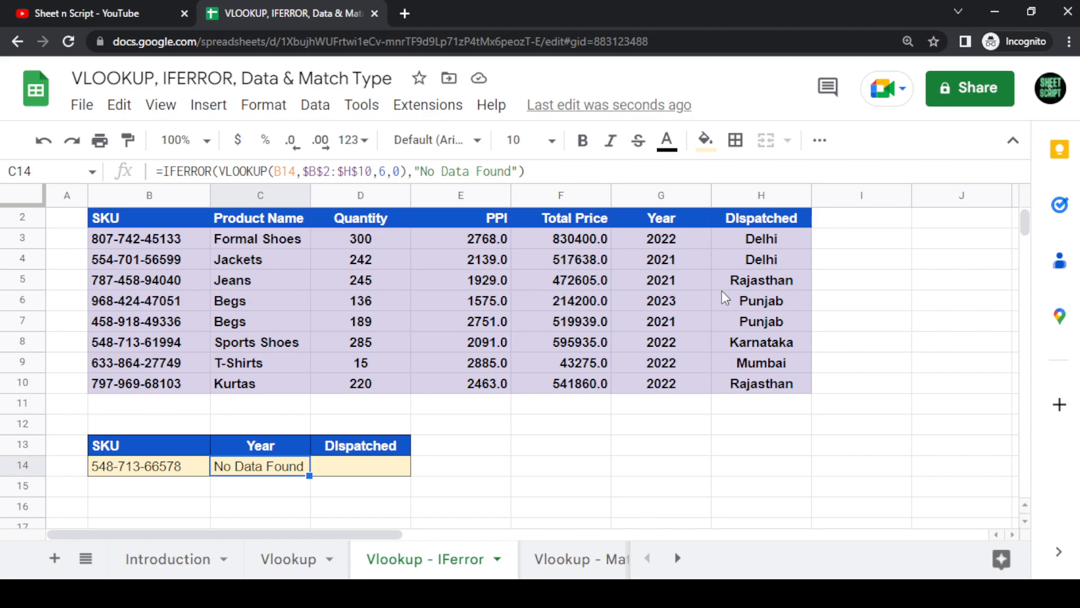
key("F2")
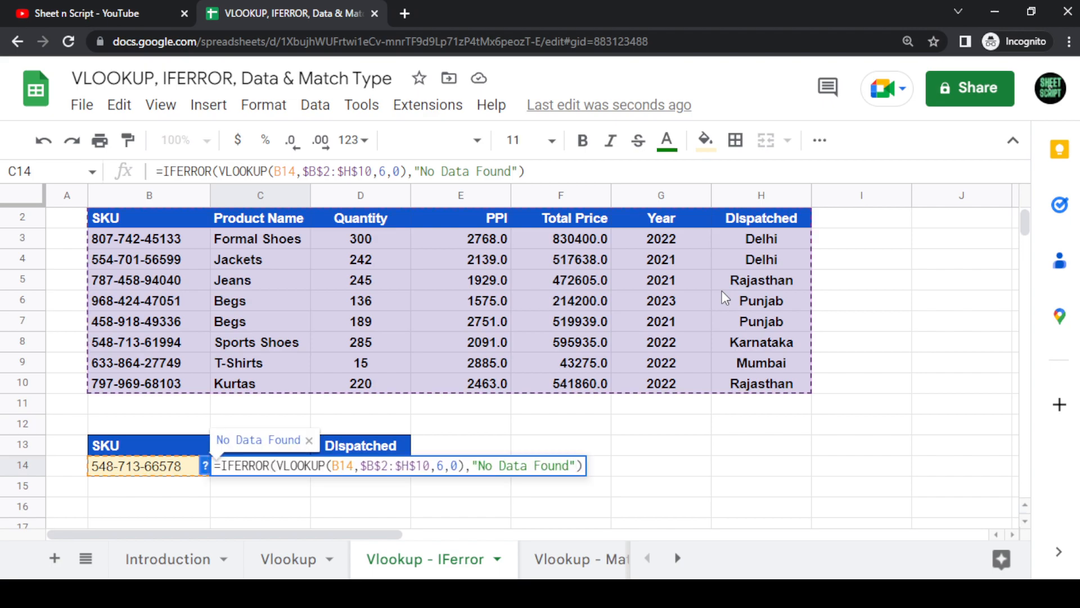
key("Left")
key("Left")
key("ctrl+shift+Left")
key("ctrl+shift+Left")
key("ctrl+shift+Left")
key("BackSpace")
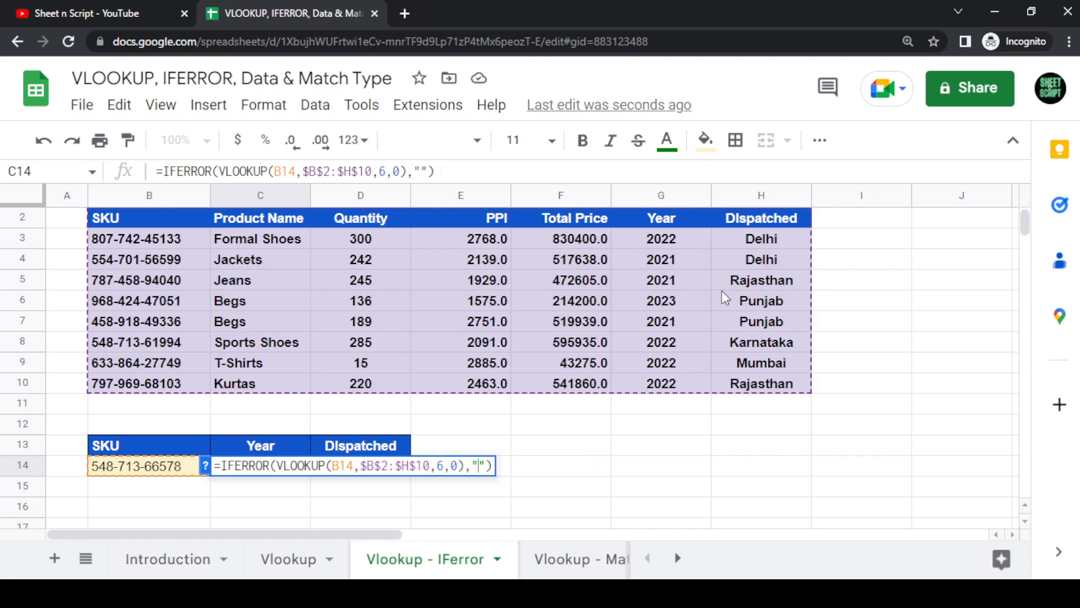
key("BackSpace")
key("BackSpace")
key("BackSpace")
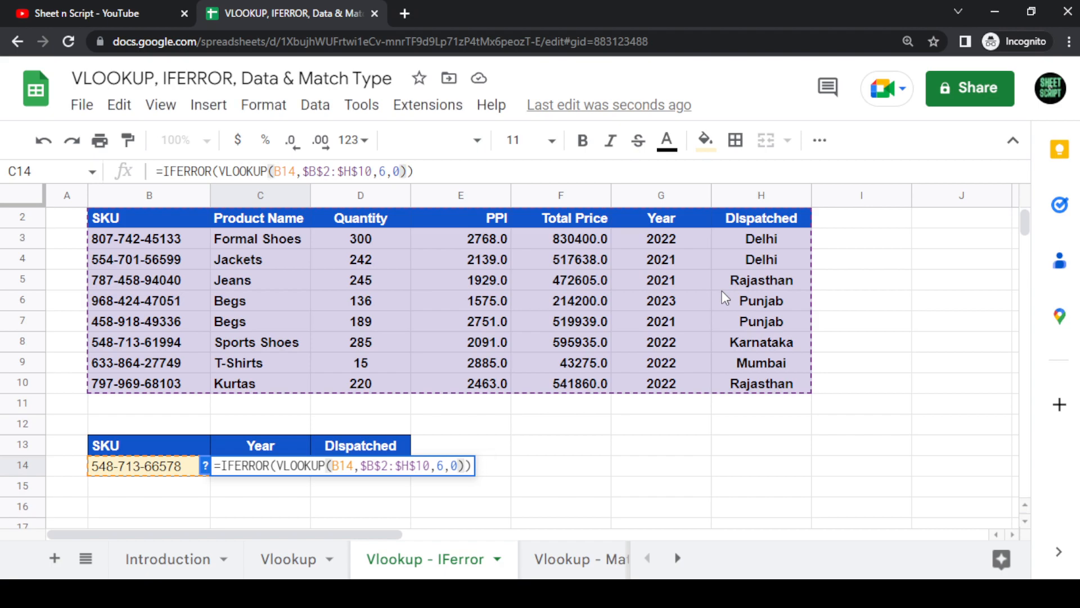
key("Return")
key("Up")
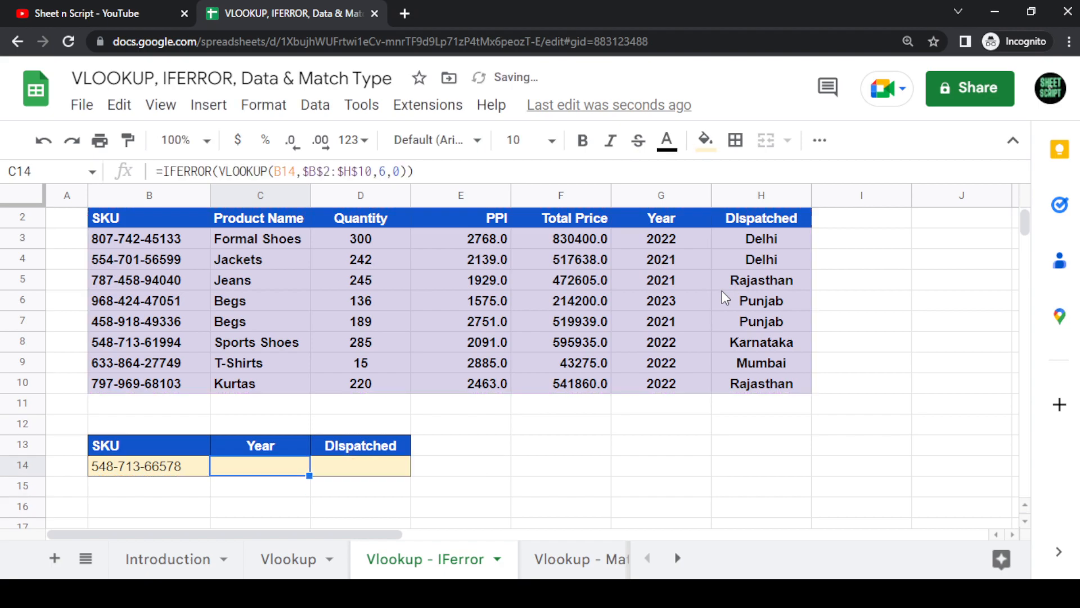
Step: Add an empty string "" as the IFERROR fallback value in the C14 formula
key("F2")
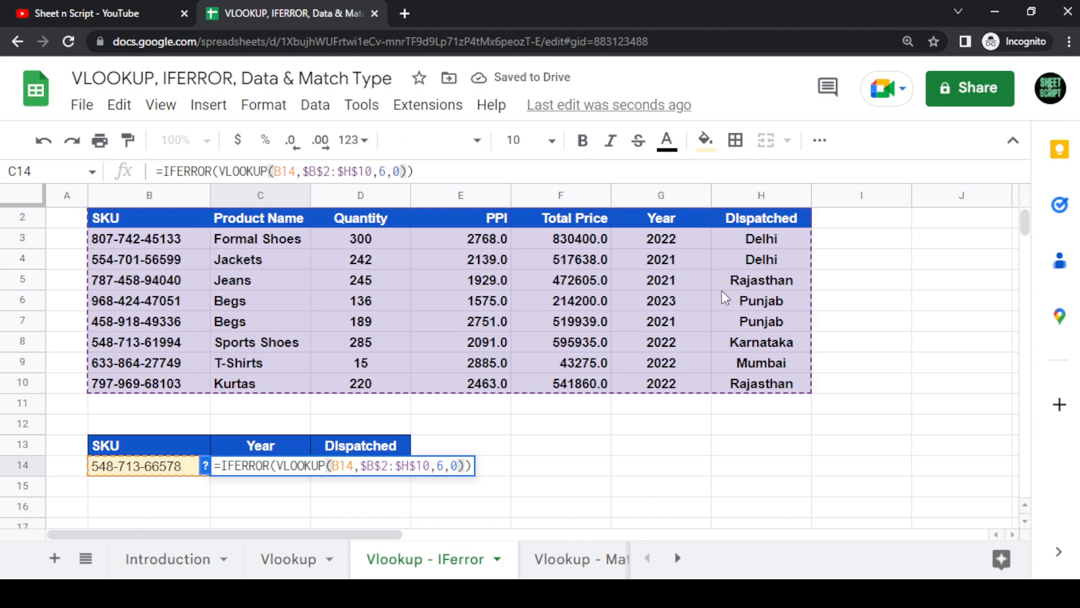
type(",\"\"")
key("Return")
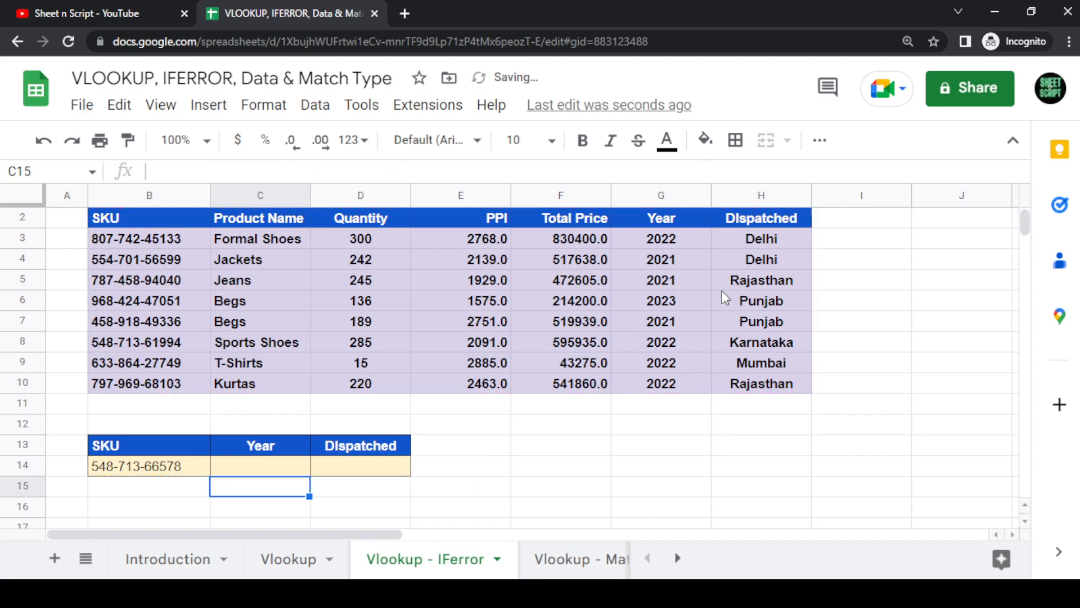
key("Up")
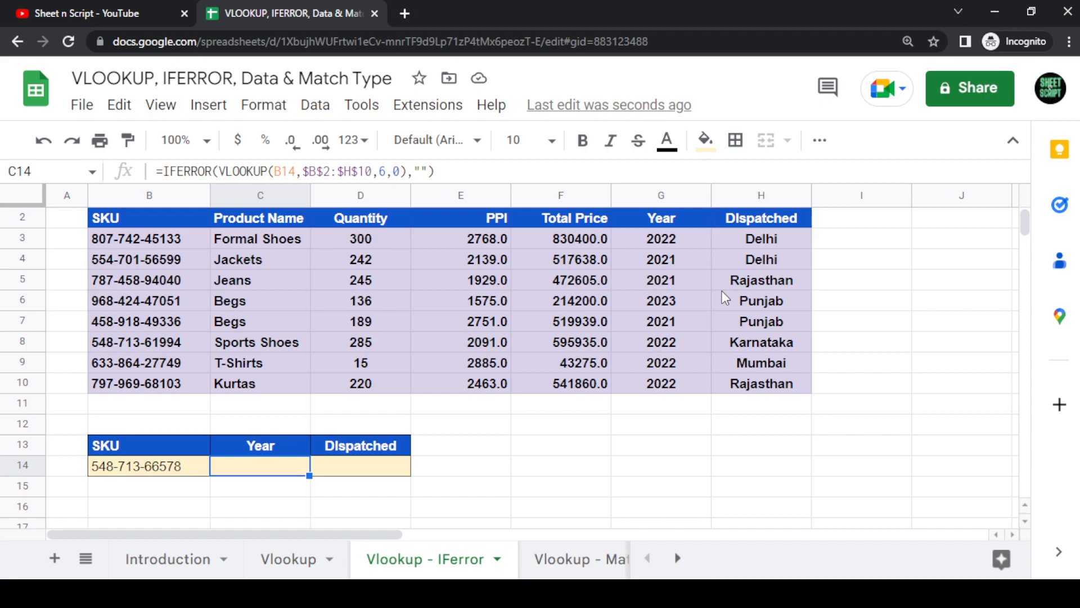
Step: On the Vlookup - Match Data Type sheet, start a VLOOKUP in C14 with B14 as the search key
left_click(568, 559)
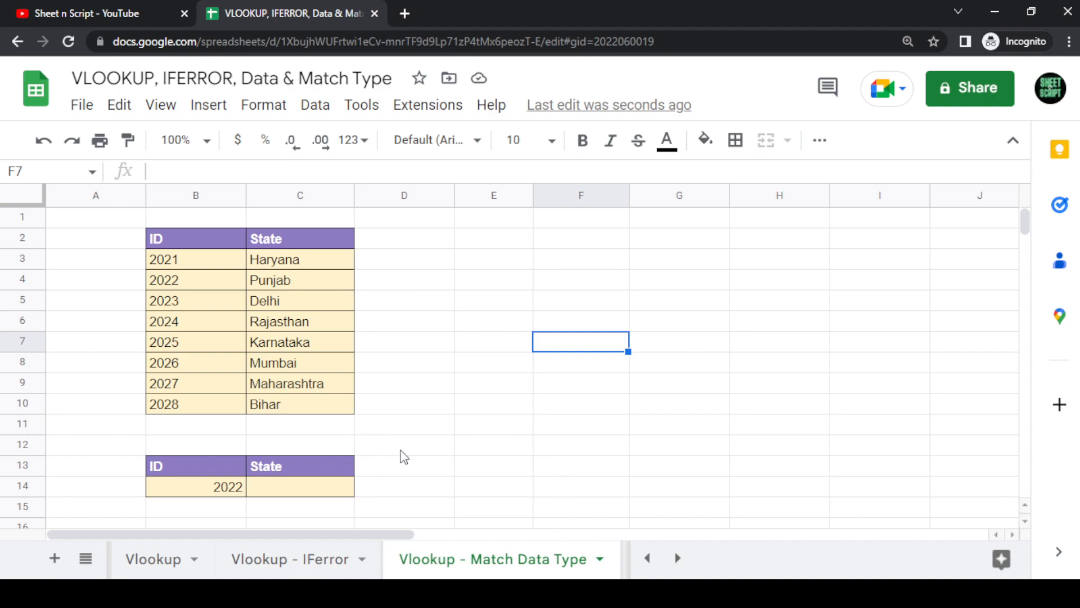
left_click(353, 488)
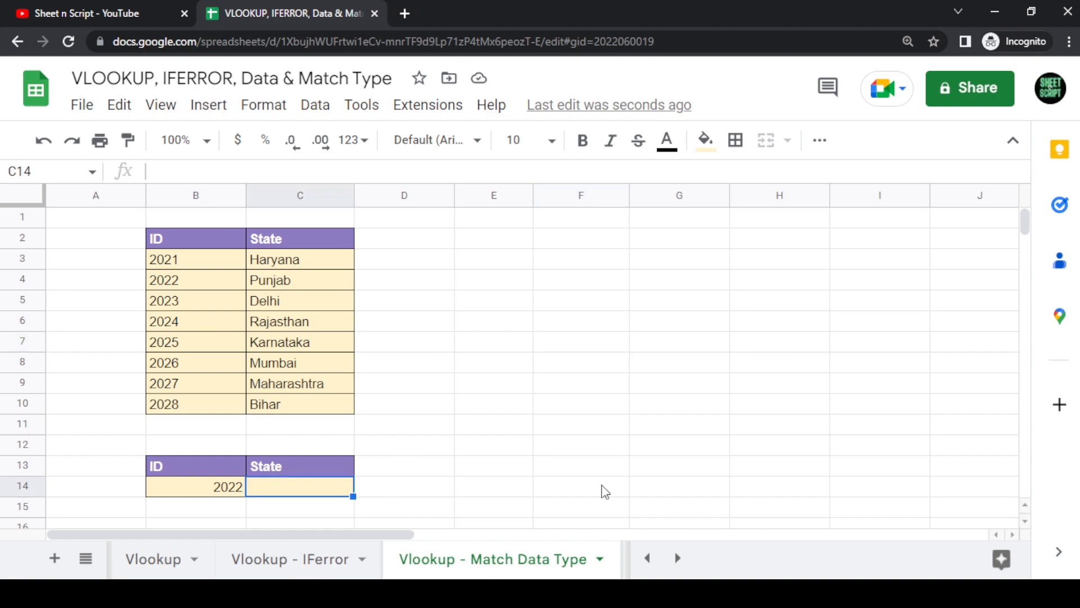
type("=")
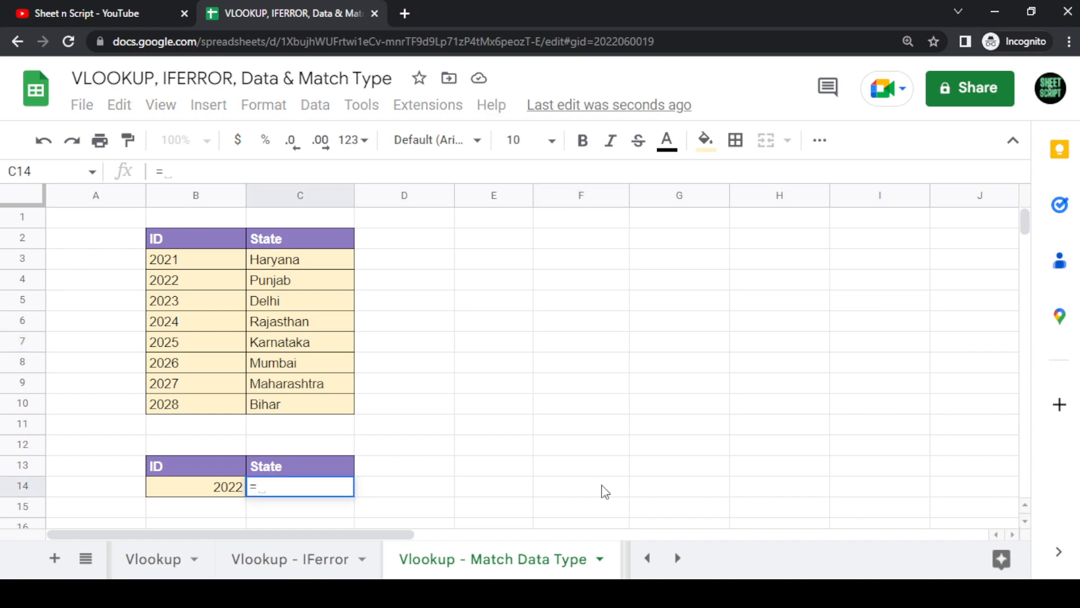
key("BackSpace")
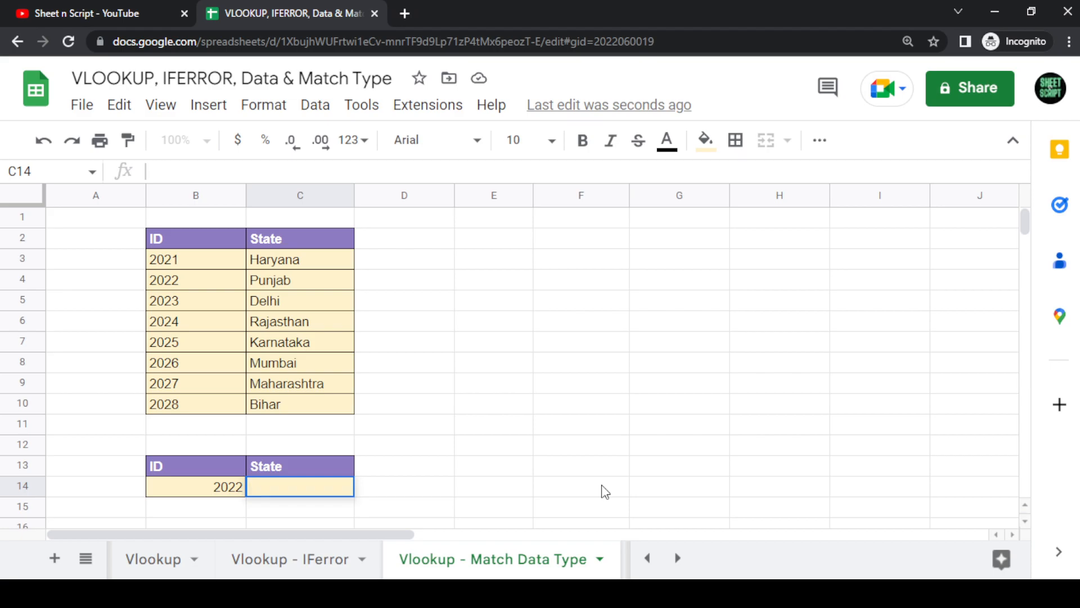
type("=vlookup(")
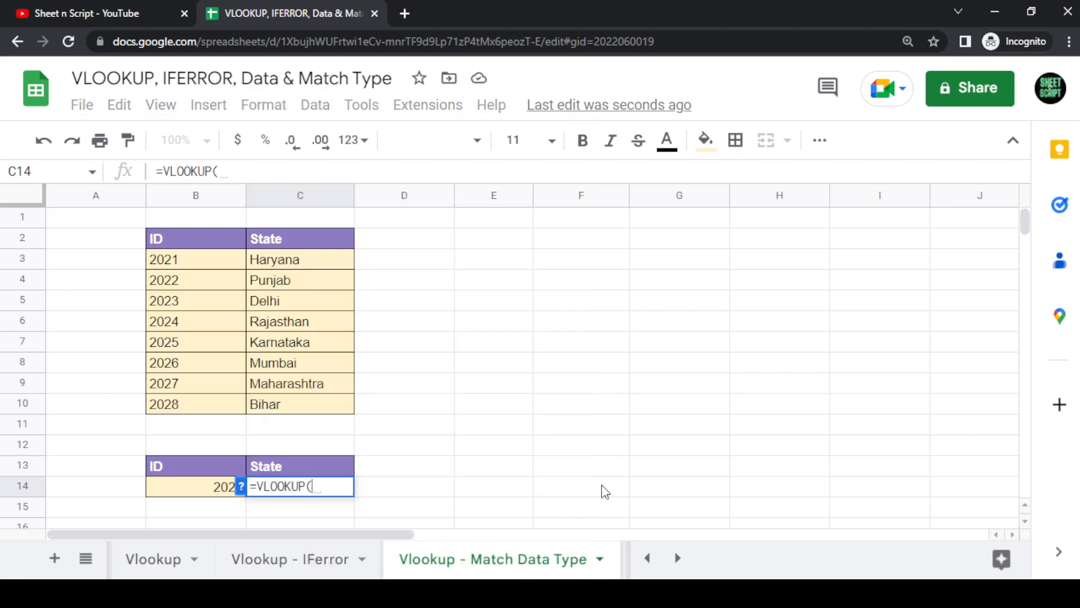
key("Left")
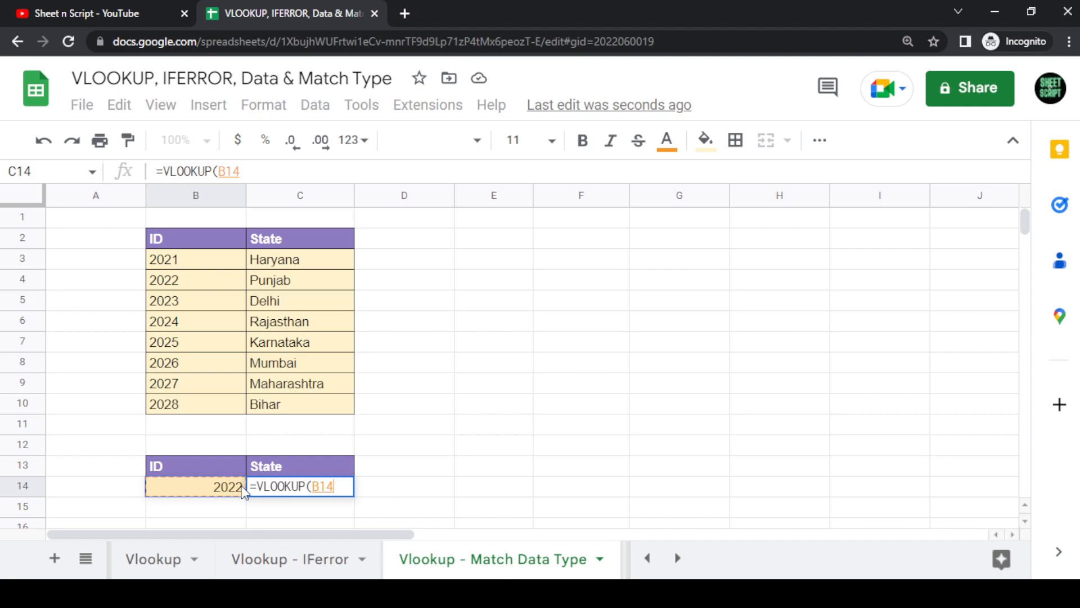
Step: Add the ID and State table as the lookup range, locked as $B$2:$C$10
type(",")
left_click(191, 242)
left_click_drag(196, 236, 182, 401)
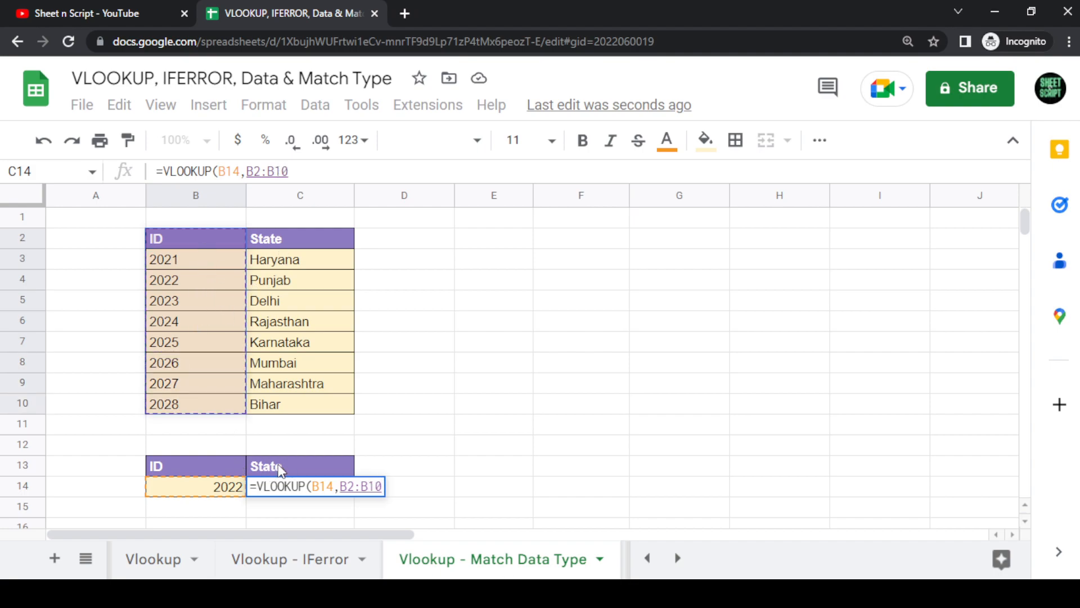
left_click_drag(209, 236, 270, 405)
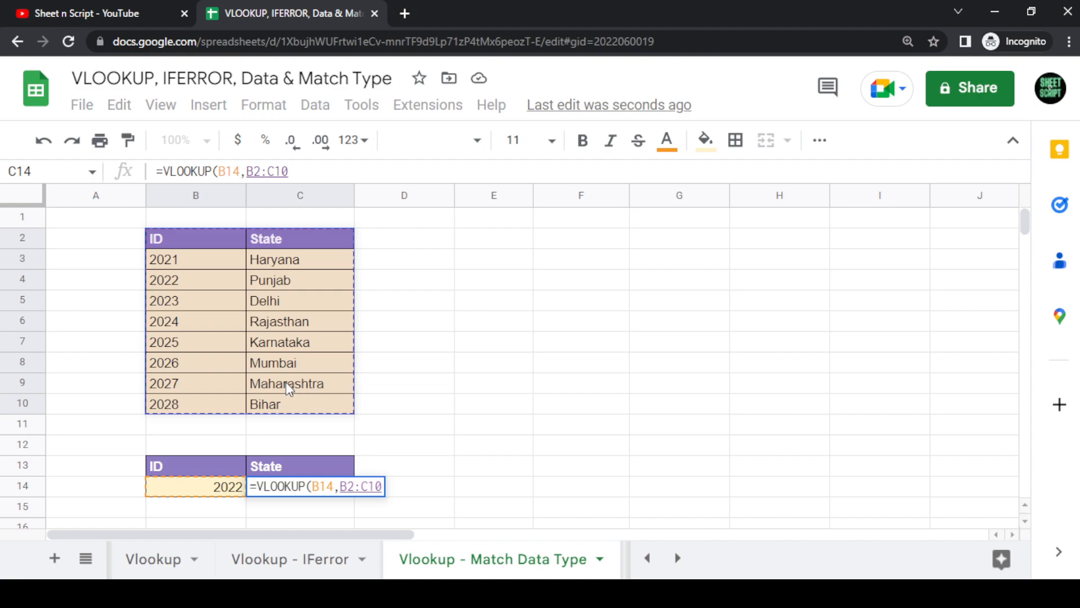
key("F4")
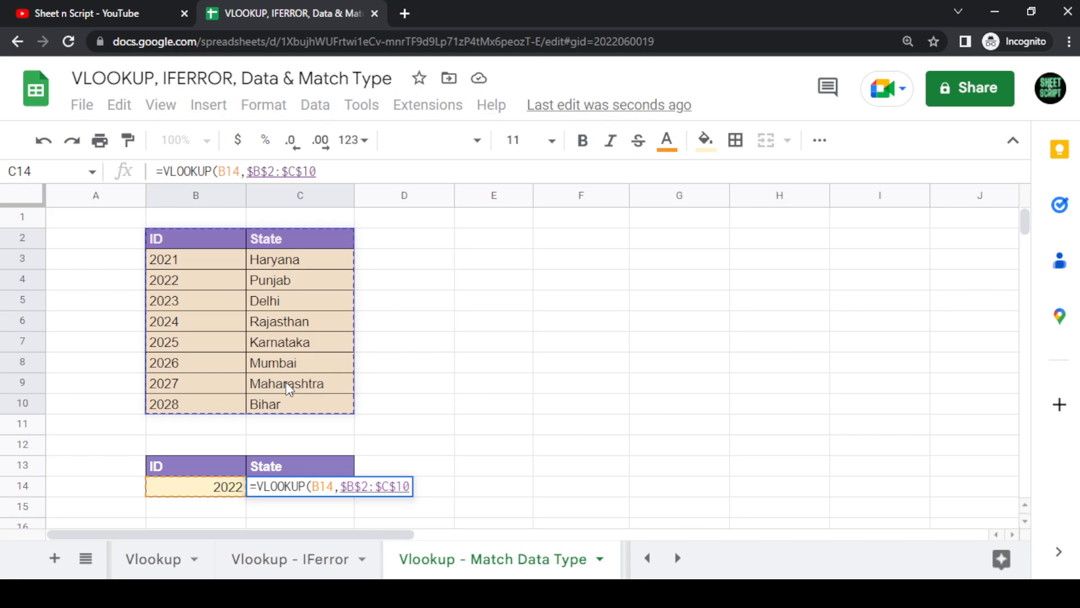
Step: Complete the C14 VLOOKUP with column index 2 and 0 for an exact match, and inspect its result
type(",")
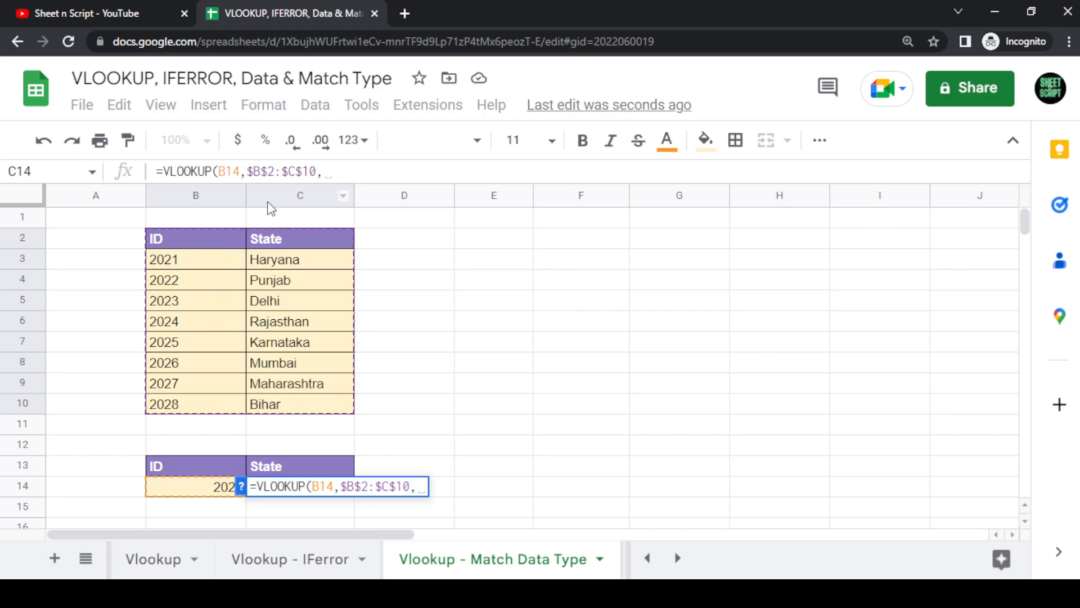
type("2")
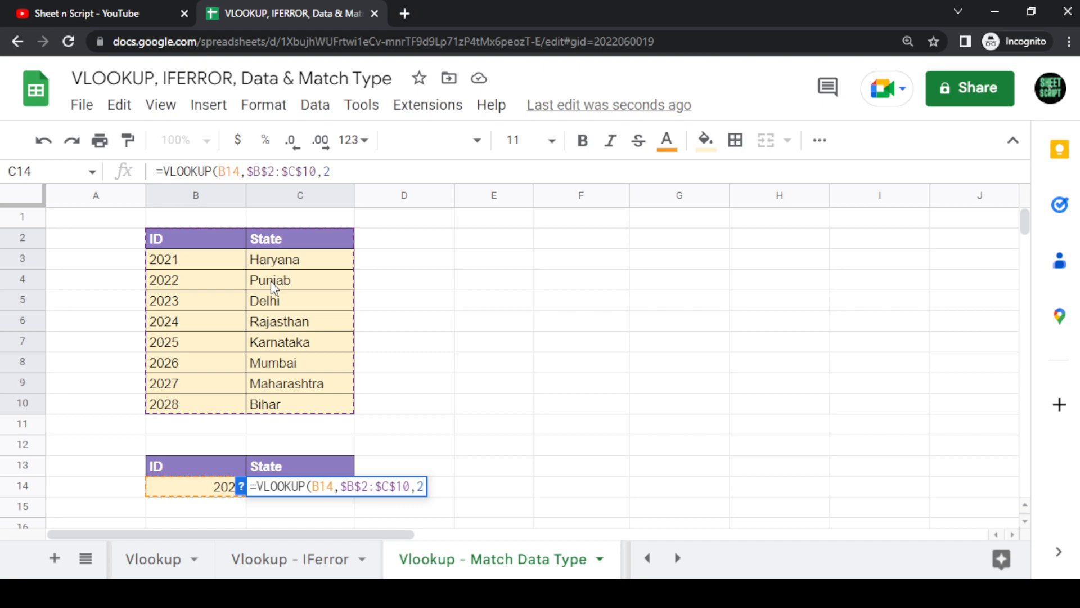
type(",0")
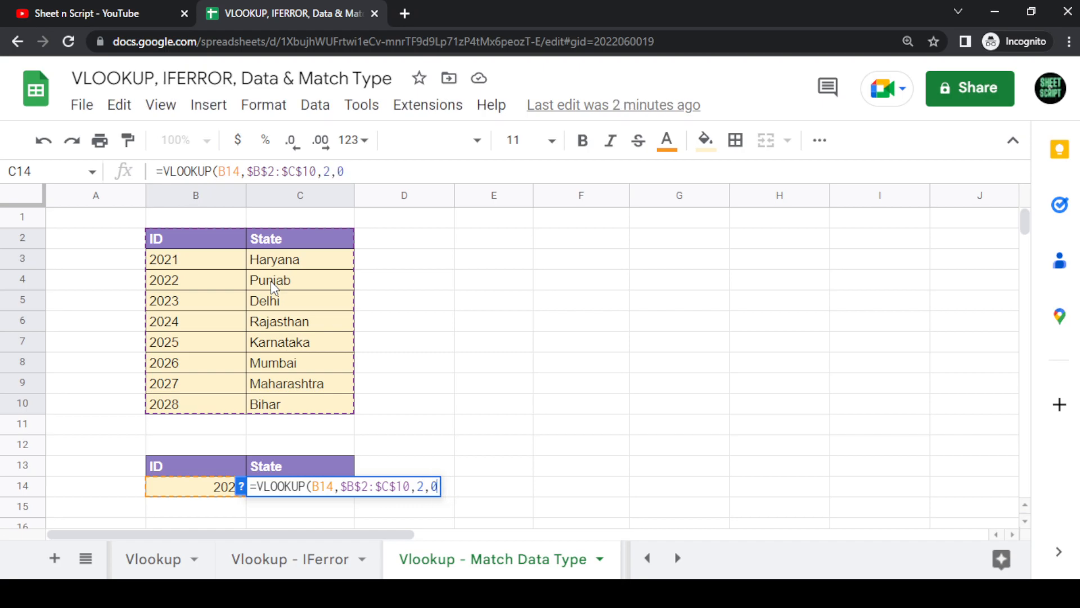
type(")")
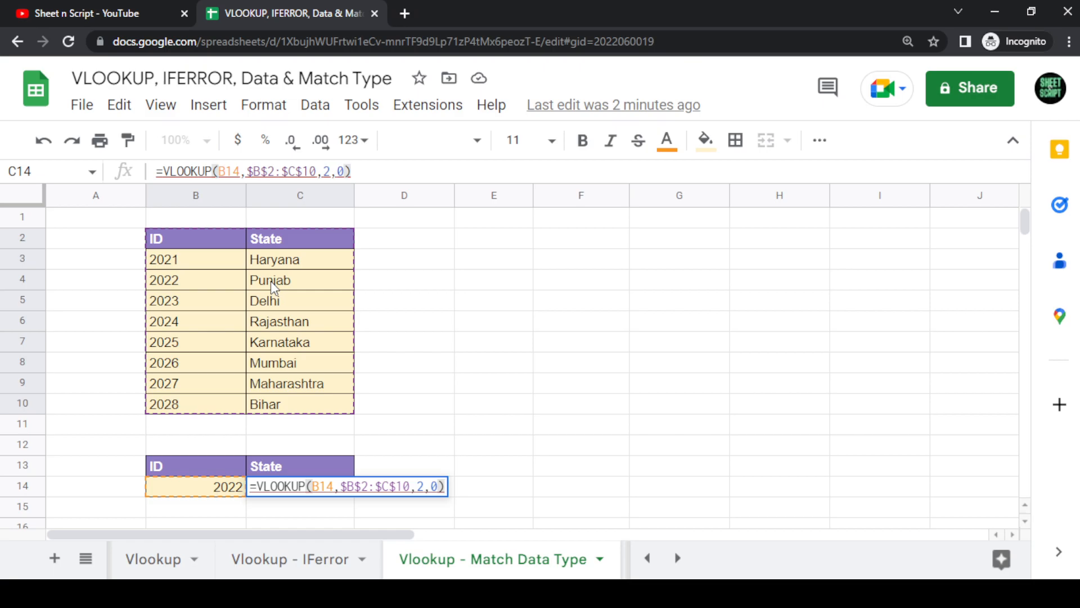
key("Return")
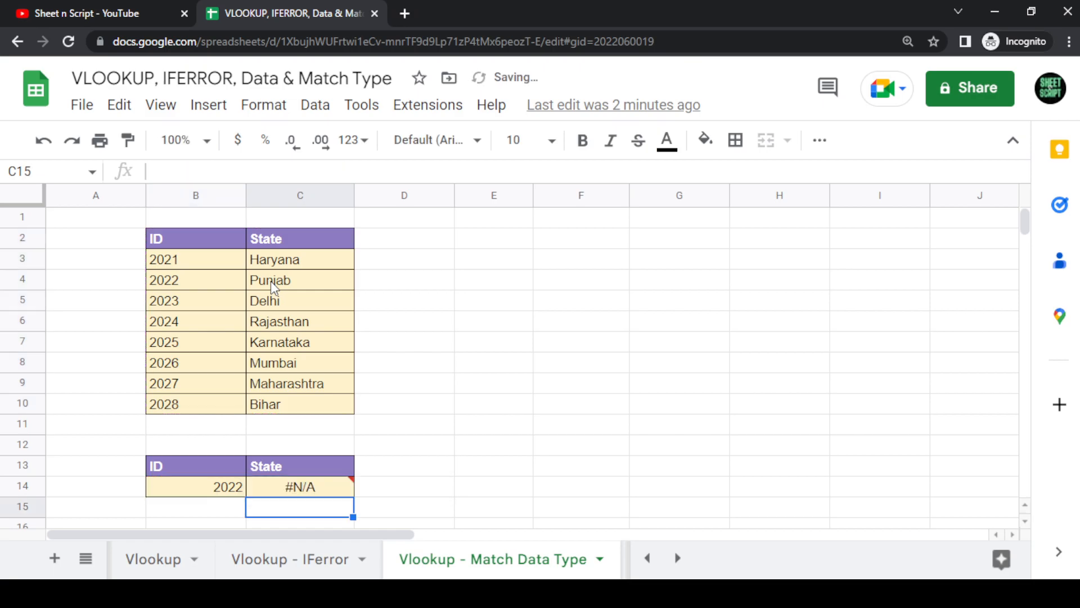
key("Up")
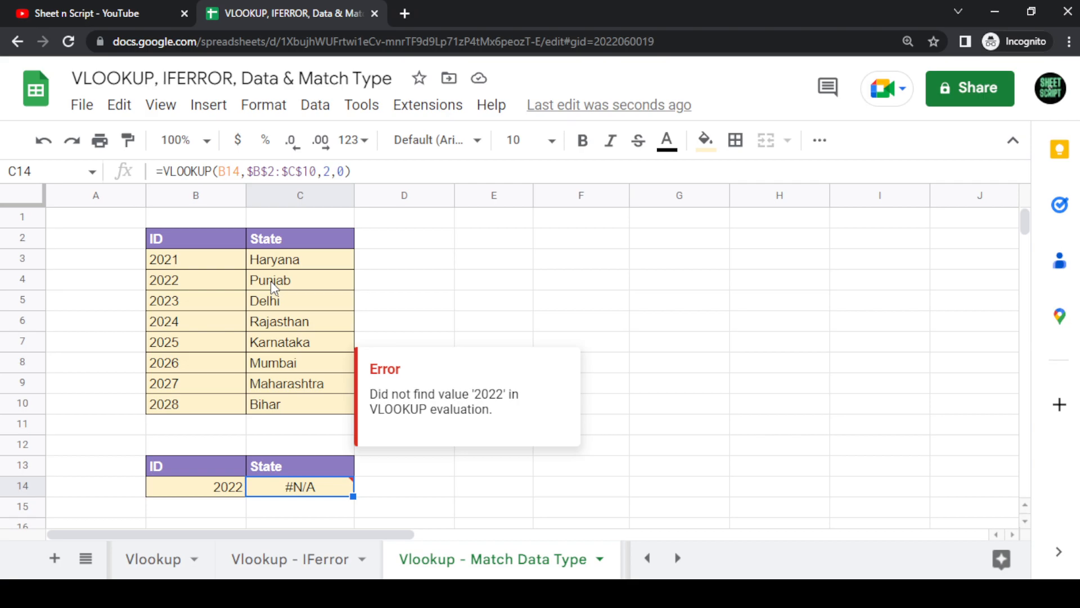
Step: Enter the heading "data types" in E2 and try "ABC" as an entry in E4
left_click(496, 223)
left_click(492, 235)
type("data types")
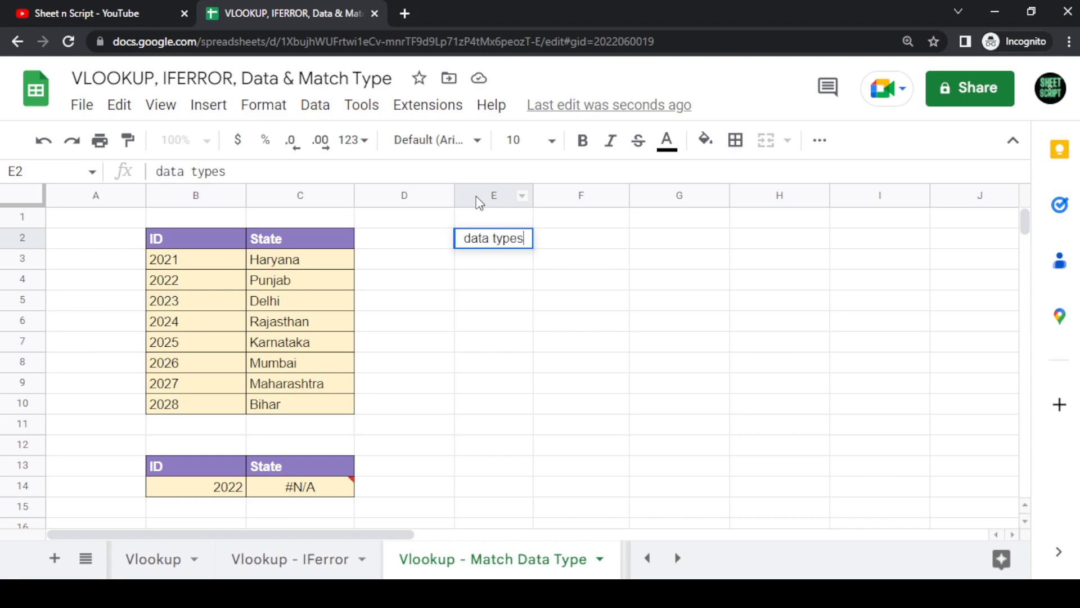
key("Return")
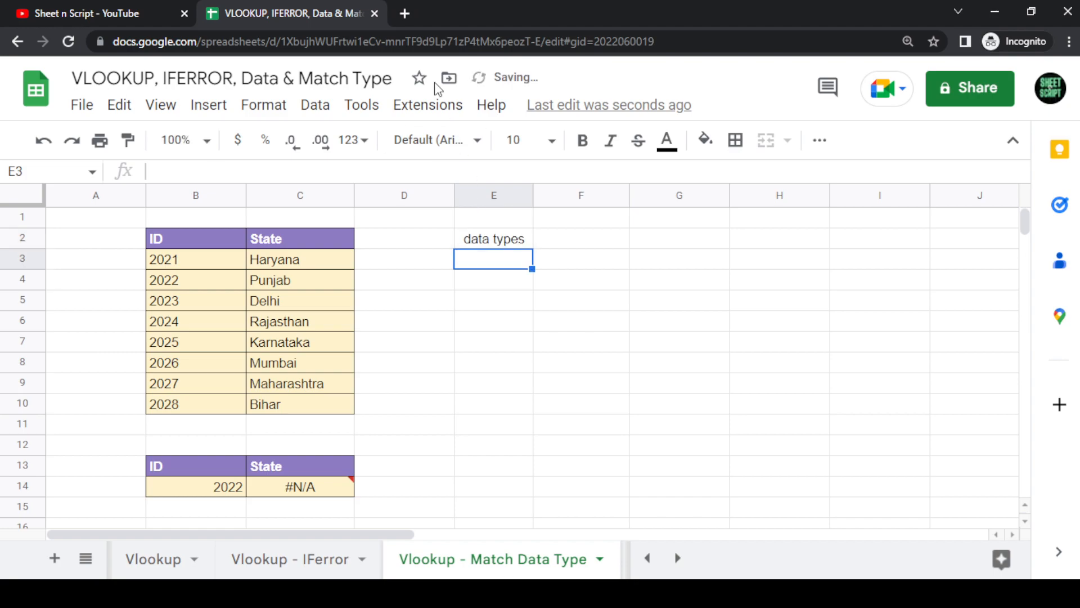
key("Down")
type("ABC")
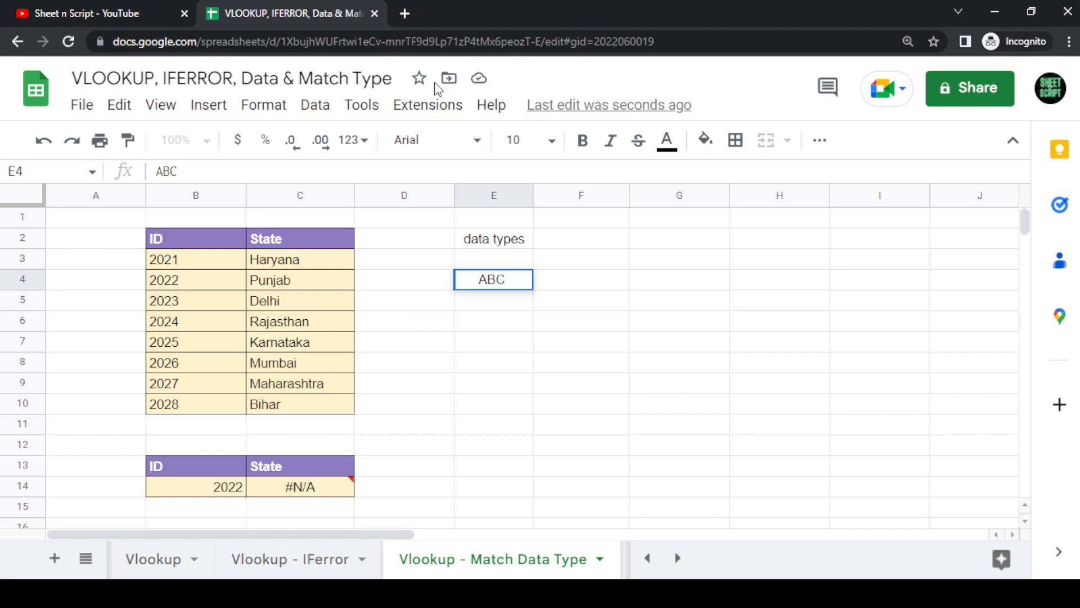
key("Escape")
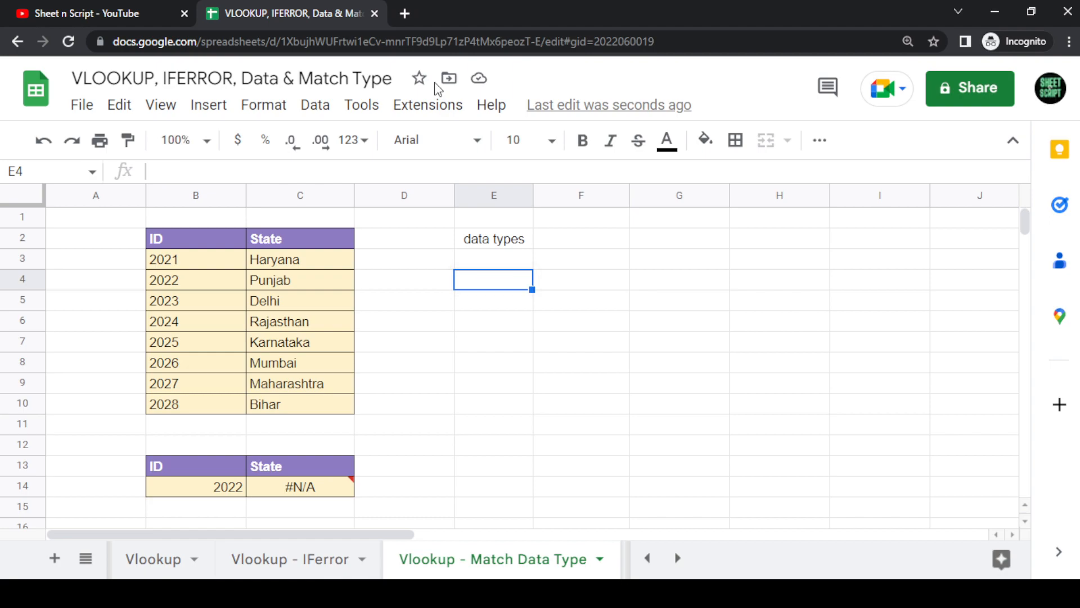
Step: Replace the heading in E2 with "data type" and enter the heading "example" in F2
key("Up")
key("Up")
key("Delete")
type("data type")
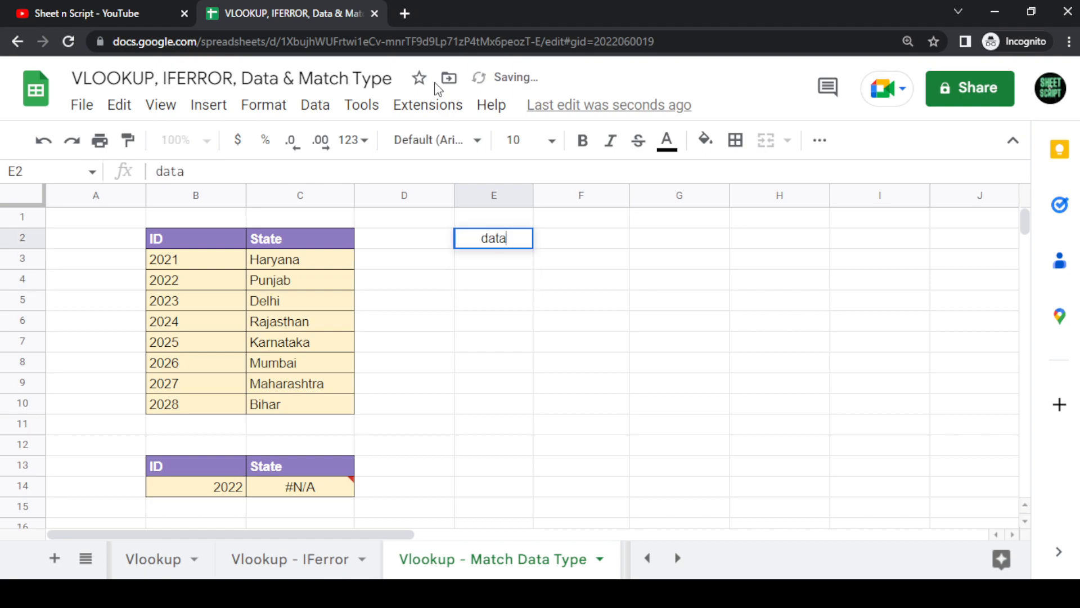
type("example")
key("Return")
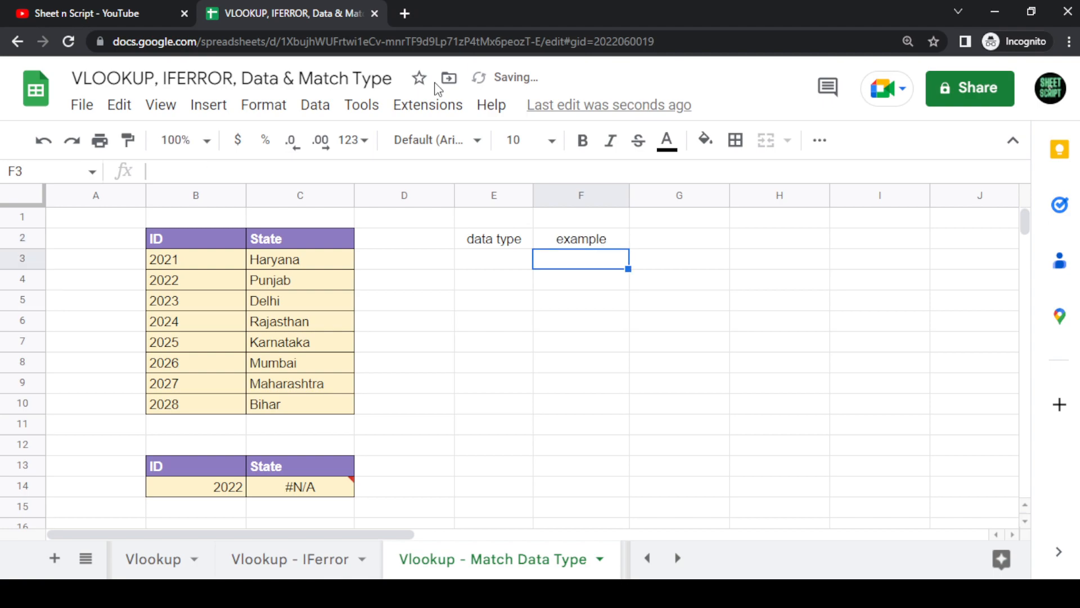
Step: Enter "hello spreadsheet" in F3 as the example and widen column F to fit the text
type("hello w")
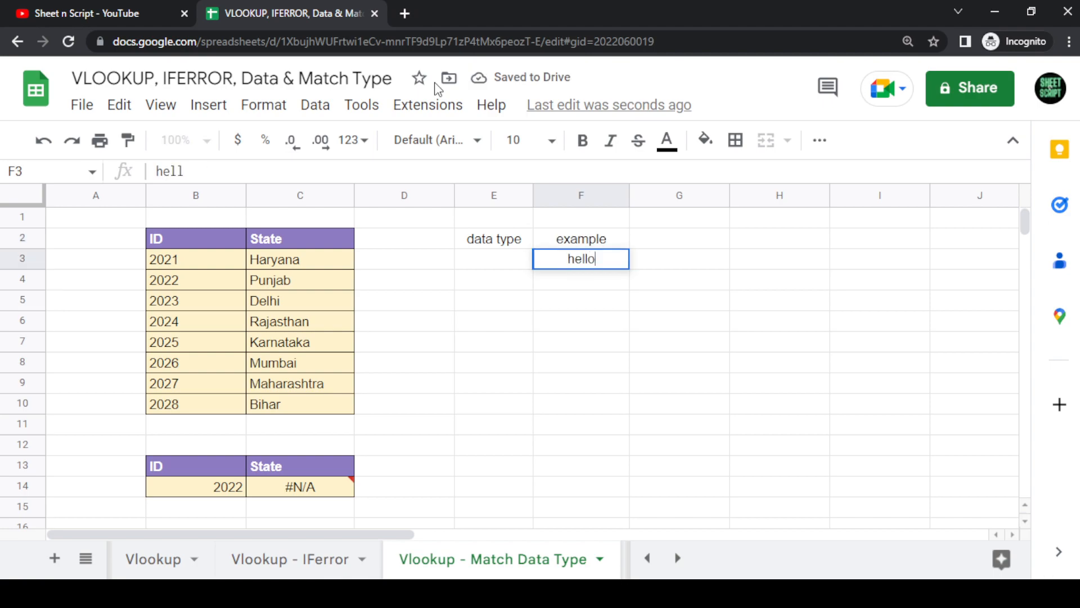
key("BackSpace")
type("spre")
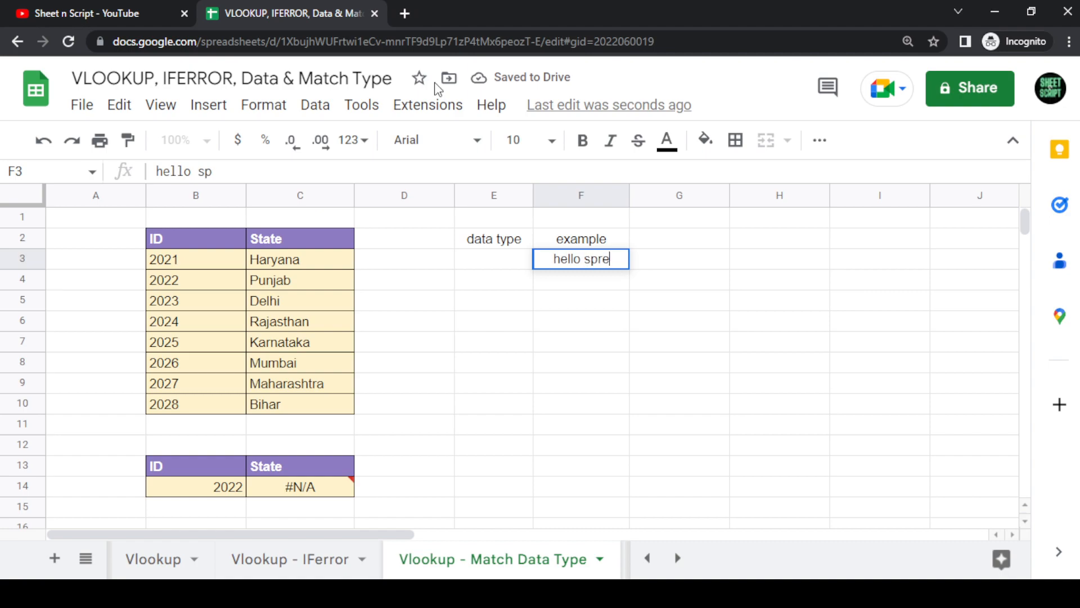
type("adsheet")
key("Return")
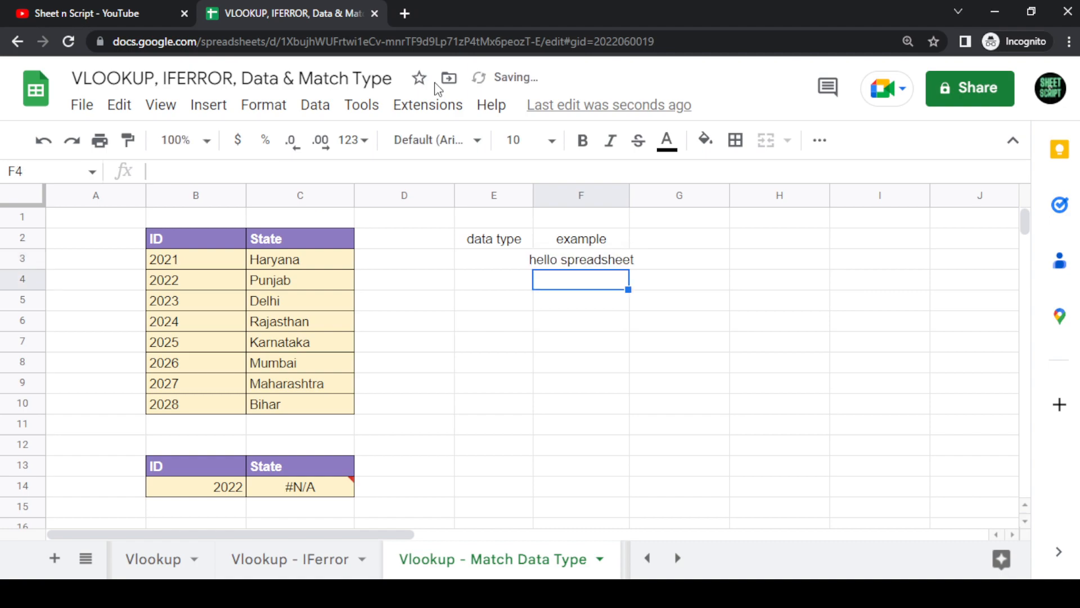
left_click_drag(629, 195, 668, 195)
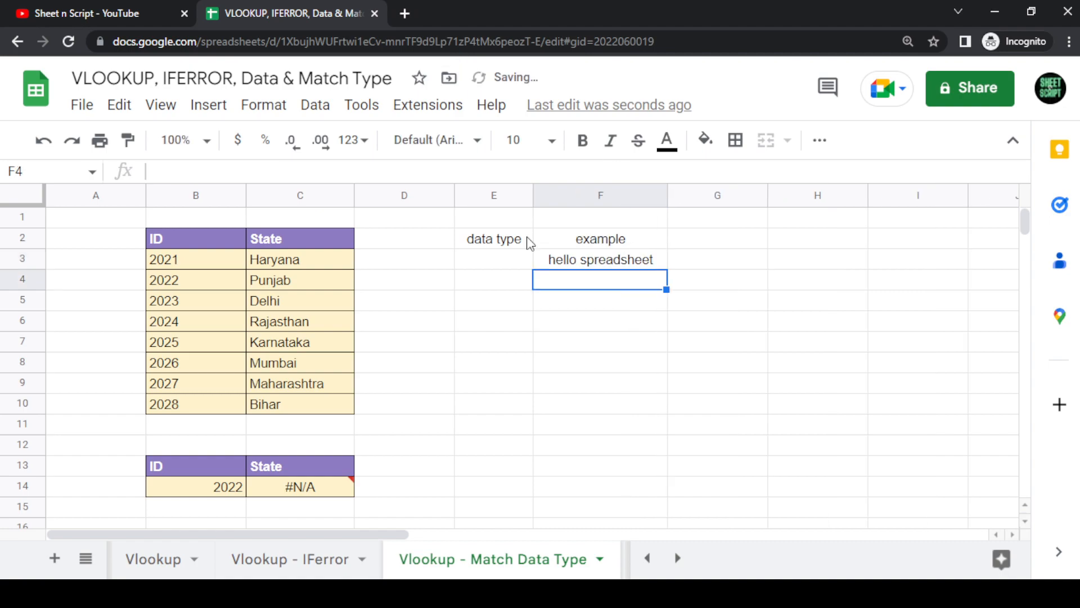
Step: Enter "string" in E3 as the first data type
left_click(508, 260)
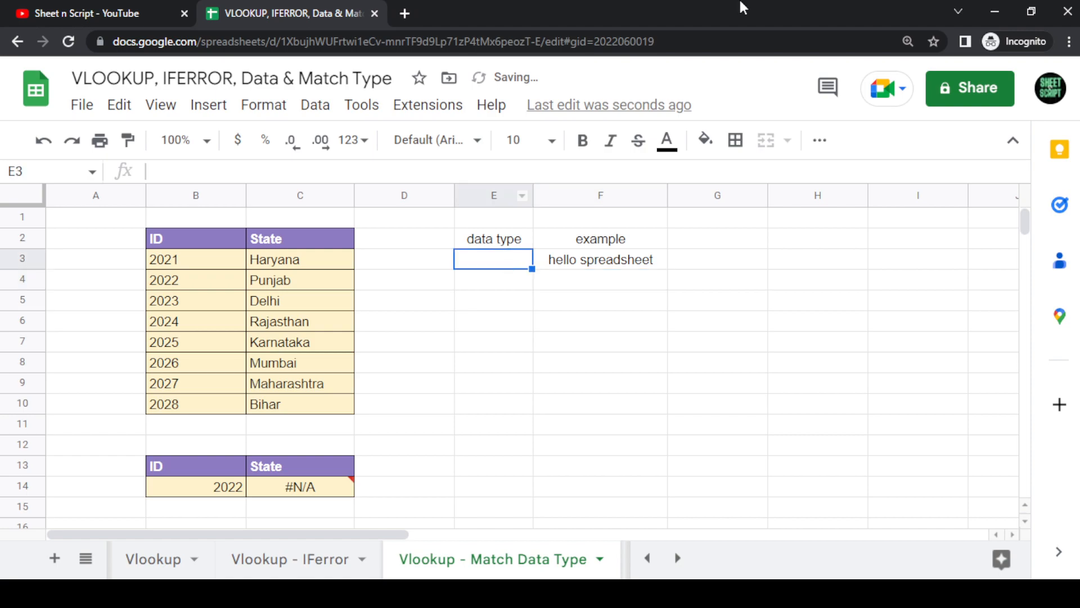
left_click(600, 239)
left_click(475, 267)
type("string")
key("Return")
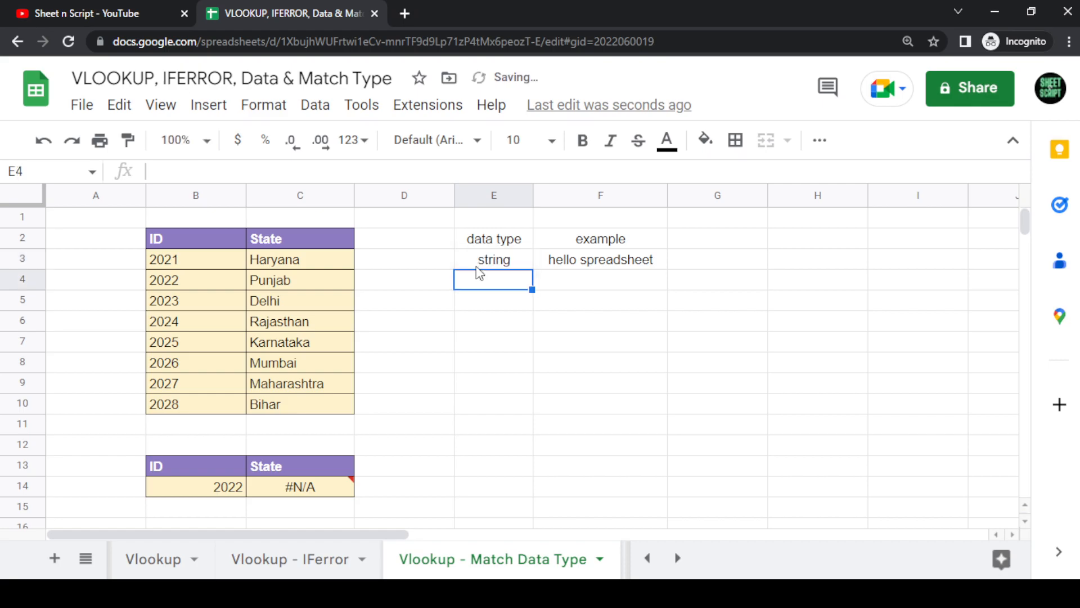
Step: Delete column F with its example heading and sample text
left_click(598, 198)
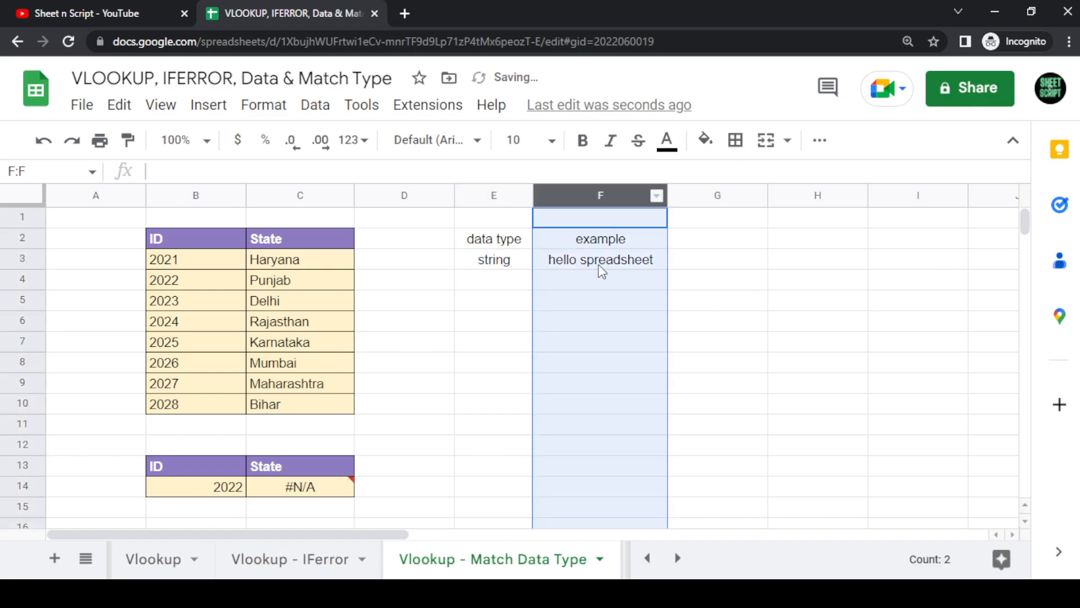
left_click(820, 140)
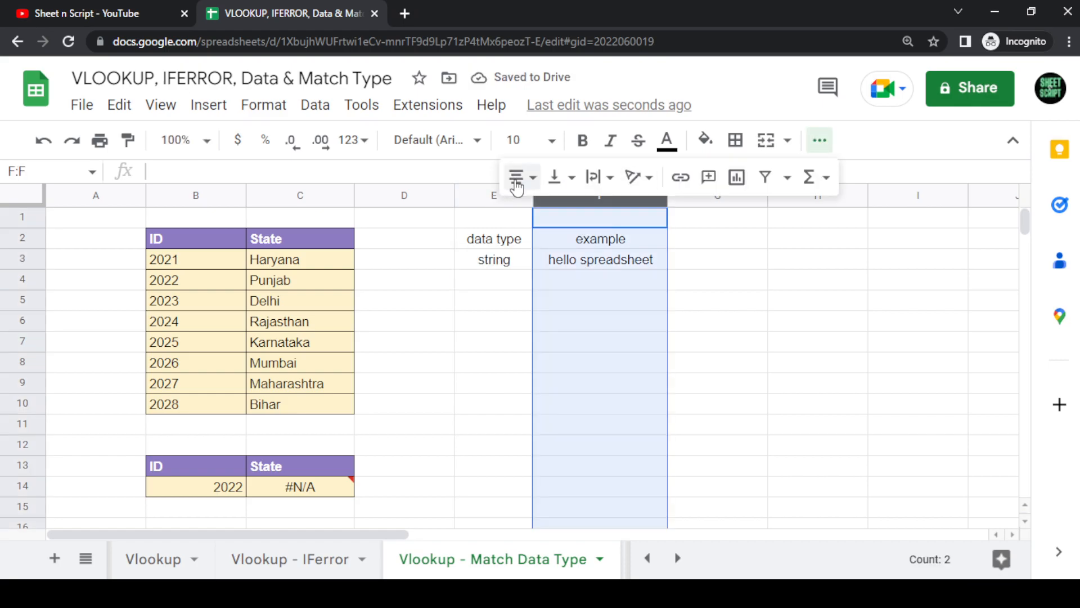
left_click(563, 194)
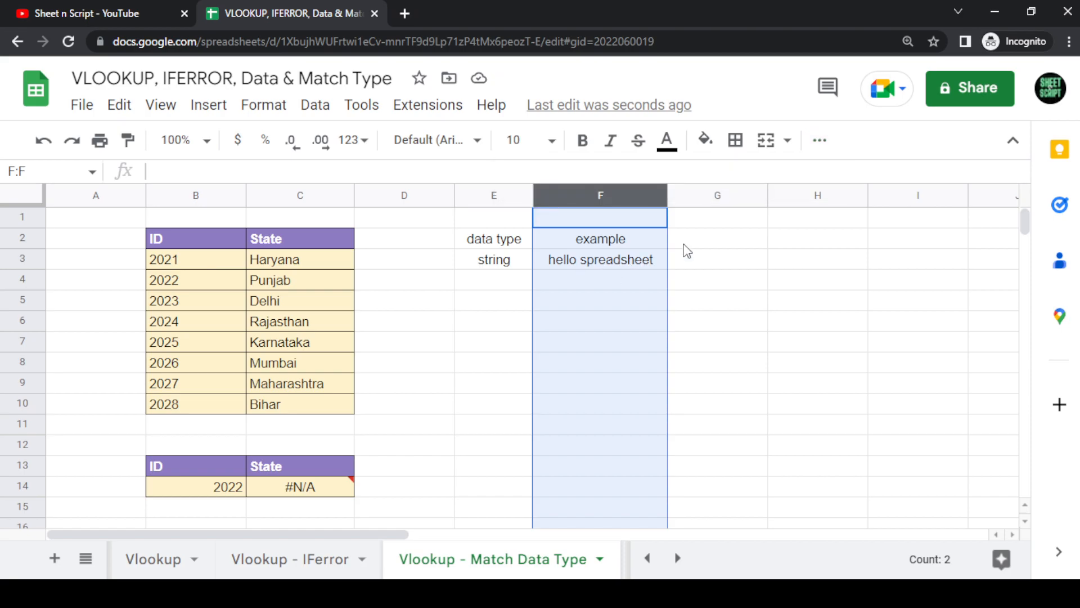
left_click(657, 195)
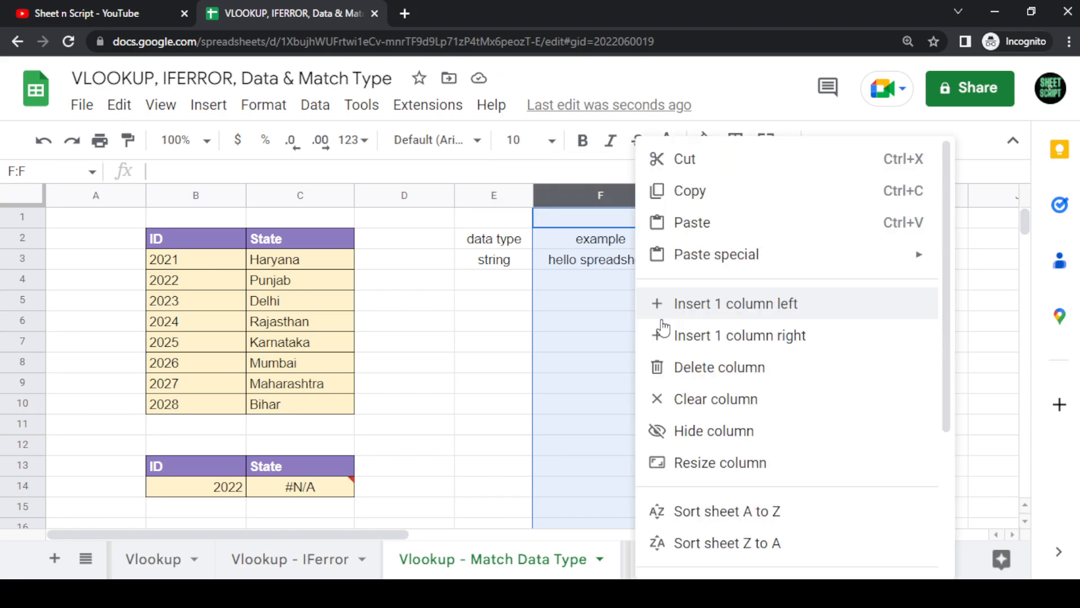
left_click(670, 367)
Step: Enter "hello" in F3 as the example for the string data type
left_click(508, 243)
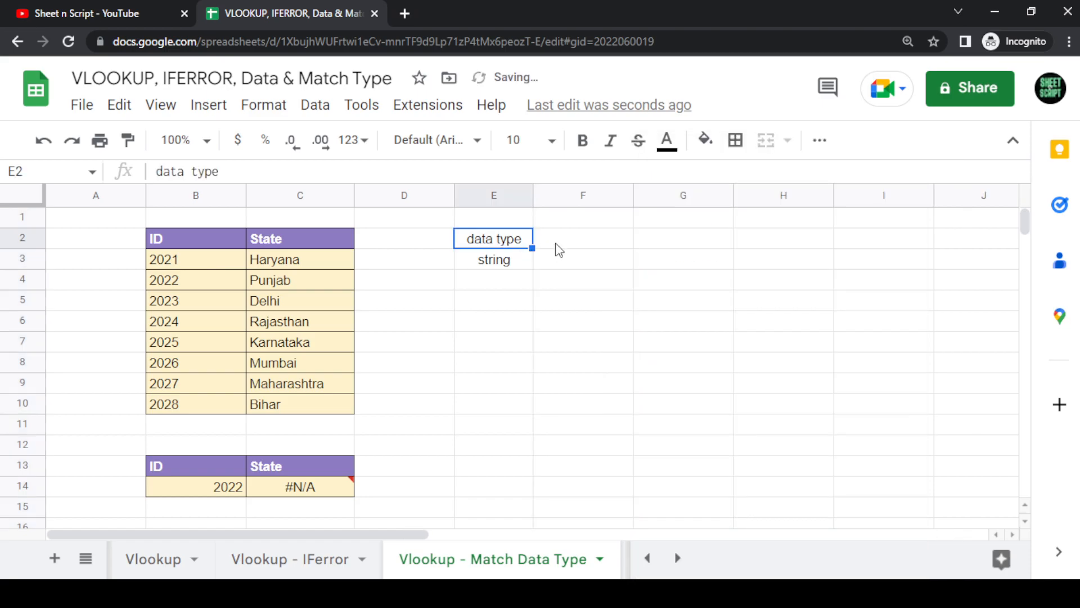
left_click(624, 246)
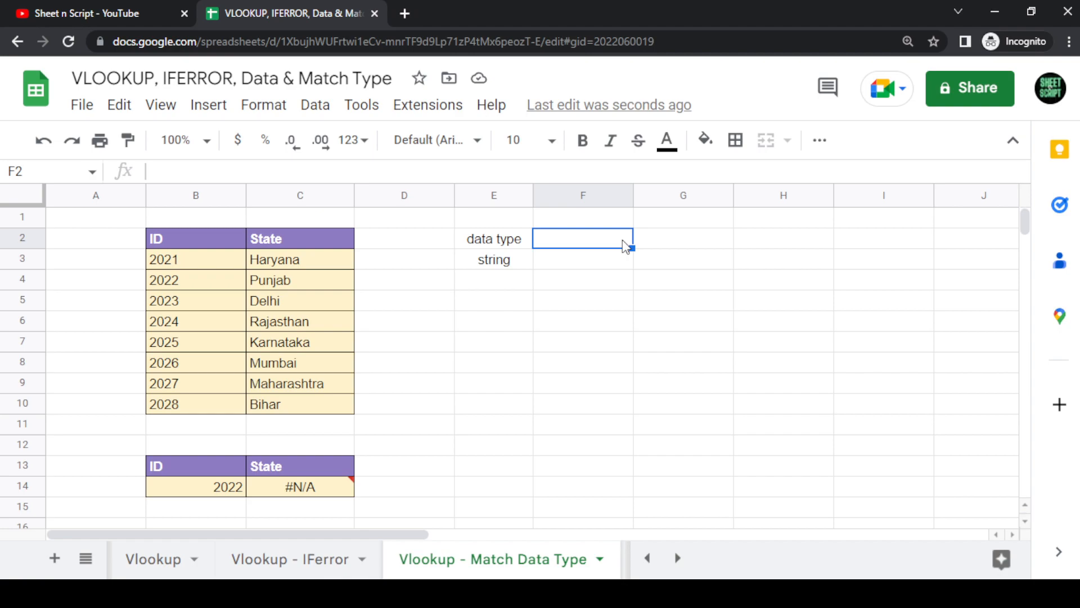
key("Down")
type("hello")
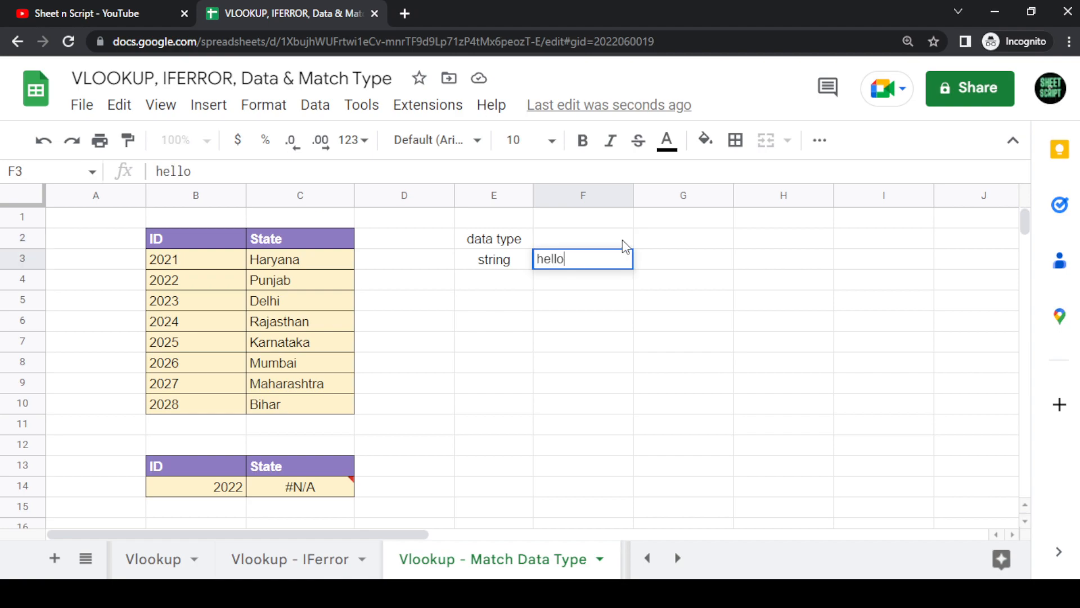
key("Return")
key("Up")
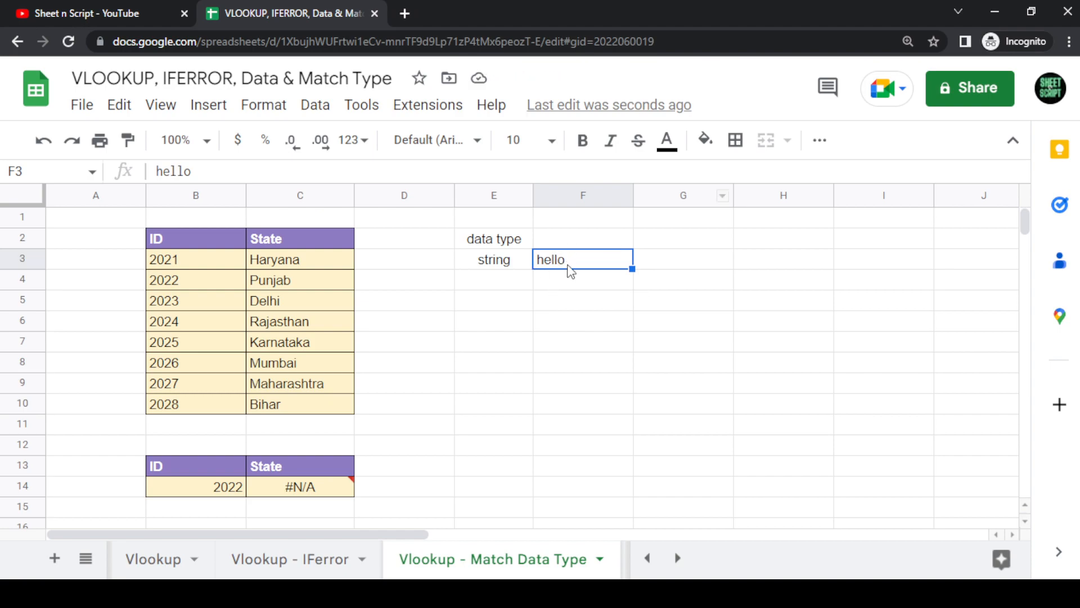
Step: Add a second data type row with "number" in E4 and 1234 in F4
key("Down")
key("Left")
type("number")
key("ctrl+Return")
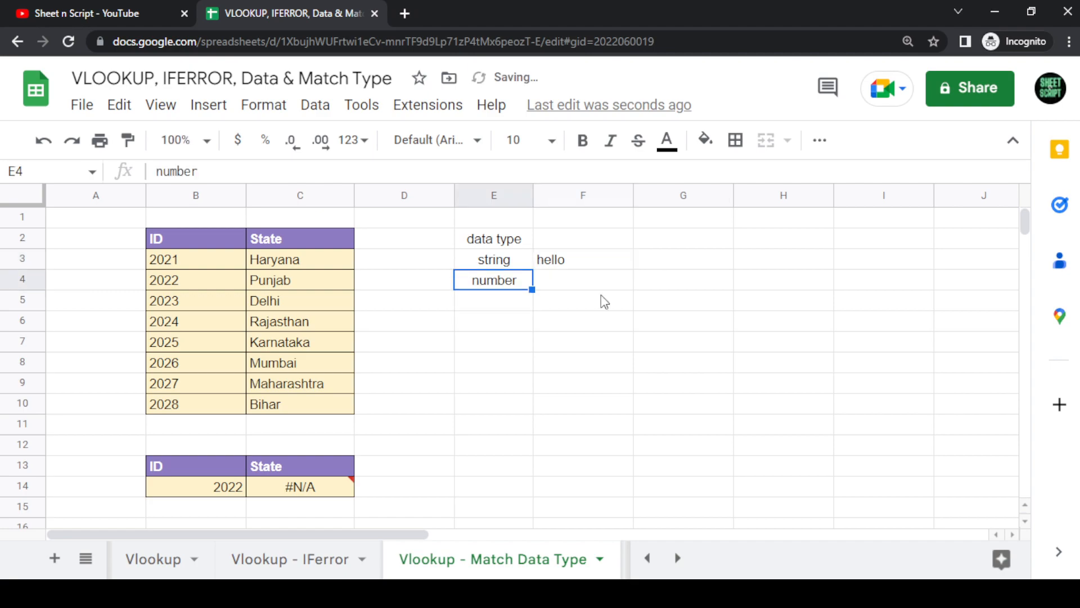
key("Right")
type("1234")
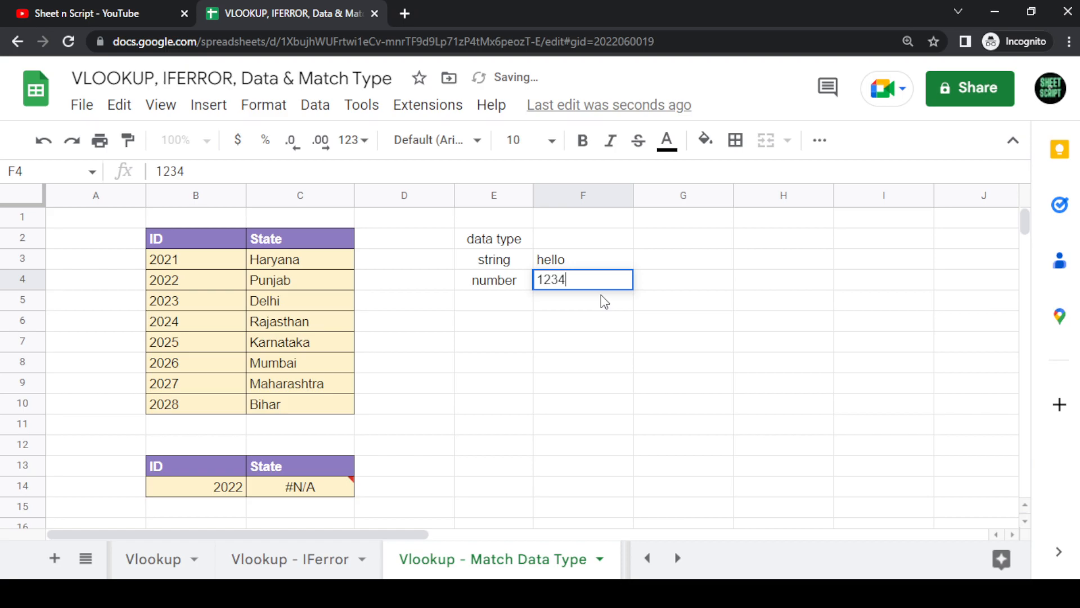
key("Return")
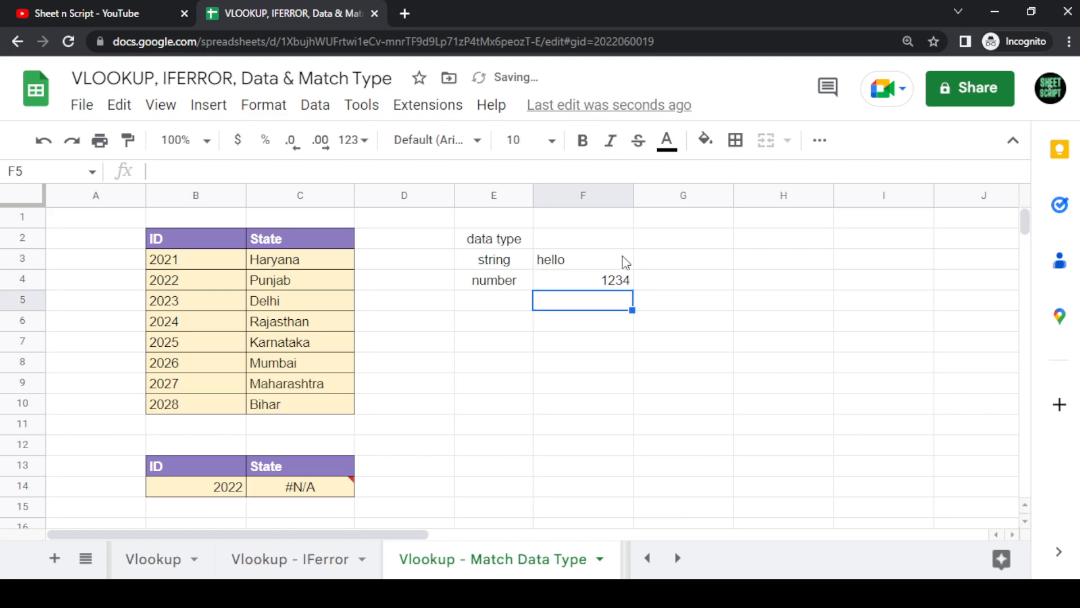
Step: Add a third data type row with "dates" in E5 and the formula =today() in F5
left_click(521, 306)
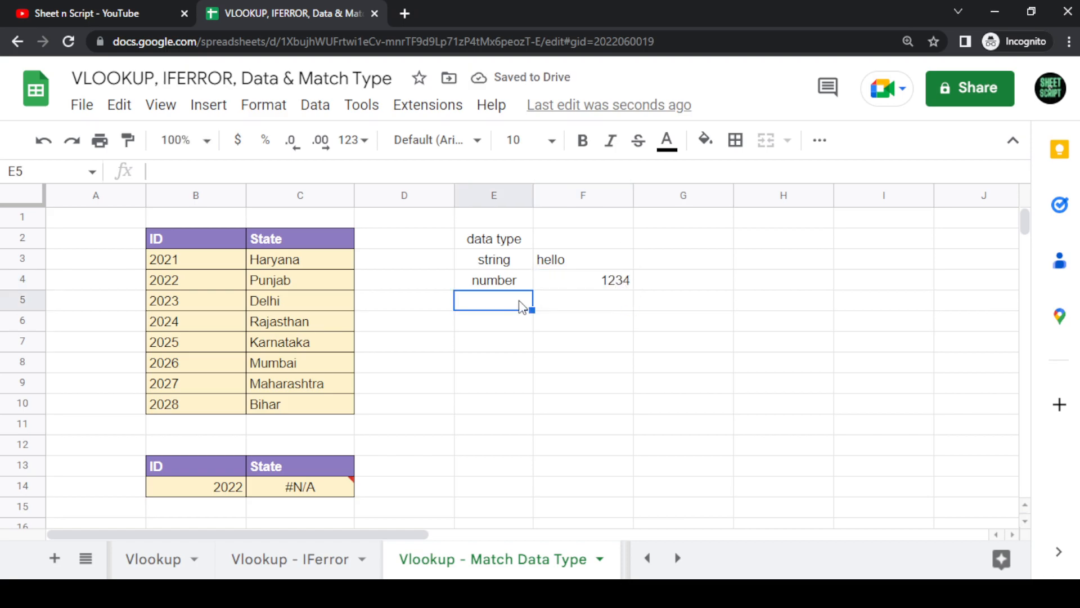
type("dates")
key("BackSpace")
type("s")
key("Tab")
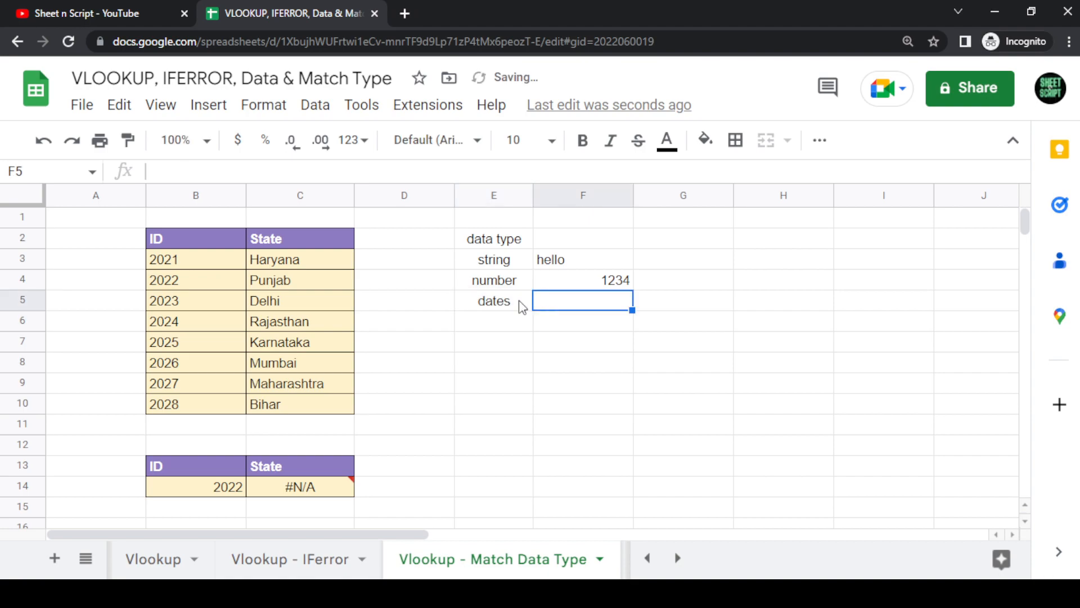
type("=today")
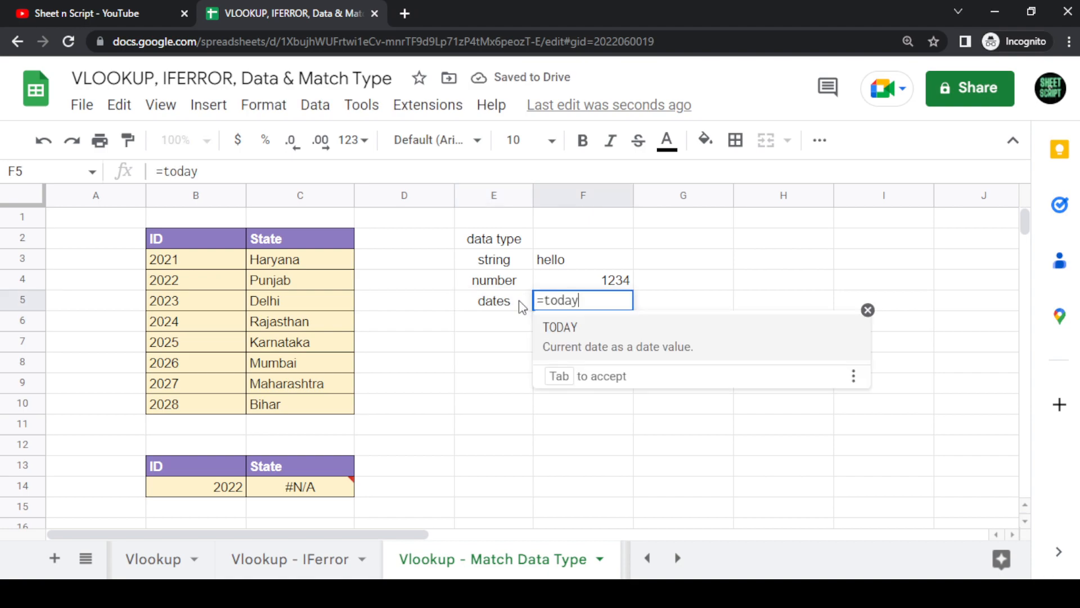
type("()")
key("Return")
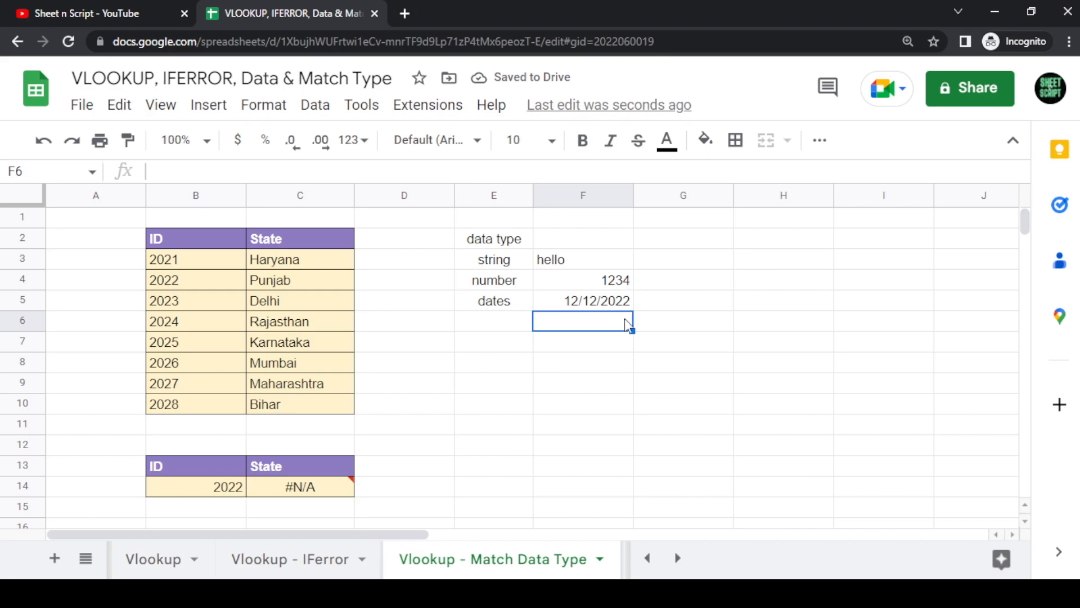
Step: Compare the string example in F3 with the lookup ID in B14 and the ID column of the state table
left_click(582, 263)
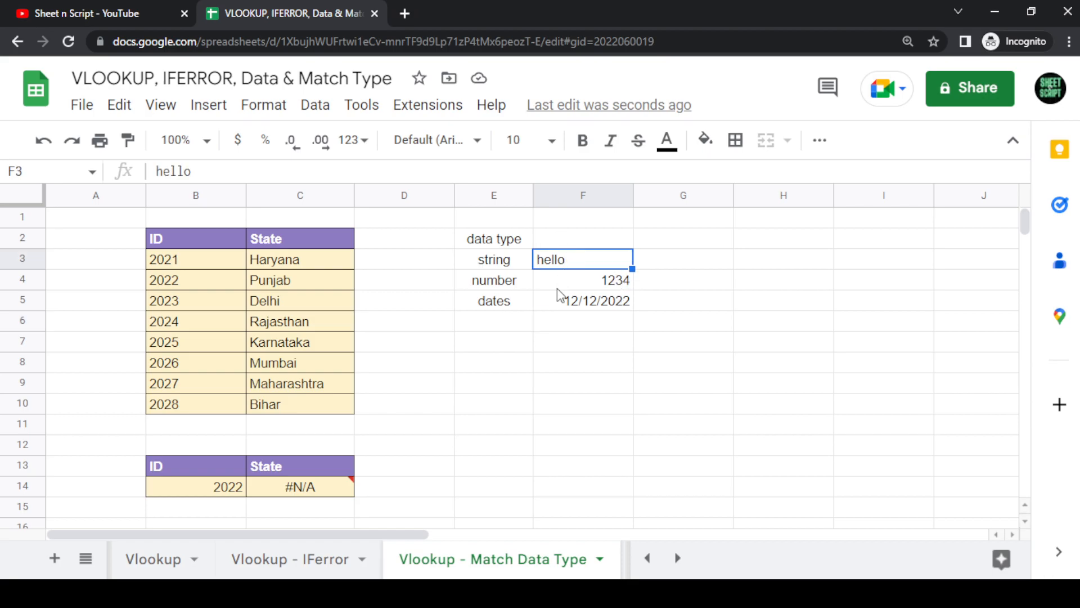
scroll(217, 443, "down", 1)
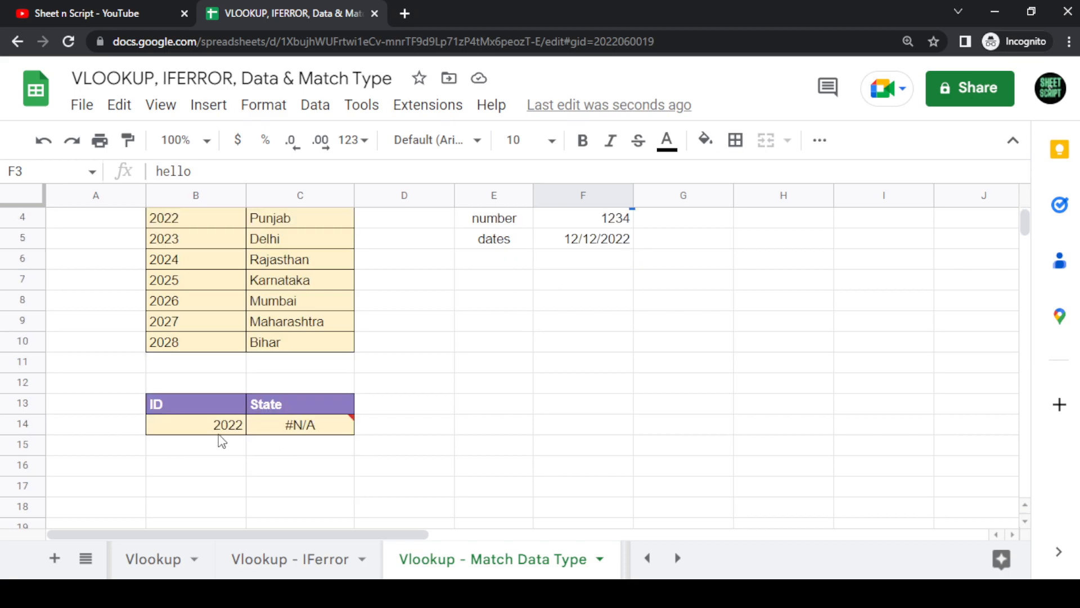
left_click(219, 431)
scroll(246, 488, "up", 1)
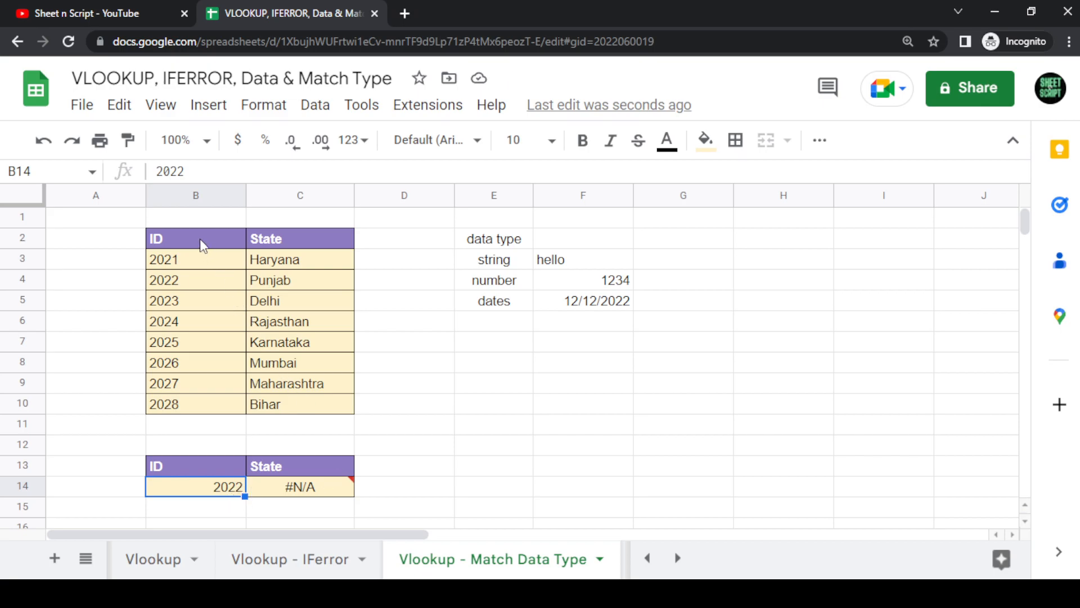
left_click(239, 238)
left_click_drag(251, 238, 275, 404)
left_click(169, 258)
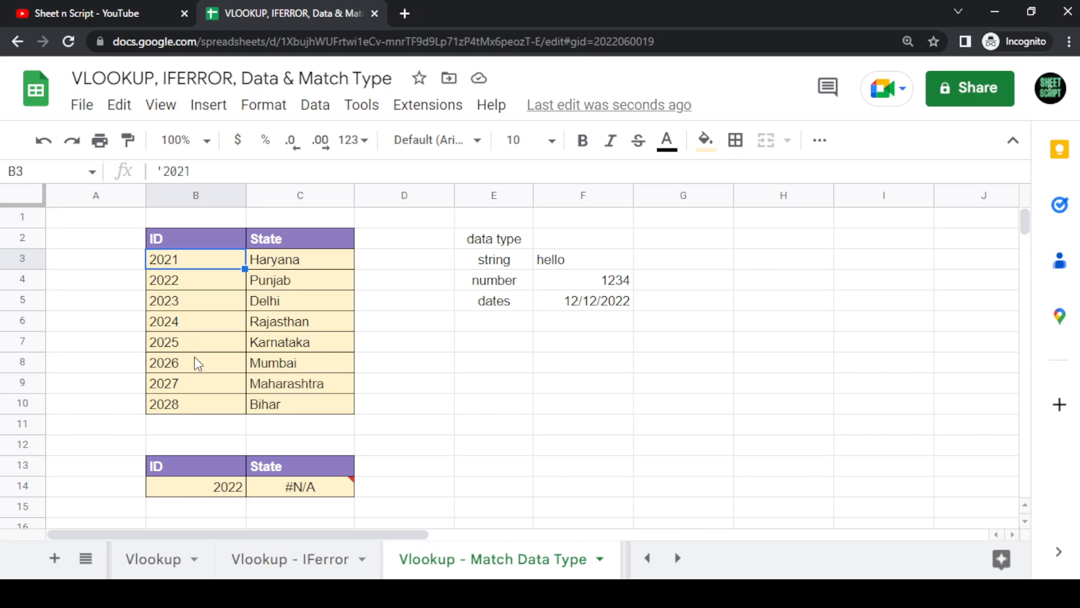
left_click(565, 261)
left_click(214, 258)
Step: Examine the lookup ID in B14, the VLOOKUP error in C14 and the matching ID in B4
left_click(236, 487)
double_click(236, 487)
left_click_drag(220, 486, 234, 485)
key("Escape")
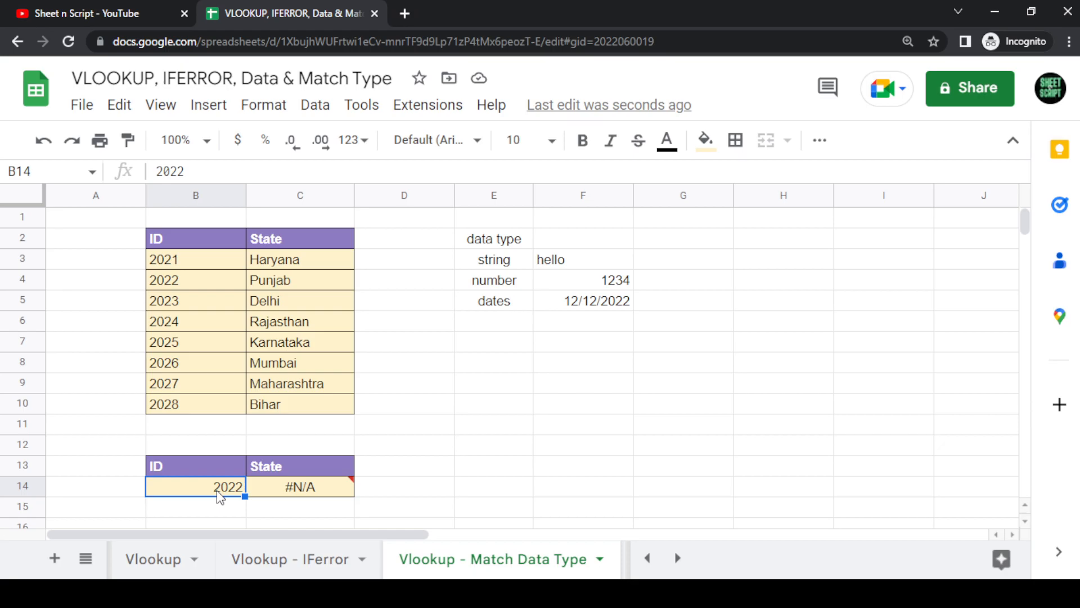
left_click(293, 495)
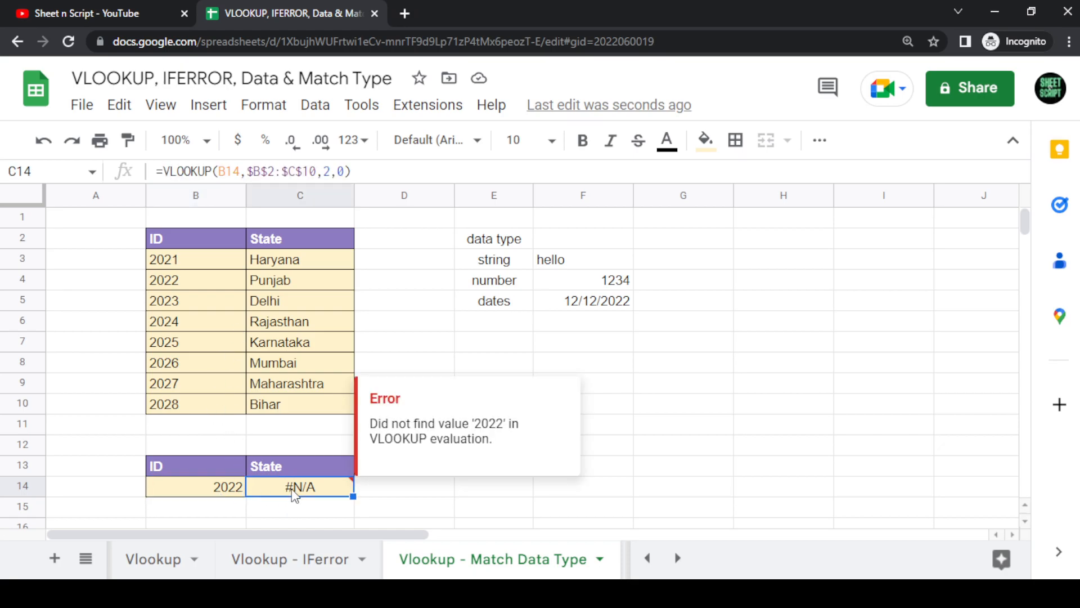
left_click(206, 496)
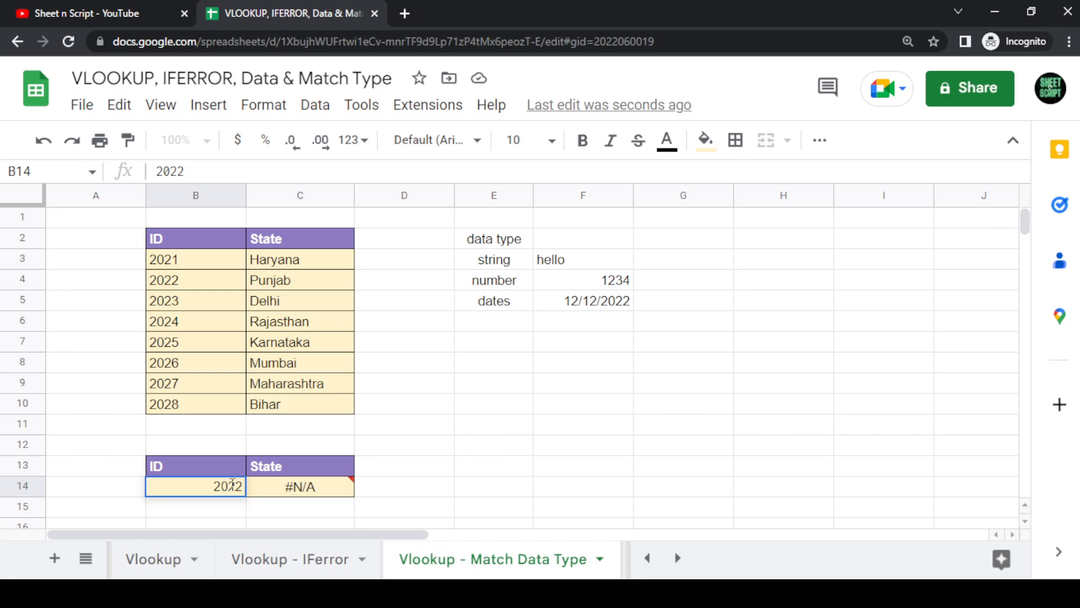
left_click(200, 276)
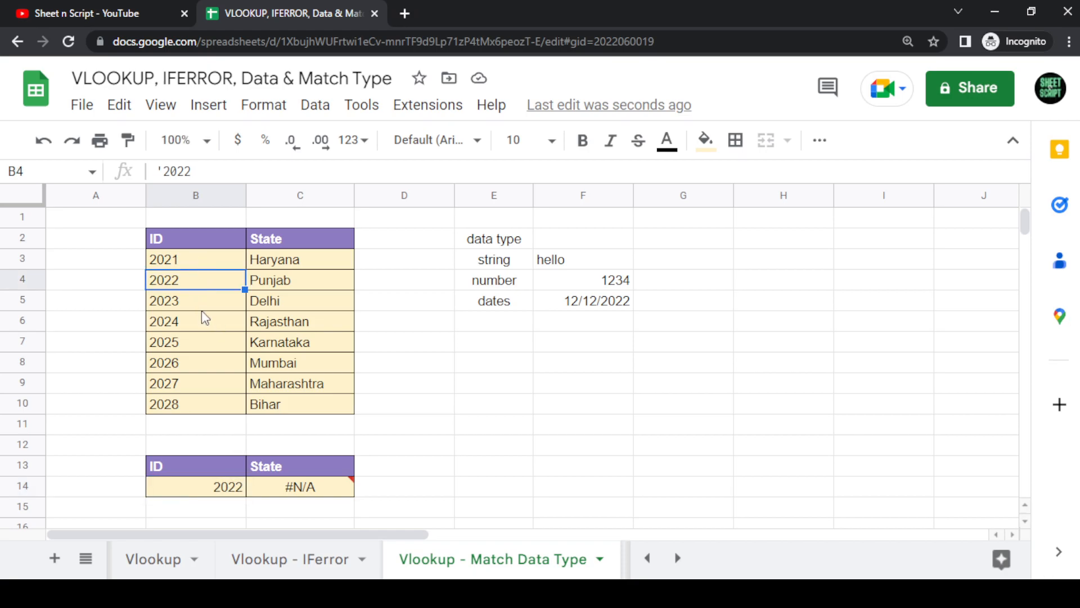
Step: Re-enter the 2022 lookup ID in B14 as text and compare the C14 result with row 4 of the table
double_click(211, 486)
key("Escape")
key("Return")
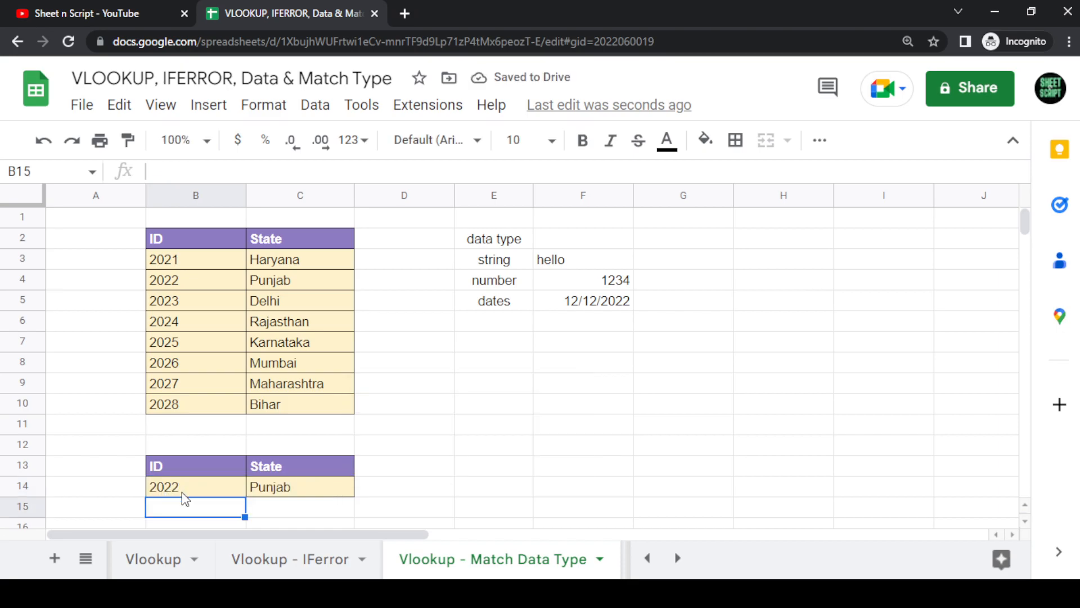
left_click(272, 493)
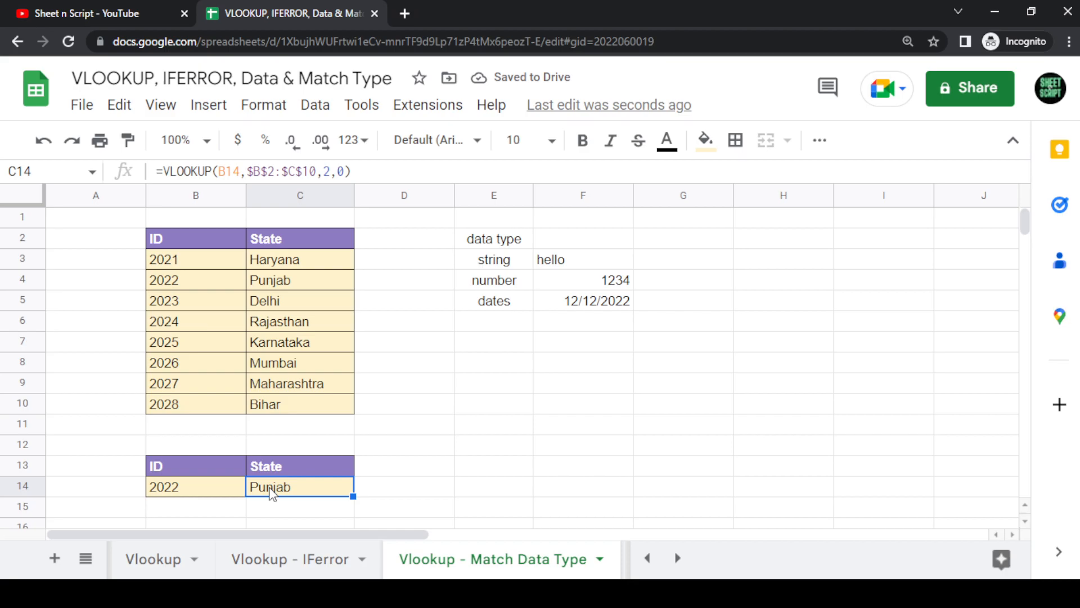
left_click(284, 285)
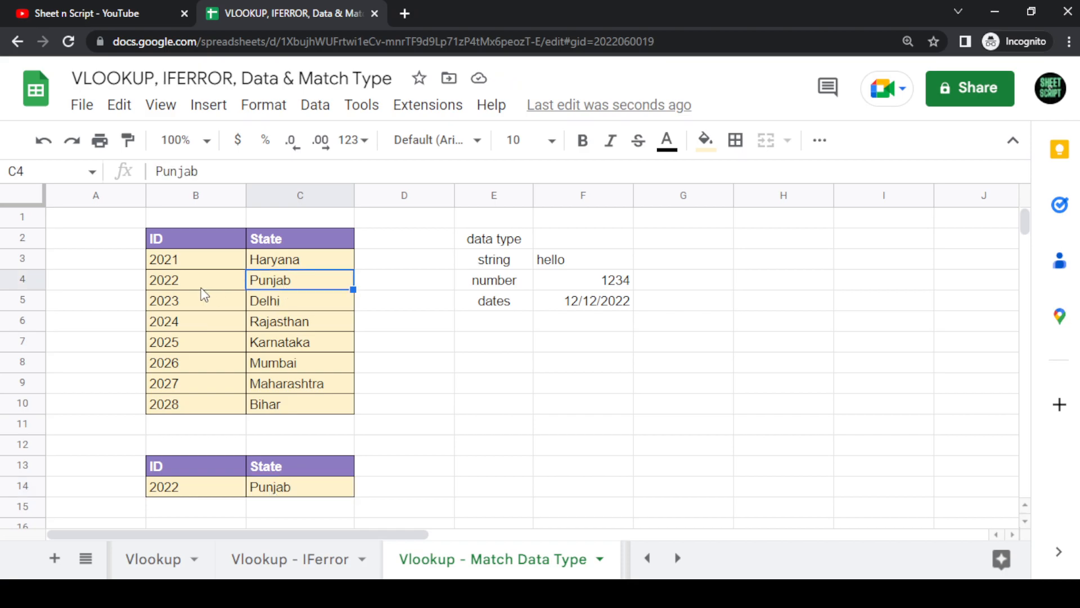
left_click(239, 281)
left_click_drag(244, 281, 282, 286)
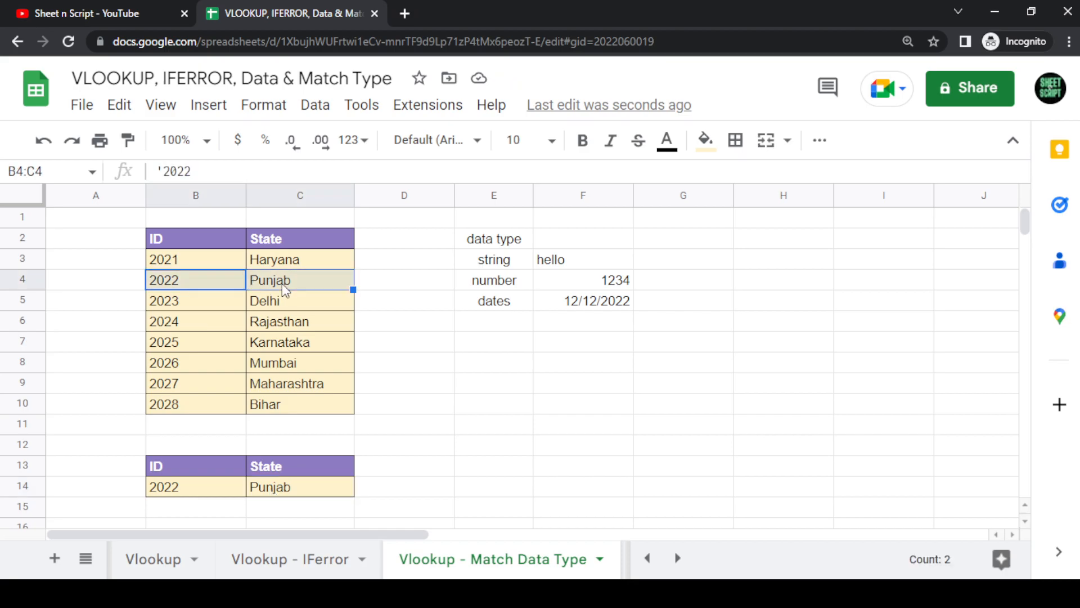
Step: Undo the text conversion of the lookup ID in B14 and select the first table ID in B3
left_click(228, 487)
key("ctrl+z")
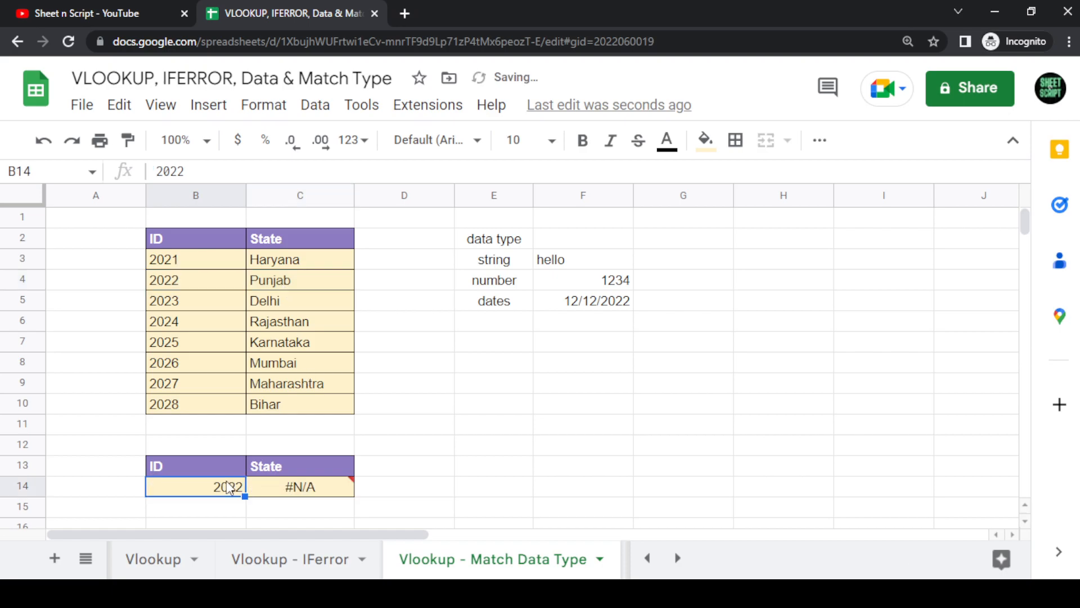
left_click(203, 262)
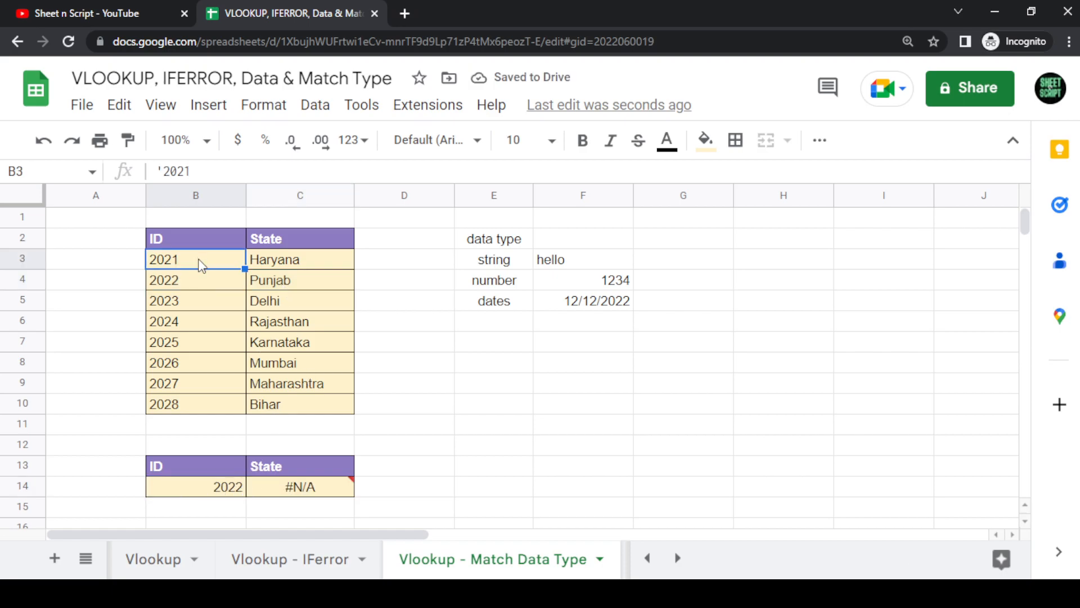
Step: Try wrapping the $B$2:$C$10 lookup range in C14's VLOOKUP formula with values()
left_click(235, 487)
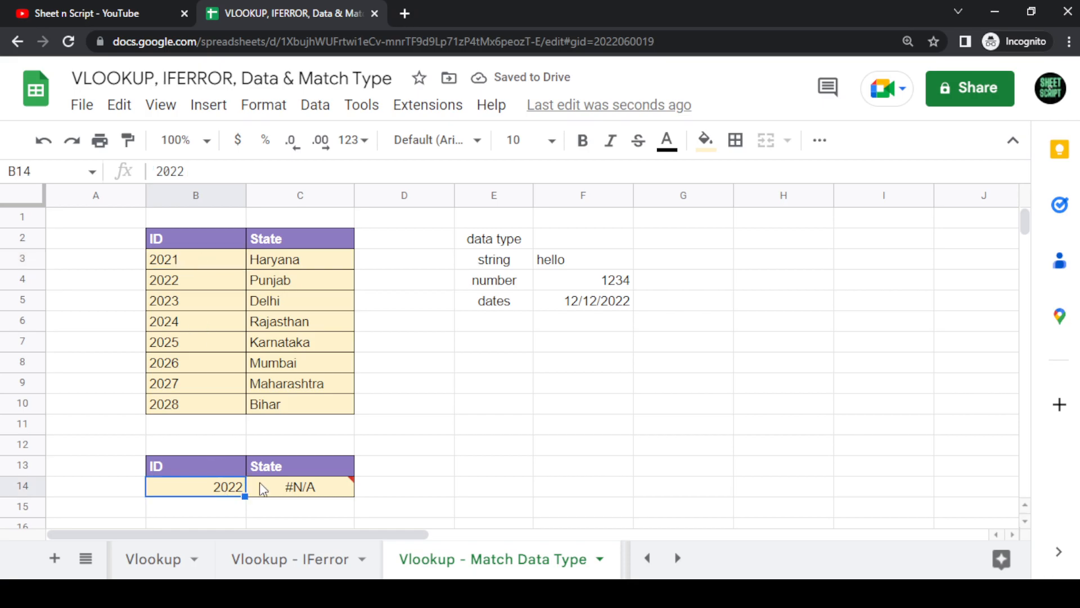
left_click(300, 487)
double_click(331, 486)
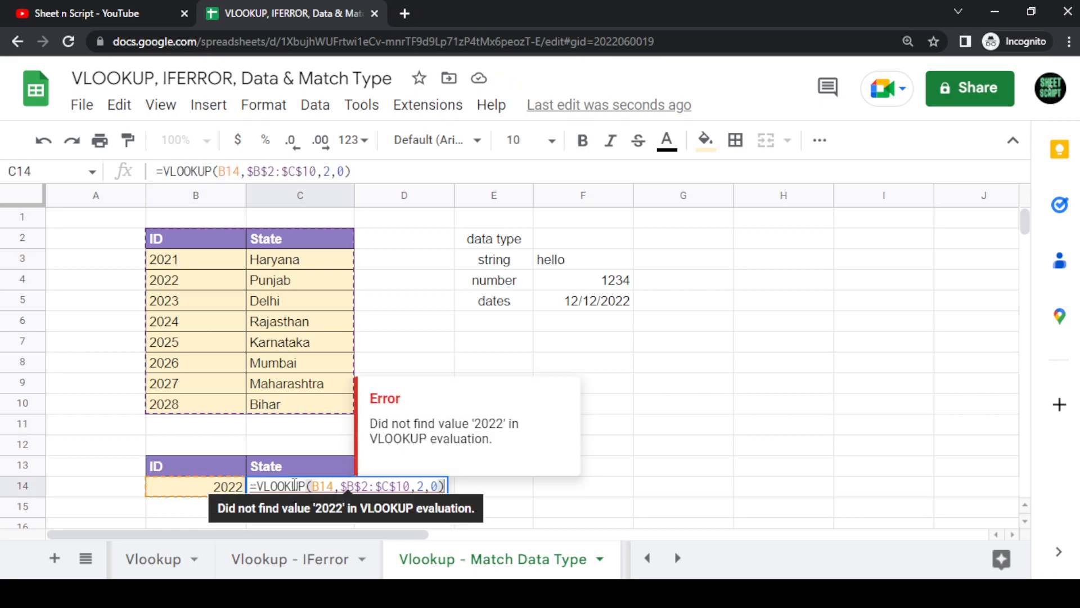
double_click(330, 486)
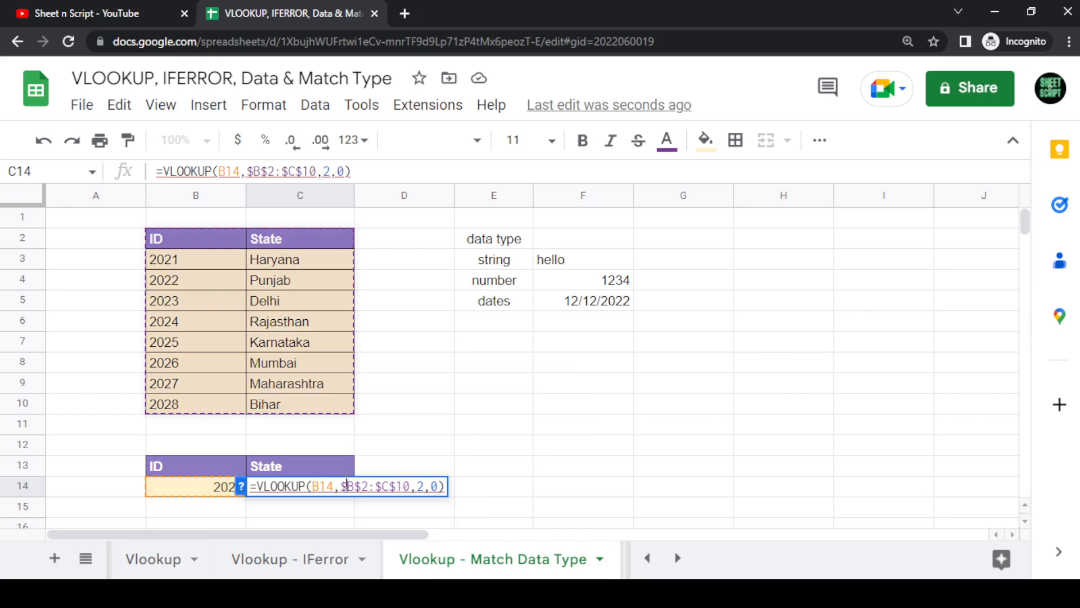
left_click(356, 440)
left_click(321, 486)
double_click(321, 486)
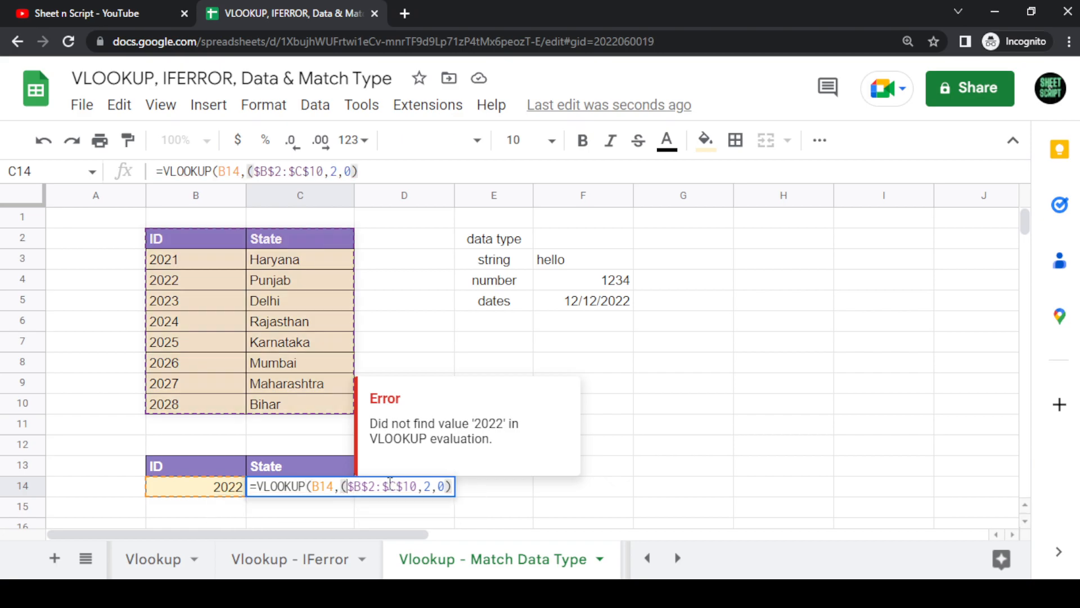
type("values")
key("Right")
key("Right")
key("Right")
key("Right")
key("Right")
key("Right")
key("Right")
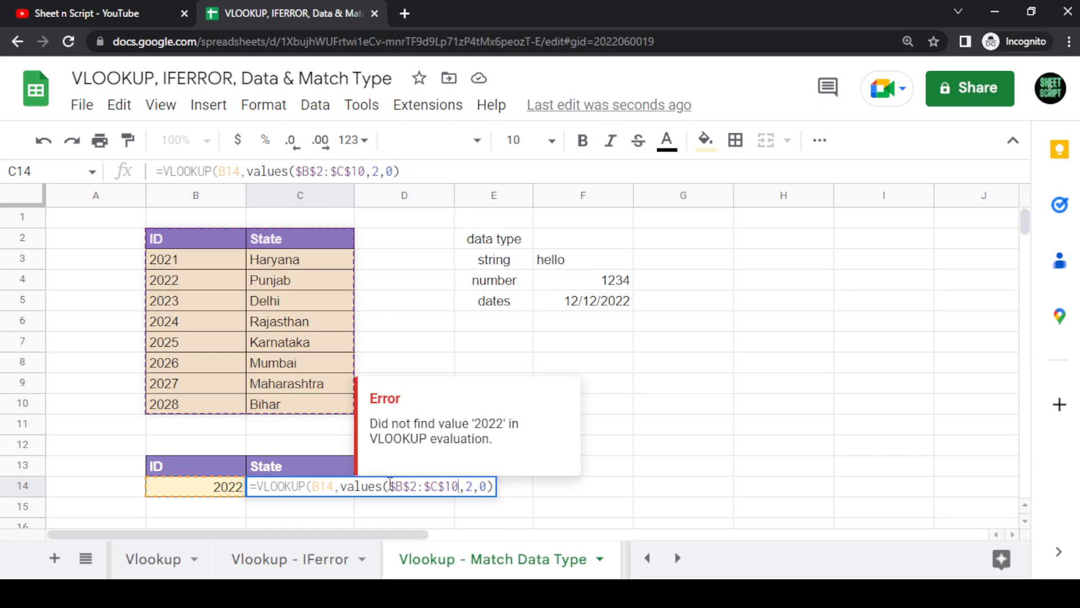
type(")")
key("Return")
key("Up")
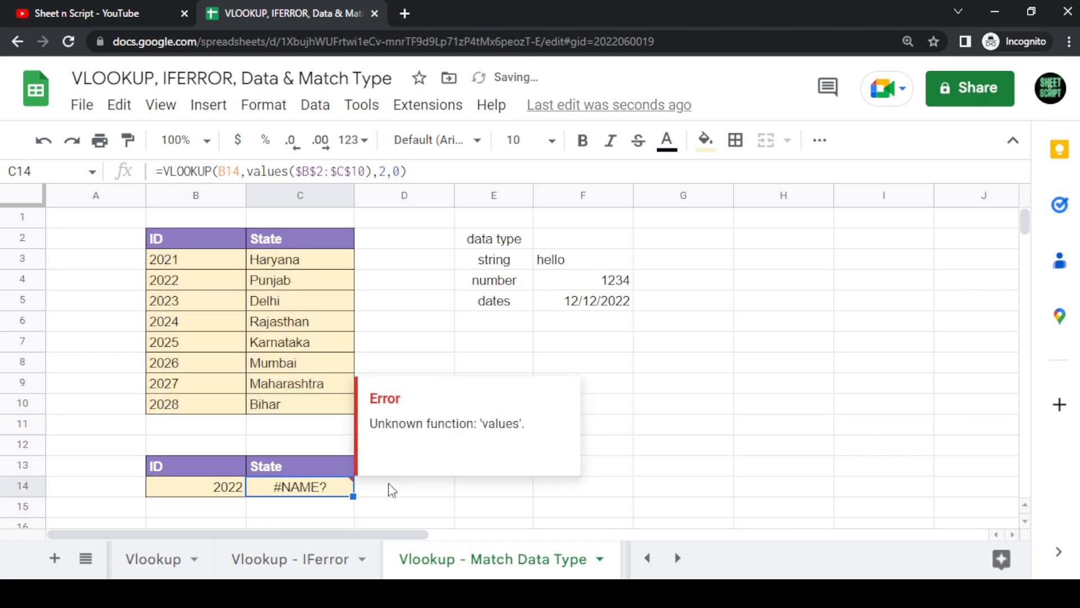
Step: Undo the values() edit to the VLOOKUP formula in C14
key("F2")
key("Escape")
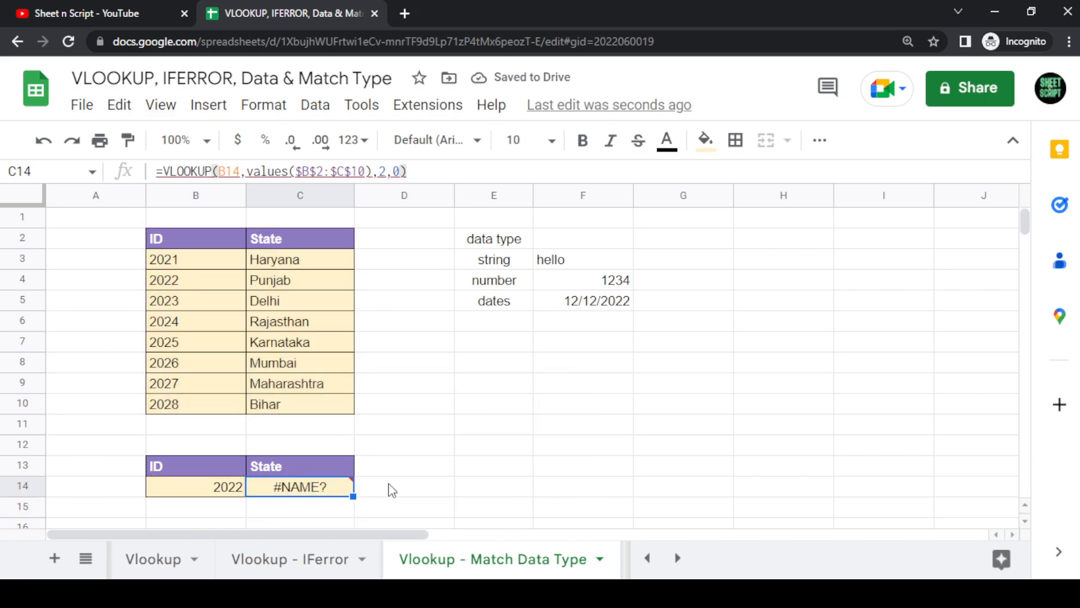
key("ctrl+z")
Step: Convert the 2022 lookup ID in B14 to text by prefixing it with an apostrophe
key("Left")
key("F2")
key("Left")
key("Left")
key("Left")
key("Left")
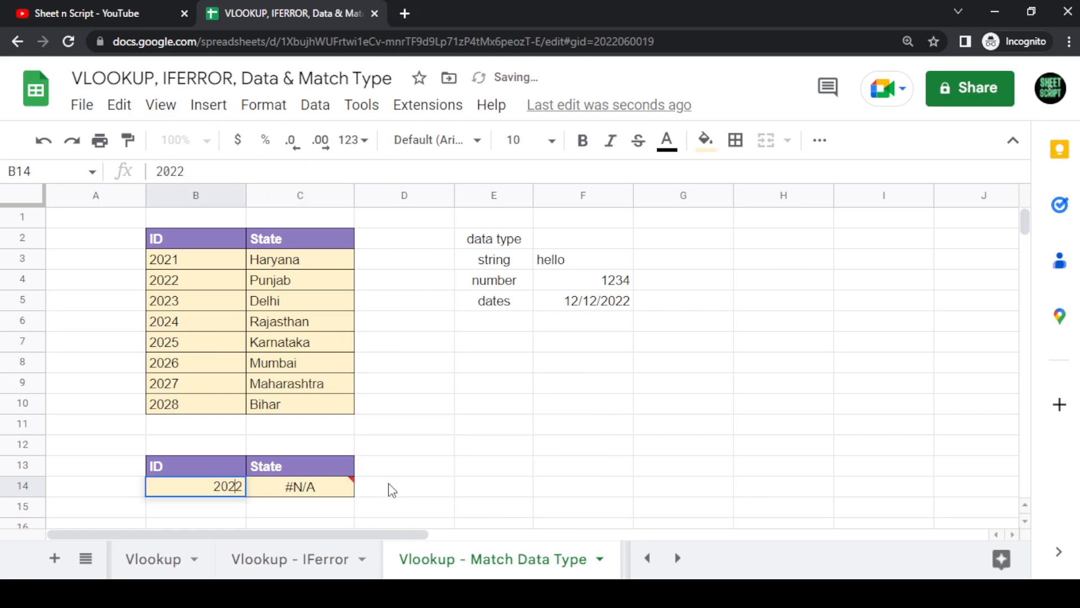
type("'")
key("Return")
Step: Enter =VALUE(B3) in A3 to convert the first table ID to a number
key("Up")
key("Up")
key("Up")
key("Up")
key("Up")
key("Up")
key("Up")
key("Up")
key("Up")
key("Up")
key("Up")
key("Up")
key("Left")
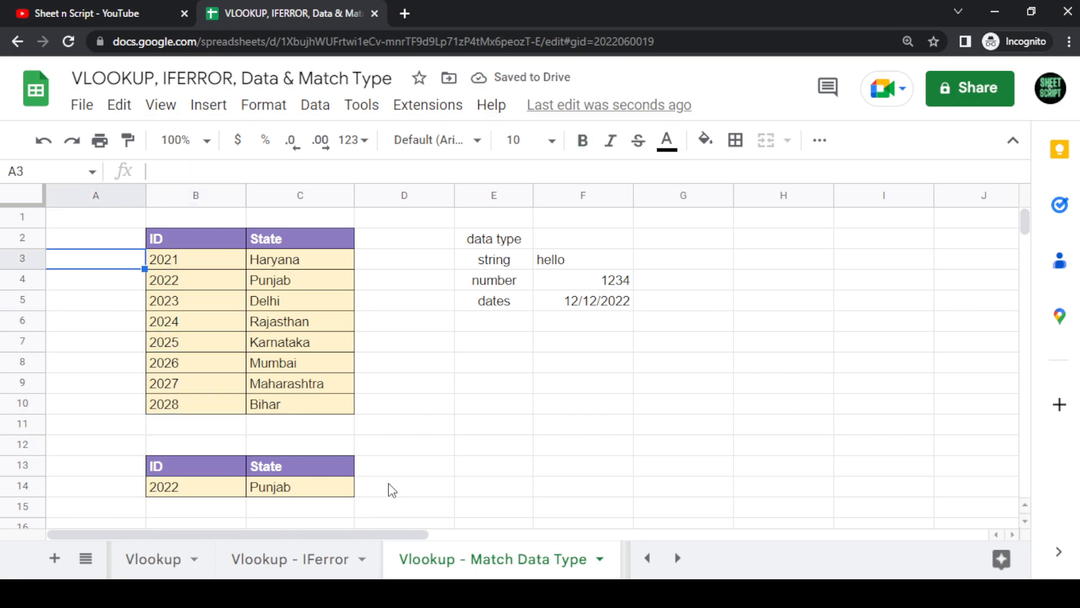
key("Right")
key("ctrl+shift+Down")
key("Left")
type("=val")
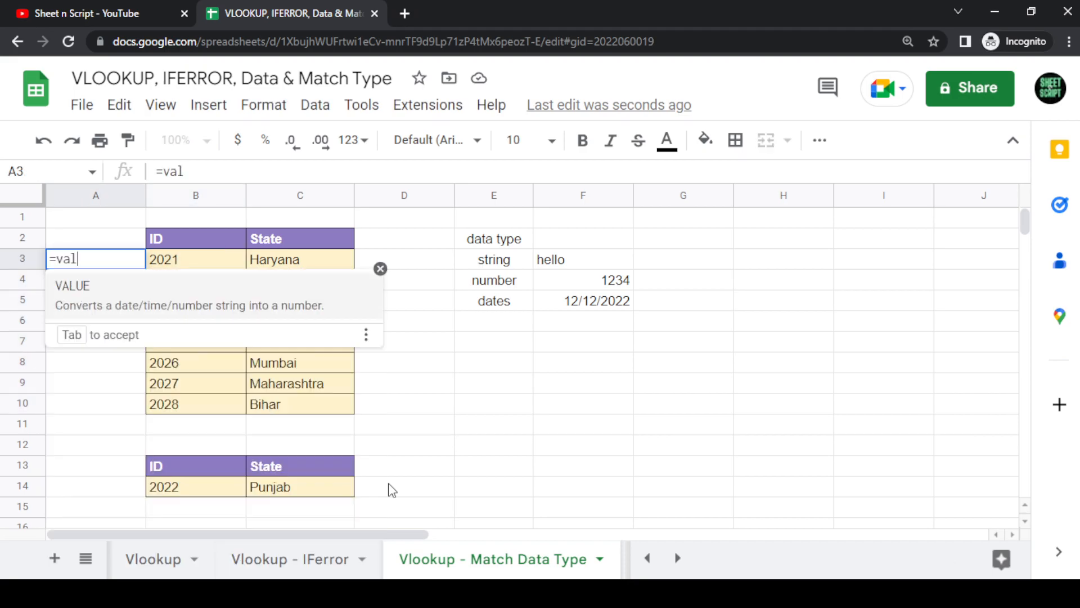
key("Tab")
key("Right")
key("Return")
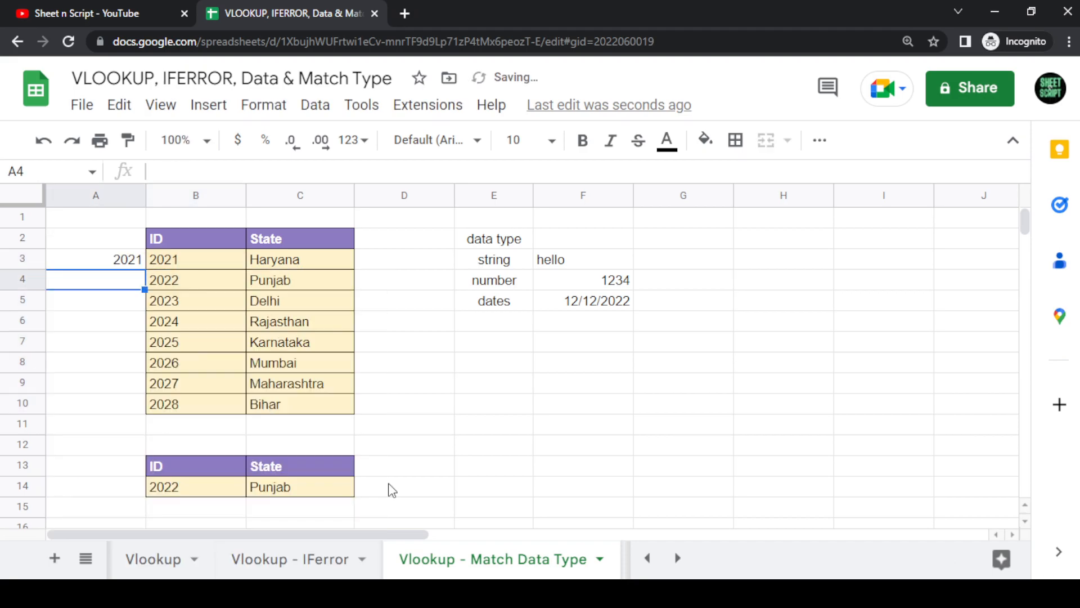
Step: Fill the VALUE formula from A3 down through A10 beside the ID column
key("Up")
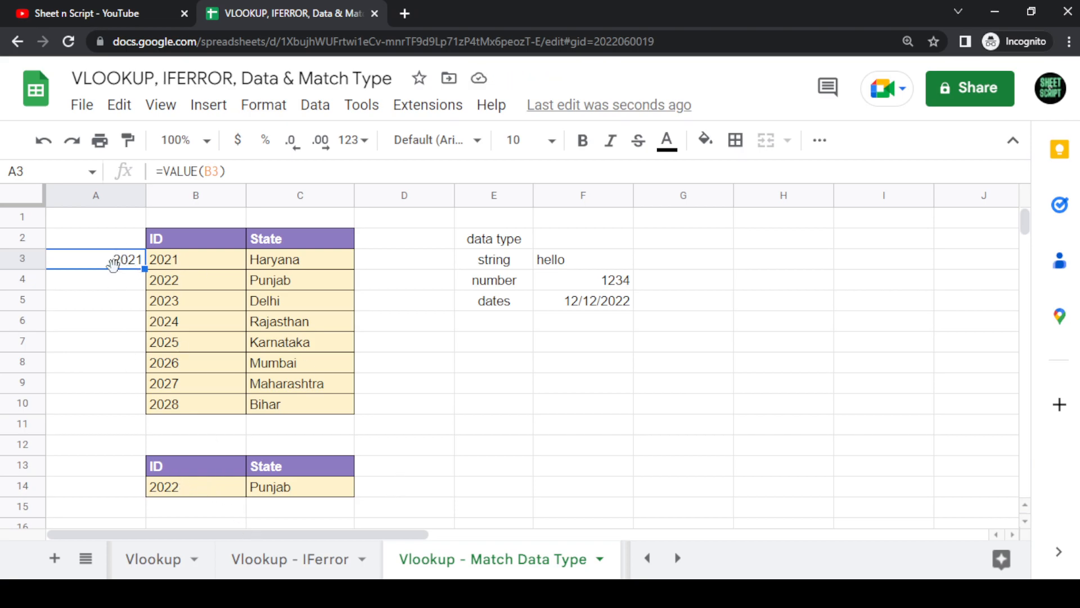
left_click_drag(145, 268, 145, 401)
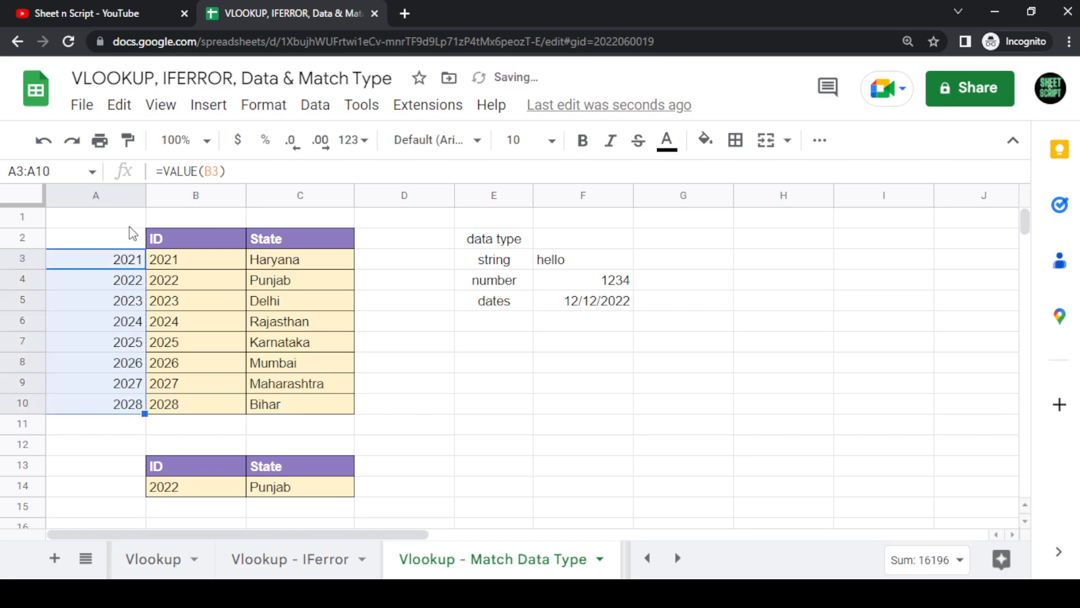
left_click(120, 267)
Step: Compare the range in C14's VLOOKUP formula with the extended block A2:C10 and check the lookup ID in B14
left_click(265, 487)
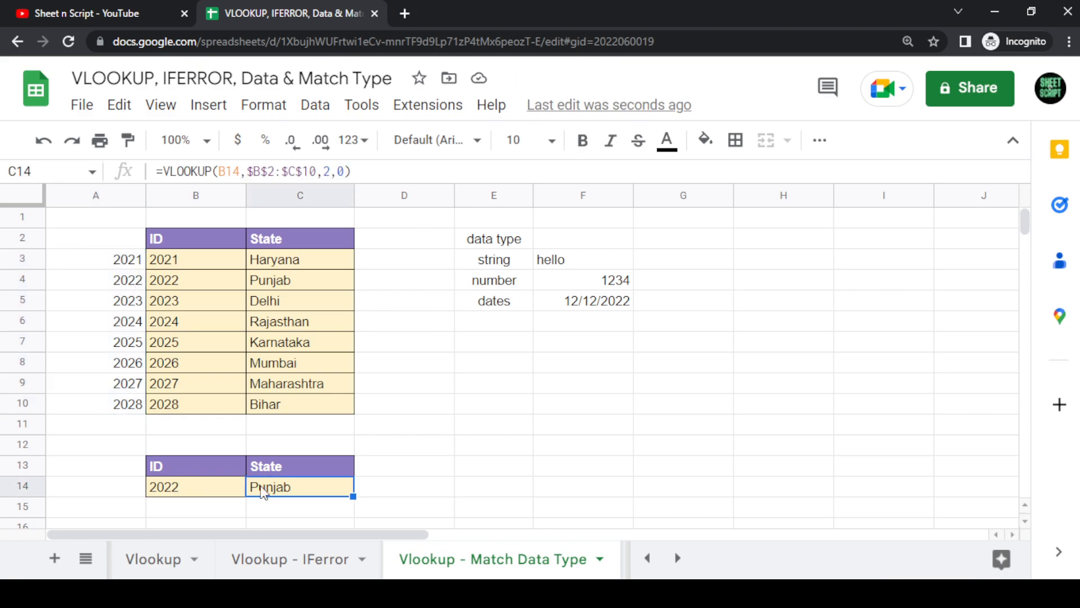
left_click_drag(128, 240, 303, 406)
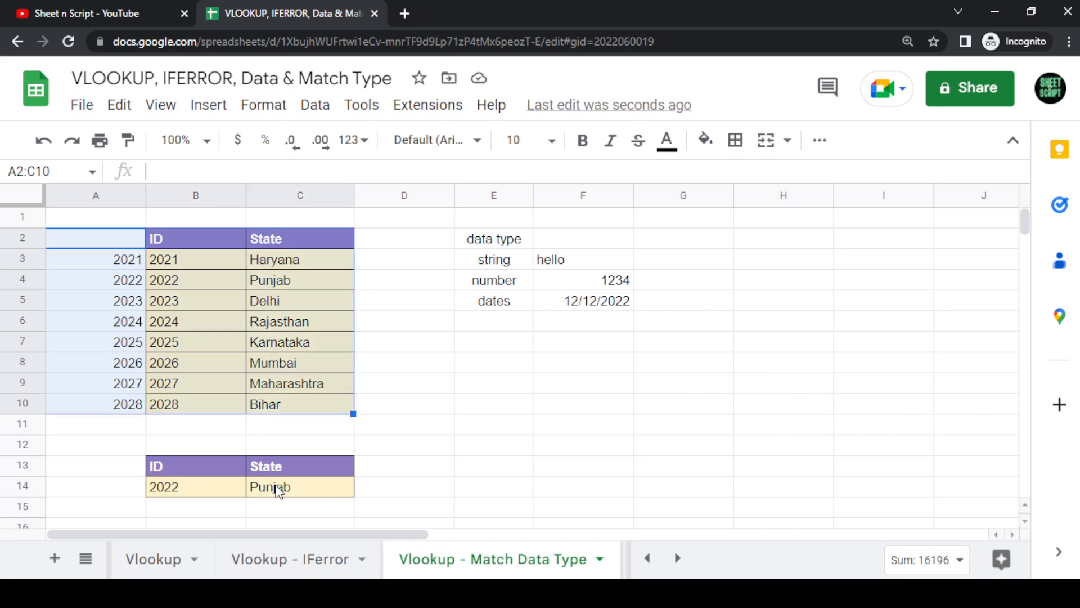
left_click(278, 489)
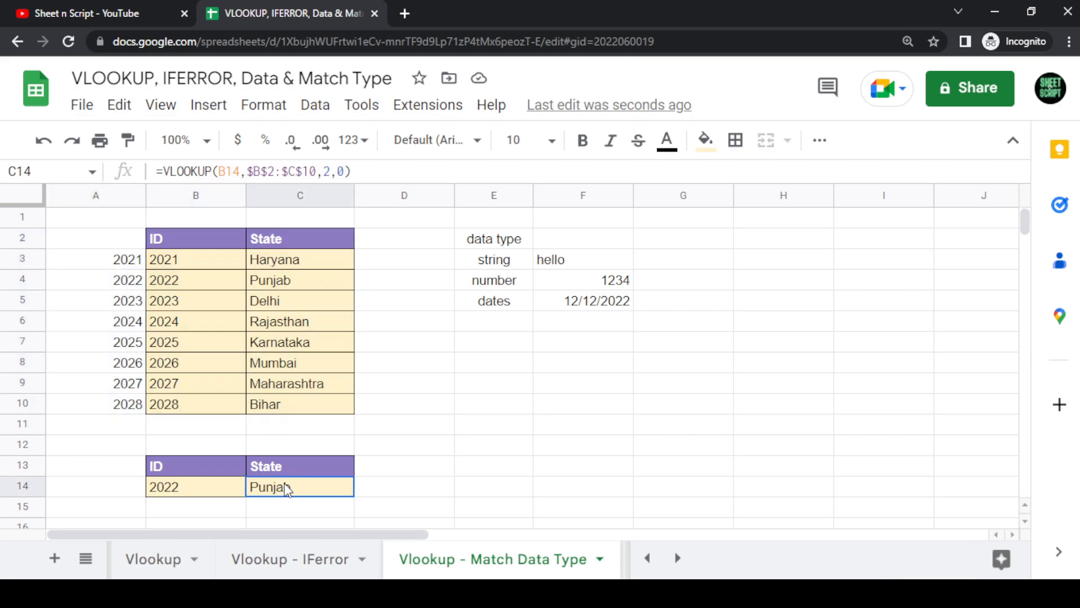
double_click(284, 483)
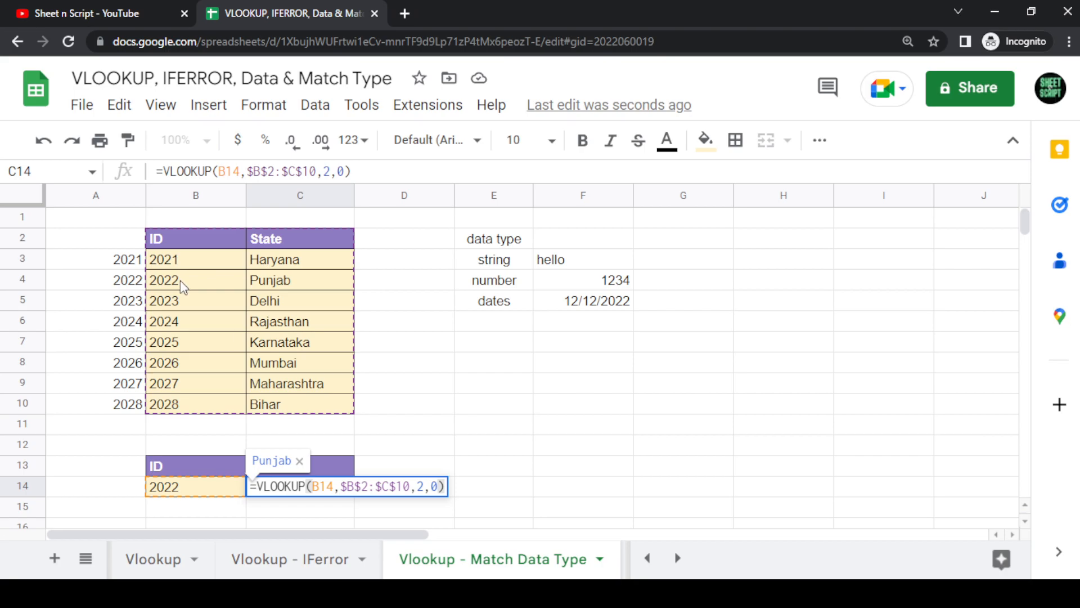
left_click(218, 488)
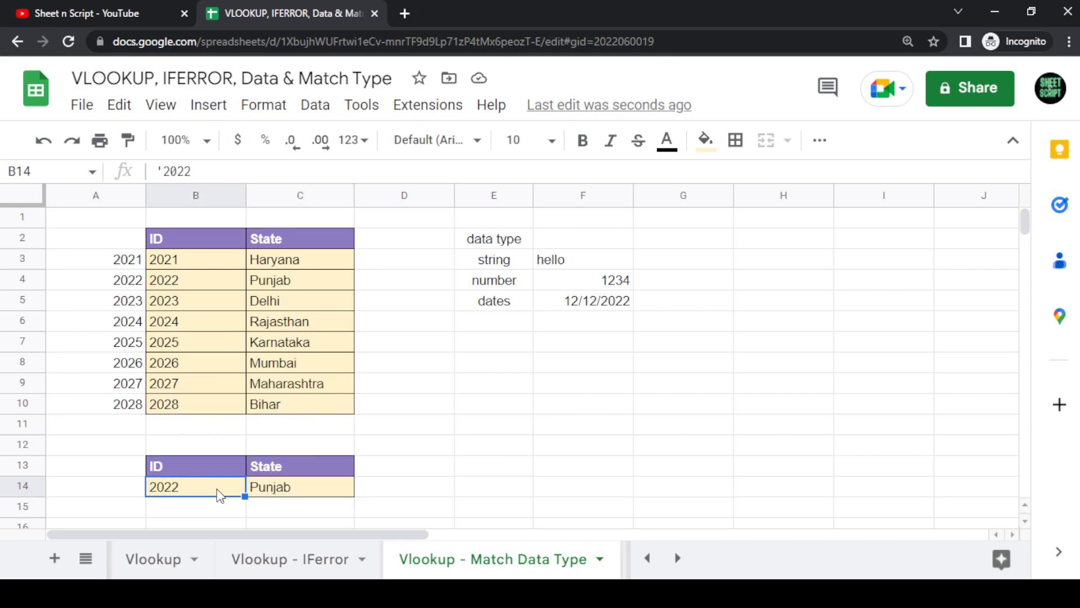
Step: Clear the numeric helper IDs from A3:A10
left_click(108, 263)
left_click(125, 404, "shift")
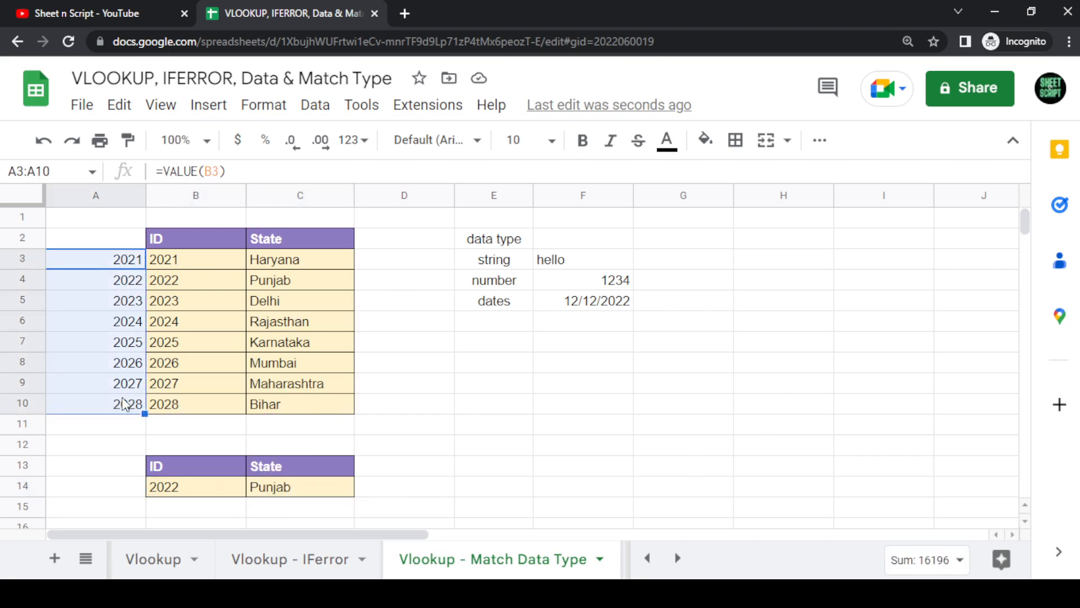
key("Delete")
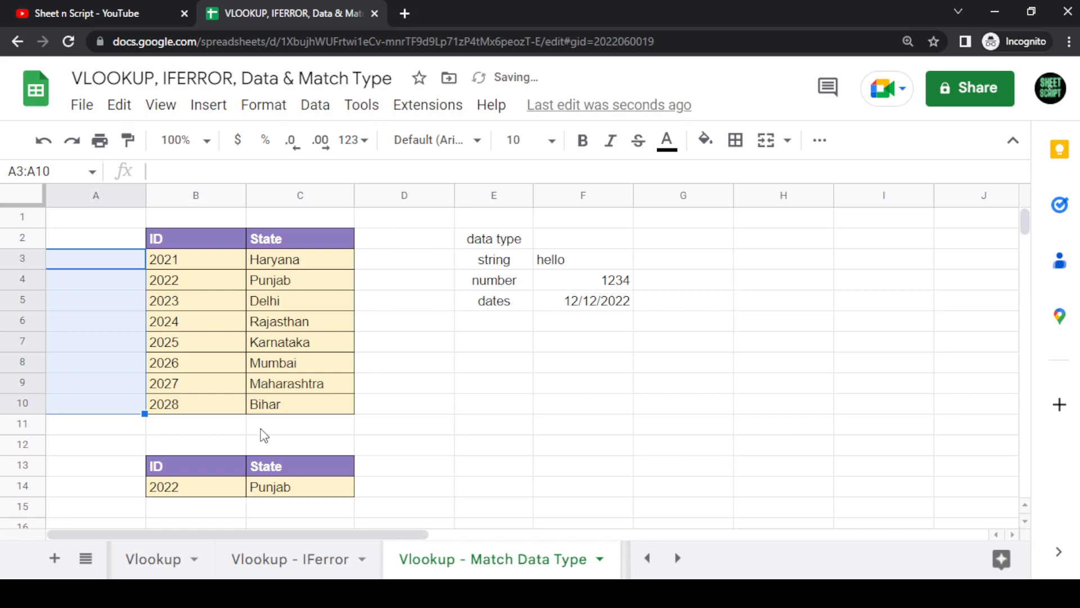
Step: Open the Vlookup - Exact & Approx Match sheet and examine the first two tiers' descriptions, sales amounts and commissions
left_click(679, 559)
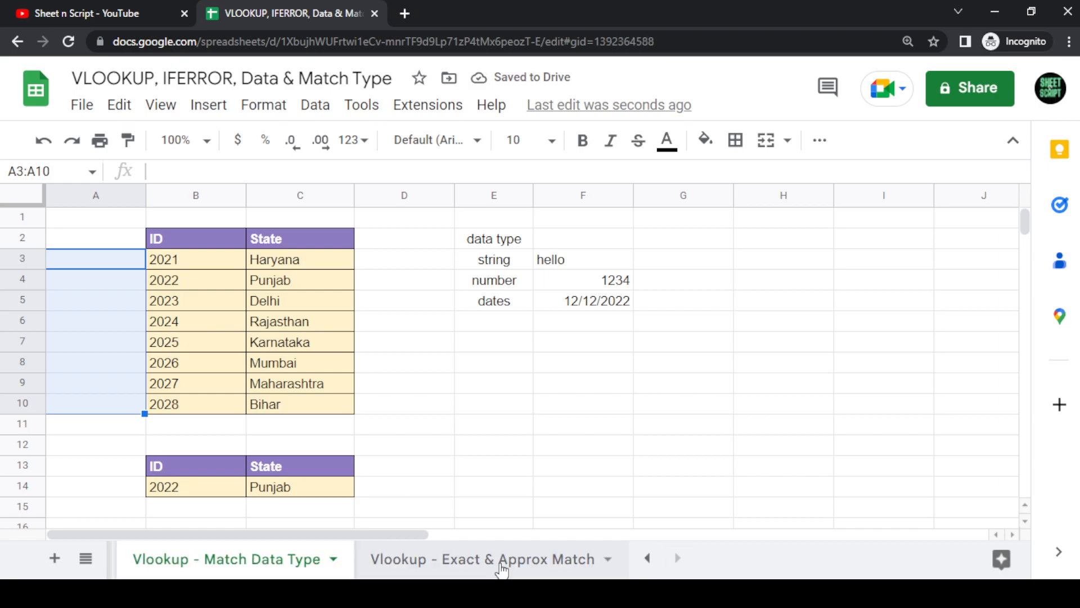
left_click(501, 562)
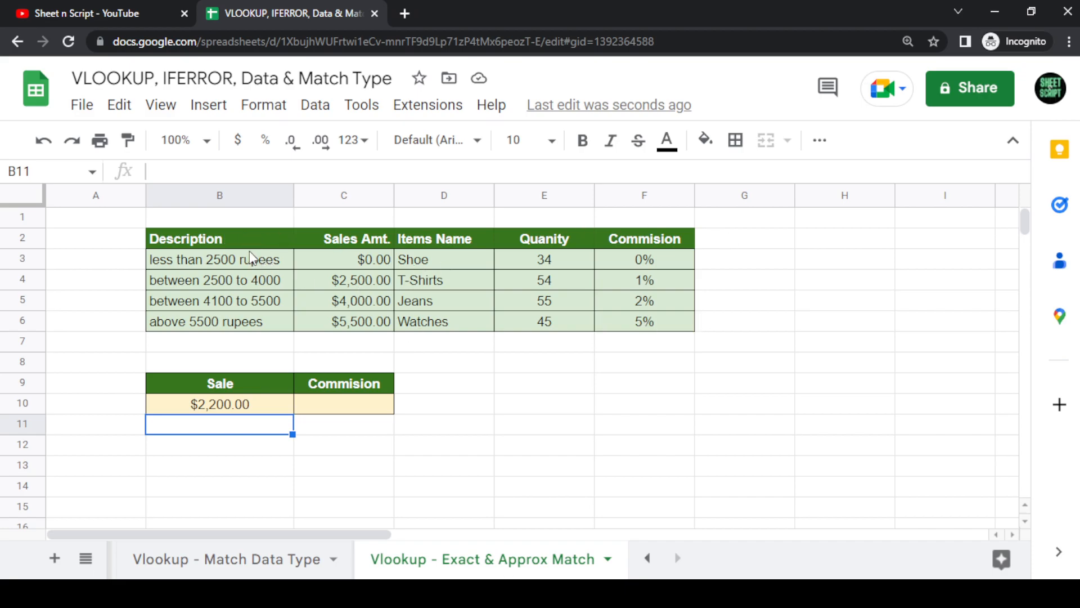
left_click(239, 264)
left_click(336, 246)
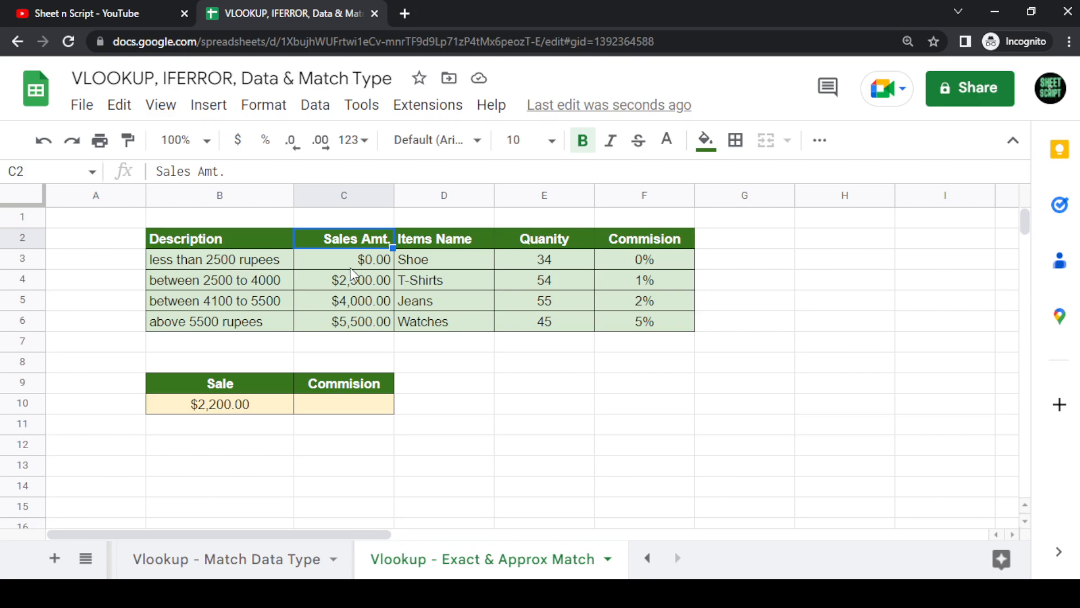
left_click(636, 264)
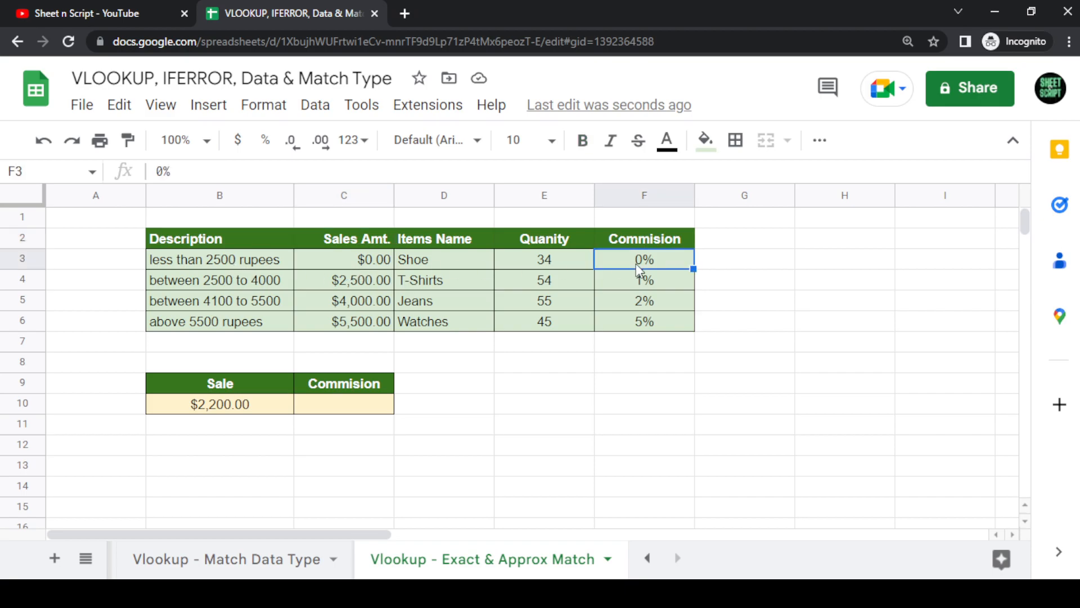
left_click(184, 281)
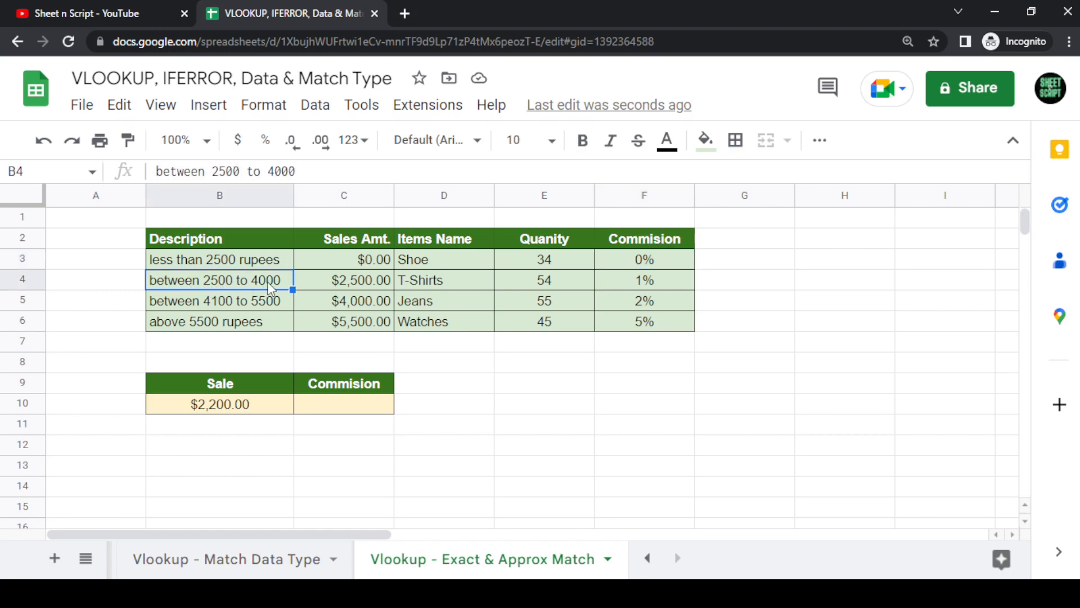
left_click(617, 284)
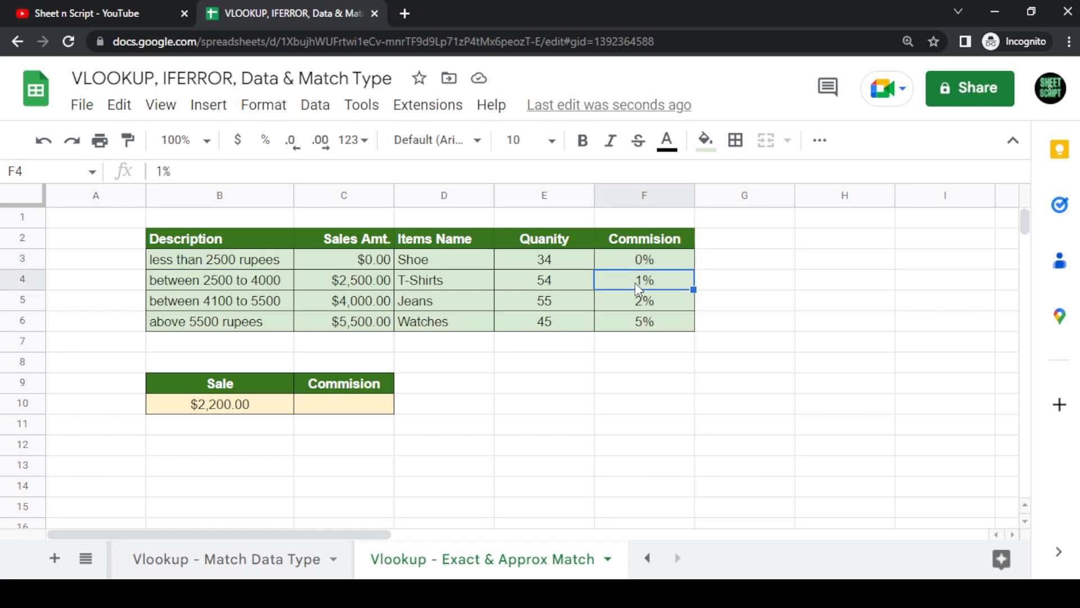
left_click(348, 281)
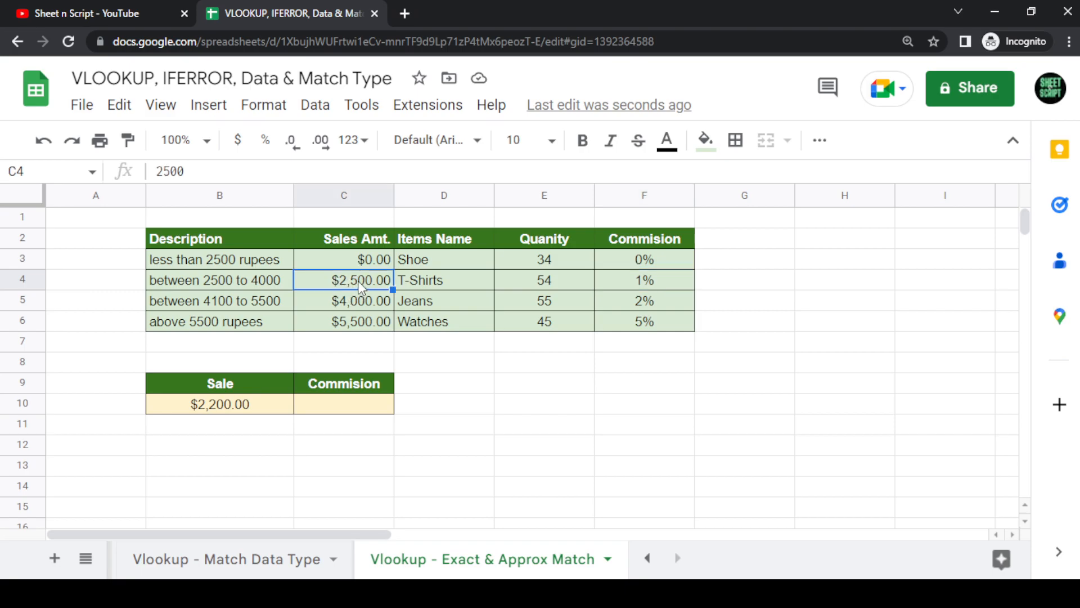
Step: Compare the sale amount in B10 with the Sales Amt. thresholds in C3:C6 and the empty commission cell C10
left_click(322, 388)
left_click(252, 383)
mouse_move(249, 404)
left_mouse_down()
mouse_move(251, 385)
mouse_move(250, 404)
left_mouse_up()
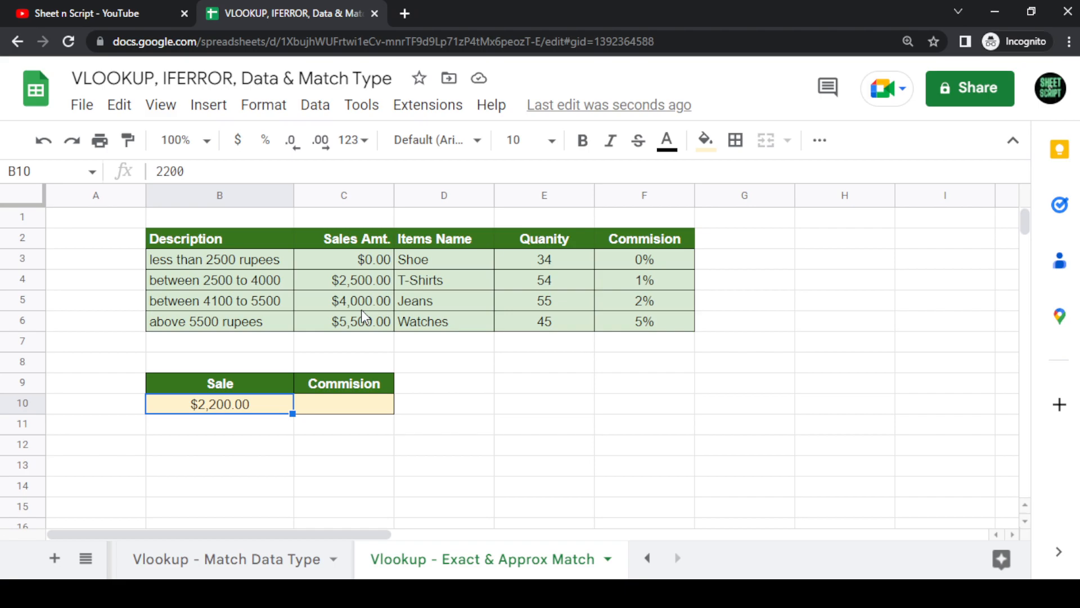
left_click_drag(360, 259, 368, 328)
left_click(247, 260)
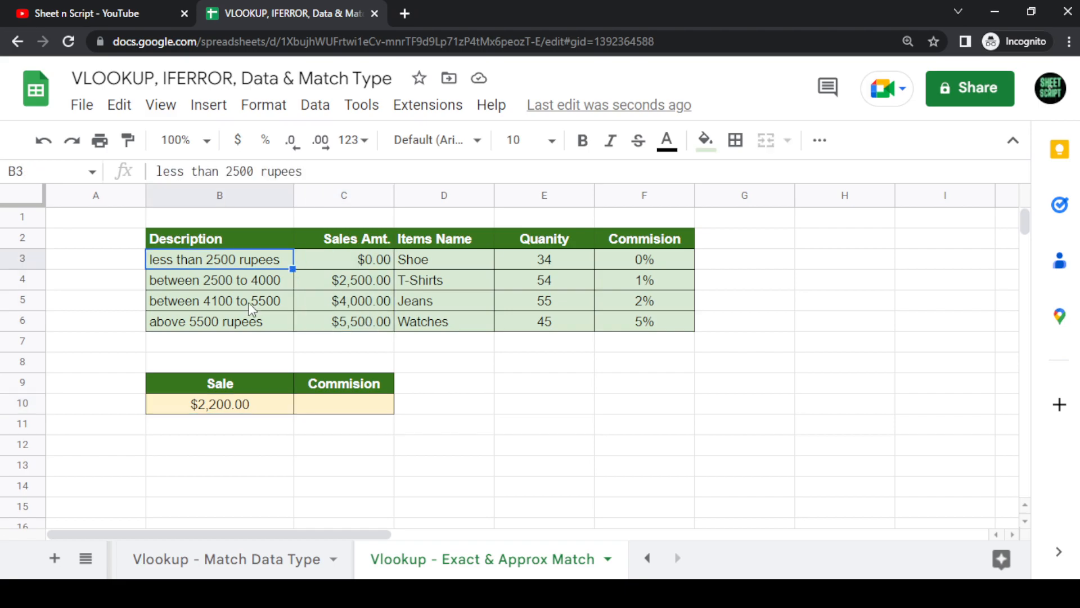
left_click_drag(360, 260, 381, 322)
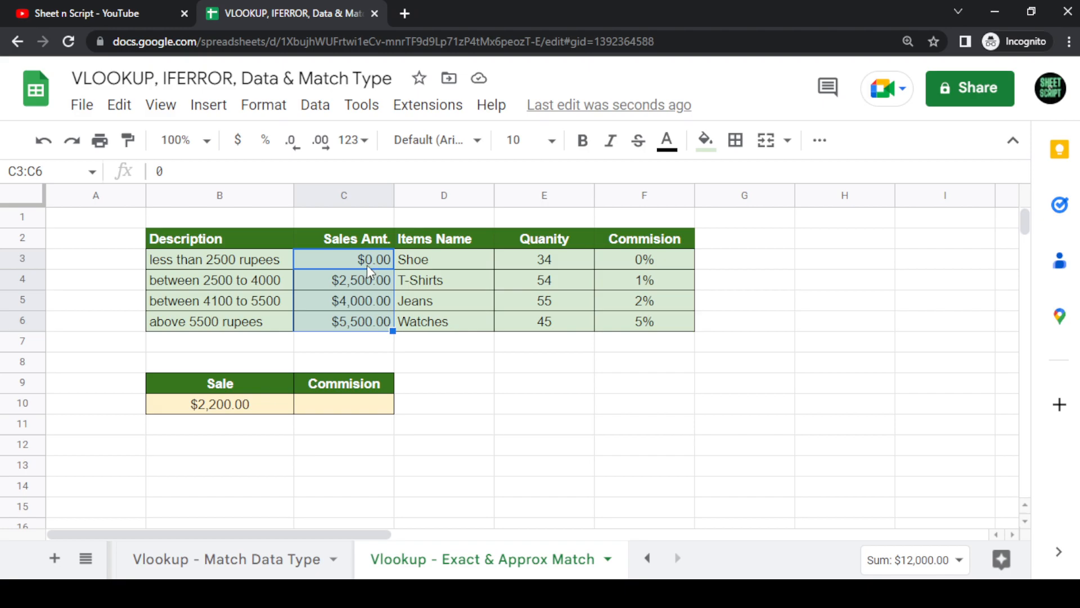
left_click(366, 298)
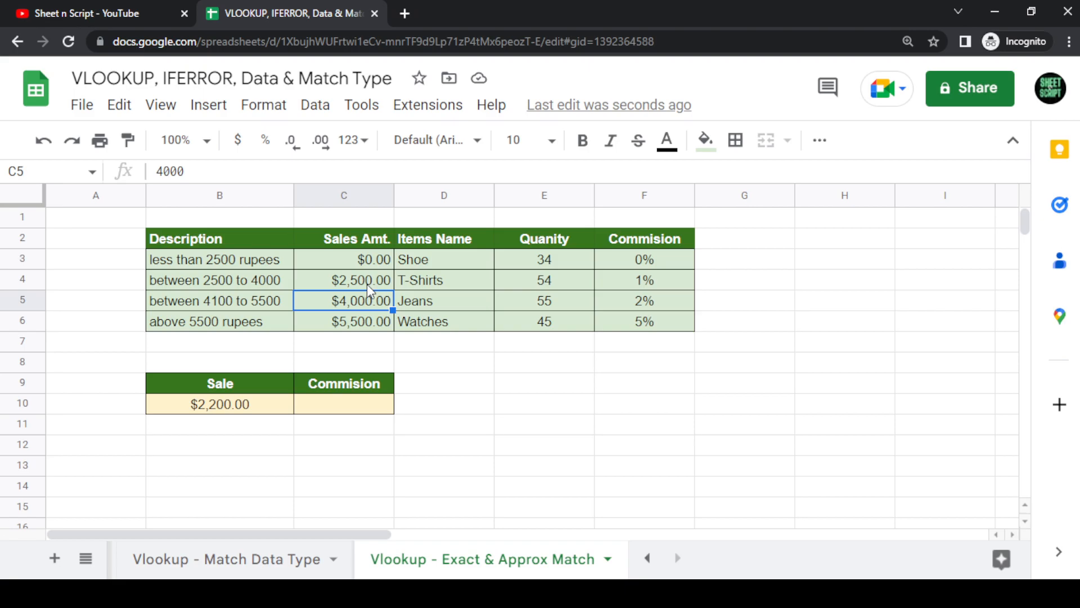
left_click(355, 322)
left_click(363, 297)
left_click(344, 401)
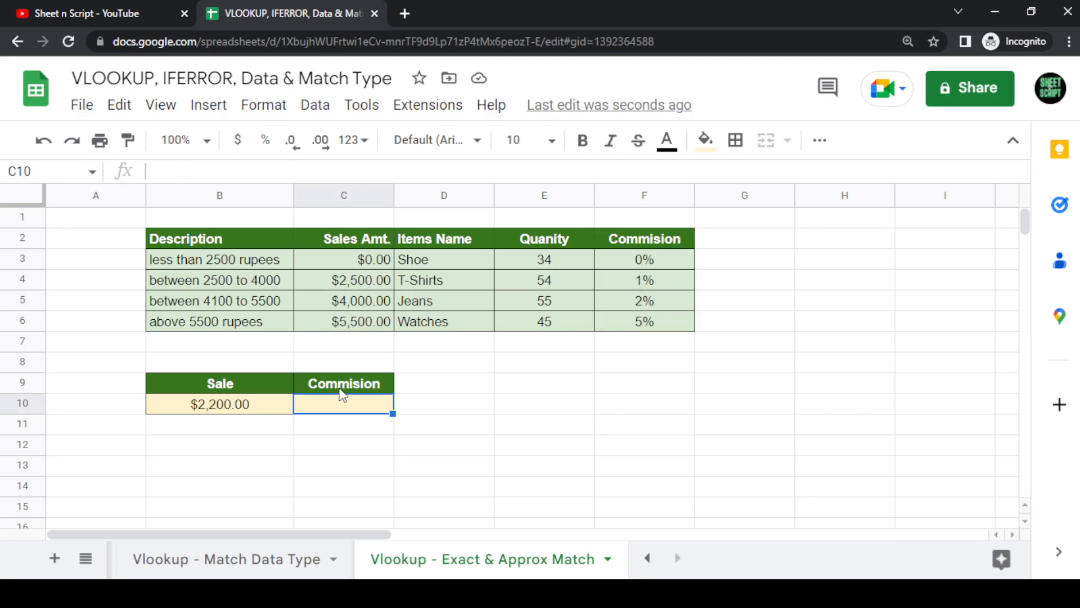
Step: Start a VLOOKUP formula in commission cell C10 with B10 as the search key and the absolute range $C$2:$F$6
left_click(237, 409)
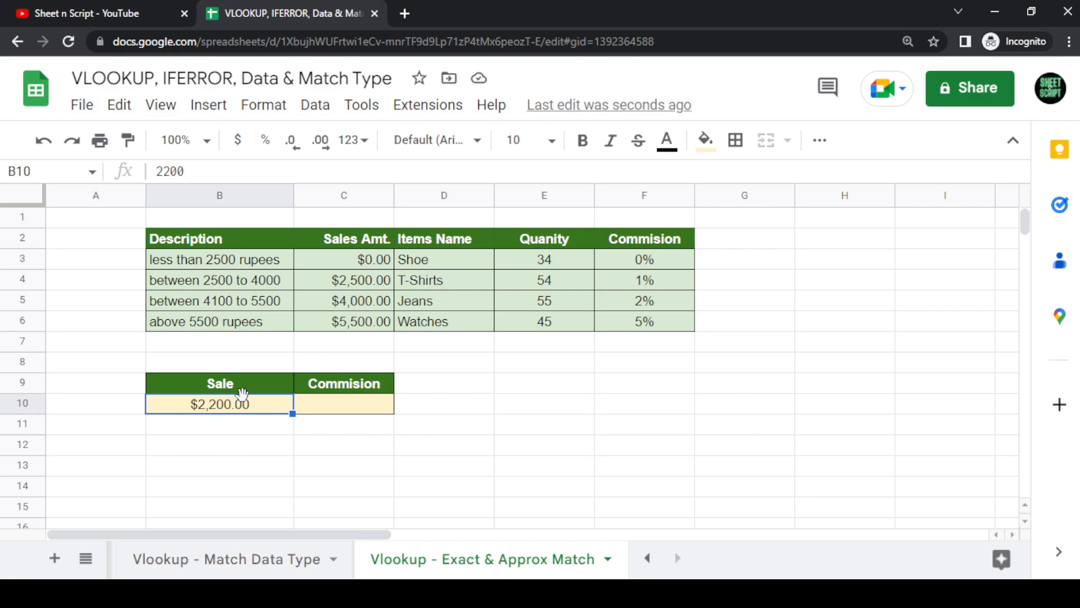
key("Right")
type("=VLOOKUP(")
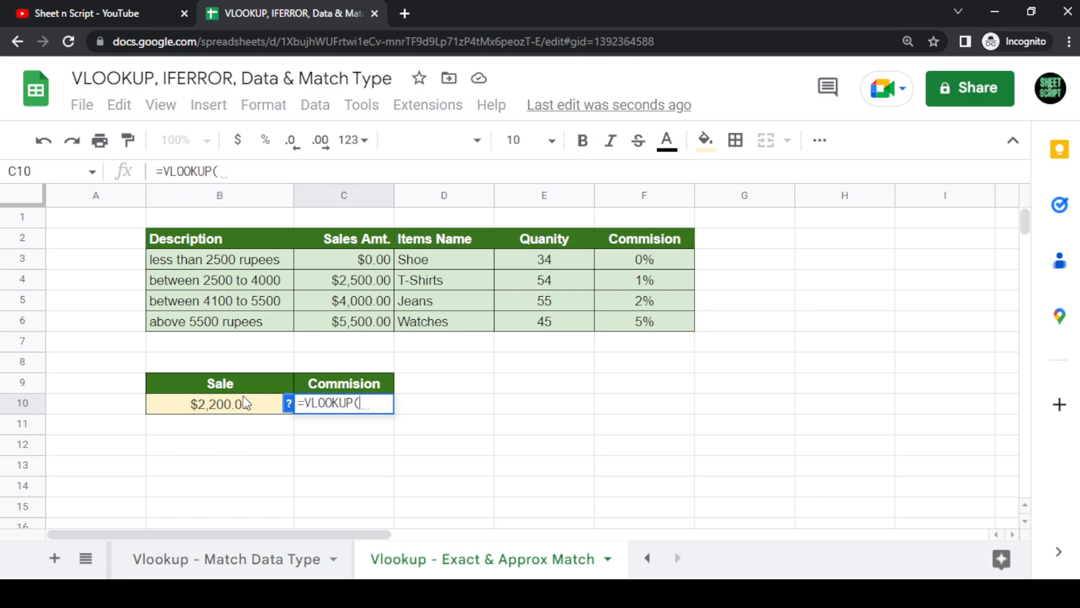
left_click(245, 402)
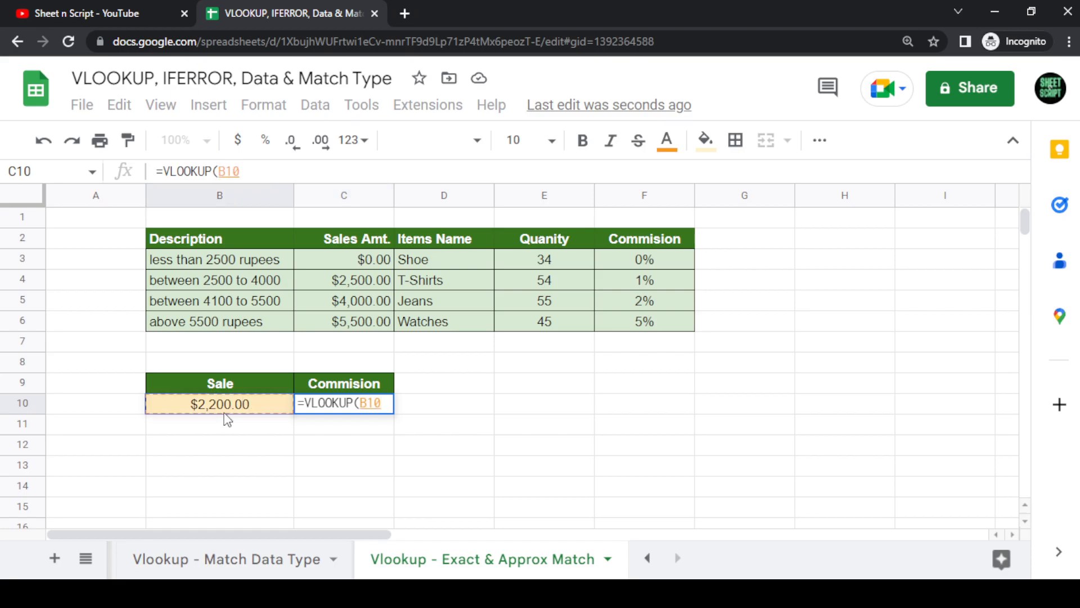
type(",")
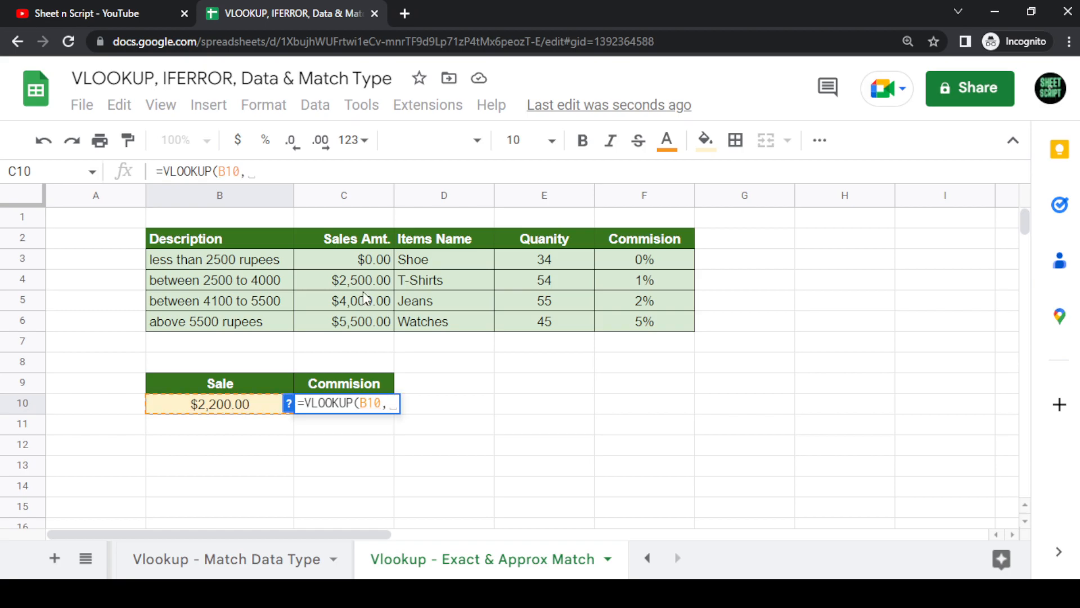
left_click_drag(346, 238, 358, 326)
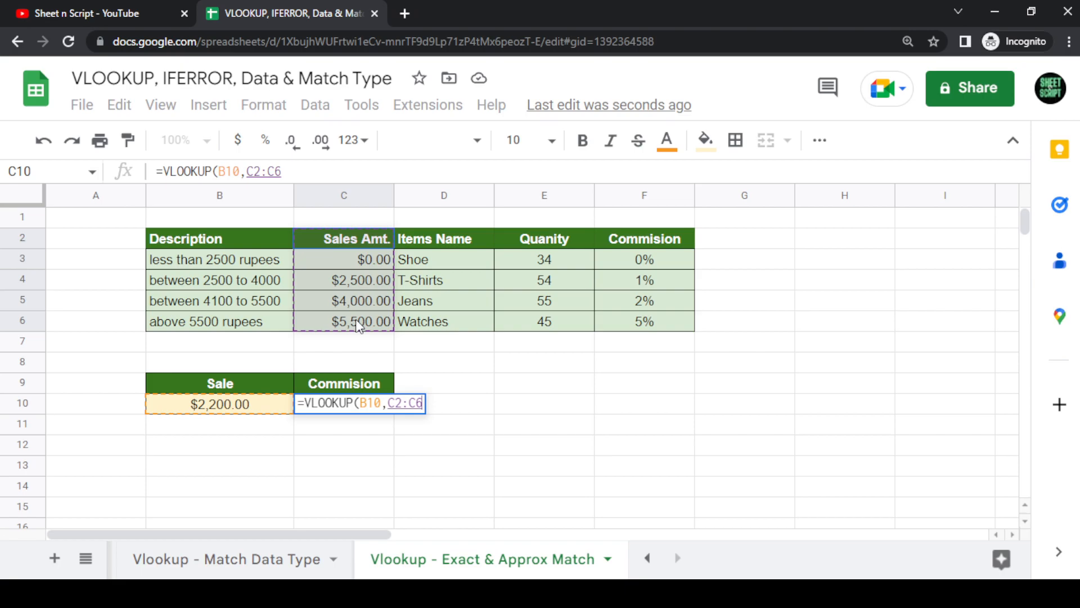
left_click_drag(355, 318, 638, 248)
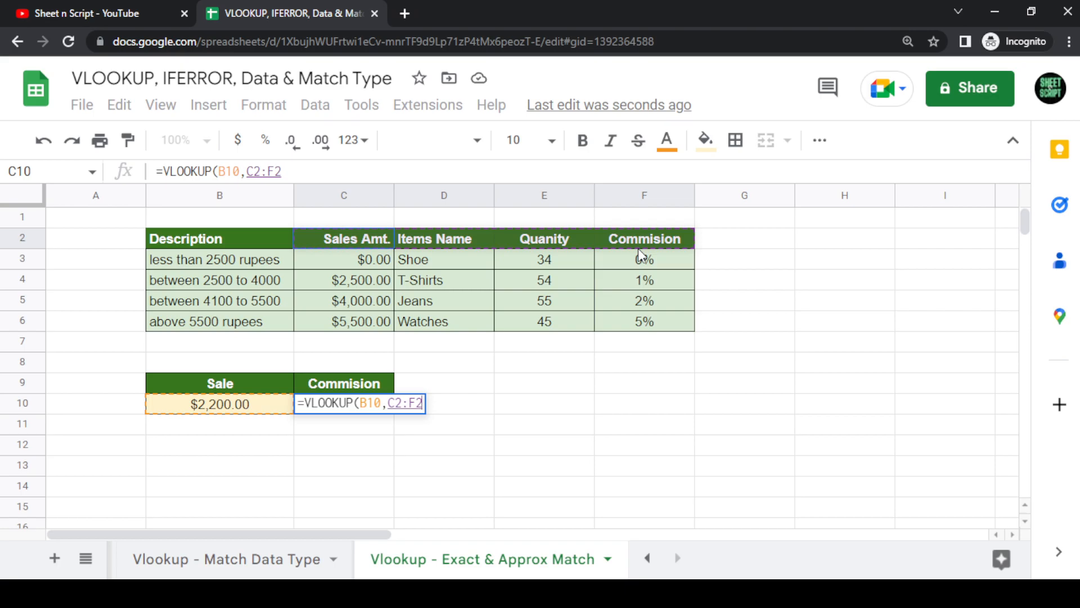
left_click_drag(638, 248, 644, 321)
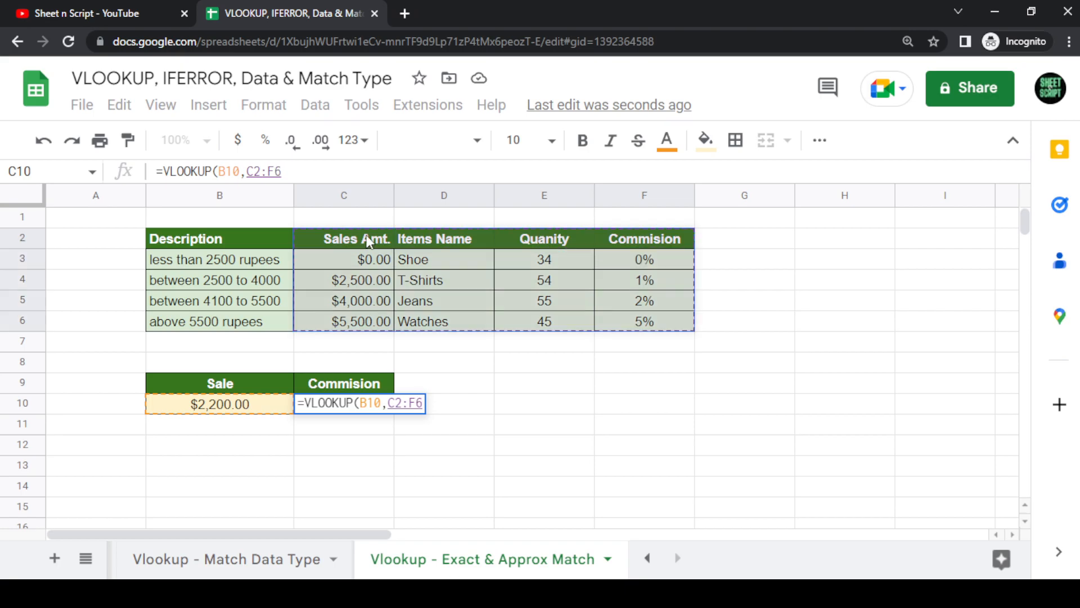
key("F4")
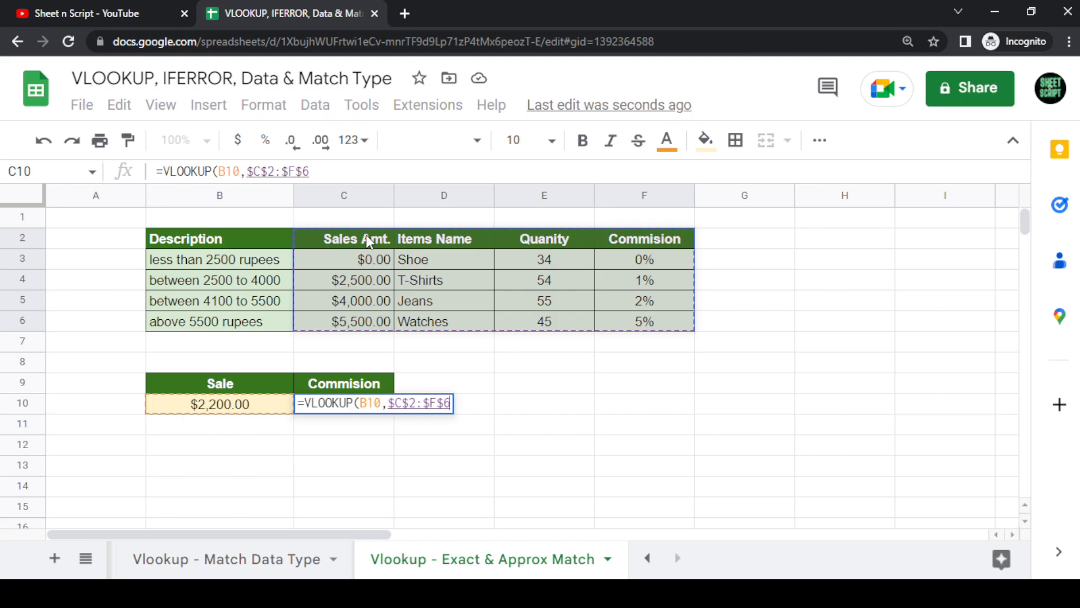
Step: Complete C10's VLOOKUP with column index 4 and match type 0 for an exact match
type(",")
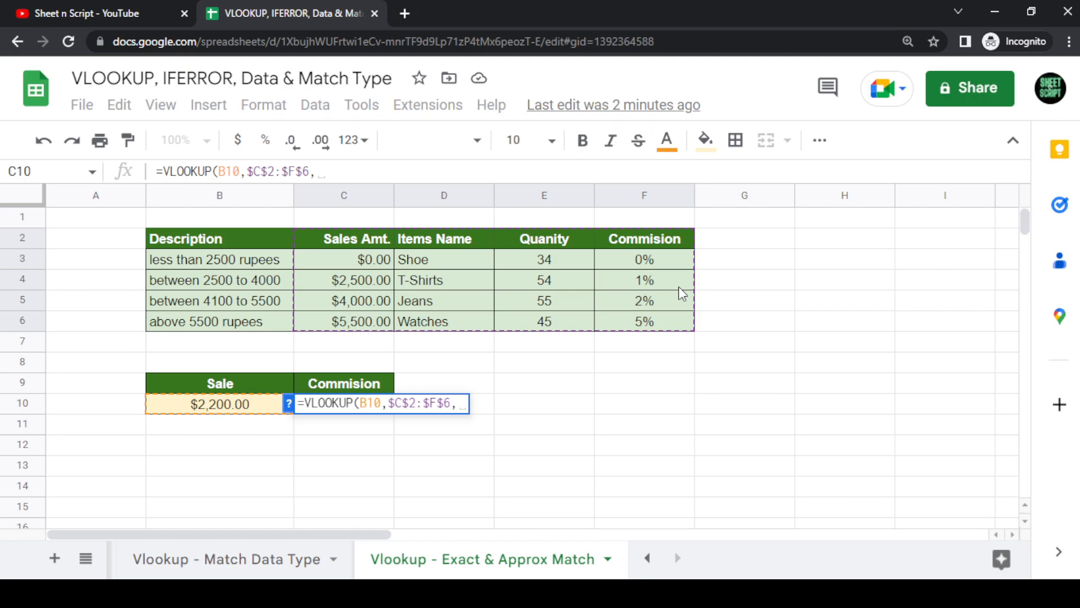
type("4")
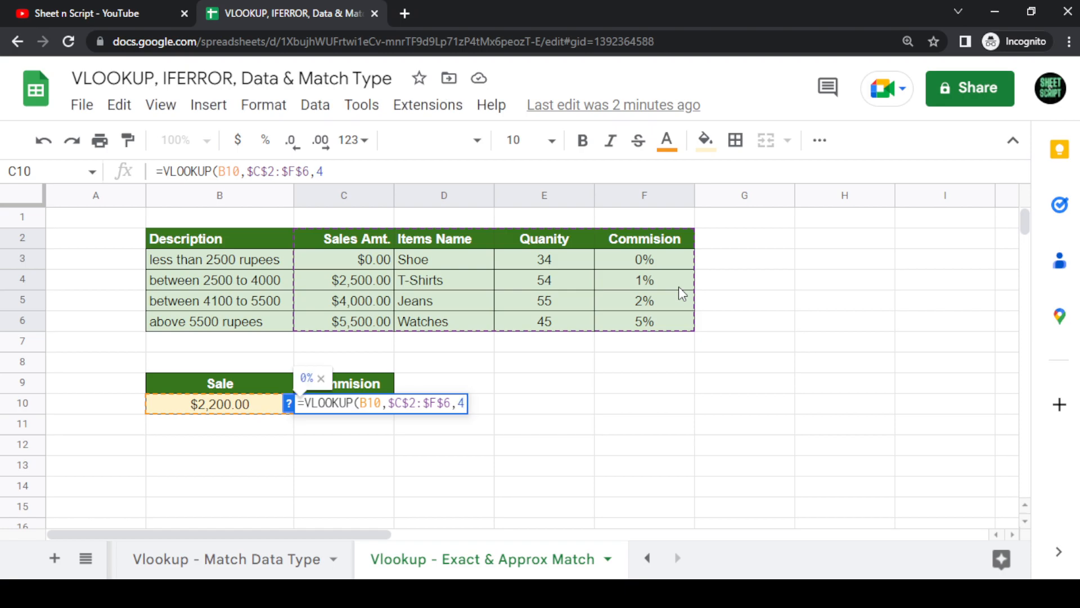
type(",")
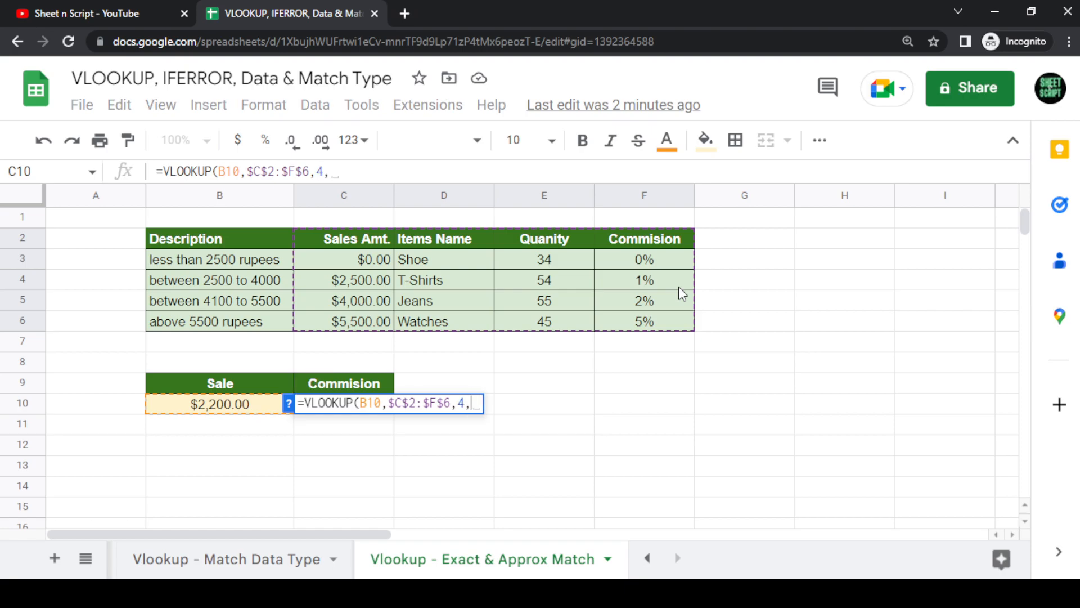
type("0")
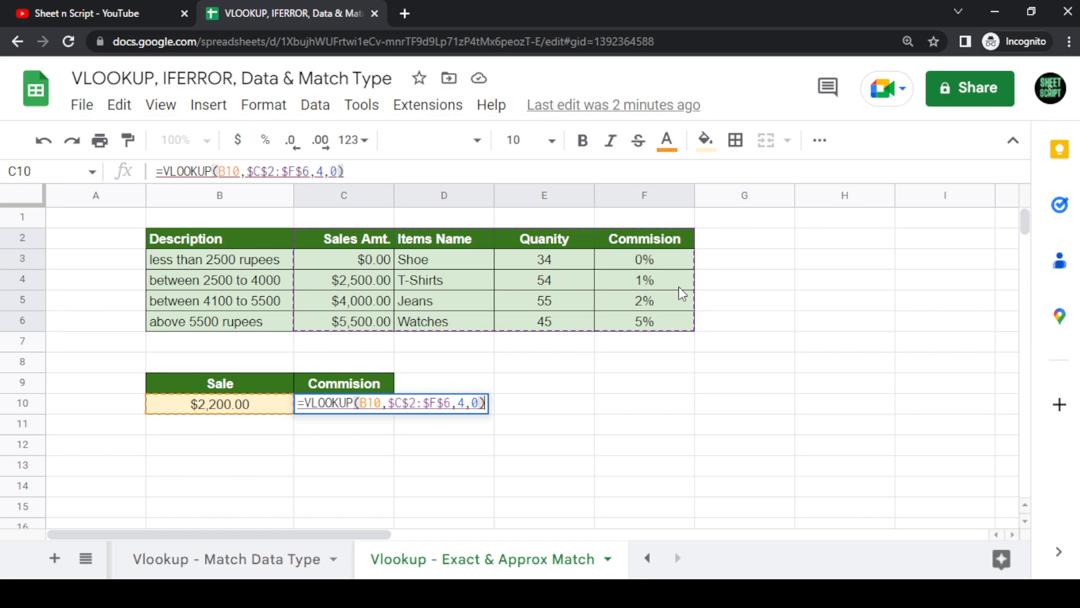
key("Return")
key("Up")
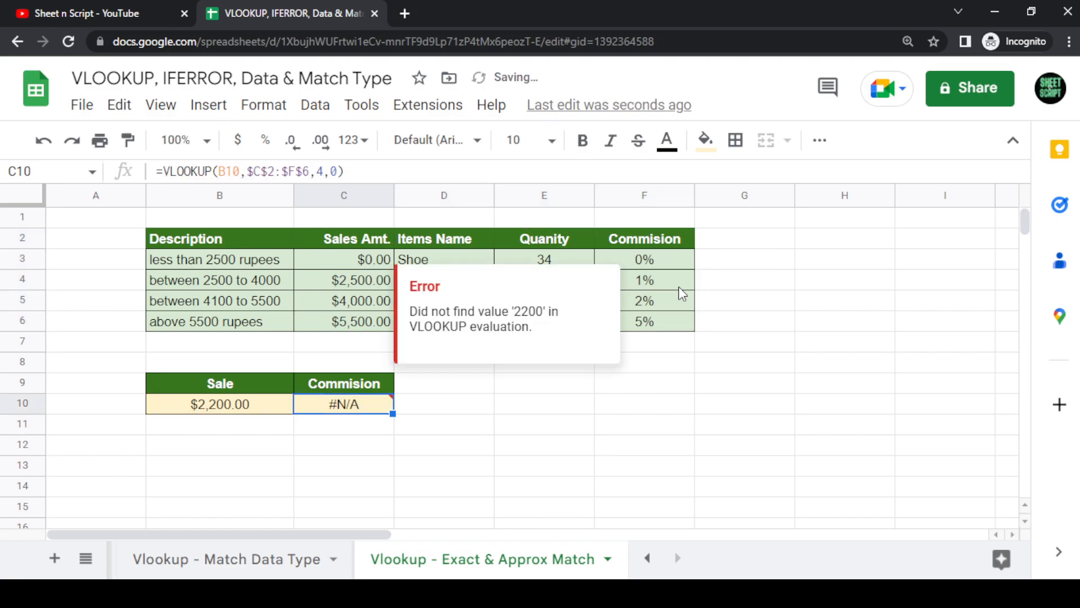
Step: Label the lookup in D10 as "Exact Match"
key("Right")
type("E")
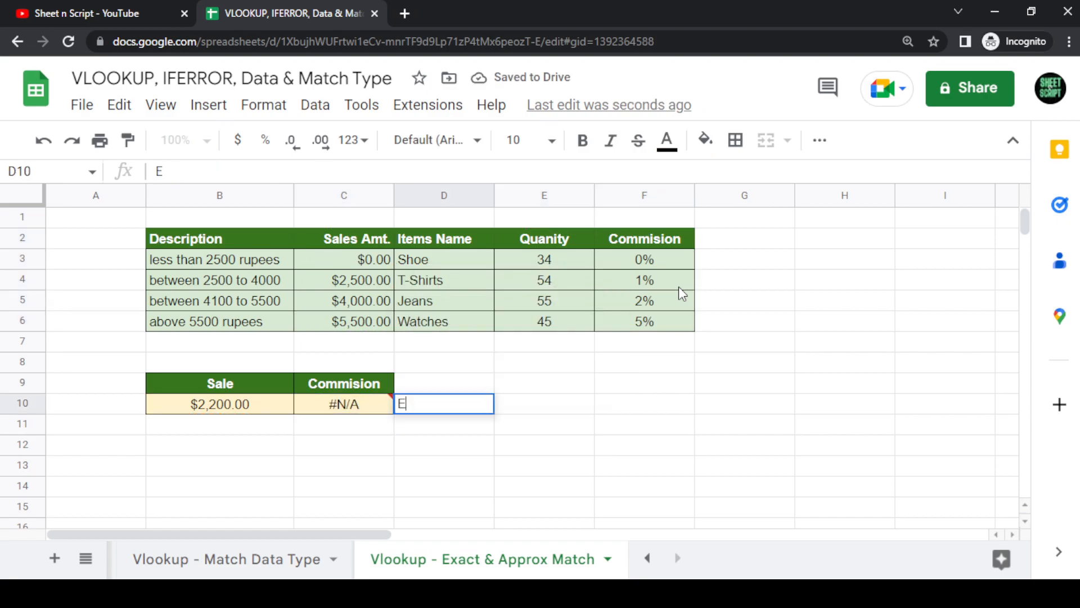
type("xact Match")
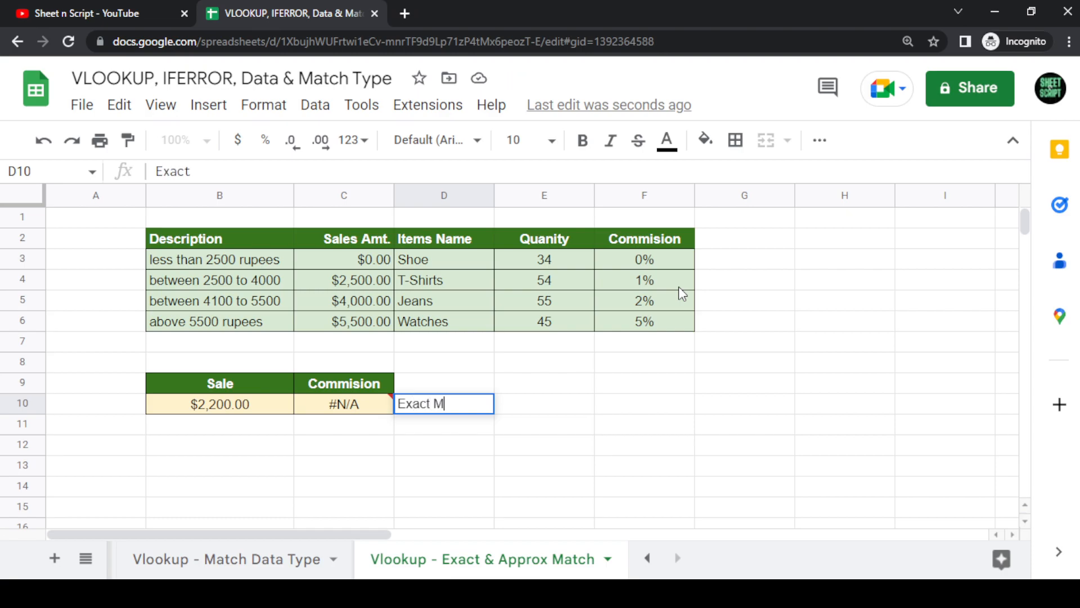
key("Left")
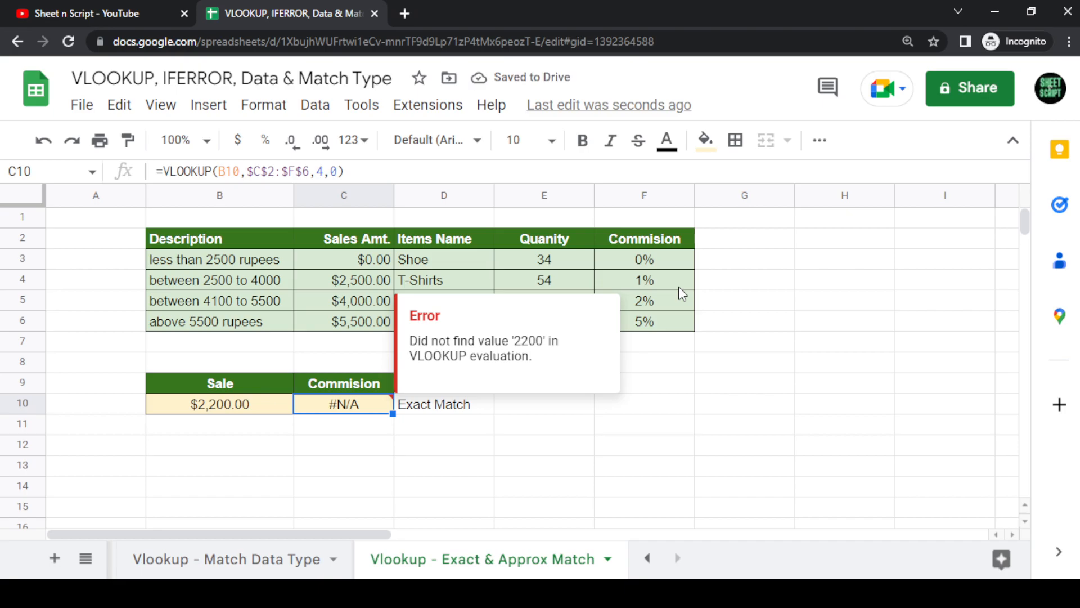
Step: Review C10's formula and compare the sale amount in B10 with the Sales Amt. values in C3:C6
key("F2")
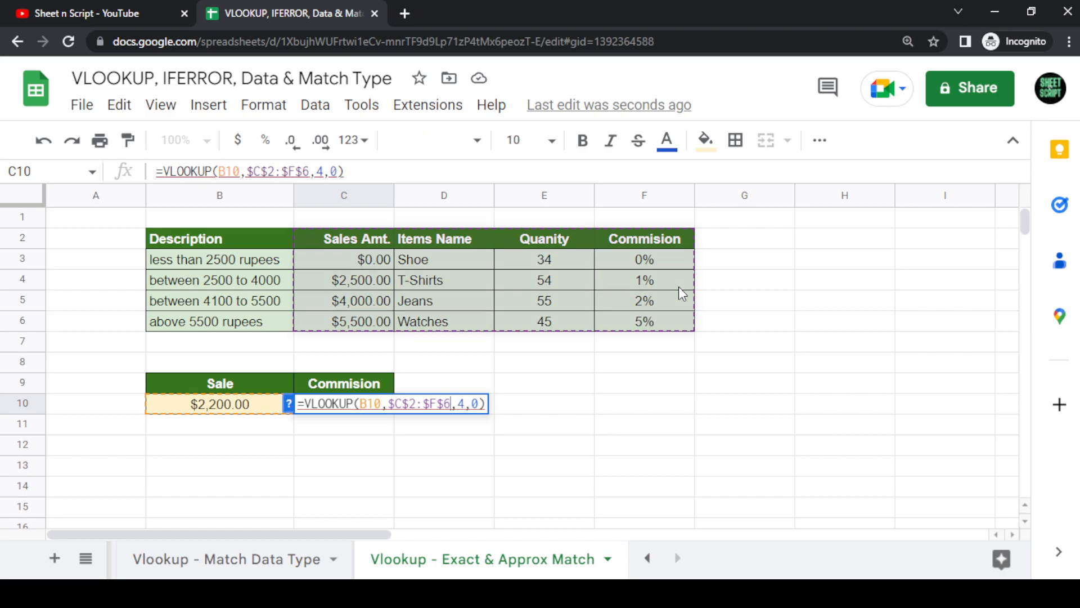
key("Return")
key("Up")
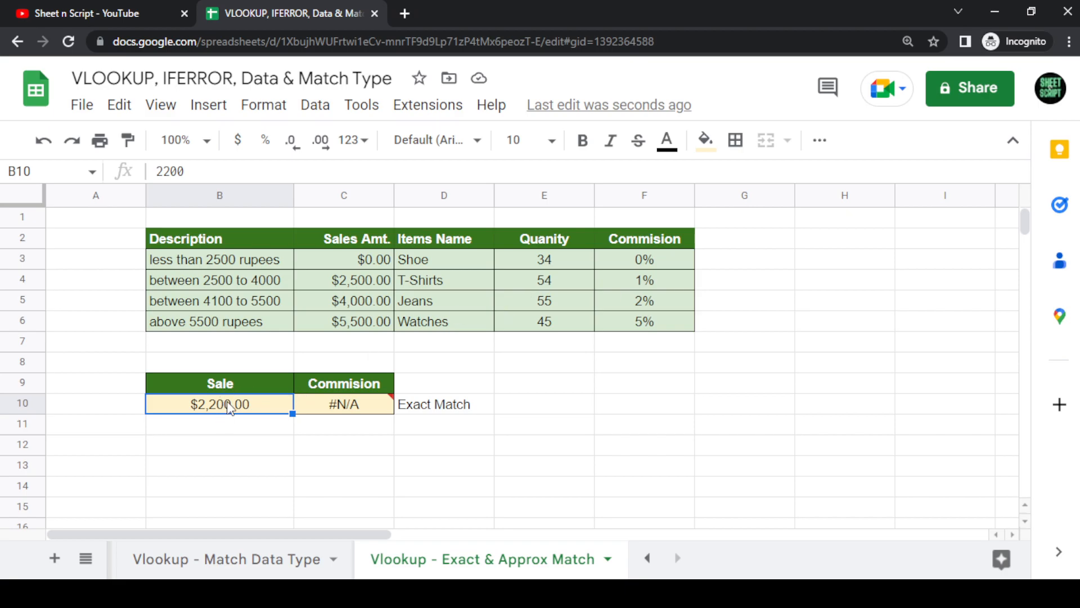
left_click_drag(328, 259, 332, 326)
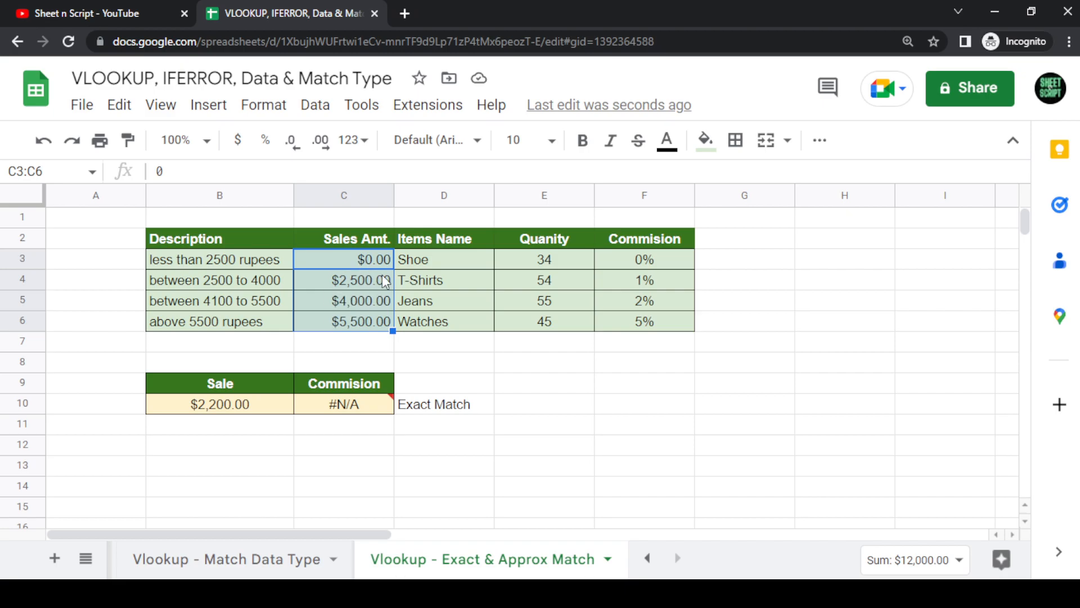
Step: Change the match type in C10's VLOOKUP formula to 1 for an approximate match
left_click(340, 409)
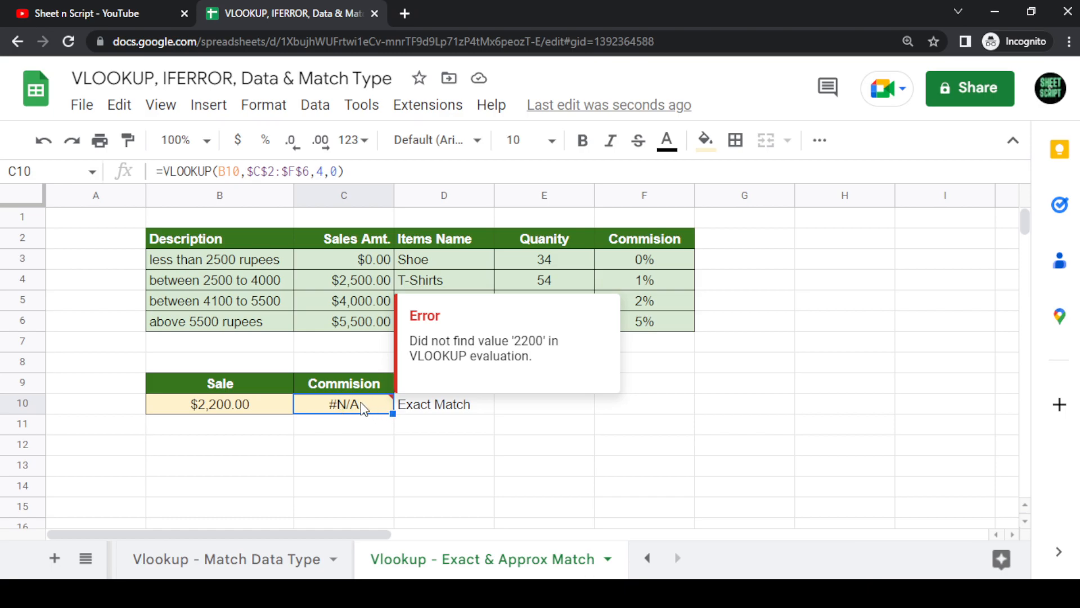
double_click(361, 405)
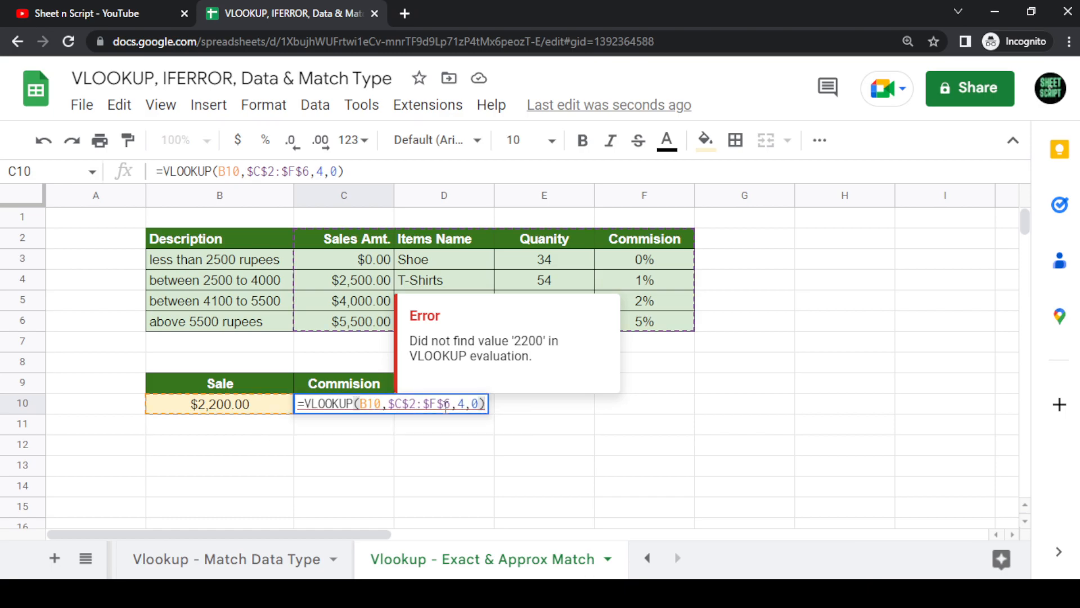
key("BackSpace")
type("1")
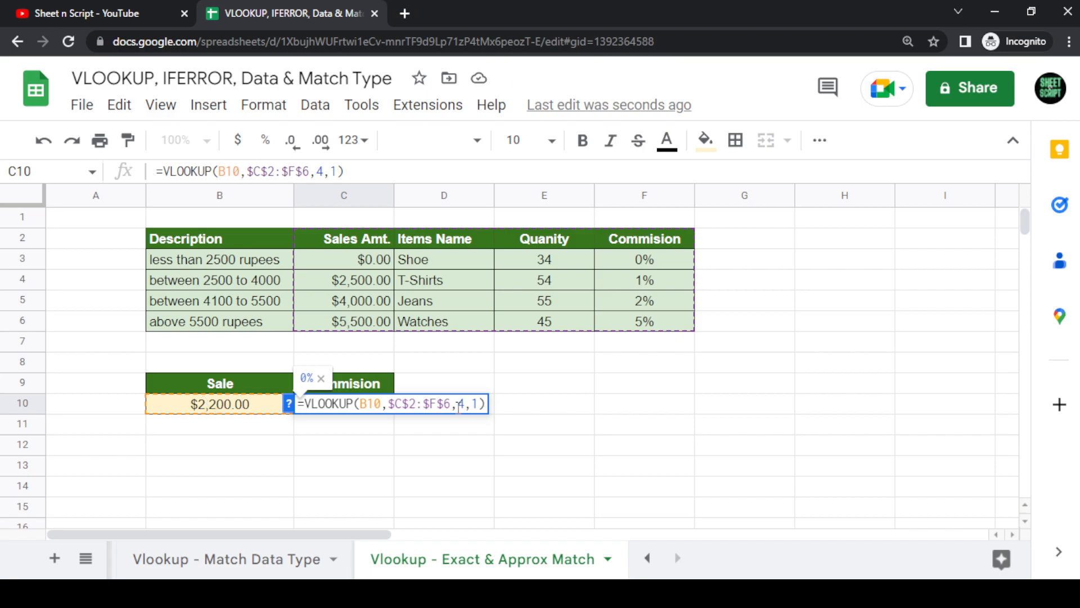
key("Return")
left_click(370, 404)
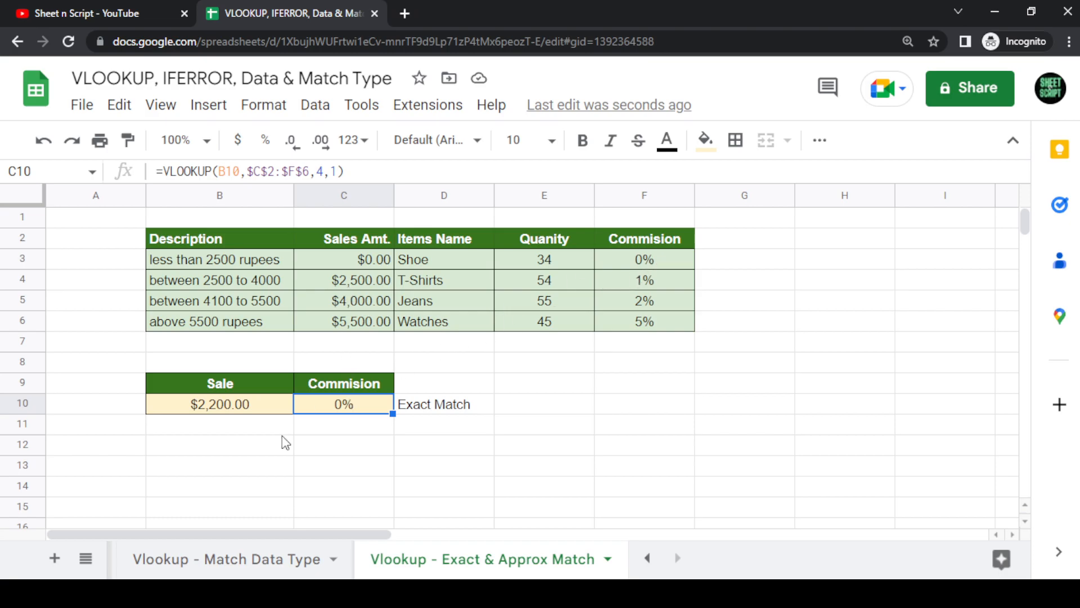
Step: Set the sale amount in B10 to 3400 and compare C10's commission with the T-Shirts row's sales amount and commission
left_click(253, 413)
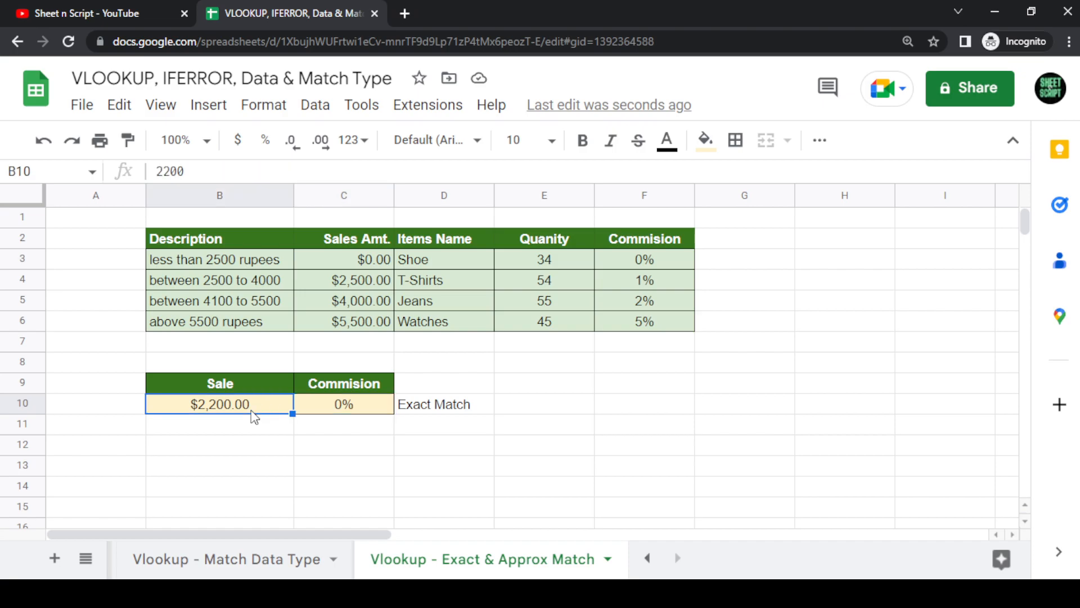
type("3400")
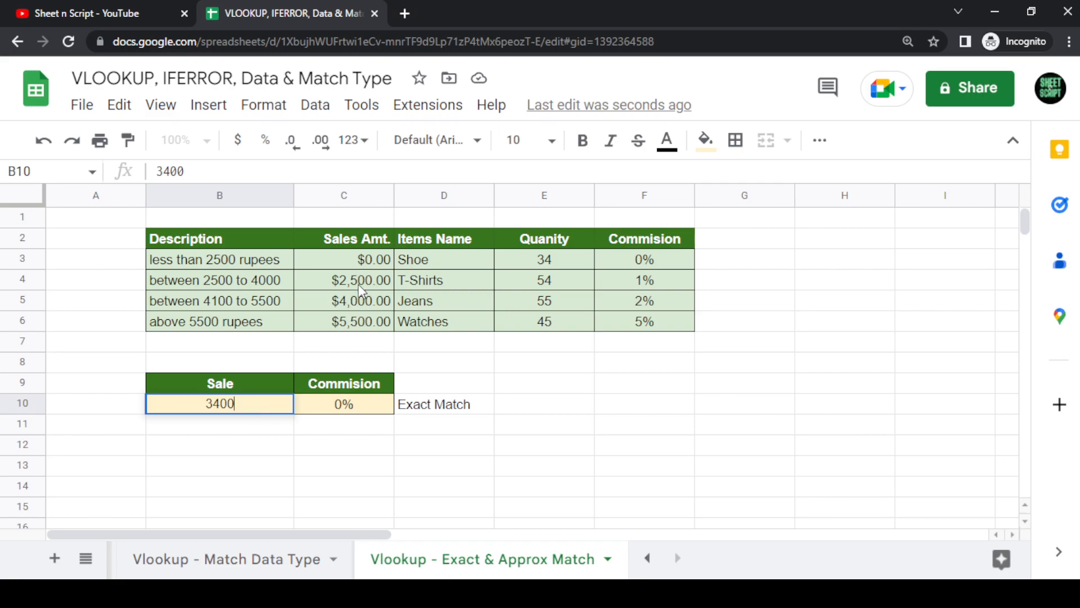
key("Return")
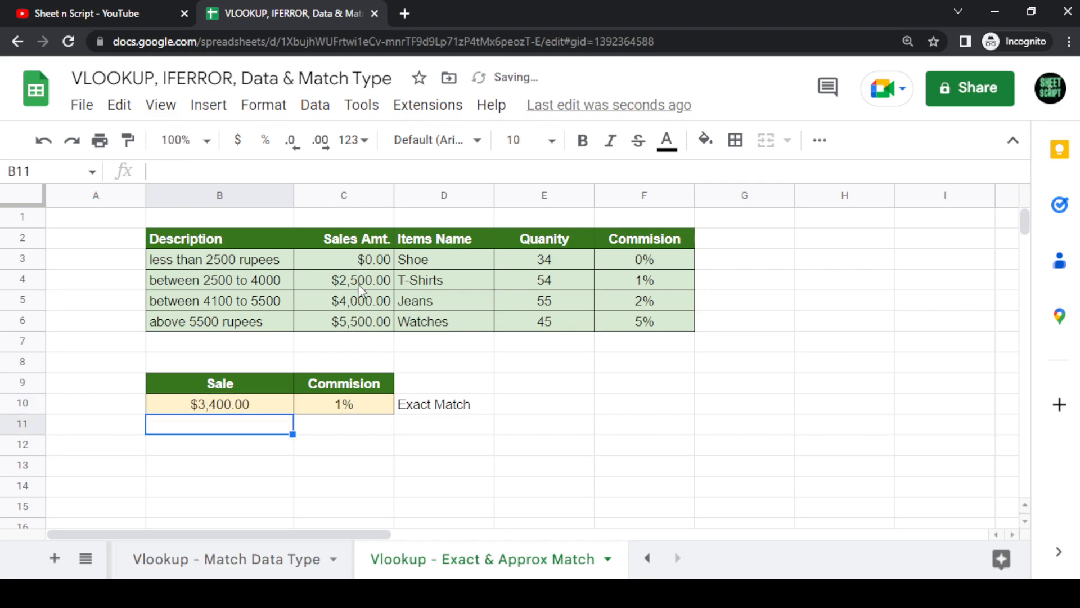
left_click(338, 404)
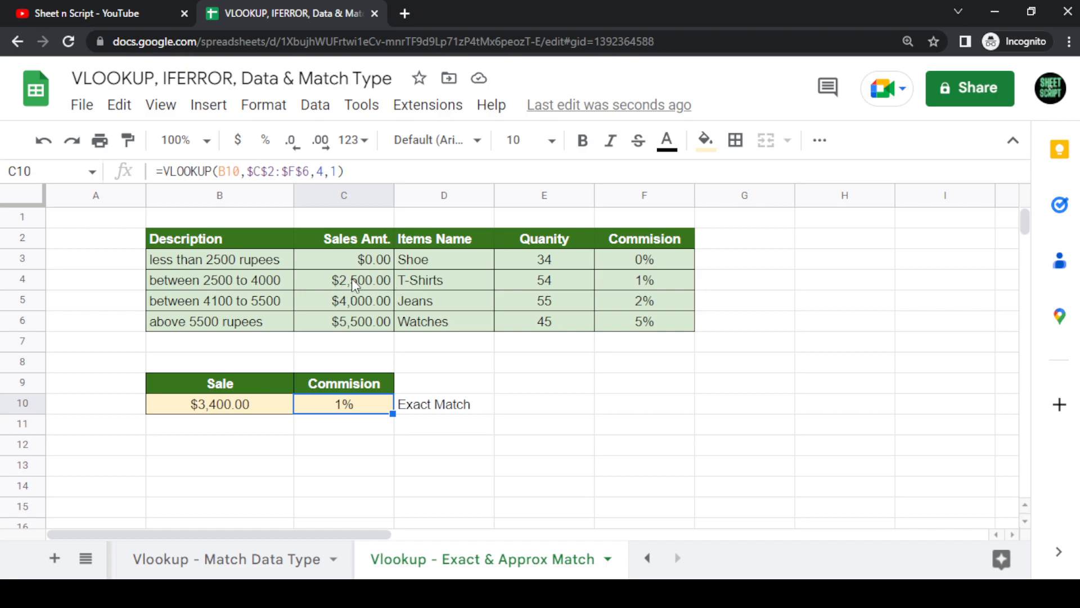
left_click(617, 287)
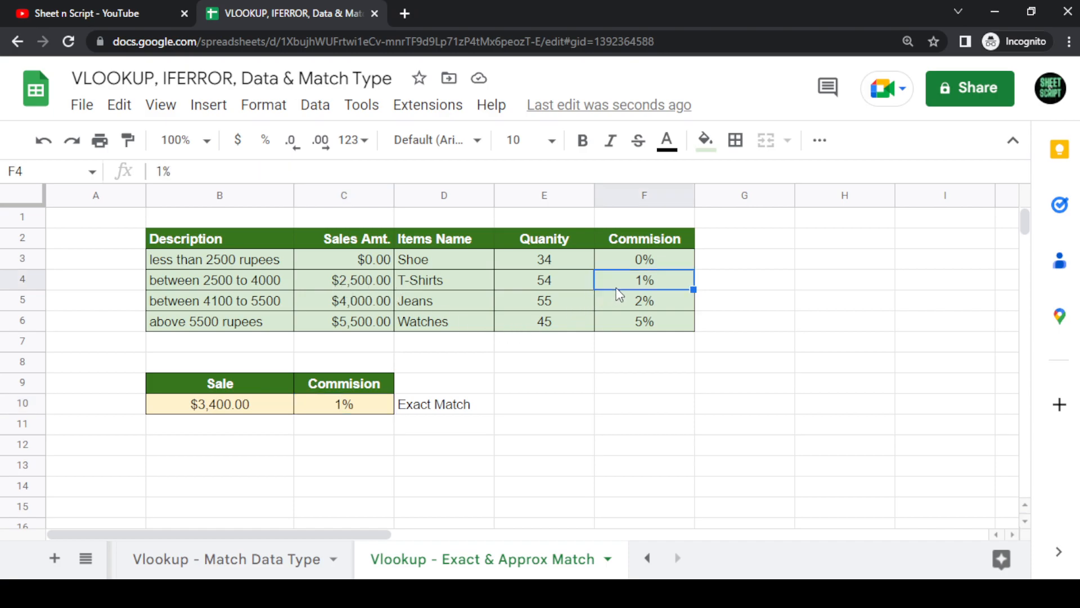
left_click(374, 289)
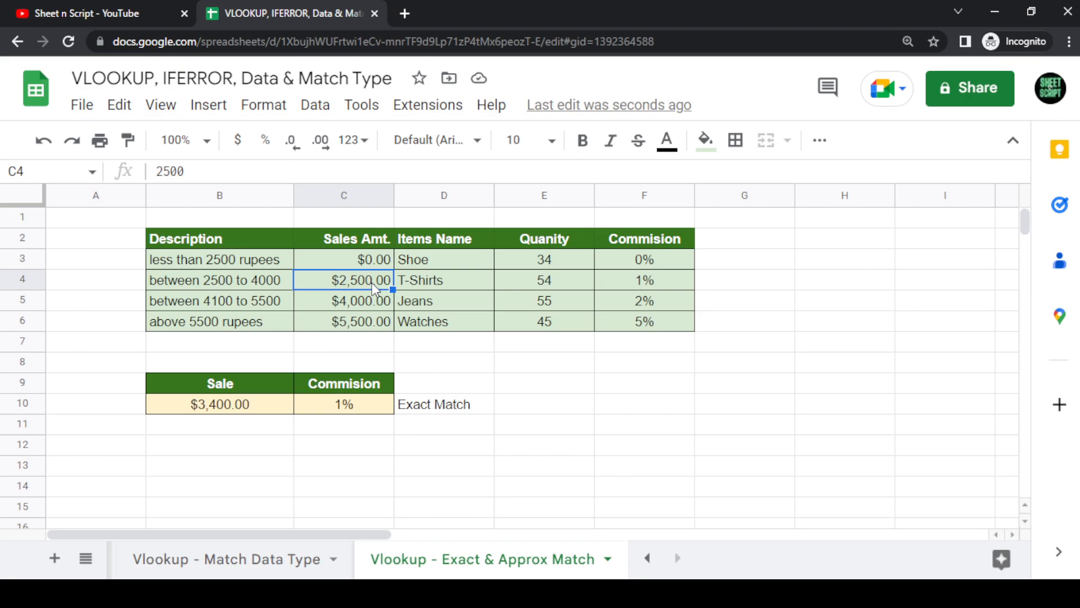
left_click(361, 413)
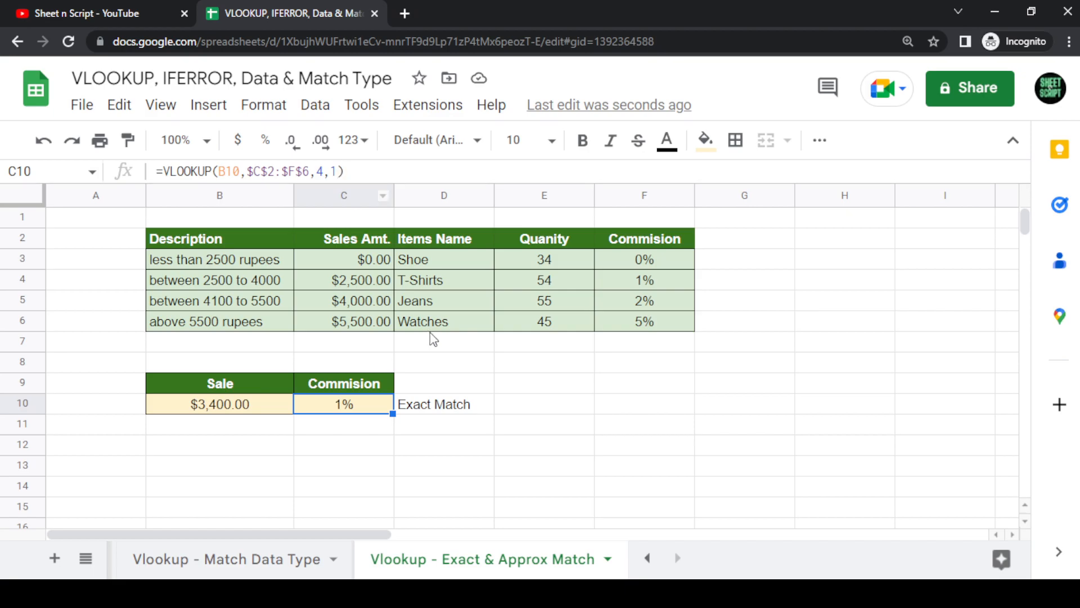
Step: Enter the note "approx match" in D11, below the Exact Match label
left_click(419, 422)
type("approx")
type("atch")
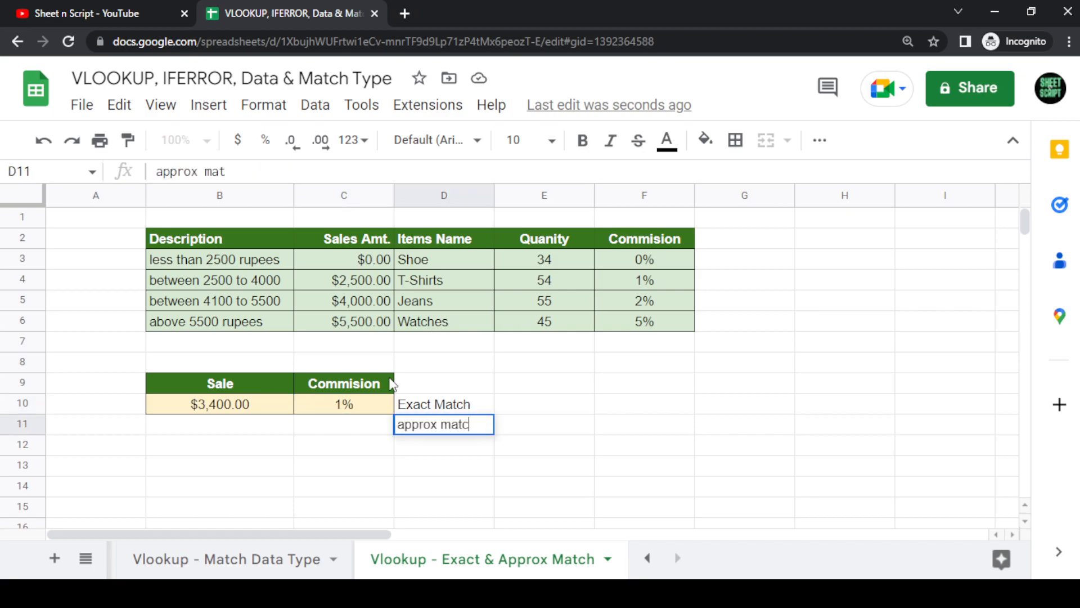
key("Return")
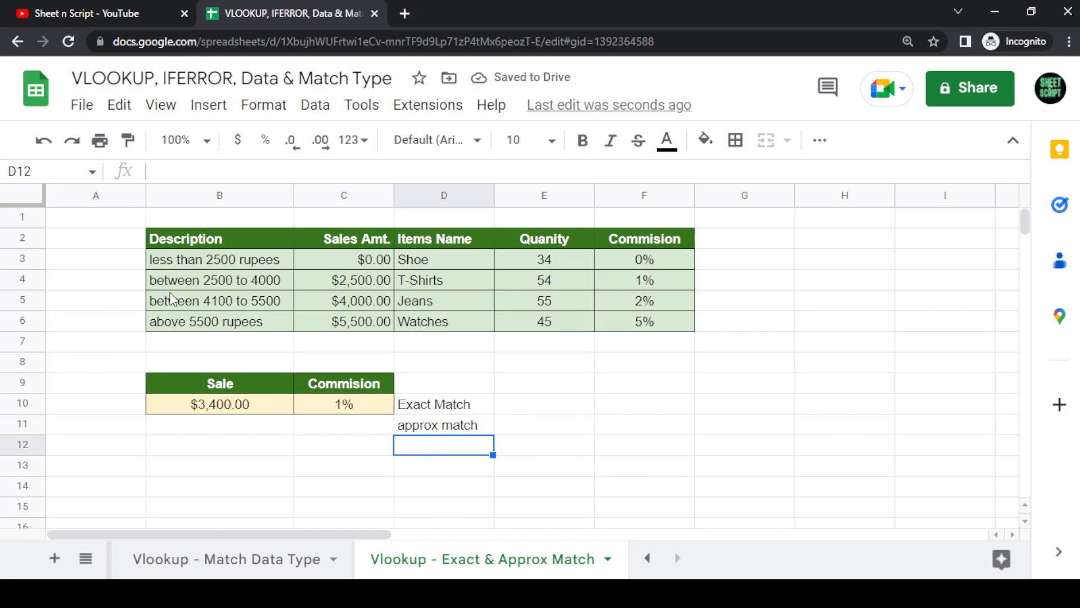
Step: Open the Vlookup sheet and view its product table and the SKU lookup table below it
left_click(645, 558)
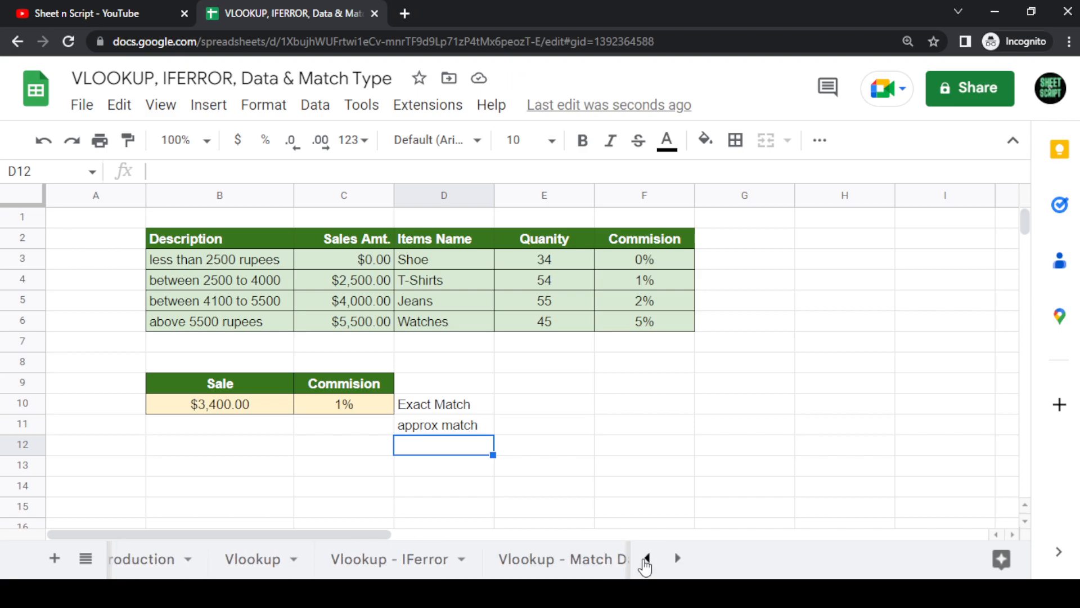
left_click(290, 562)
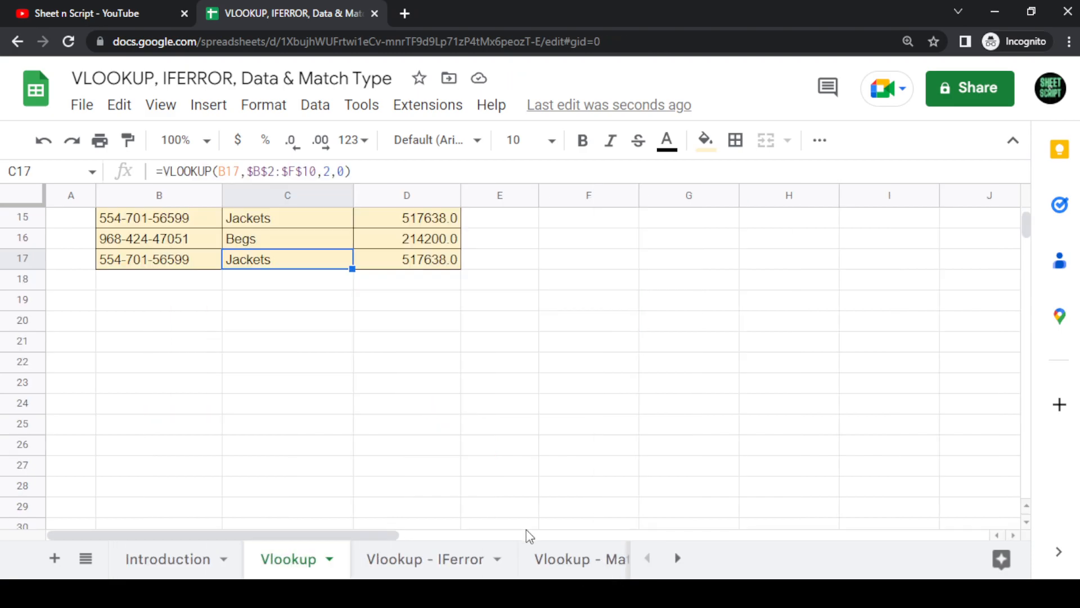
scroll(484, 433, "up", 5)
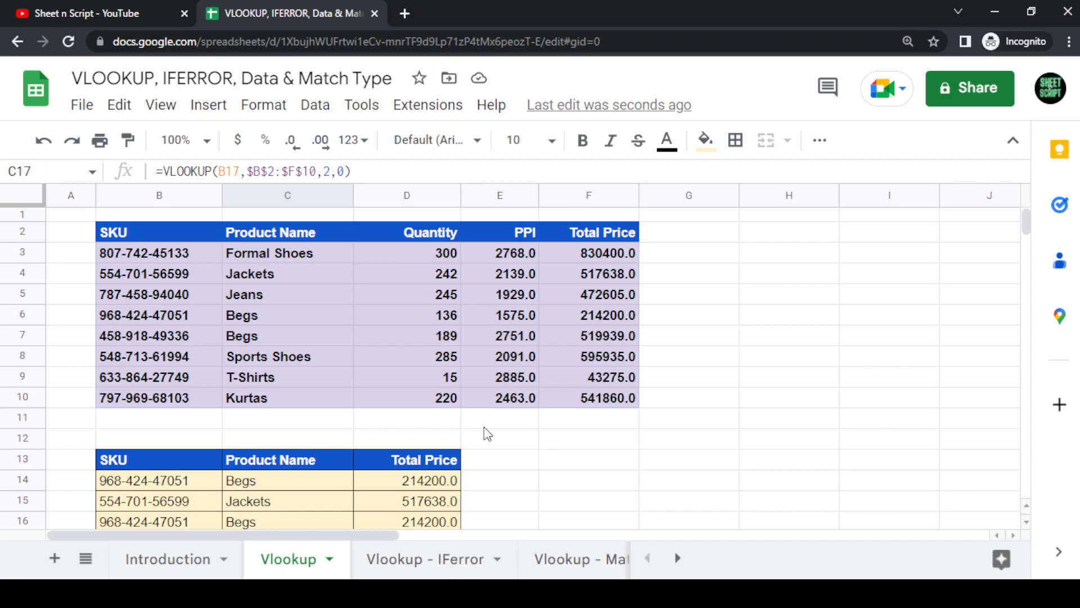